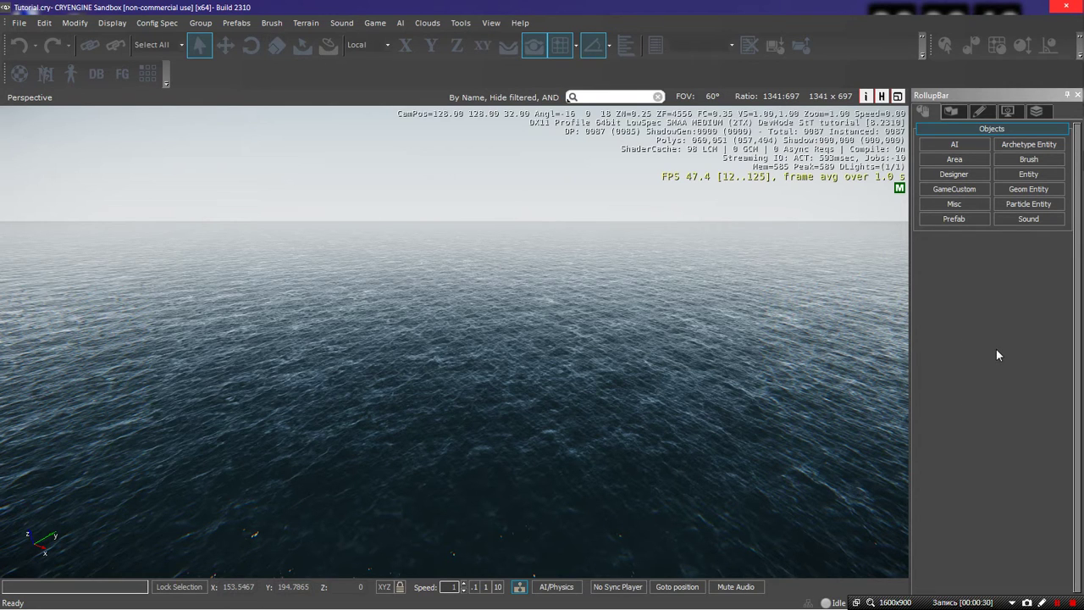
Open the terrain editor and set the Flatten brush height to 21
right_drag(335, 294, 334, 352)
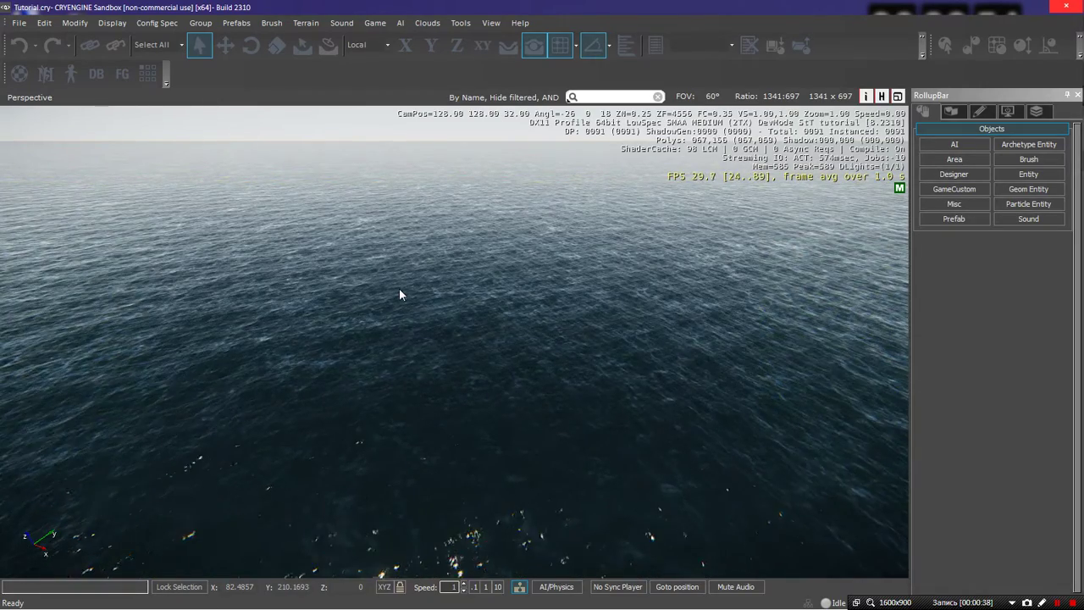
click(305, 23)
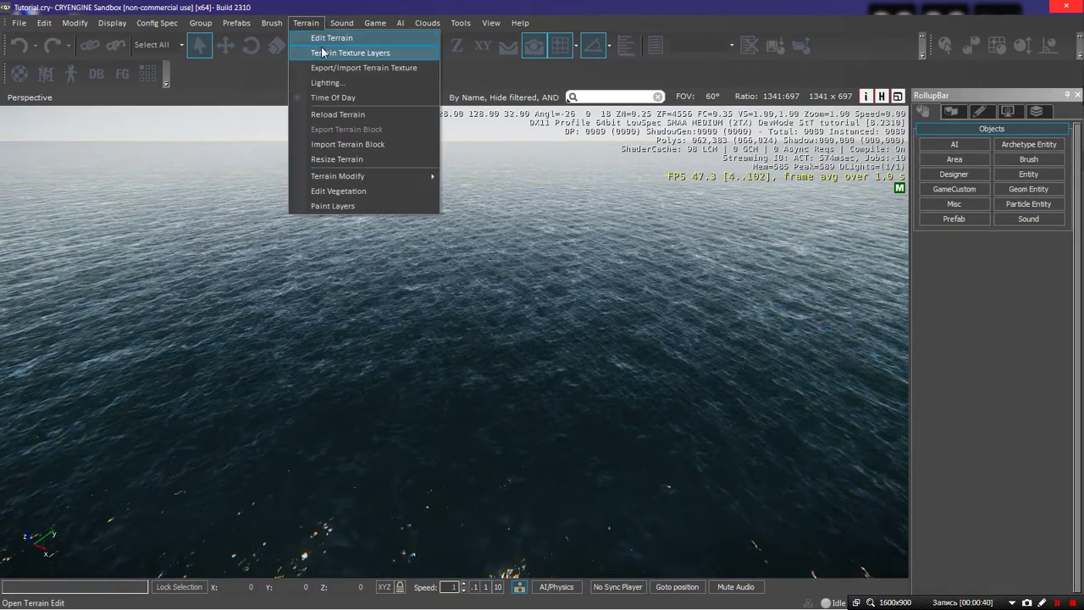
click(313, 36)
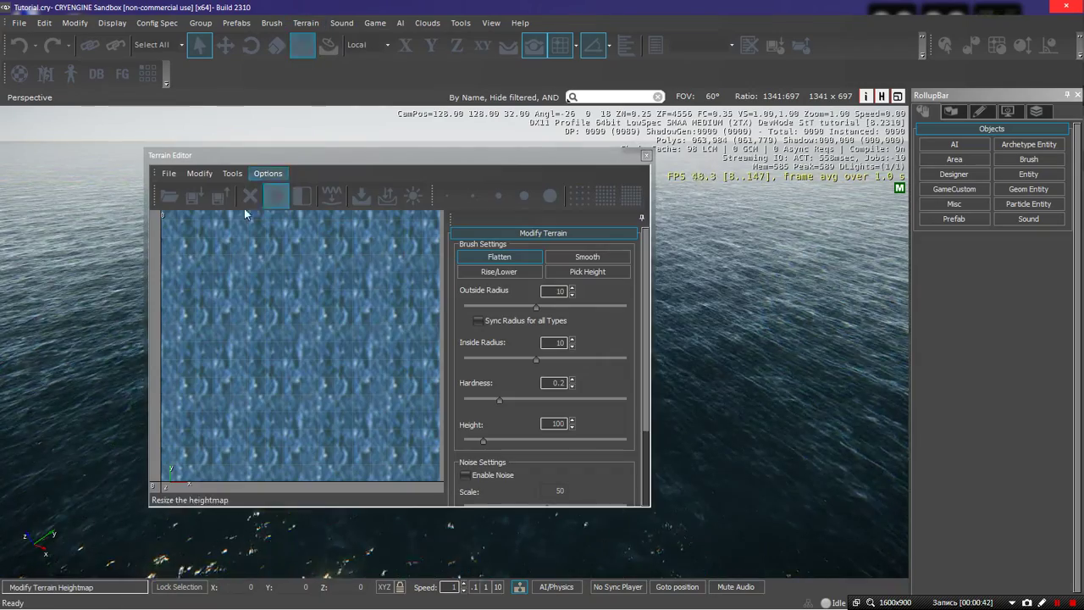
drag(482, 441, 471, 448)
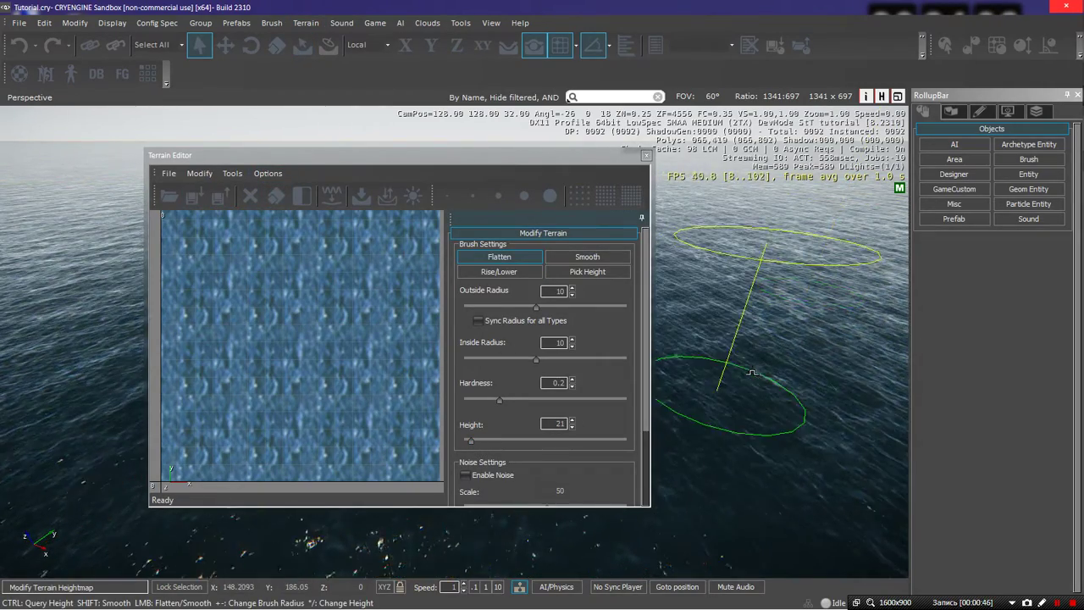
Raise a winding strip of land out of the water with the Flatten brush
mouse_move(564, 158)
mouse_down()
mouse_move(411, 138)
mouse_move(337, 154)
mouse_move(85, 165)
mouse_up()
right_drag(585, 326, 514, 356)
mouse_move(514, 355)
mouse_down()
mouse_move(527, 363)
mouse_move(702, 326)
mouse_move(790, 260)
mouse_move(716, 274)
mouse_up()
drag(35, 162, 522, 161)
mouse_move(318, 266)
mouse_down()
mouse_move(292, 312)
mouse_move(240, 318)
mouse_move(251, 362)
mouse_move(242, 350)
mouse_move(259, 319)
mouse_move(313, 290)
mouse_move(238, 340)
mouse_move(253, 364)
mouse_up()
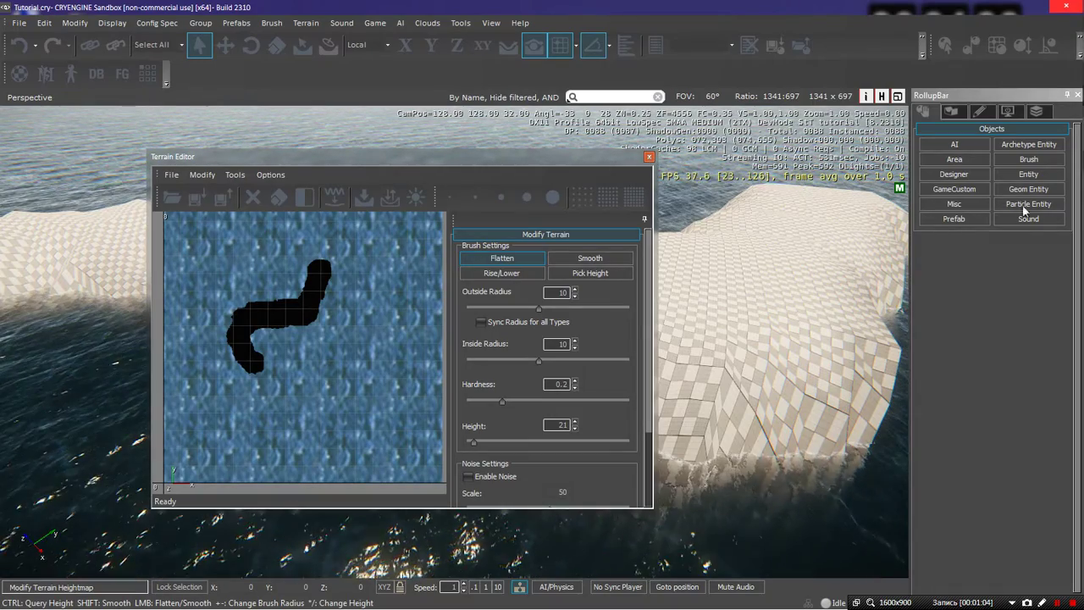
Start a Road object from the Misc category at one end of the raised land strip
drag(443, 156, 318, 139)
click(954, 219)
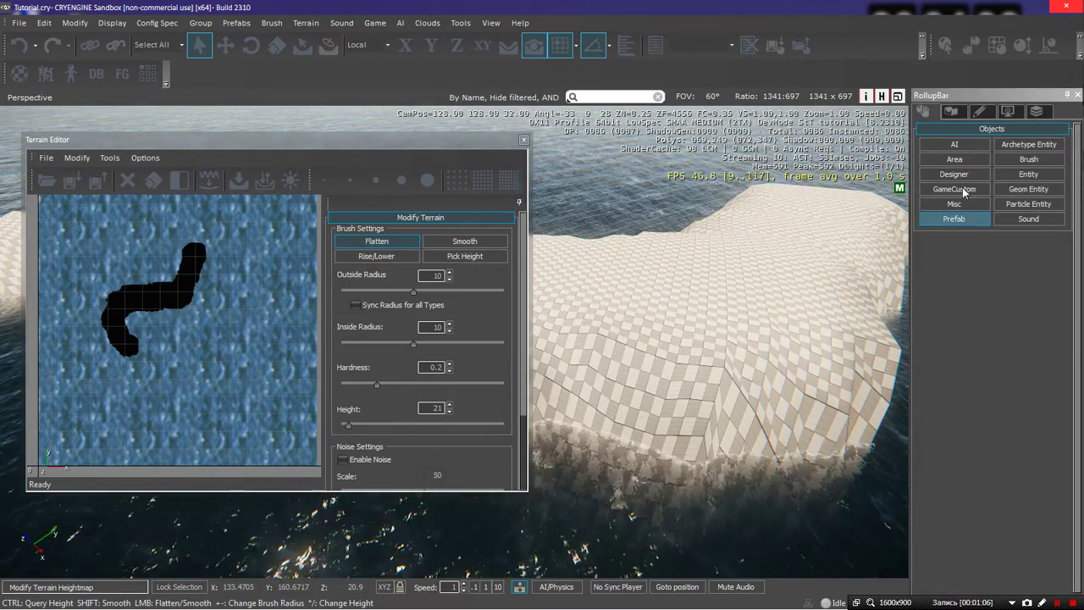
click(953, 203)
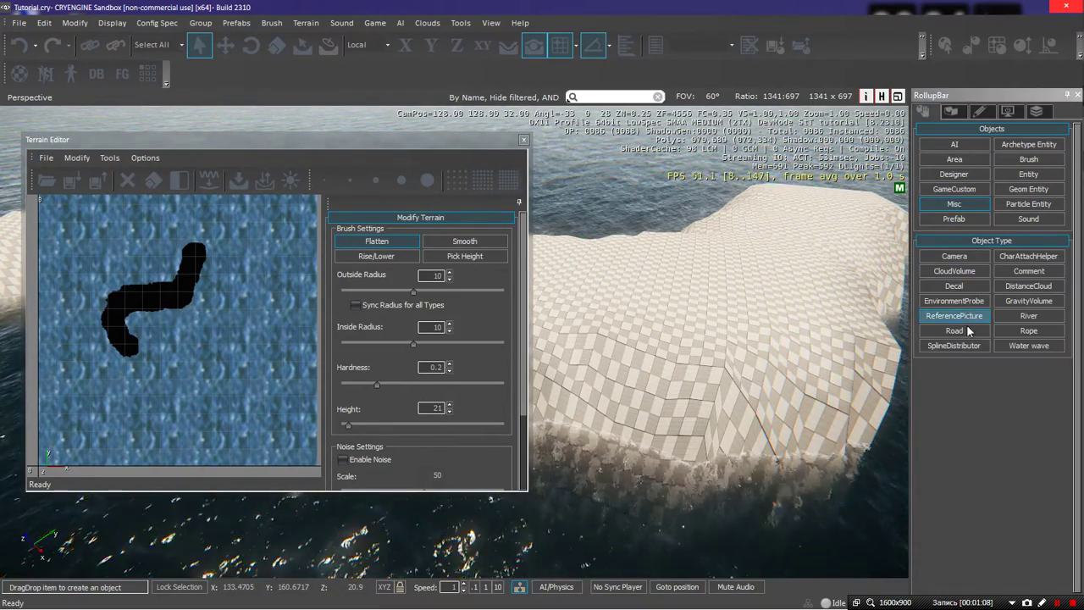
key(s)
right_drag(763, 339, 330, 300)
key(d)
key(a)
key(w)
key(d)
key(a)
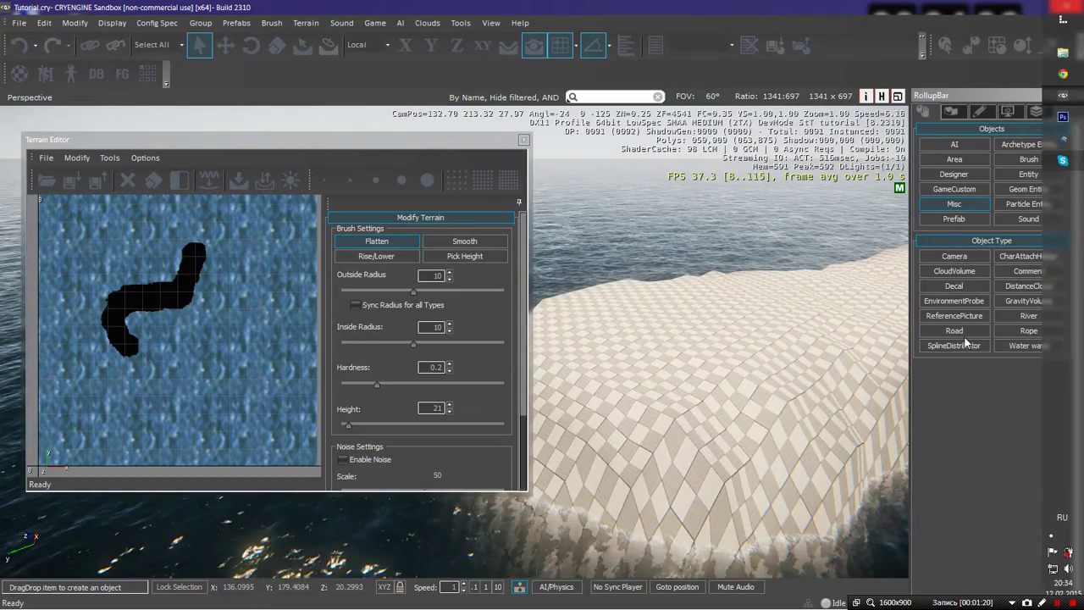
click(962, 333)
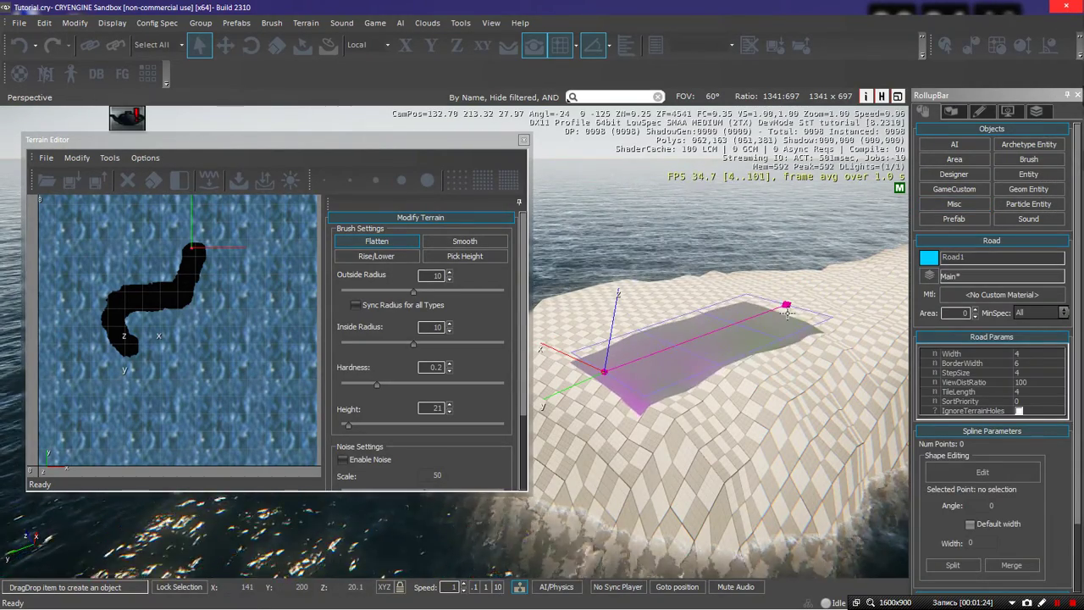
Turn on terrain following and lay road points along the winding strip, finishing the road at its far end
click(509, 48)
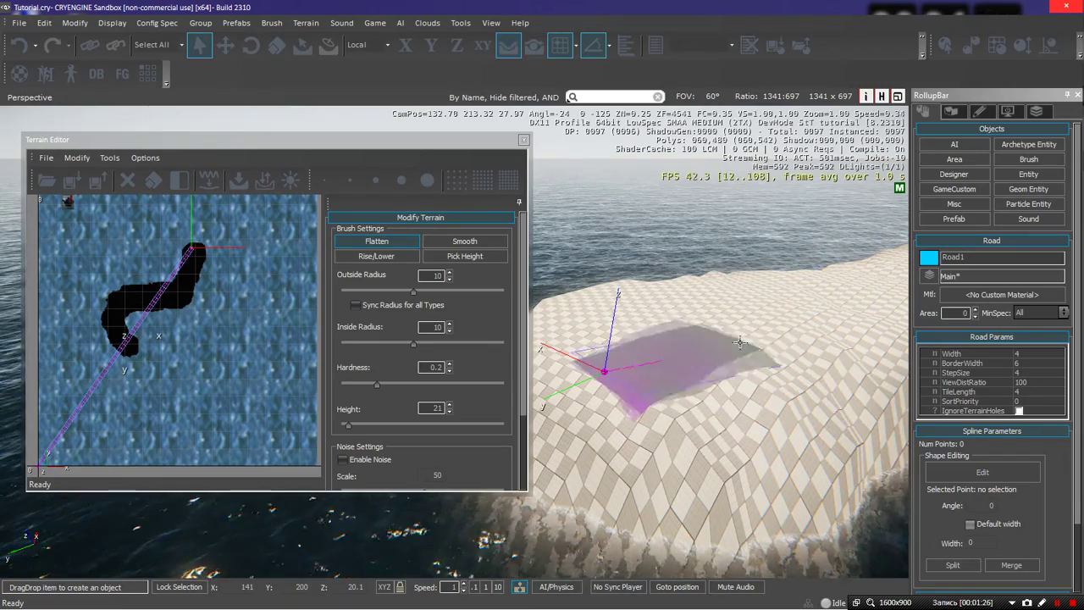
key(s)
right_drag(811, 292, 776, 323)
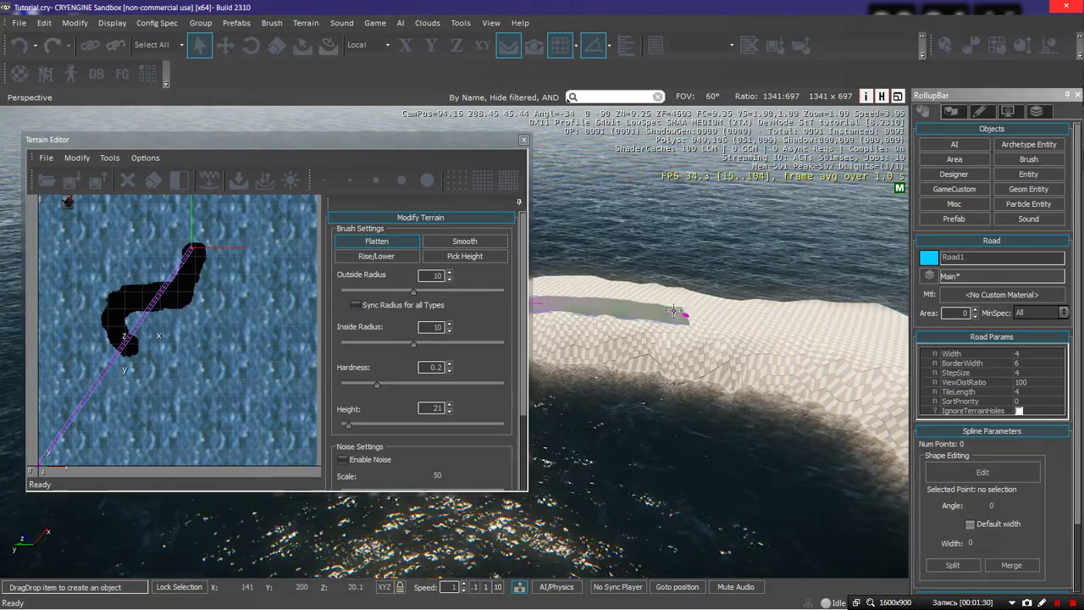
key(w)
mouse_move(673, 311)
right_down()
mouse_move(754, 251)
mouse_move(675, 305)
right_up()
key(s)
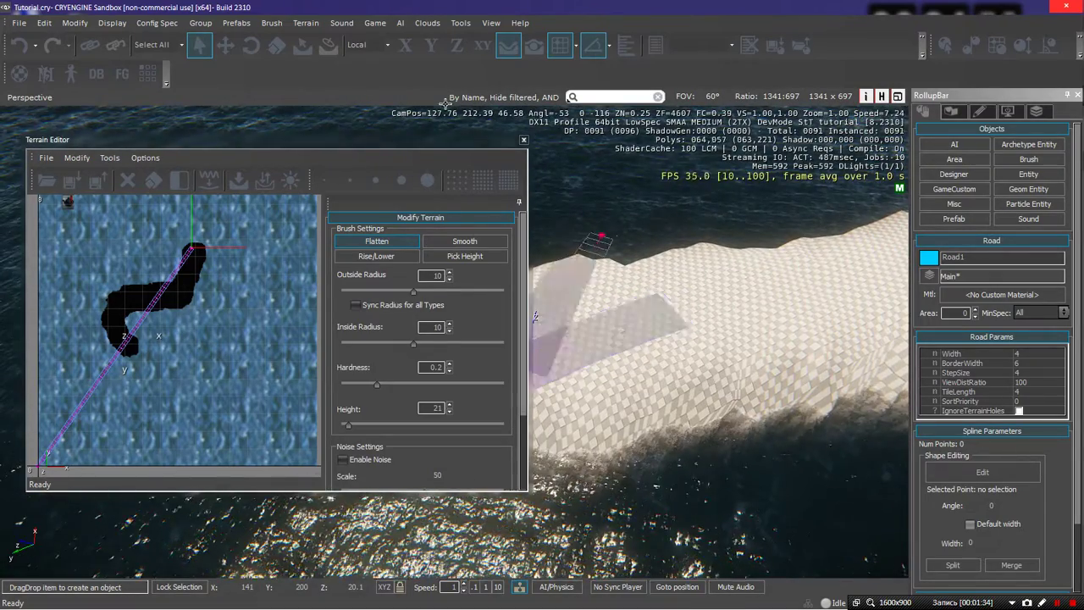
drag(416, 140, 140, 133)
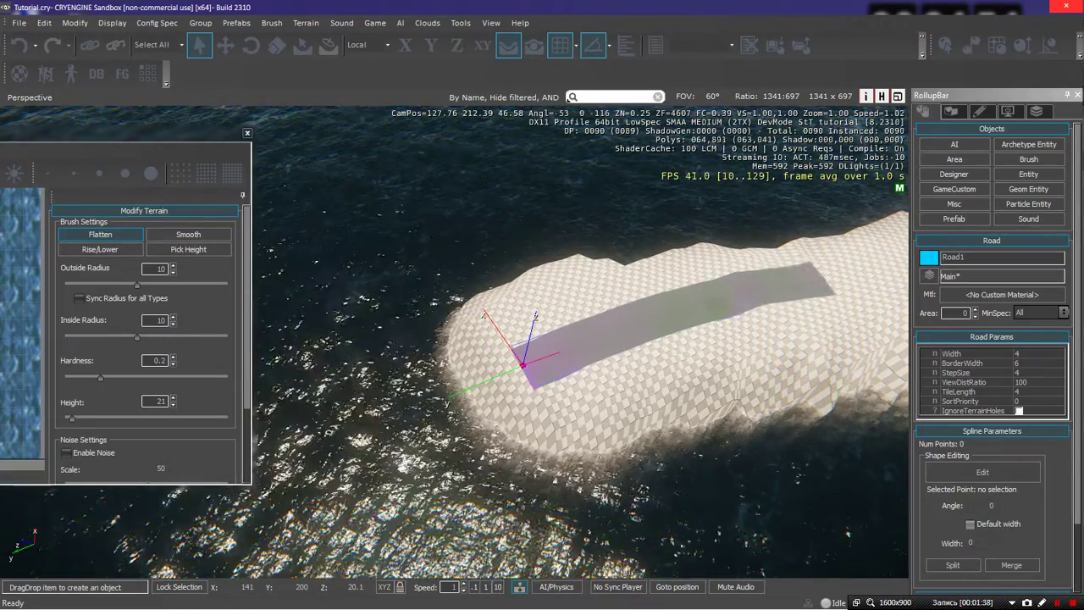
key(d)
right_drag(819, 278, 788, 275)
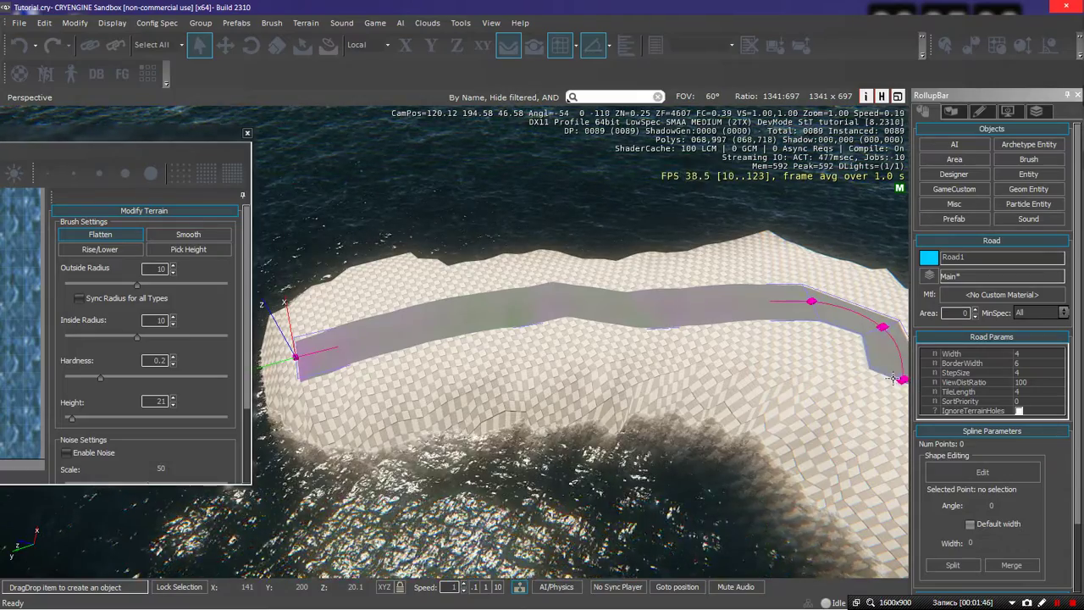
right_drag(892, 379, 727, 310)
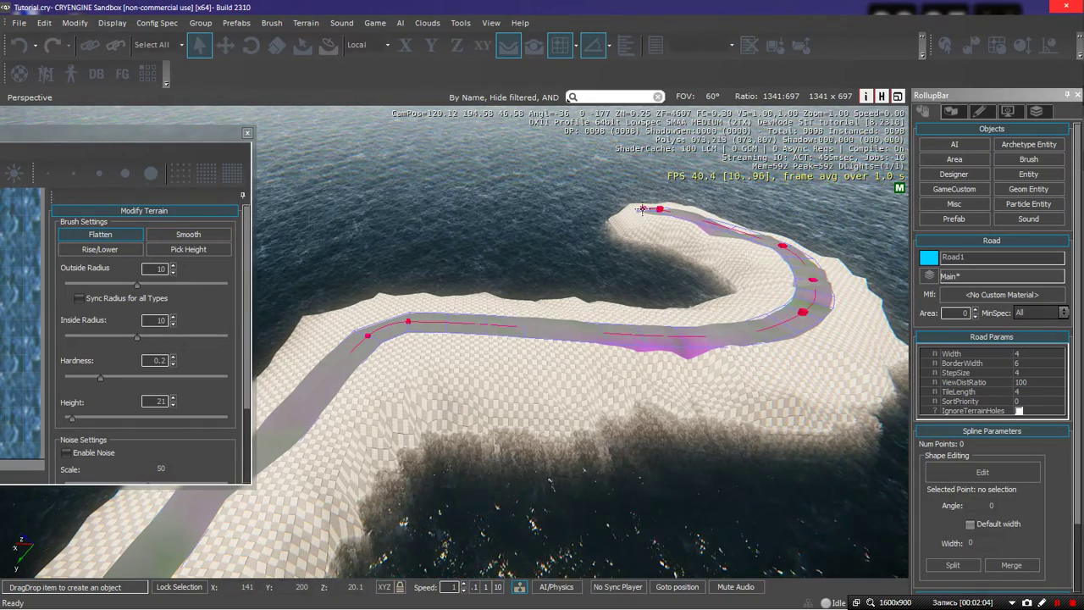
double_click(644, 211)
Close the Terrain Editor to free the whole viewport
right_drag(644, 211, 586, 224)
key(s)
key(w)
key(s)
key(w)
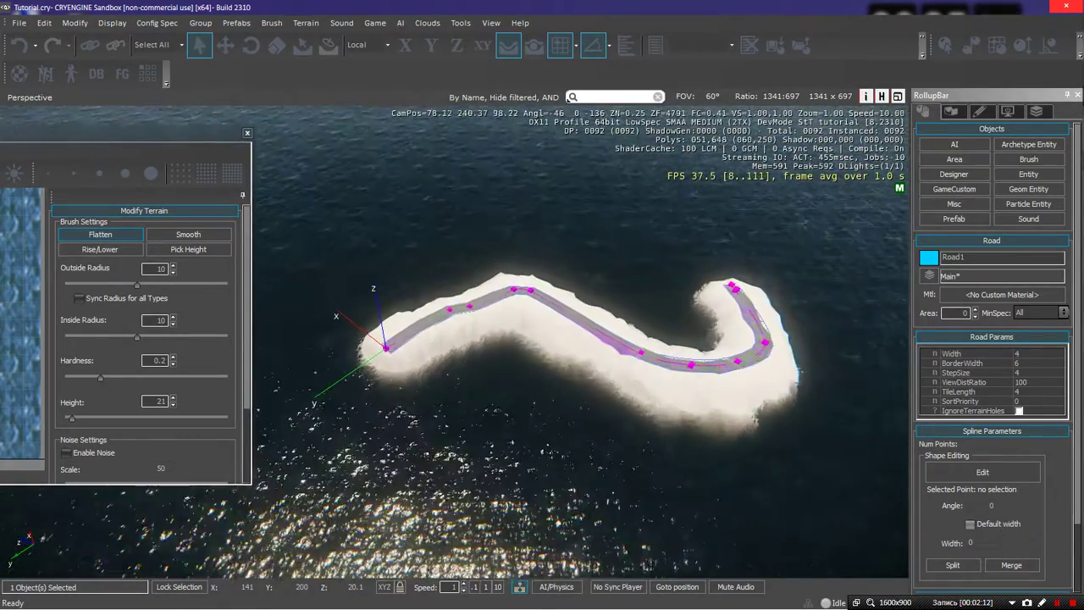
key(w)
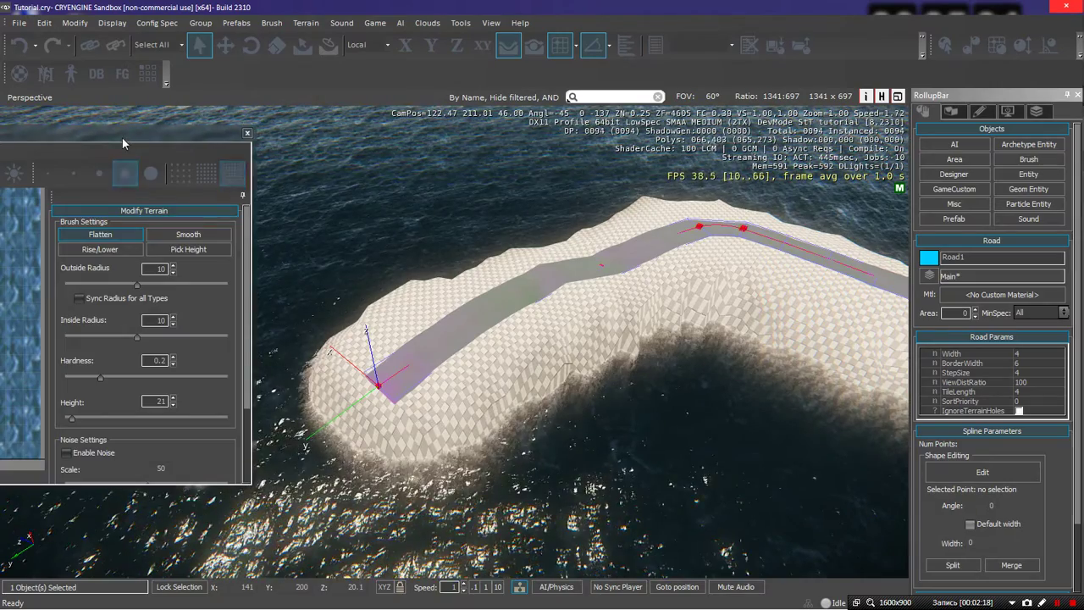
drag(122, 137, 465, 134)
drag(262, 129, 21, 342)
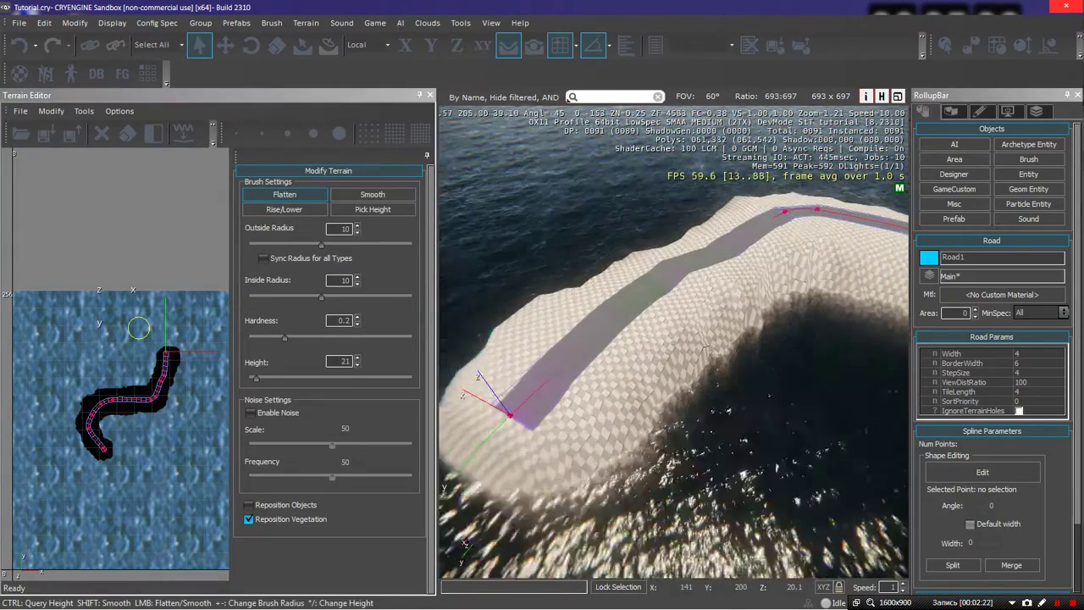
drag(438, 295, 463, 297)
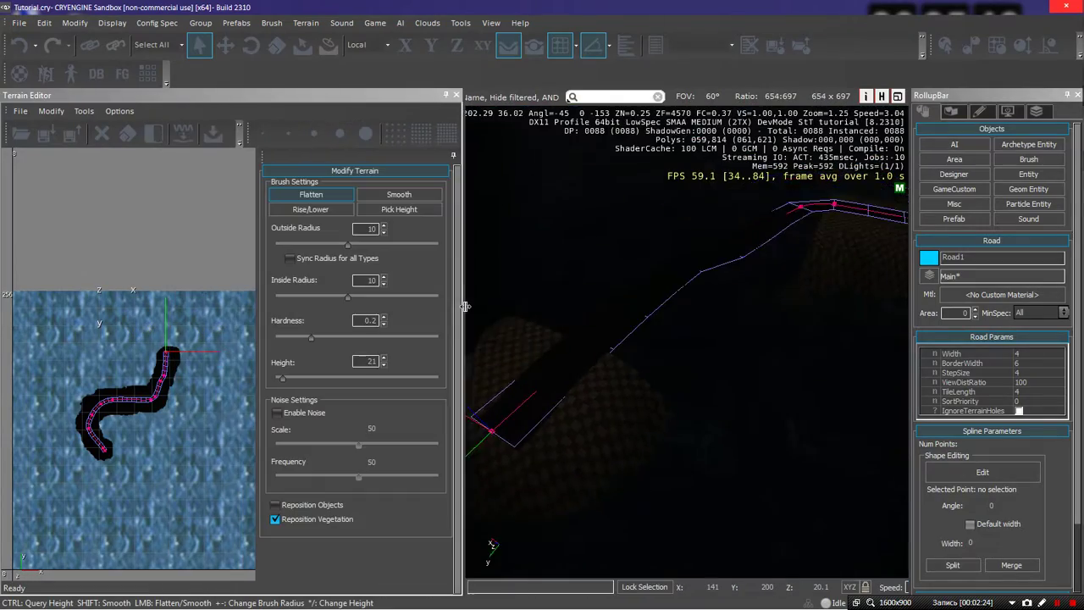
click(459, 95)
Reselect the road and bring its Road Parameters section into view
right_drag(453, 301, 434, 279)
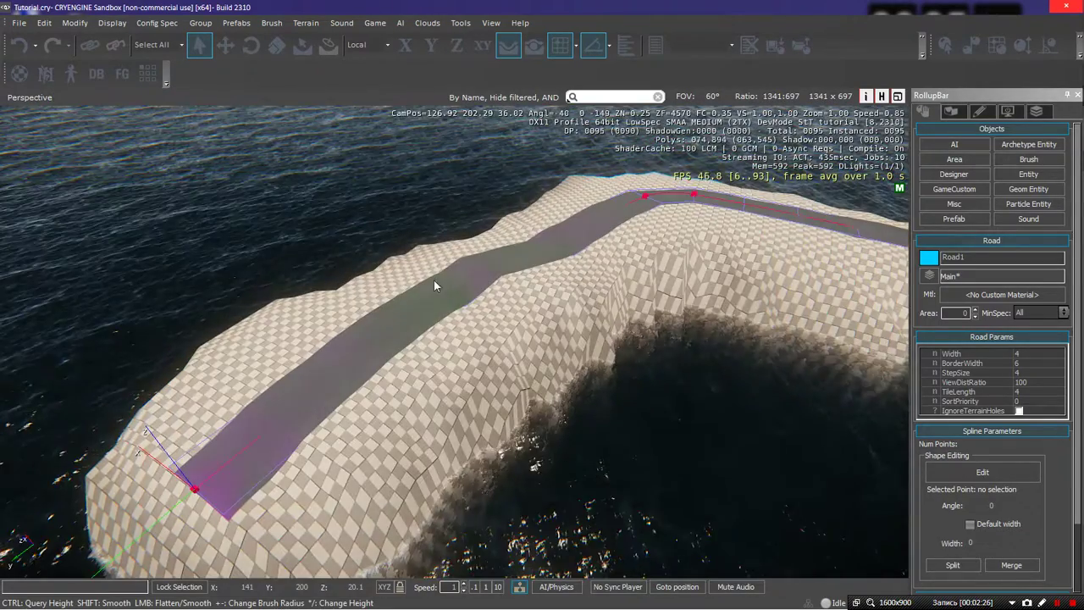
click(440, 284)
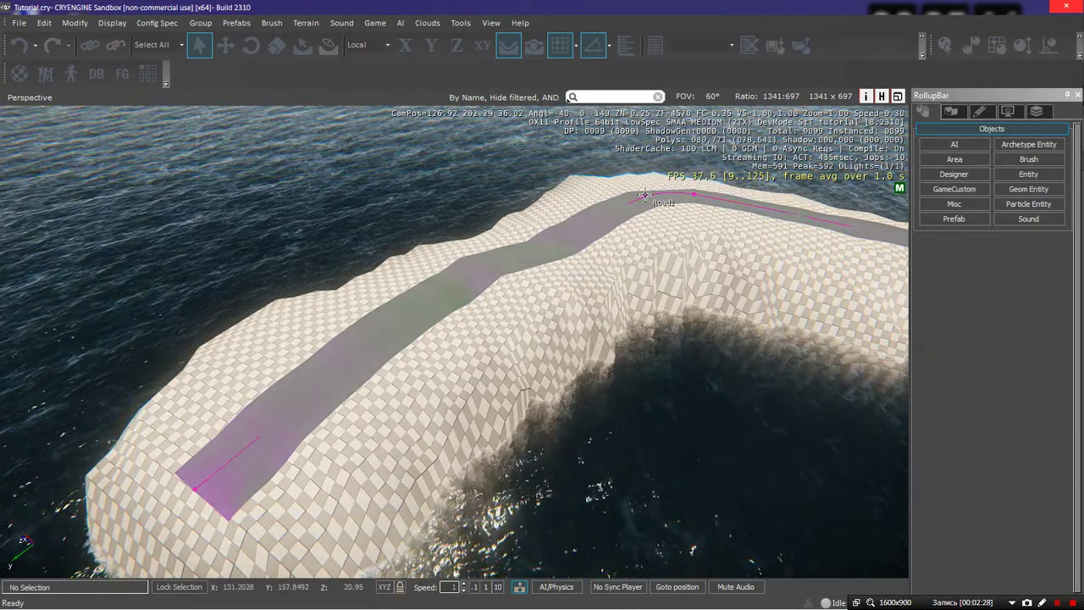
click(616, 227)
right_drag(616, 227, 593, 231)
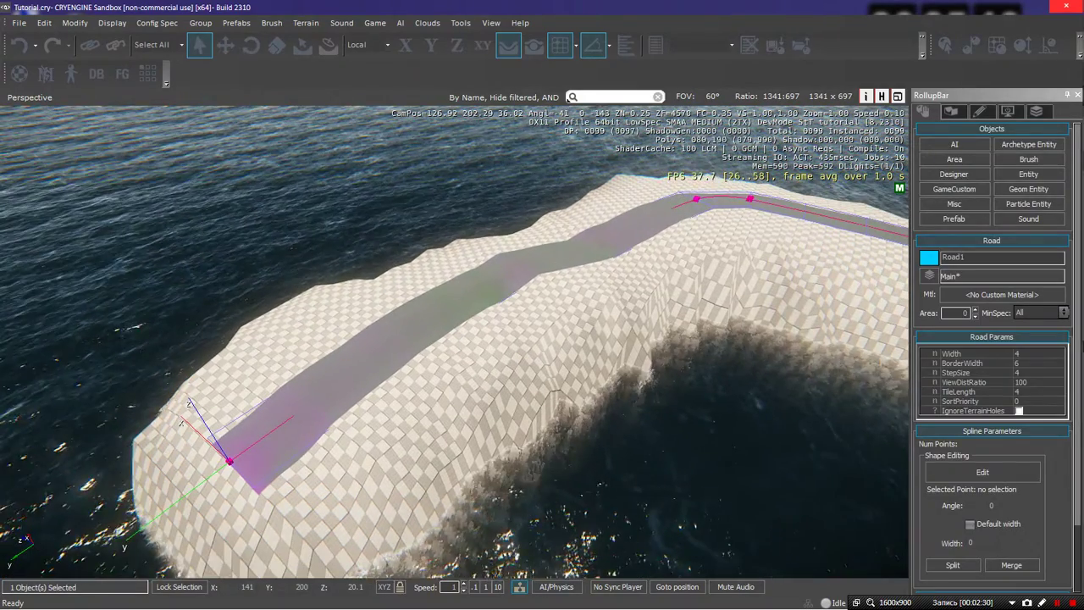
drag(1078, 350, 1081, 442)
scroll(1081, 413, up, 2)
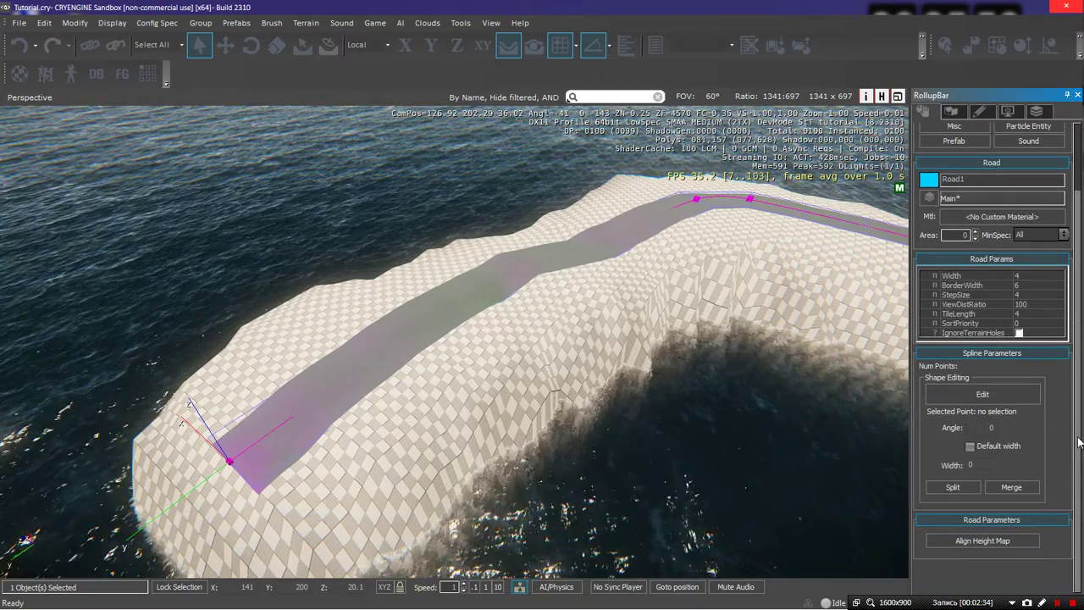
Examine how the road lies on the uneven terrain along the whole strip
right_drag(559, 372, 596, 343)
key(s)
key(d)
key(w)
key(a)
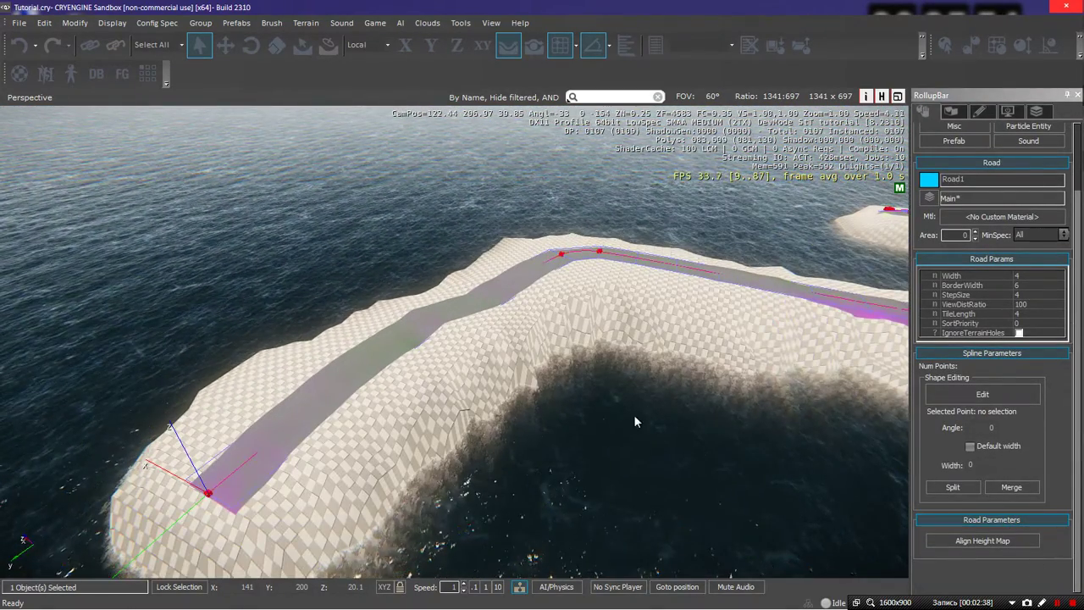
key(d)
right_drag(636, 421, 677, 416)
key(d)
right_drag(438, 285, 377, 259)
key(w)
key(s)
key(d)
key(w)
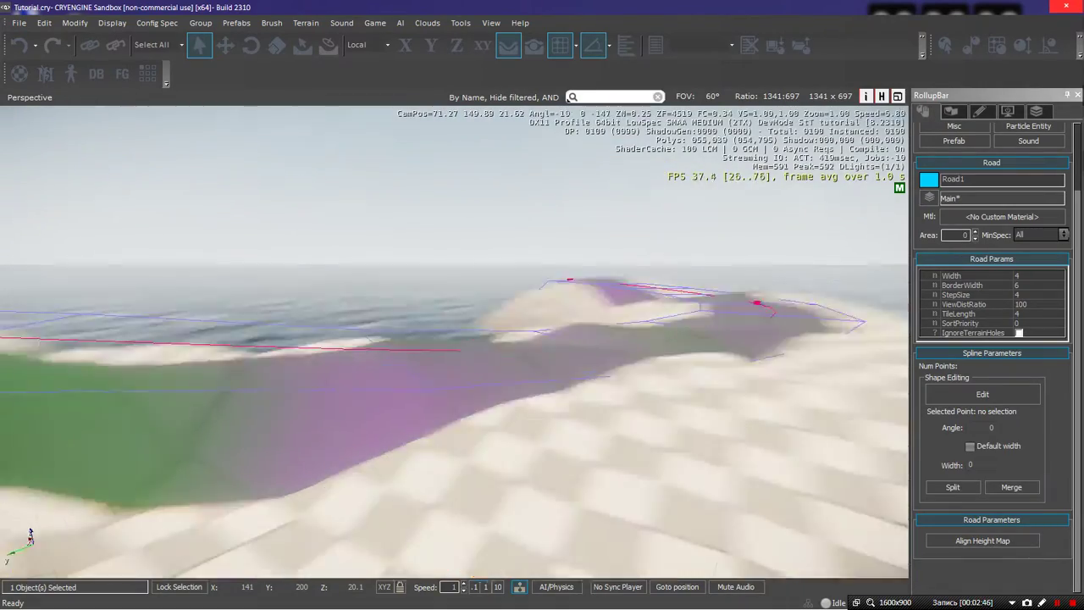
right_drag(576, 279, 554, 317)
key(s)
key(a)
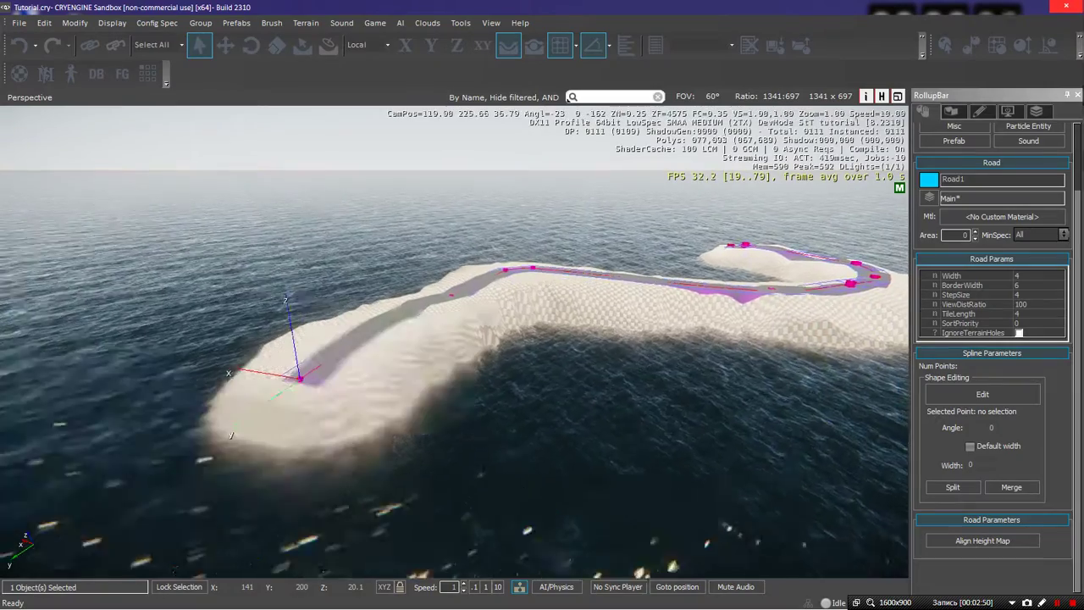
key(w)
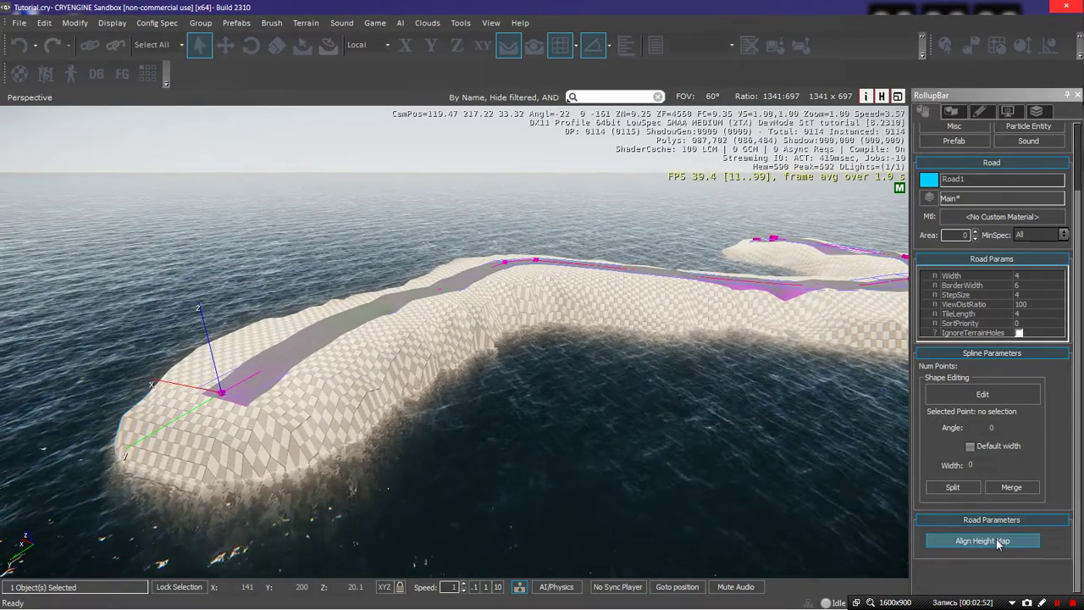
Align the terrain height map to the road and check the terrain along its length
click(997, 543)
key(w)
right_drag(509, 339, 542, 287)
right_drag(446, 256, 393, 258)
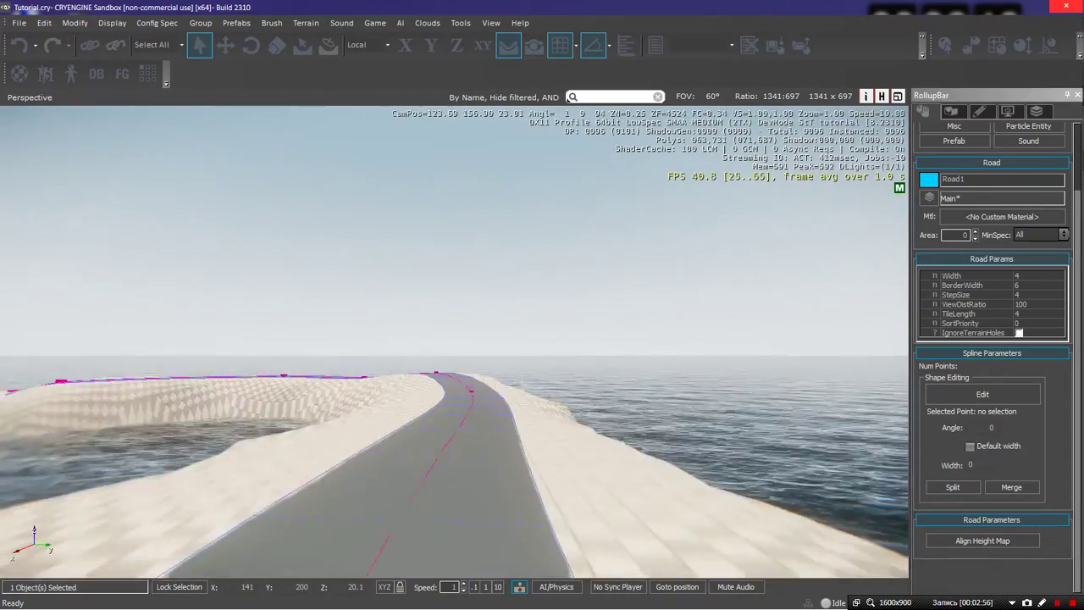
right_drag(454, 341, 377, 343)
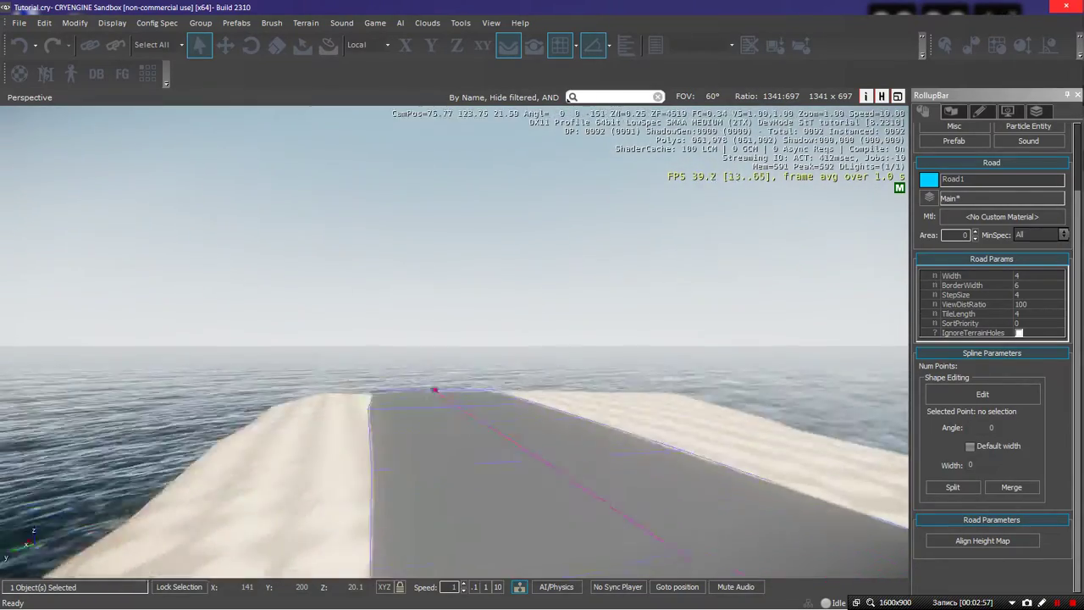
right_drag(454, 342, 453, 374)
key(s)
key(a)
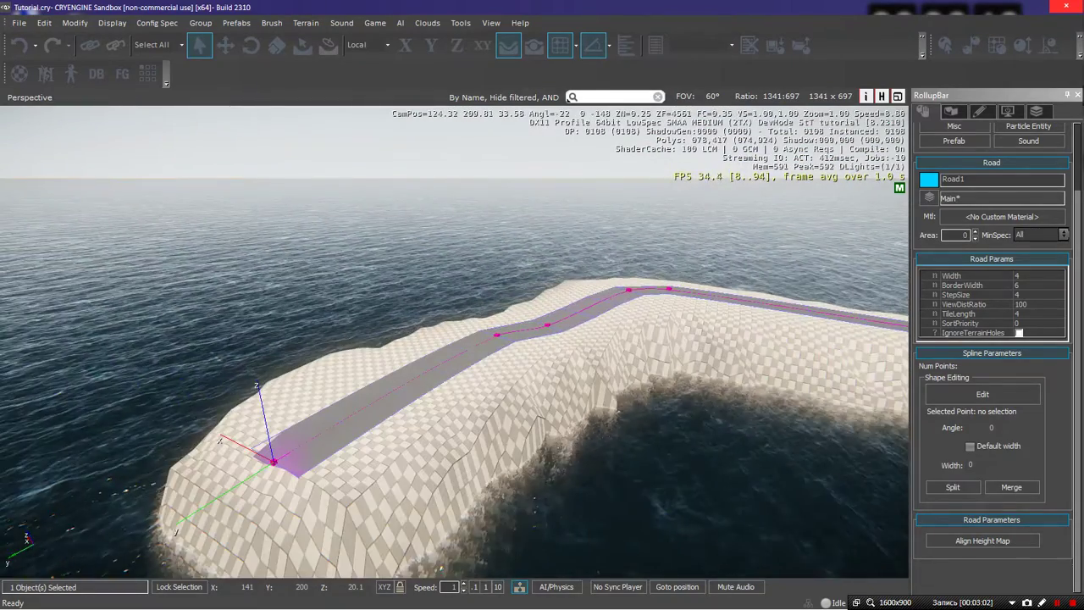
key(w)
right_drag(535, 291, 514, 317)
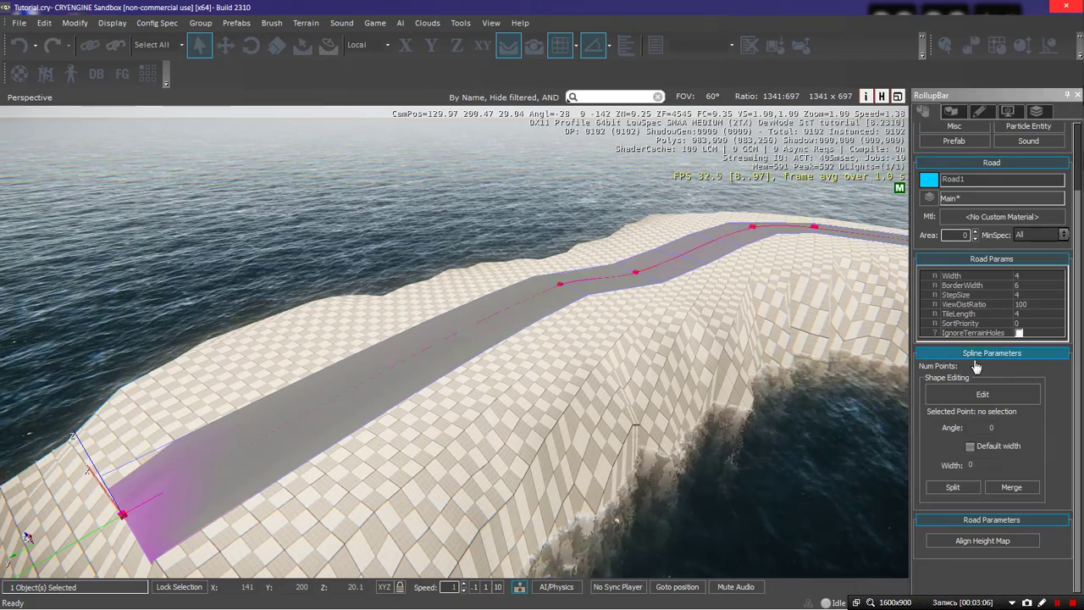
Start editing the road's spline shape and select spline point 2 beside the bend
right_drag(636, 353, 657, 326)
key(w)
right_drag(873, 382, 881, 386)
click(952, 394)
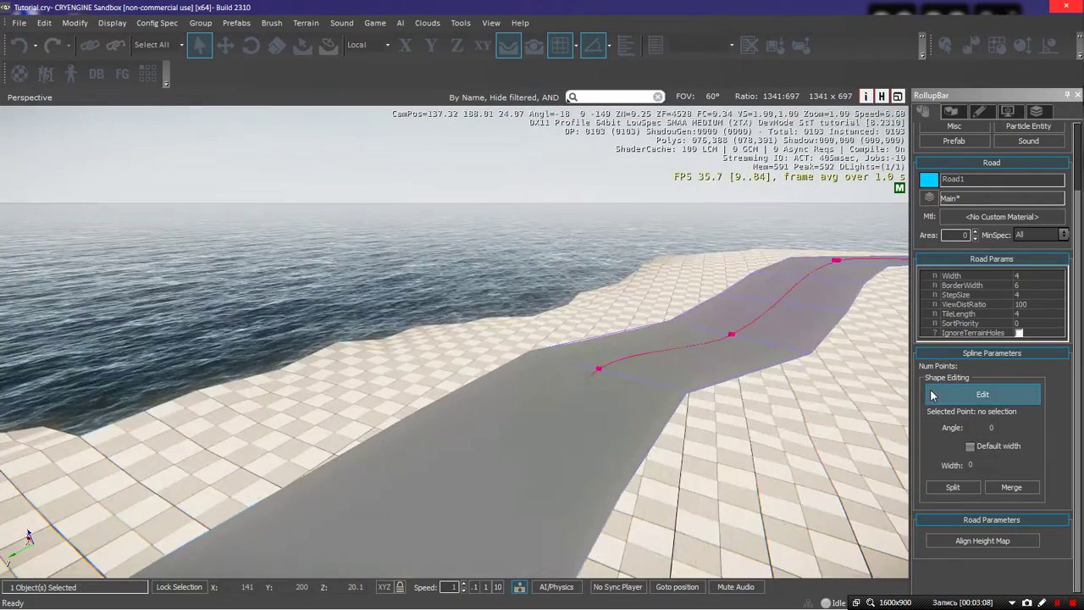
click(985, 397)
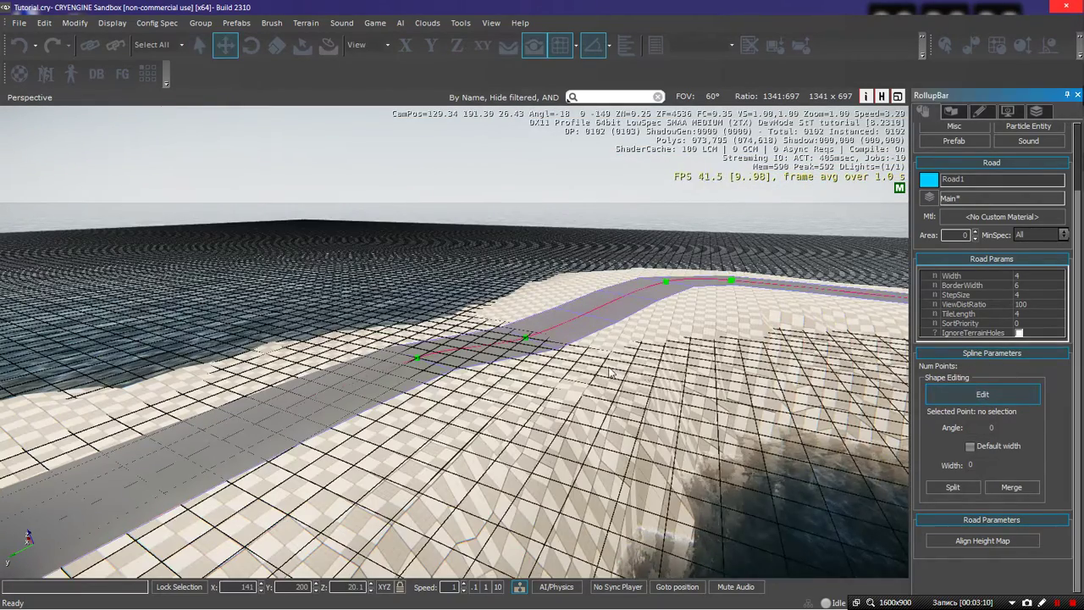
click(417, 360)
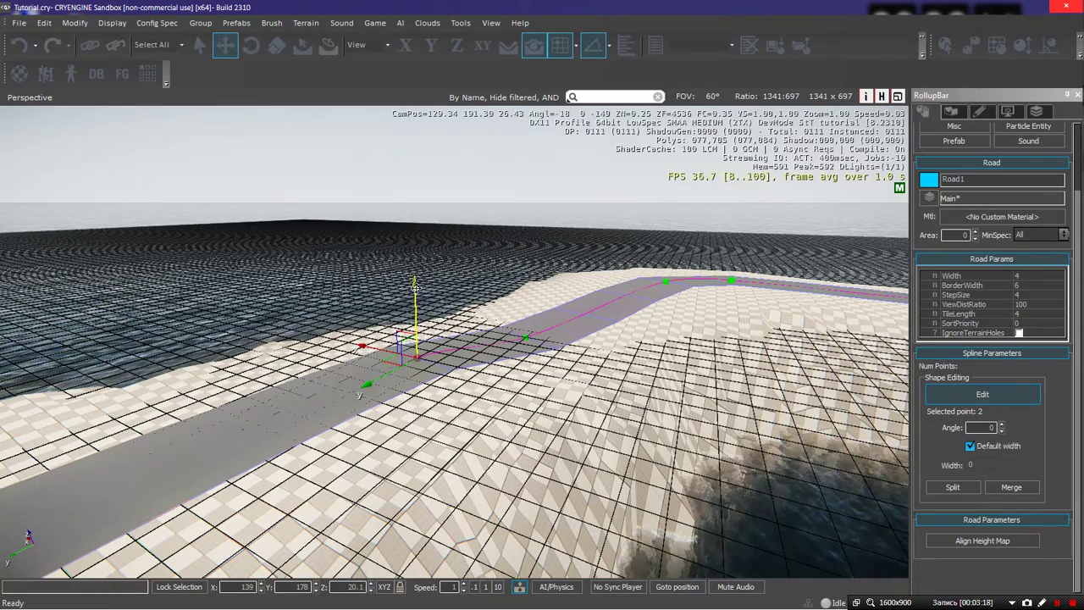
Raise the selected spline point vertically to a Z height of about 22.1
key(w)
right_drag(561, 266, 526, 257)
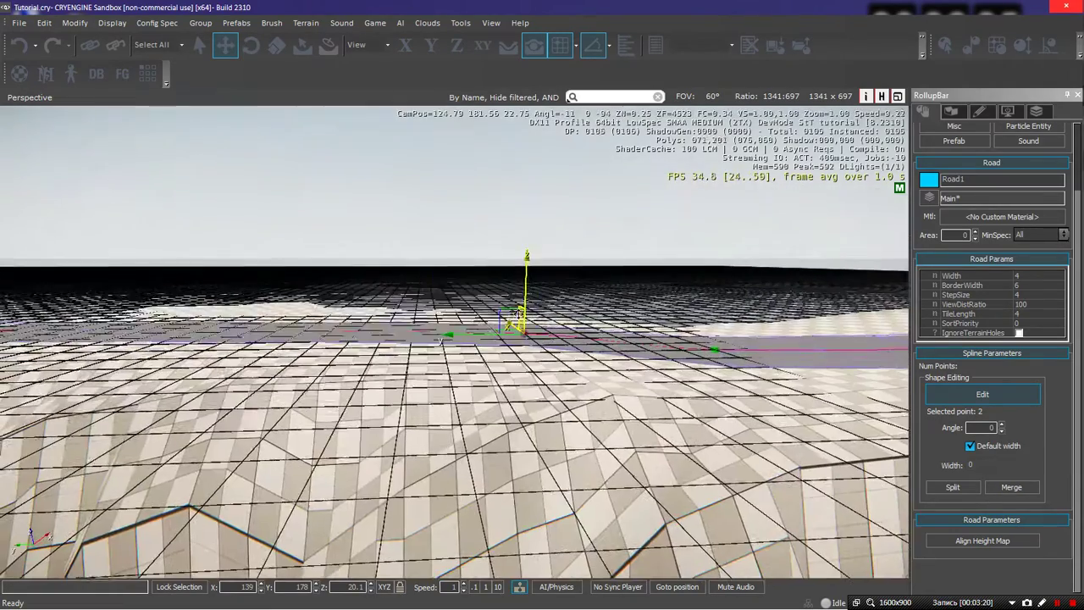
drag(527, 257, 529, 213)
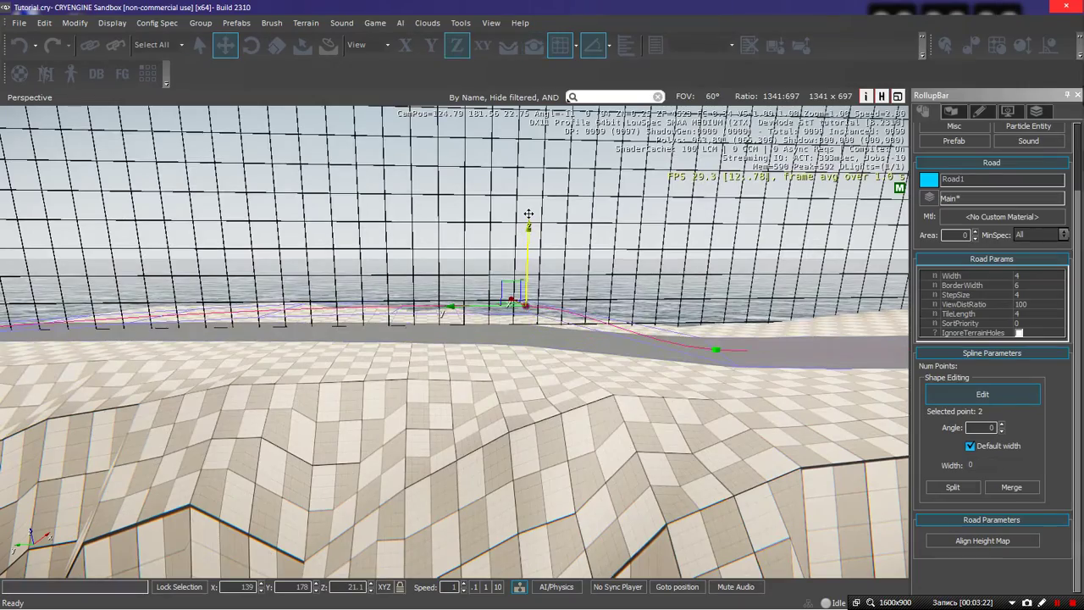
key(s)
right_drag(529, 305, 578, 307)
key(w)
key(w)
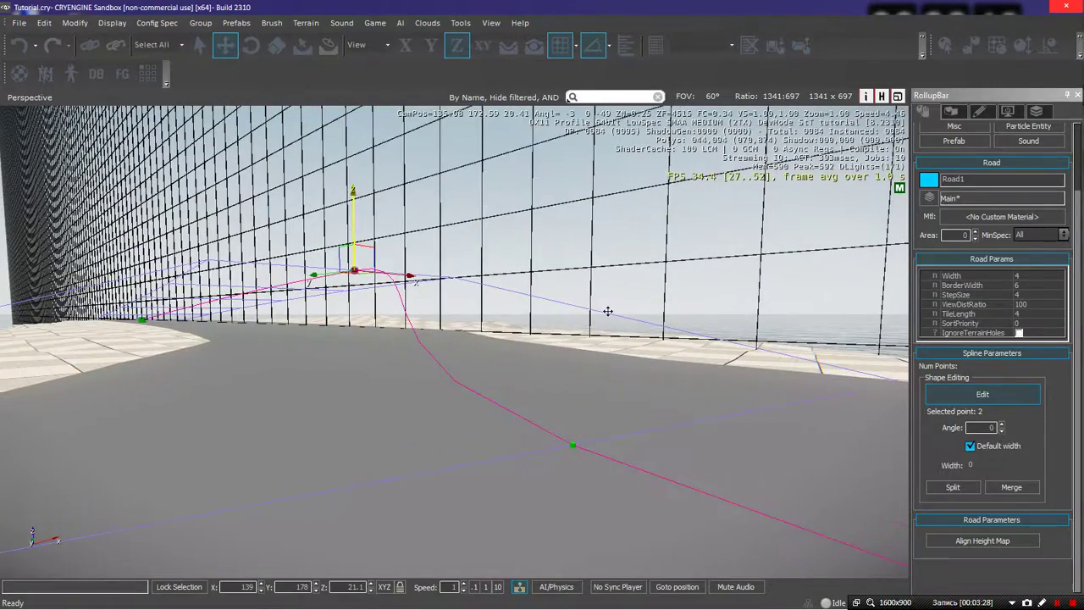
right_drag(464, 230, 526, 221)
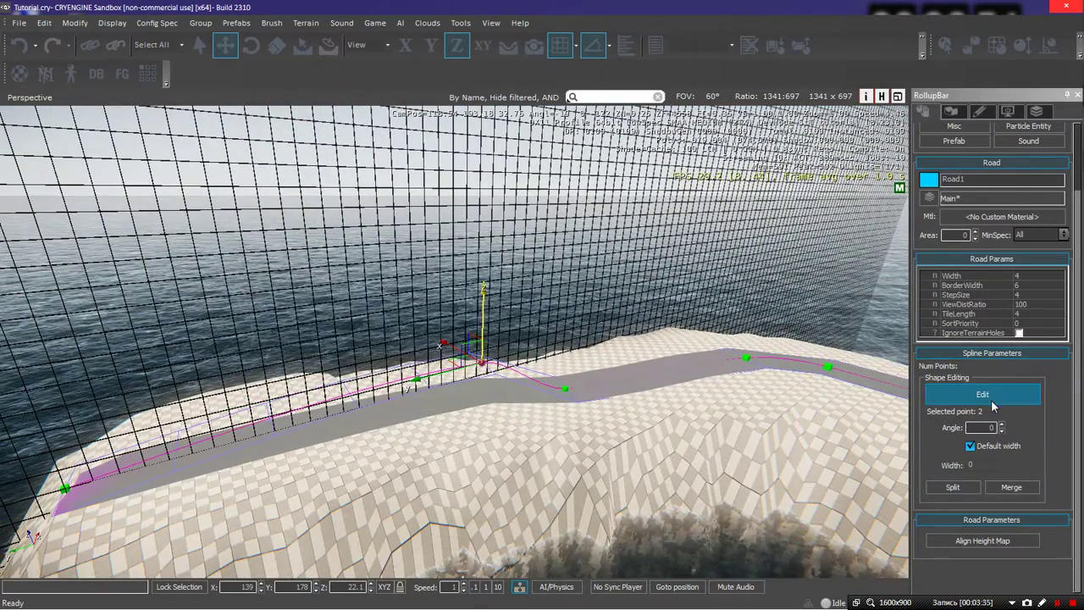
Finish the spline shape editing and align the terrain height map to the reshaped road
click(993, 400)
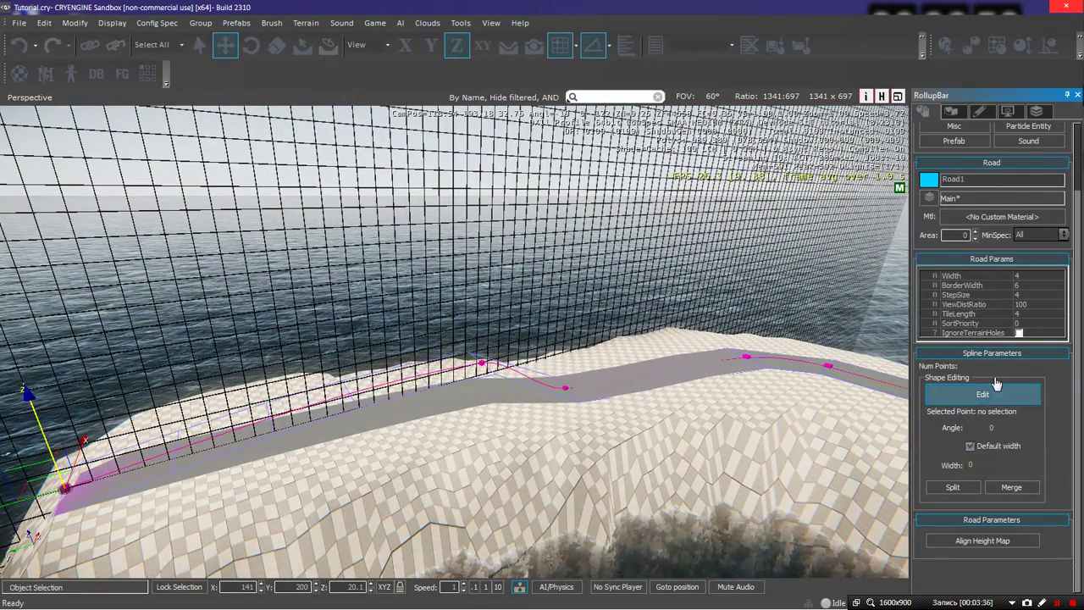
click(997, 547)
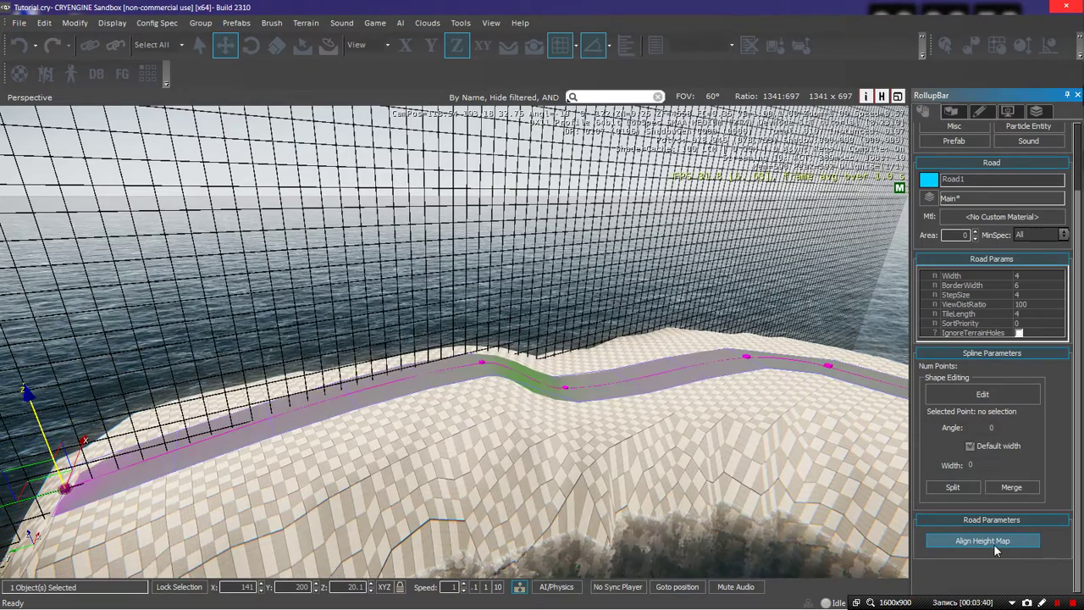
key(w)
right_drag(652, 353, 568, 344)
key(d)
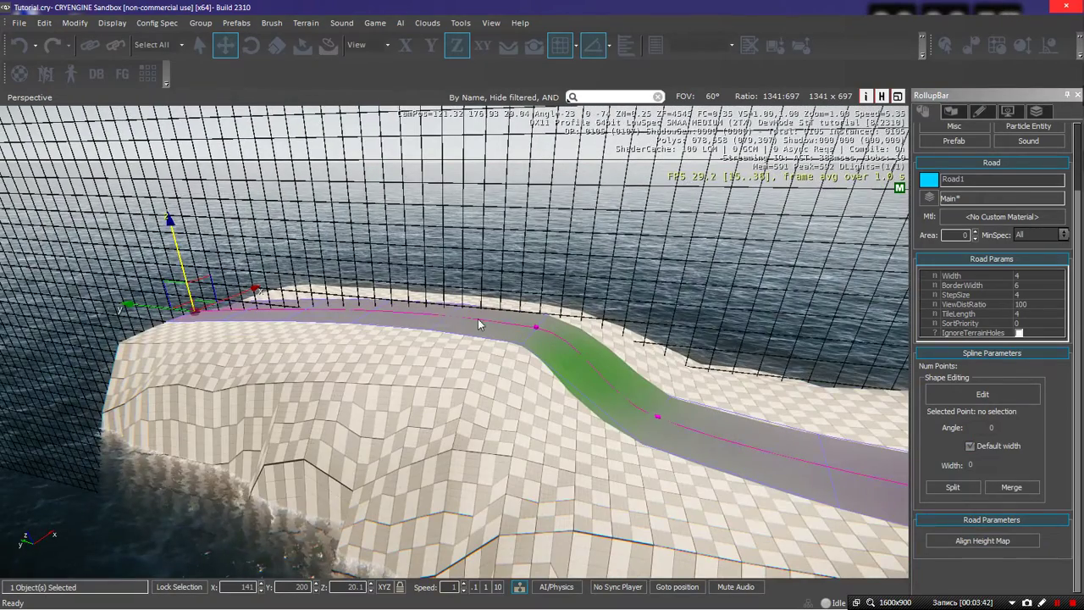
Examine the sloped road section beside the raised point and how the terrain meets it
key(w)
right_drag(479, 324, 563, 325)
key(s)
key(w)
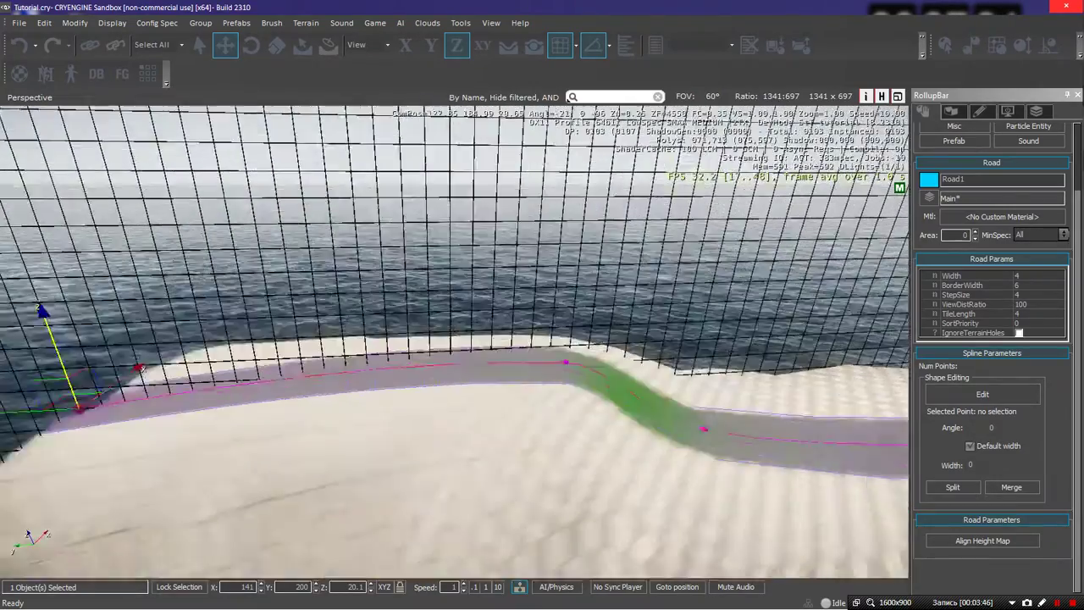
key(w)
right_drag(372, 393, 458, 390)
key(s)
key(w)
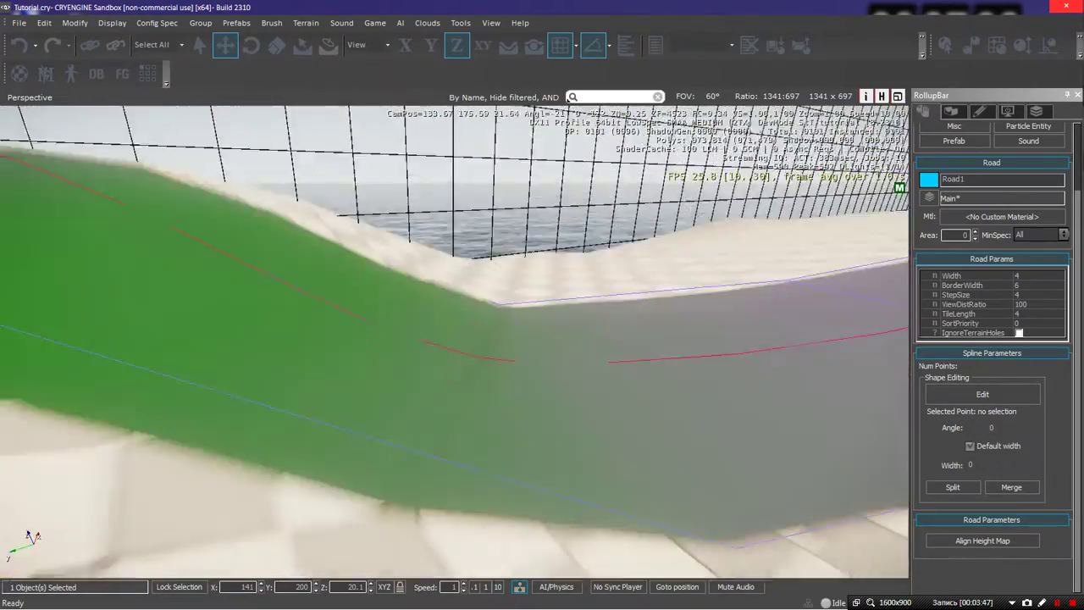
right_drag(335, 419, 300, 407)
key(s)
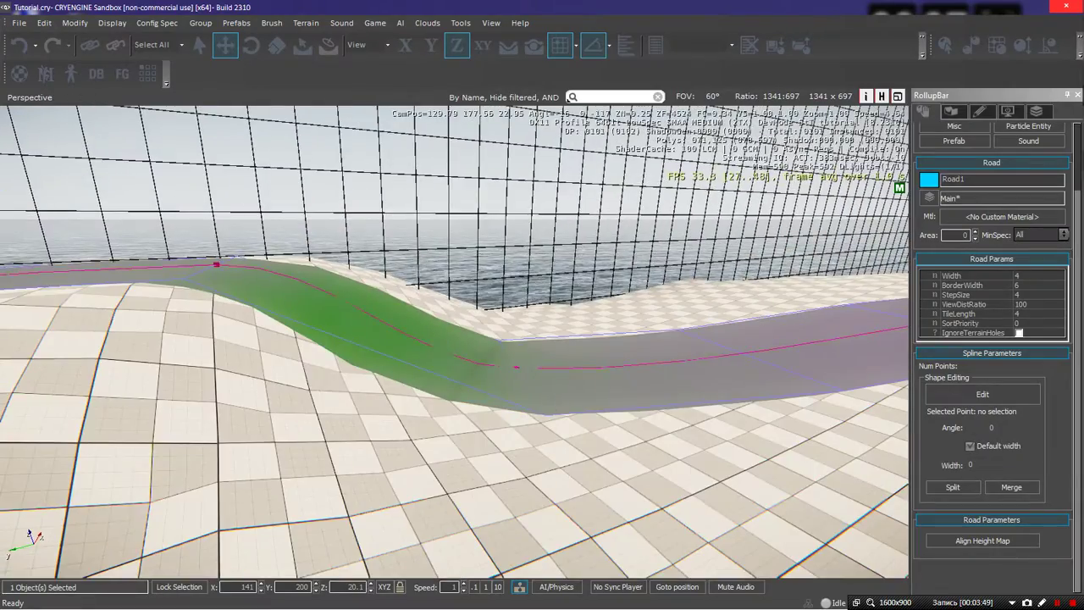
key(s)
right_drag(368, 294, 368, 343)
key(w)
mouse_move(551, 284)
right_down()
mouse_move(518, 276)
mouse_move(534, 278)
right_up()
key(s)
right_drag(474, 324, 449, 311)
key(a)
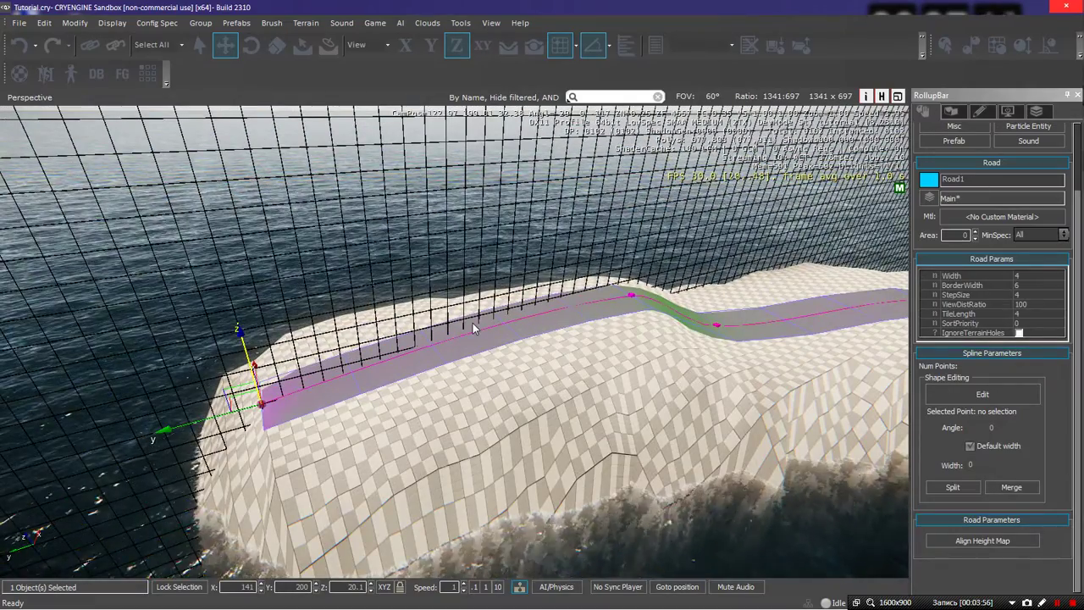
key(w)
key(d)
scroll(484, 301, down, 5)
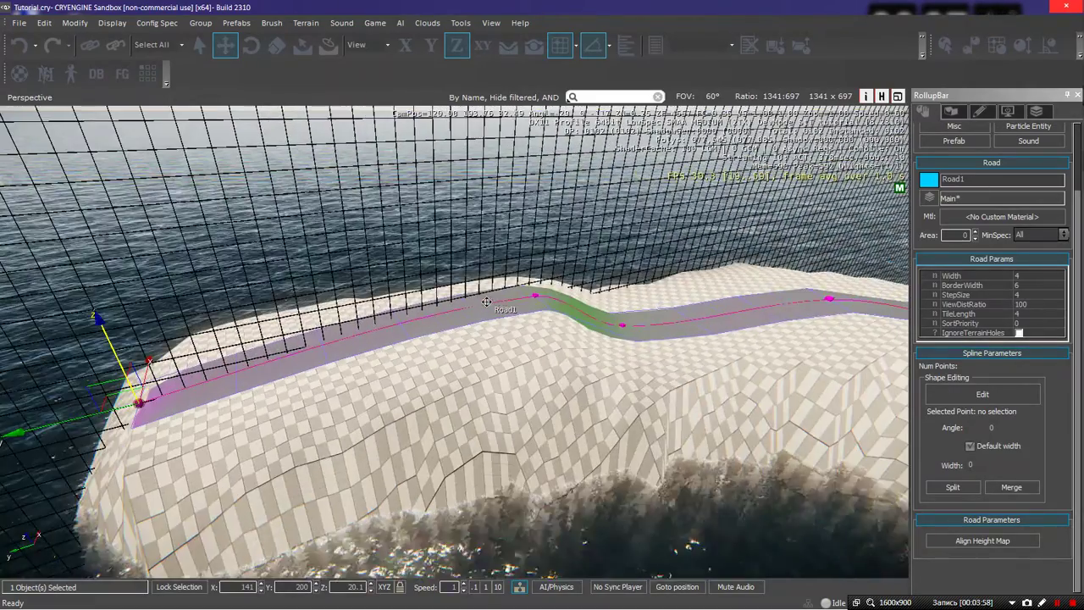
Open the Material Editor for the road's material and browse the materials/roads folder
drag(1078, 309, 1079, 262)
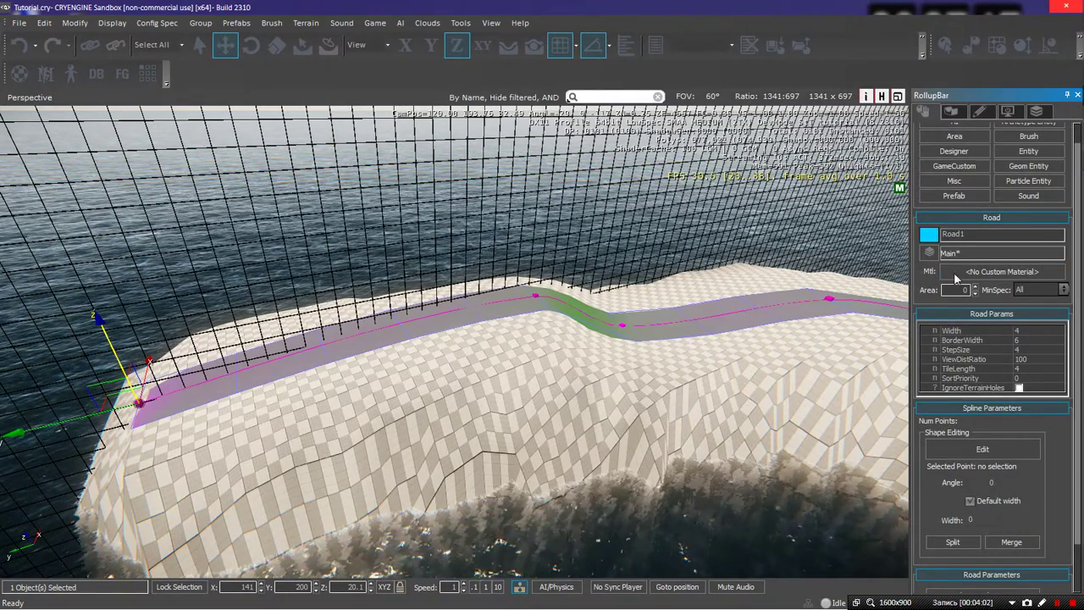
click(985, 272)
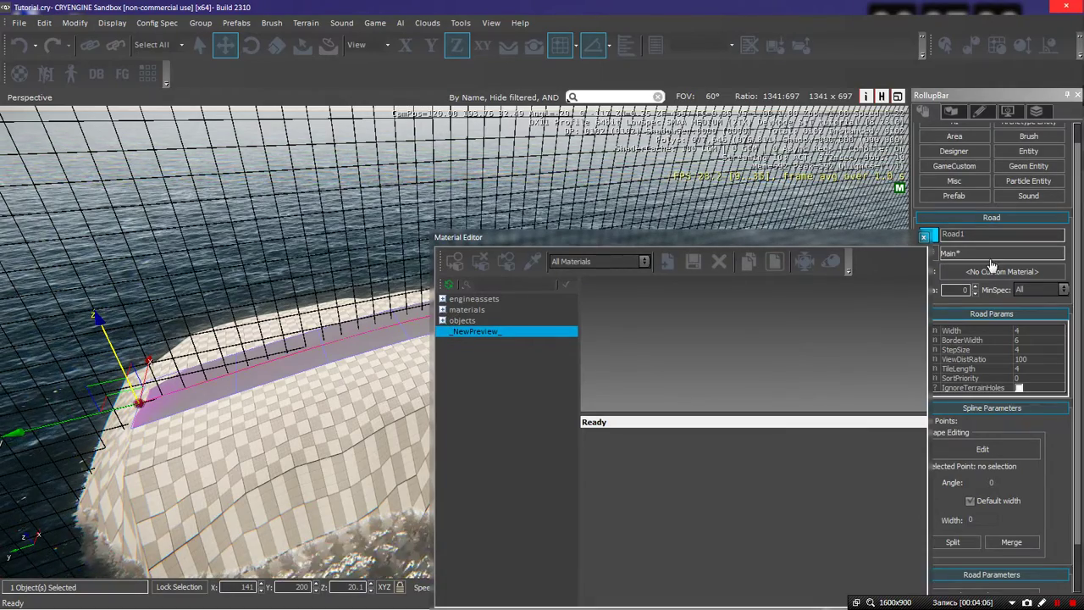
click(441, 311)
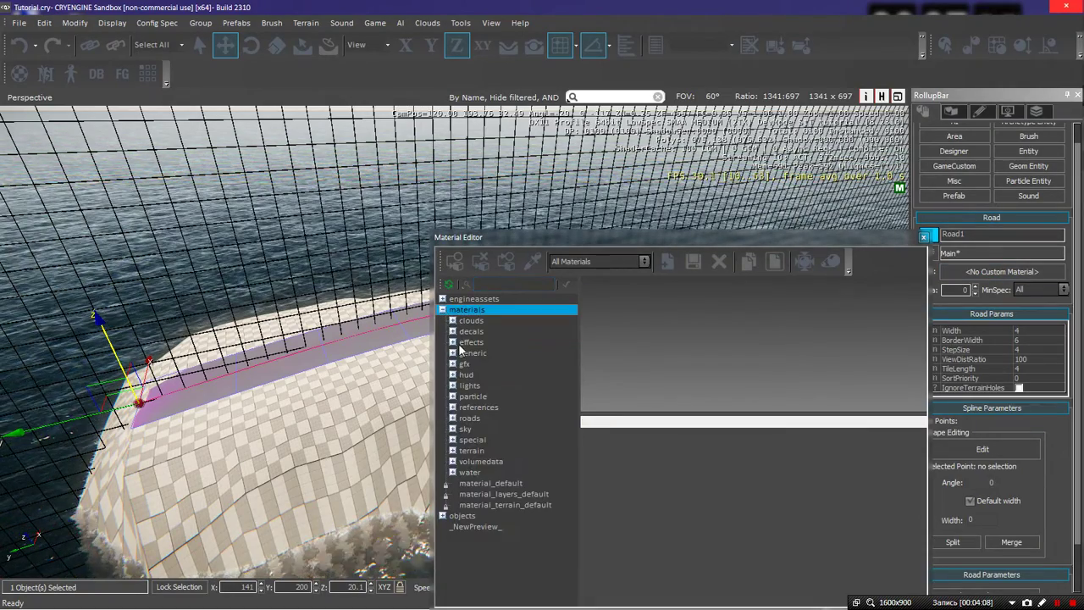
click(452, 418)
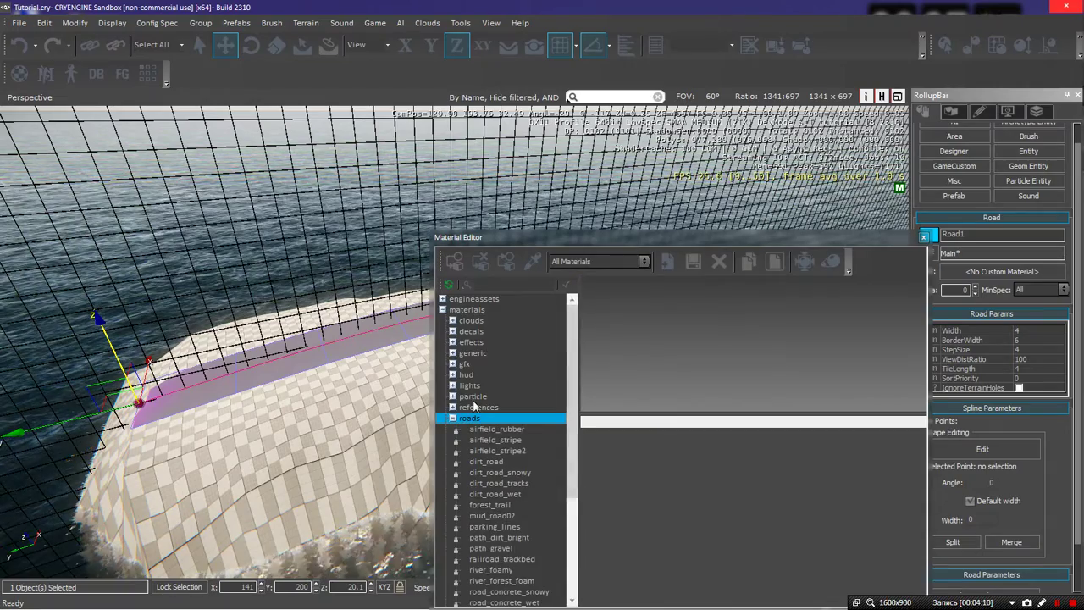
scroll(478, 410, down, 2)
scroll(527, 504, down, 1)
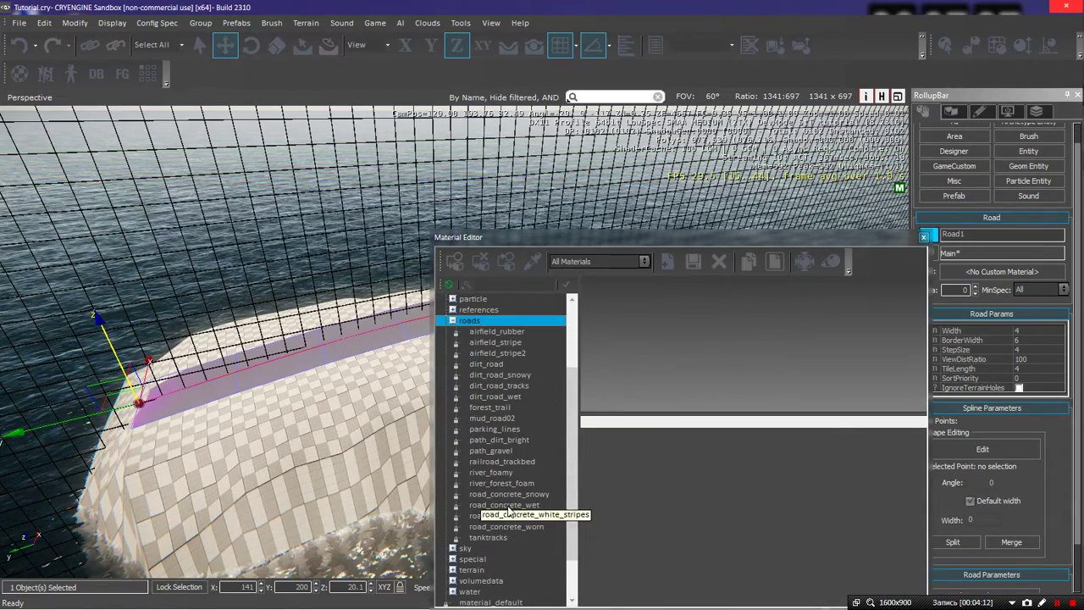
Assign the road_concrete_worn material to the road and close the Material Editor
click(525, 527)
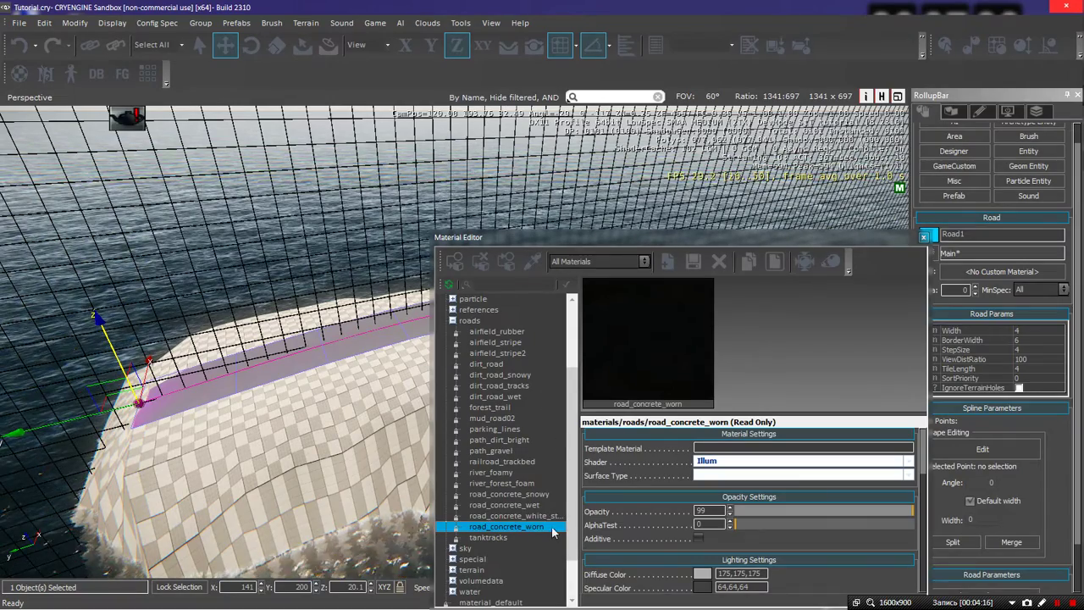
click(455, 264)
right_drag(295, 310, 368, 360)
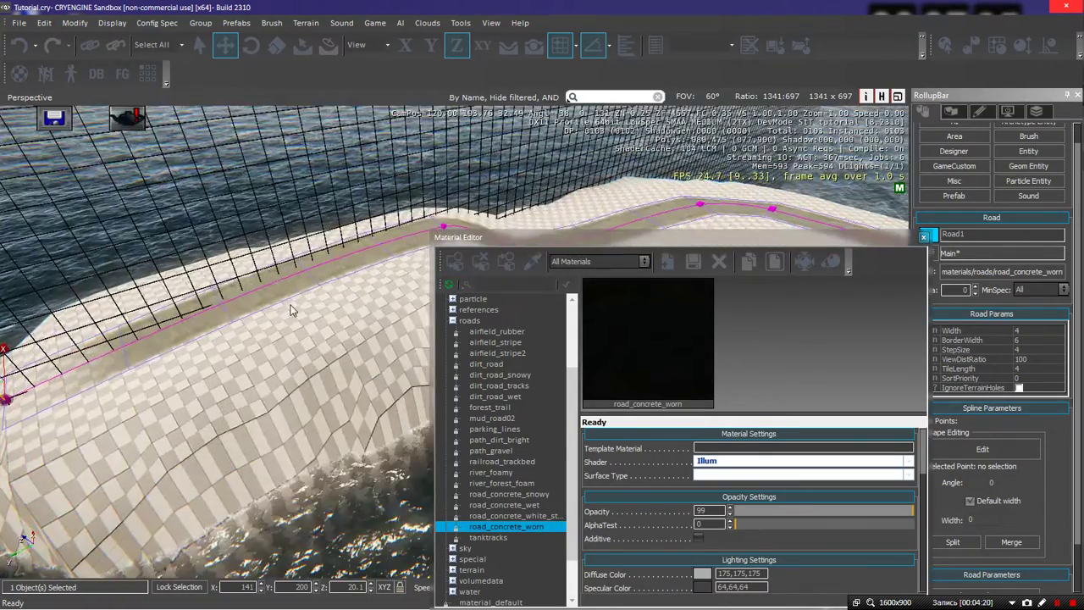
click(924, 238)
Test the textured road in game mode by running, jumping and sliding along it, and return to the editor
key(w)
key(a)
right_drag(263, 322, 348, 299)
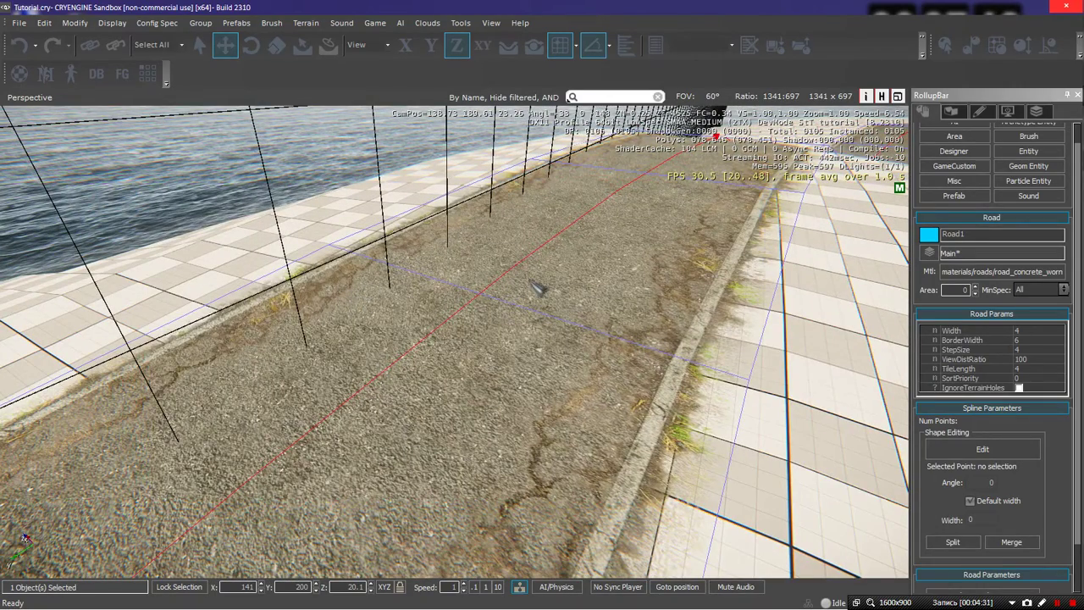
key(ctrl+g)
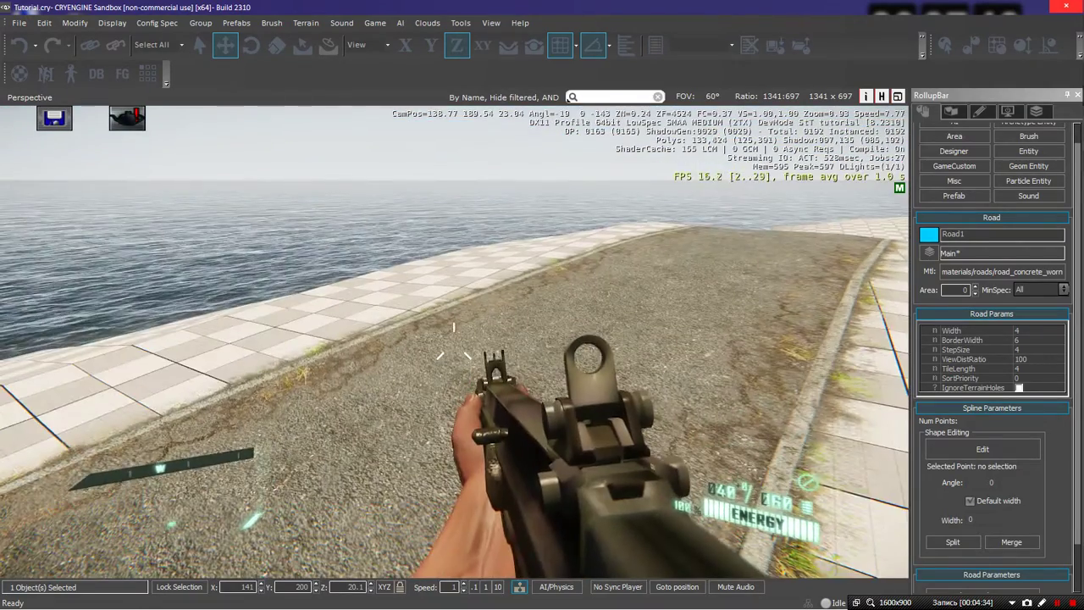
key(w)
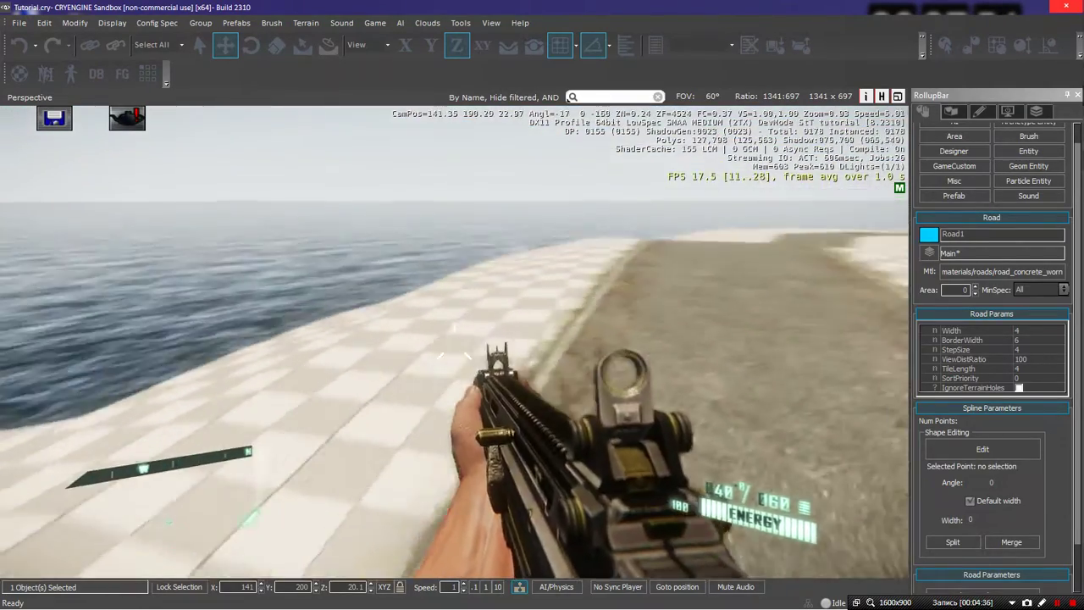
key(w)
key(space)
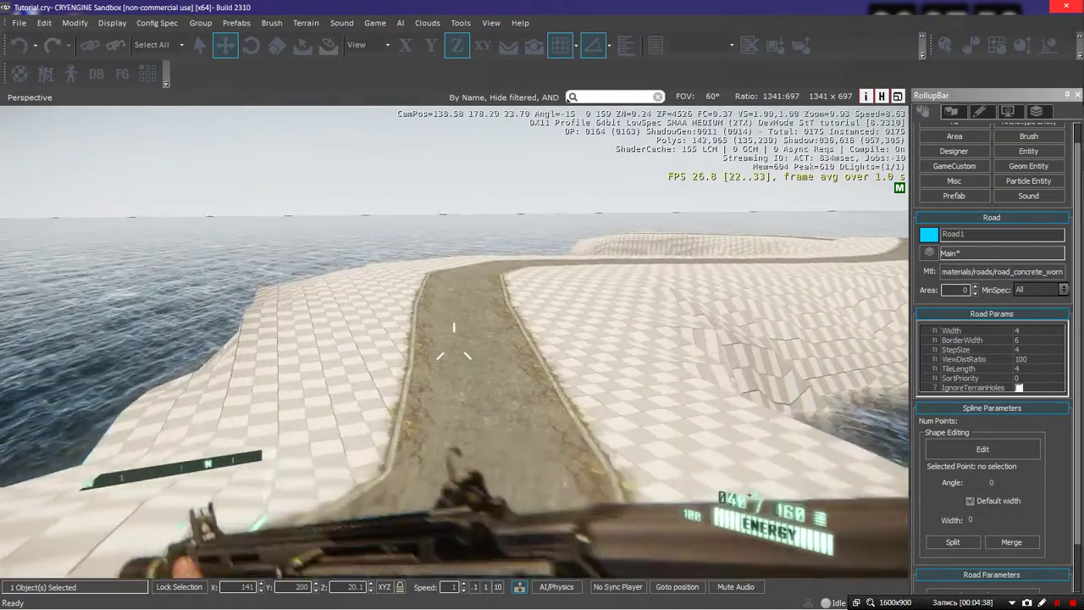
key(c)
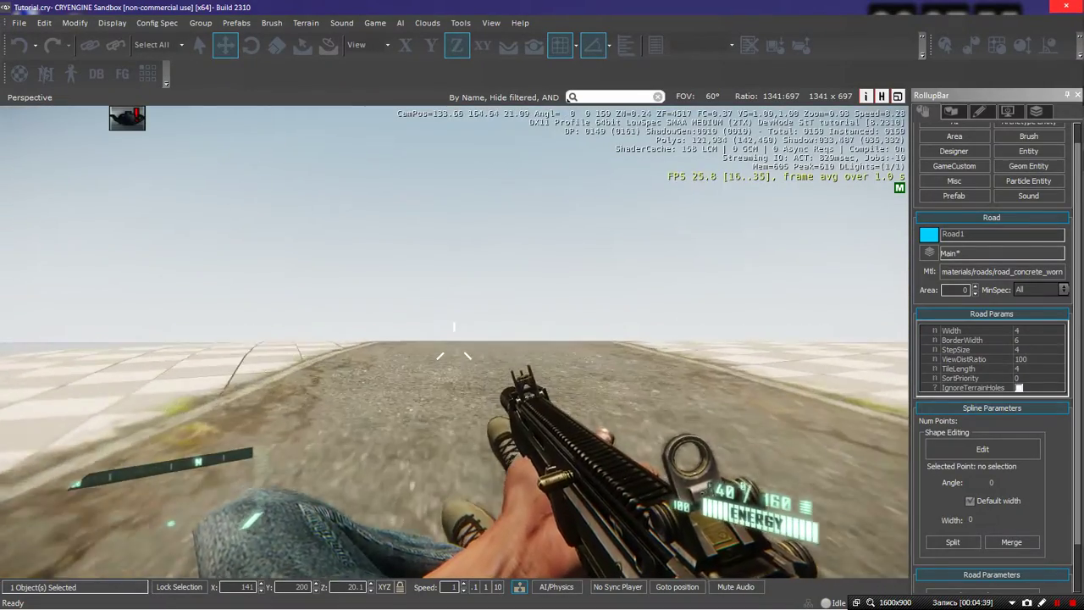
key(w)
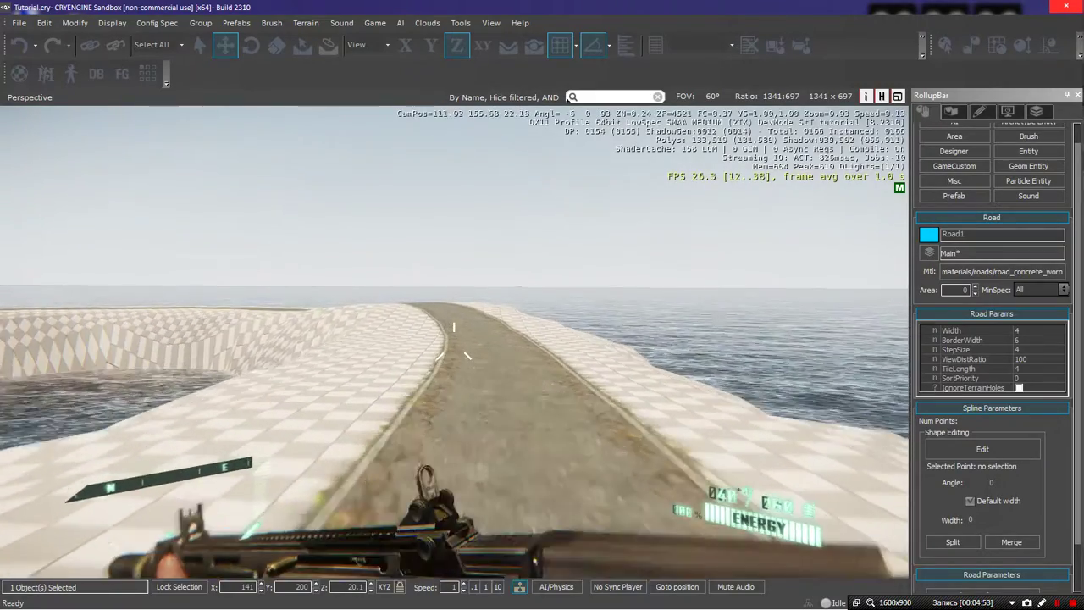
key(w)
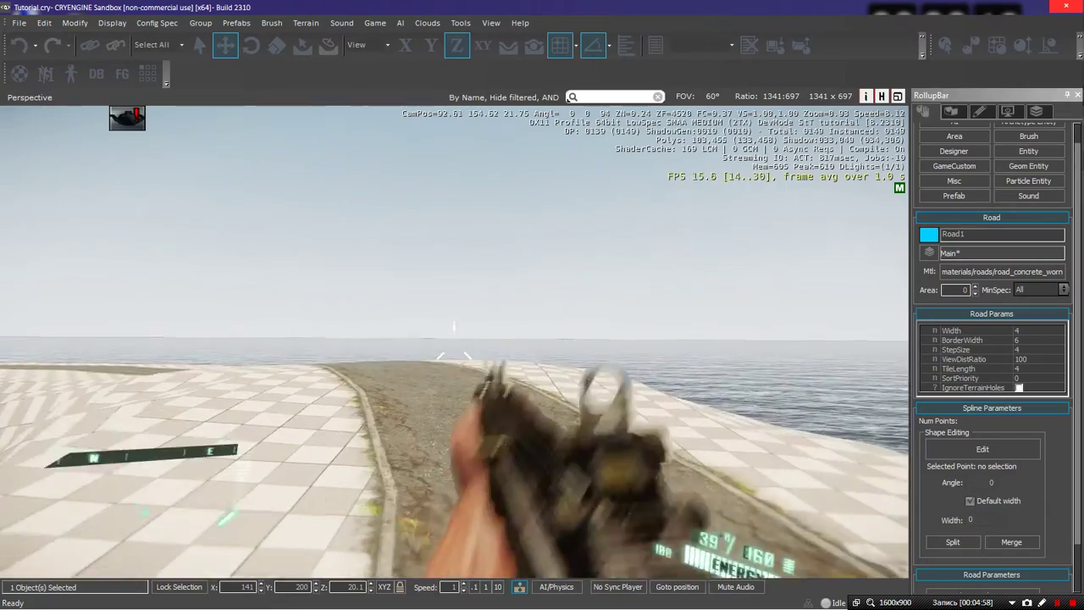
key(w)
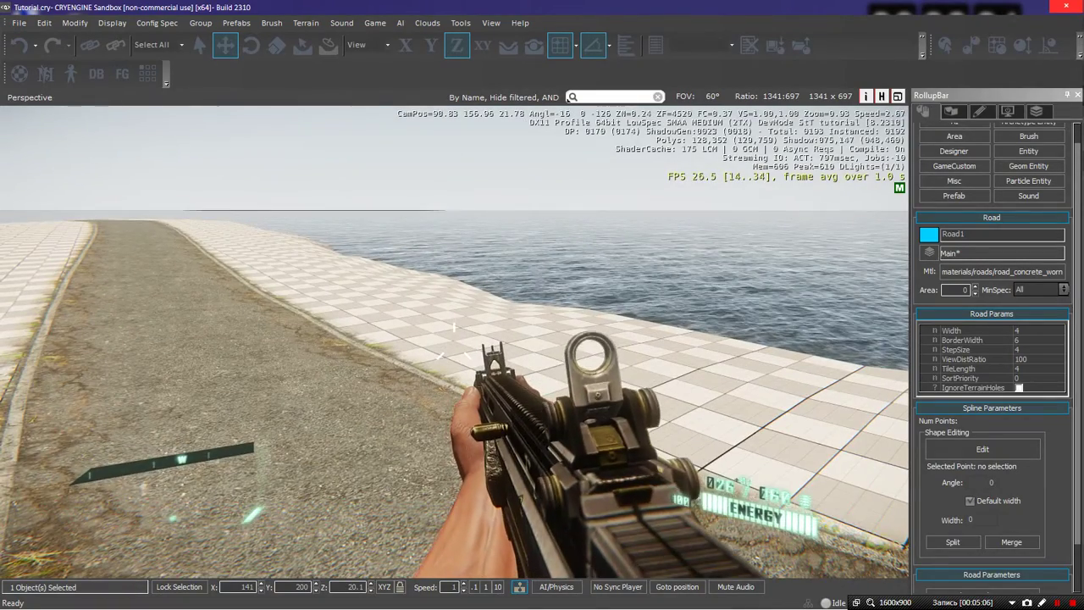
key(Escape)
Examine the textured road from above along the strip and bring its Road Params into view
right_drag(549, 278, 605, 289)
key(s)
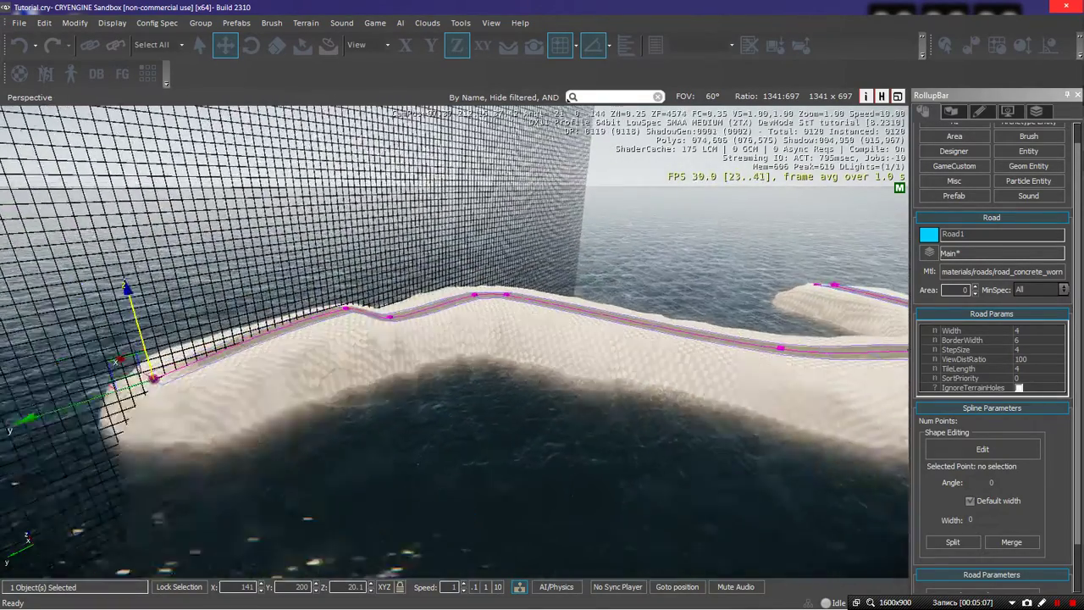
key(w)
key(a)
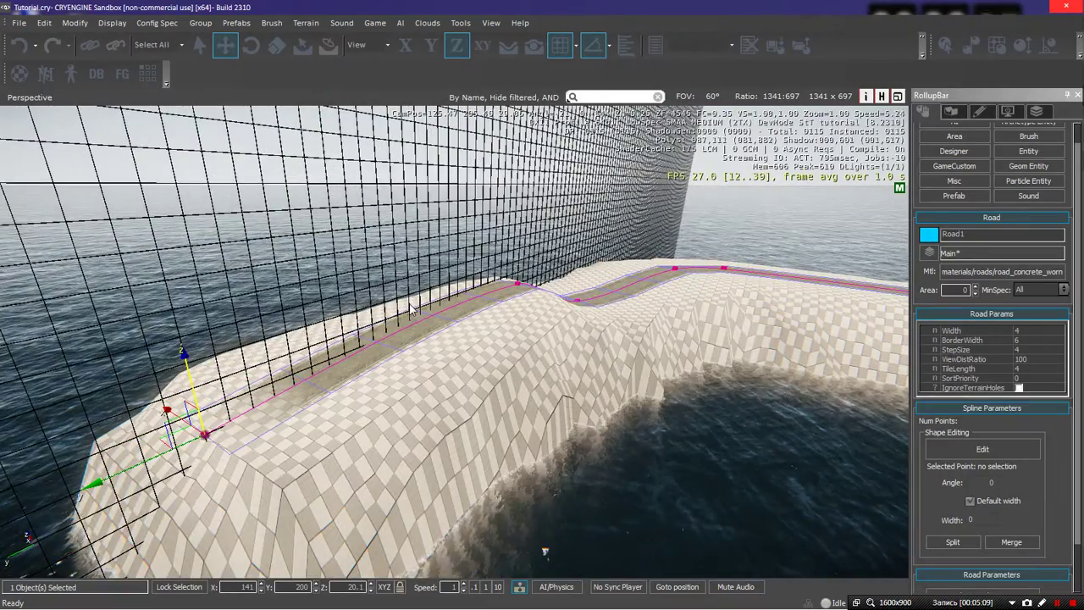
key(w)
mouse_move(404, 267)
right_down()
mouse_move(415, 271)
mouse_move(415, 297)
mouse_move(402, 271)
right_up()
key(s)
key(w)
key(w)
key(s)
key(a)
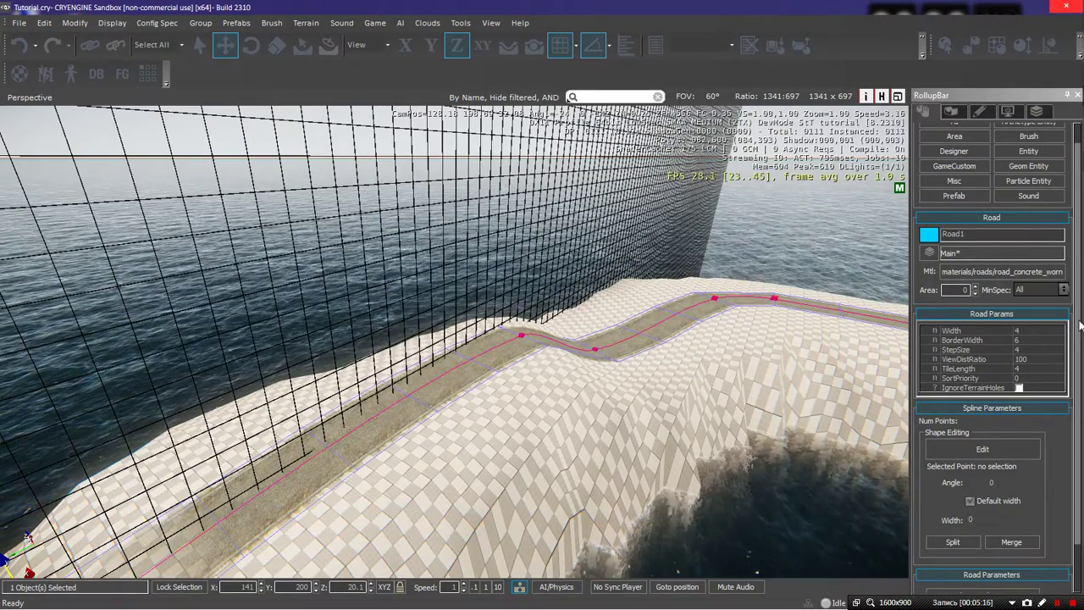
scroll(995, 329, down, 1)
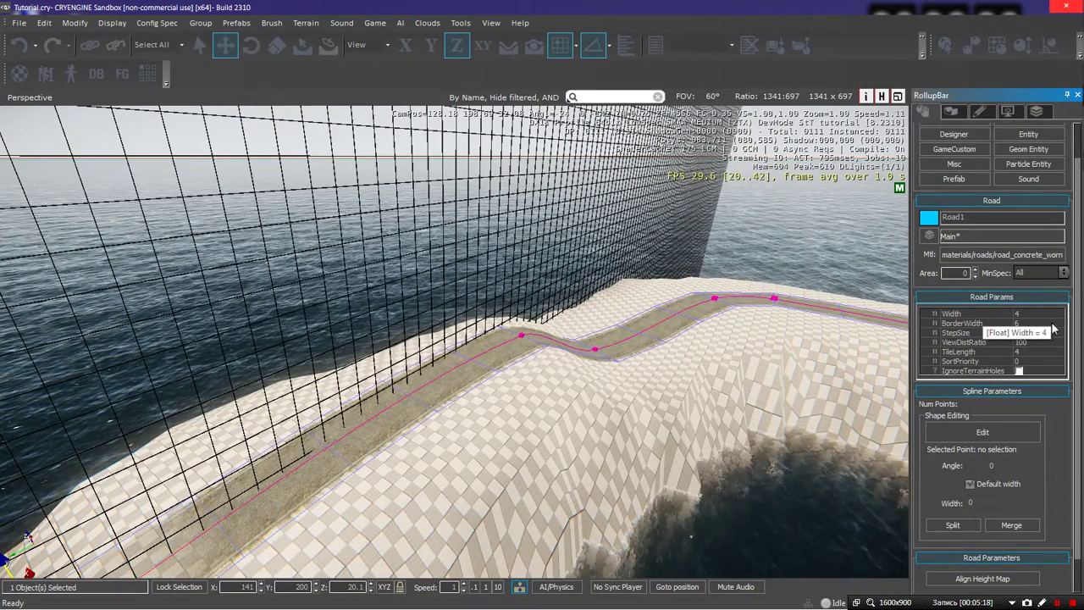
right_drag(896, 281, 928, 289)
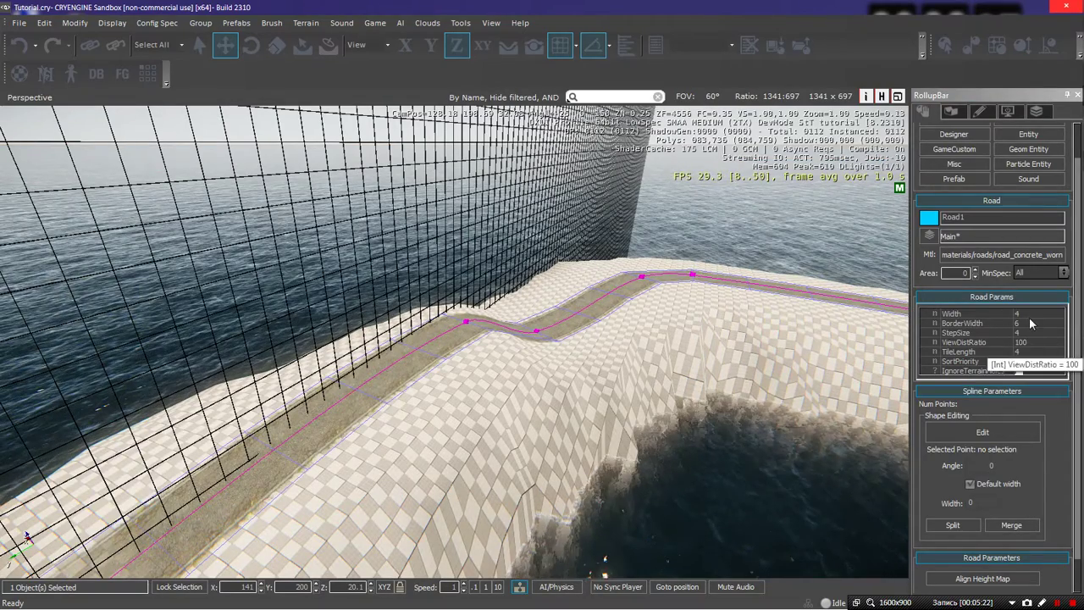
Set the road's Width to 8 and its BorderWidth to 16
right_drag(462, 323, 487, 332)
key(a)
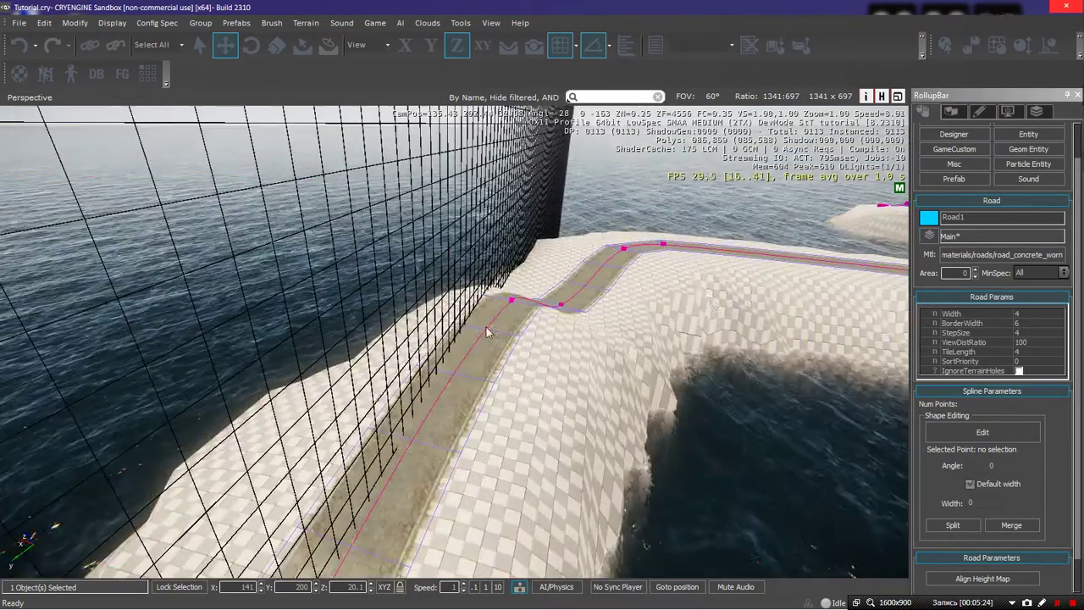
click(1033, 313)
drag(1034, 314, 1018, 314)
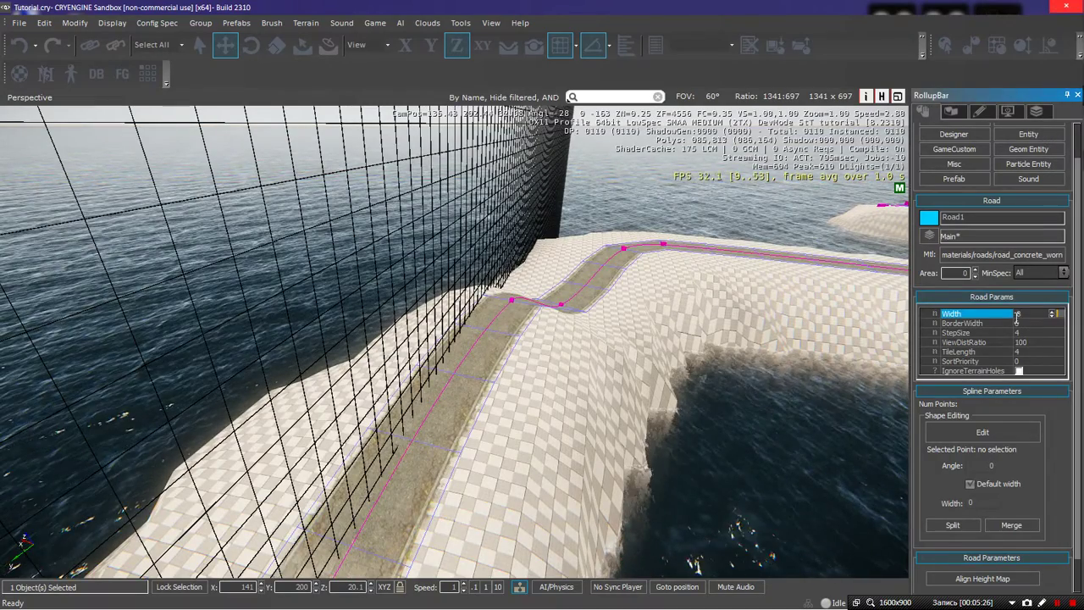
text(8)
key(Return)
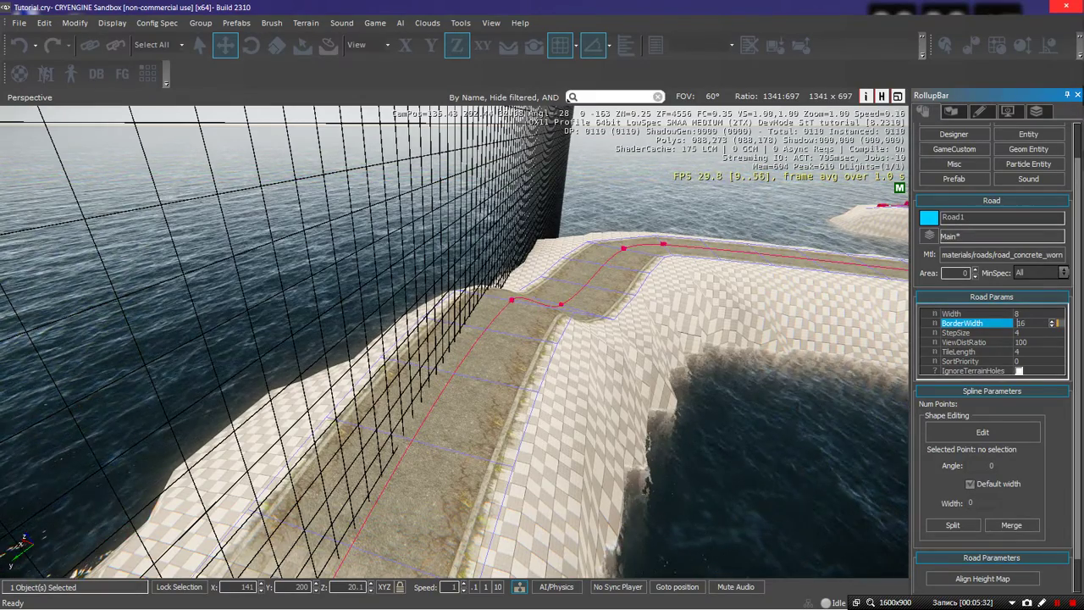
Inspect the road's edges up close and set its BorderWidth back to 6
key(w)
right_drag(546, 252, 544, 244)
key(d)
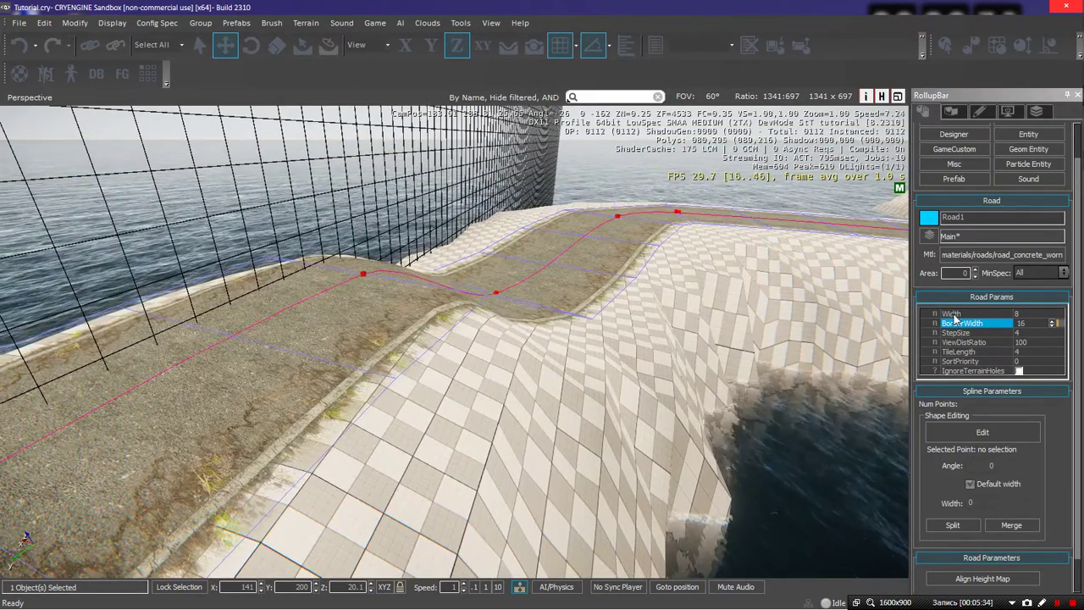
click(1030, 323)
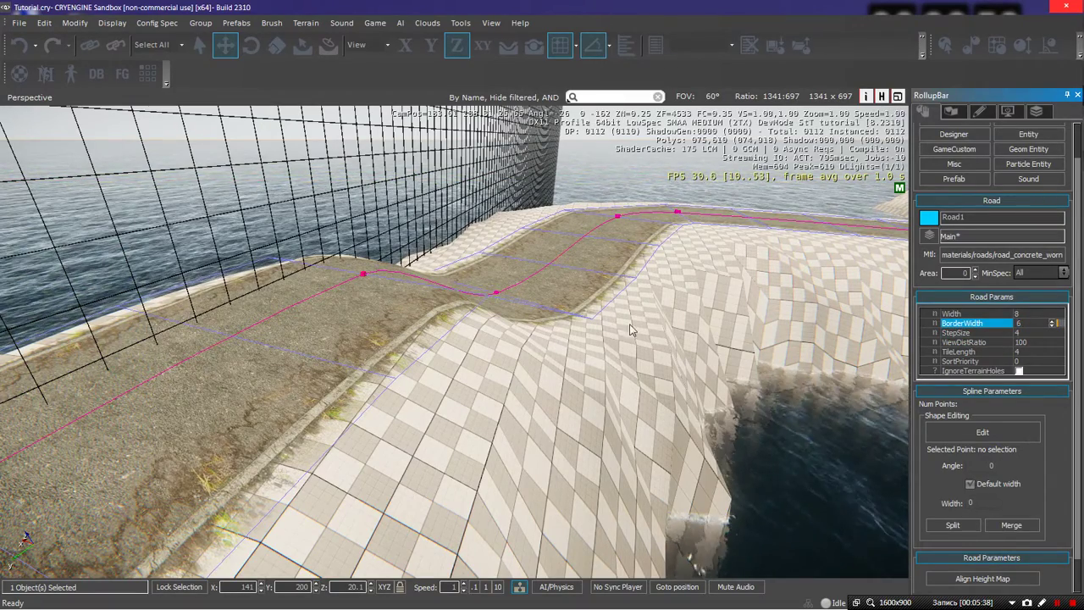
Set the road's Width to 6
key(a)
right_drag(525, 322, 619, 339)
key(s)
key(d)
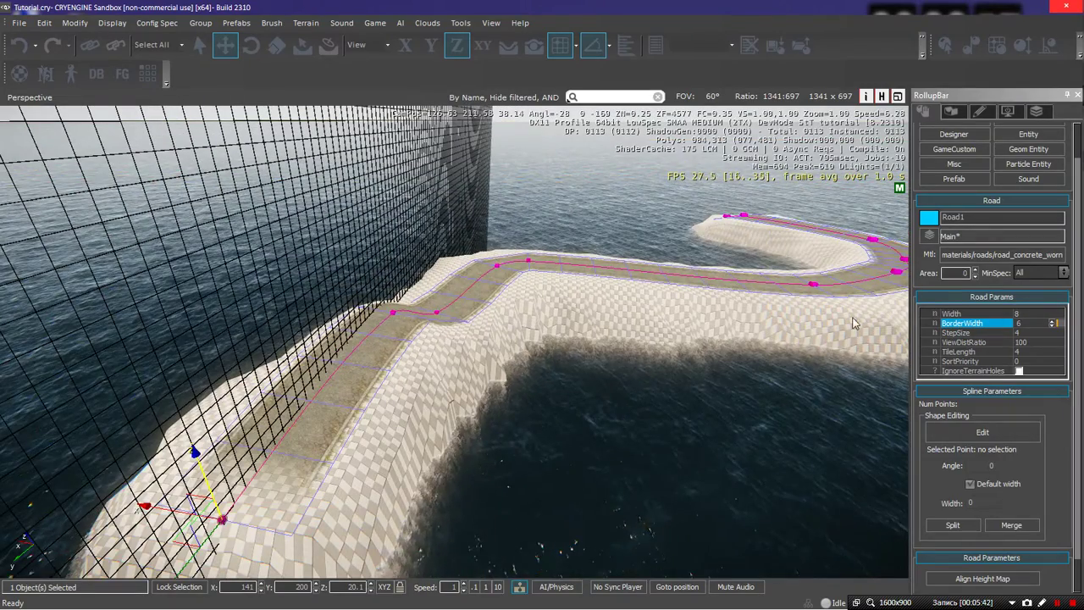
click(1022, 315)
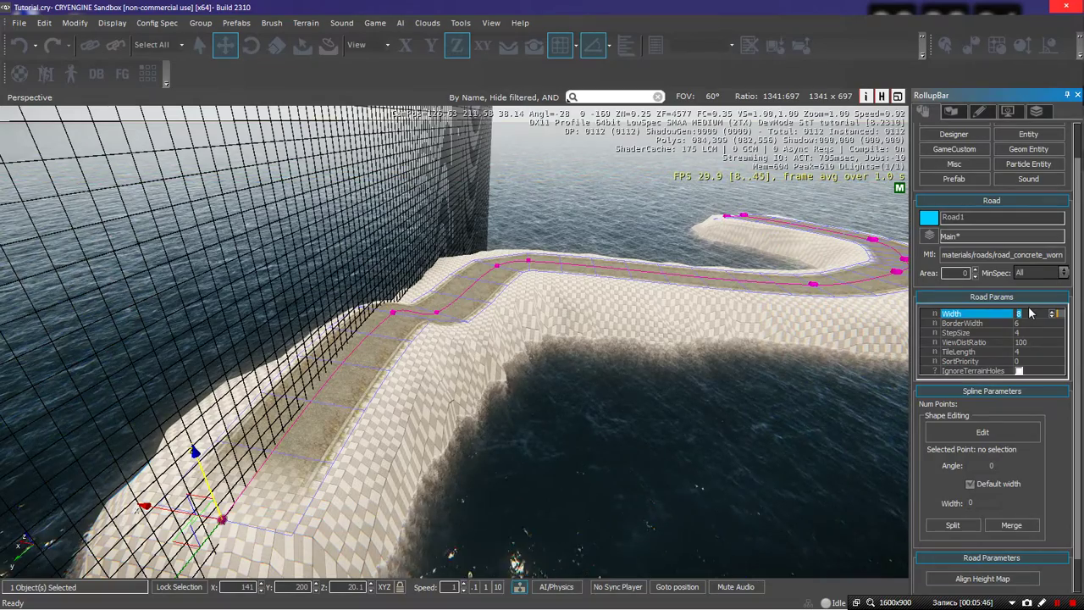
text(1)
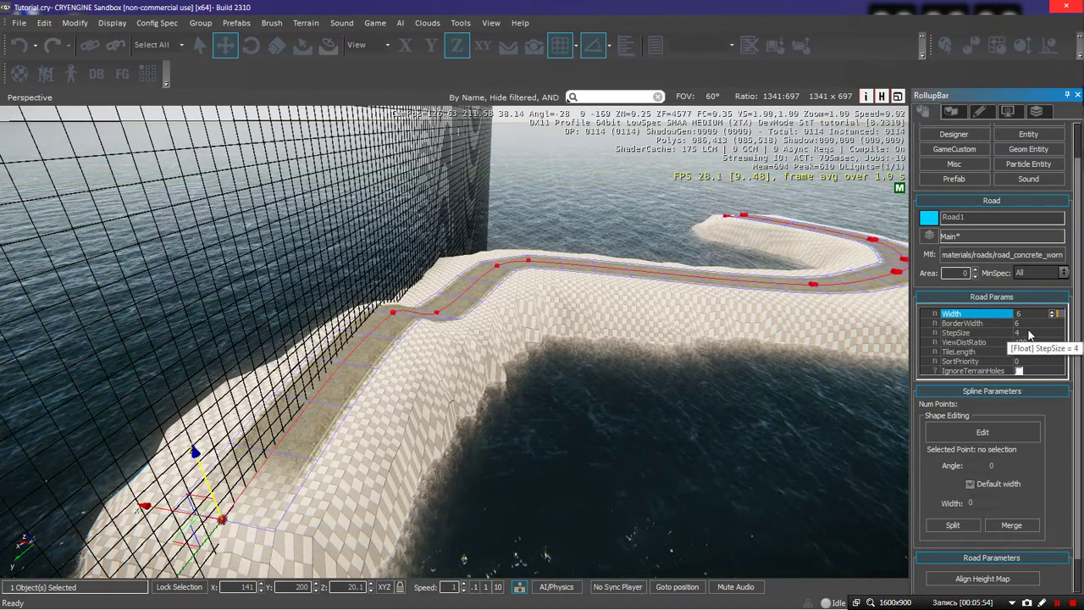
Try StepSize values of 8 and 1 on the road, checking its bends, and return it to 4
click(1029, 332)
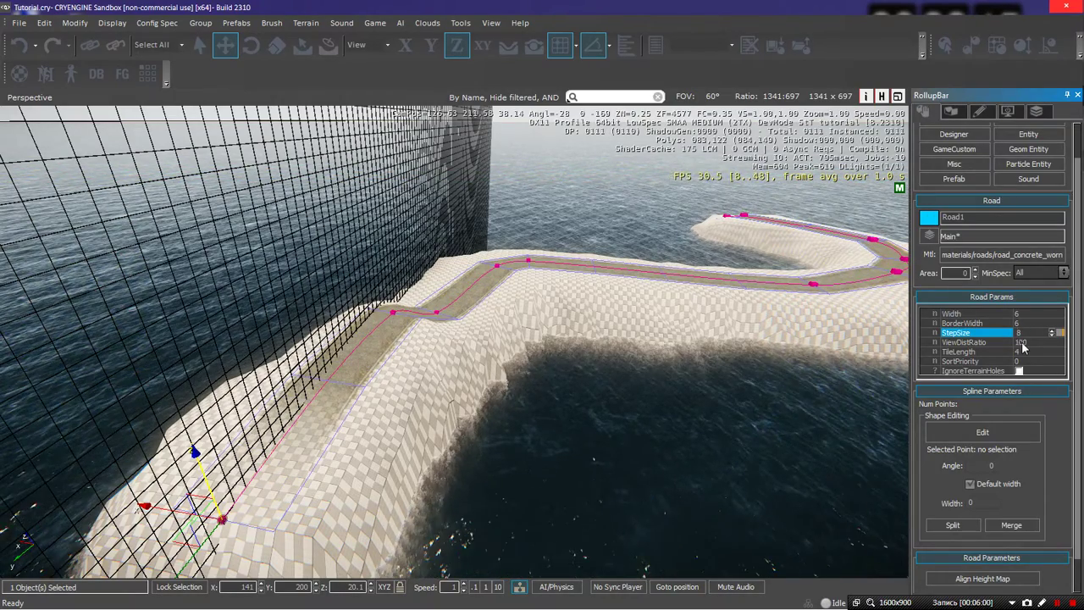
key(Return)
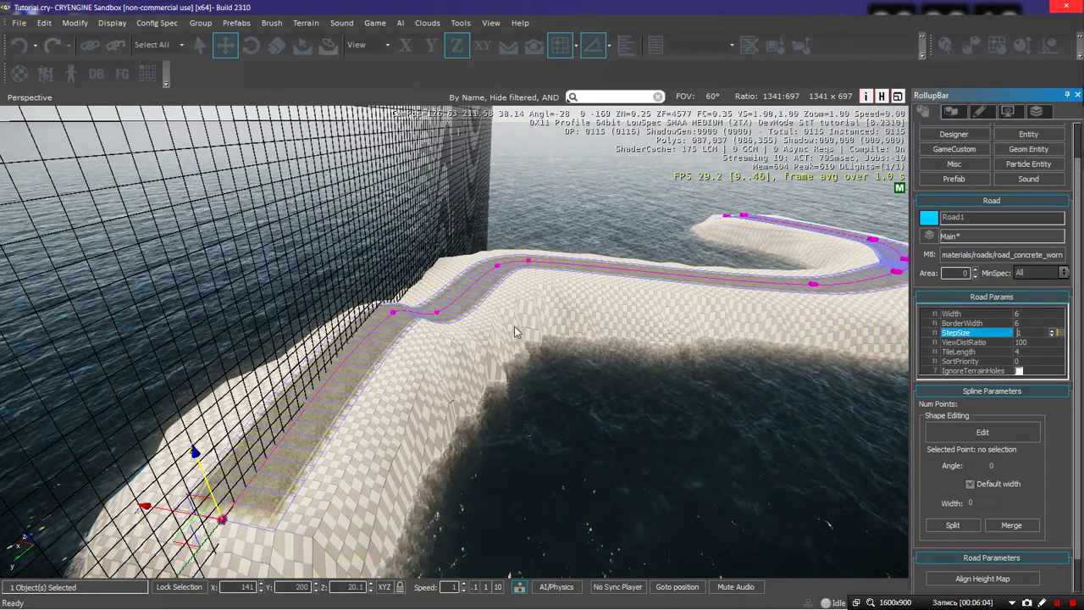
key(w)
right_drag(517, 332, 741, 353)
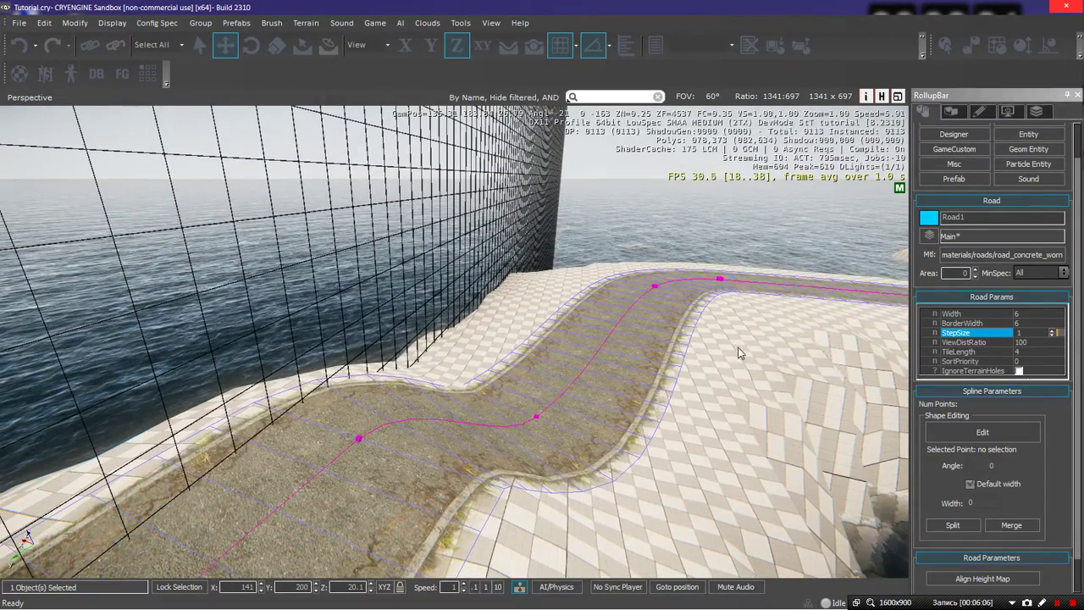
double_click(1023, 333)
text(4)
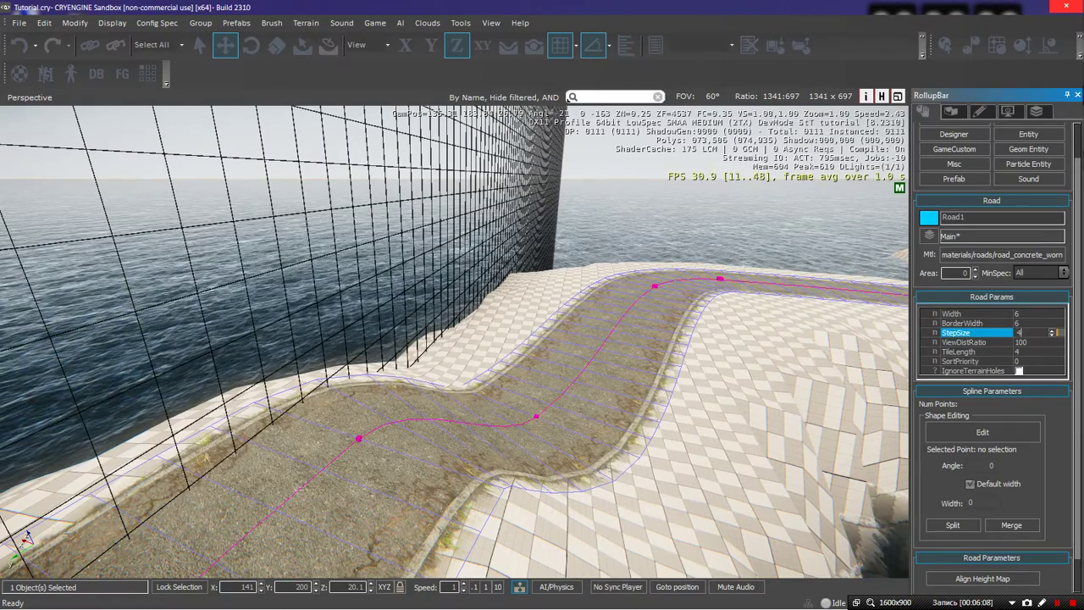
Examine the selected road's segments and edges from above and along the strip
key(s)
right_drag(591, 381, 678, 372)
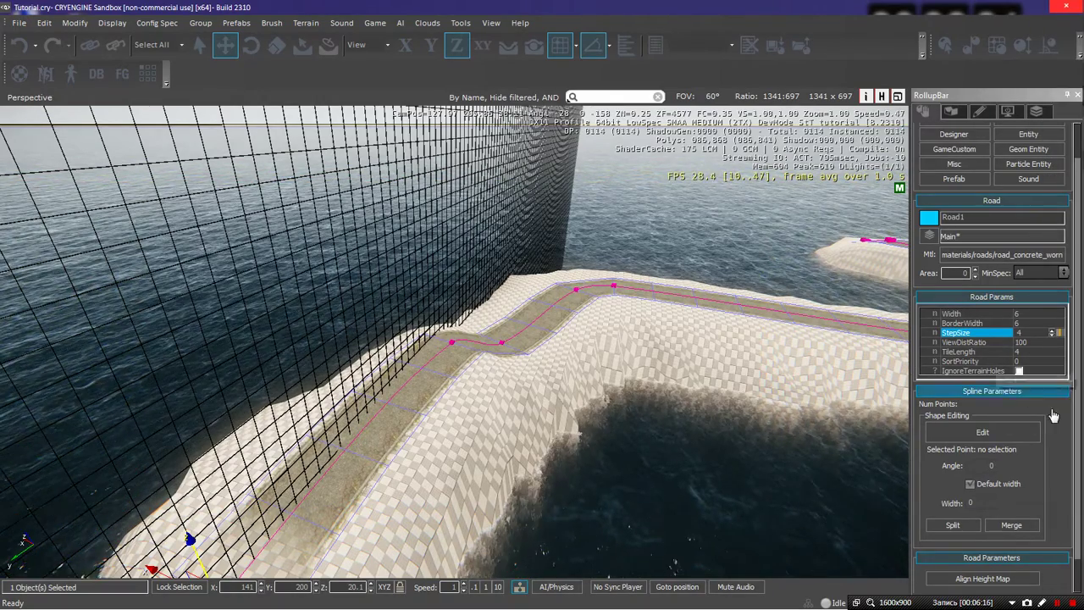
key(s)
right_drag(724, 330, 691, 355)
key(w)
mouse_move(637, 323)
right_down()
mouse_move(599, 320)
mouse_move(637, 323)
right_up()
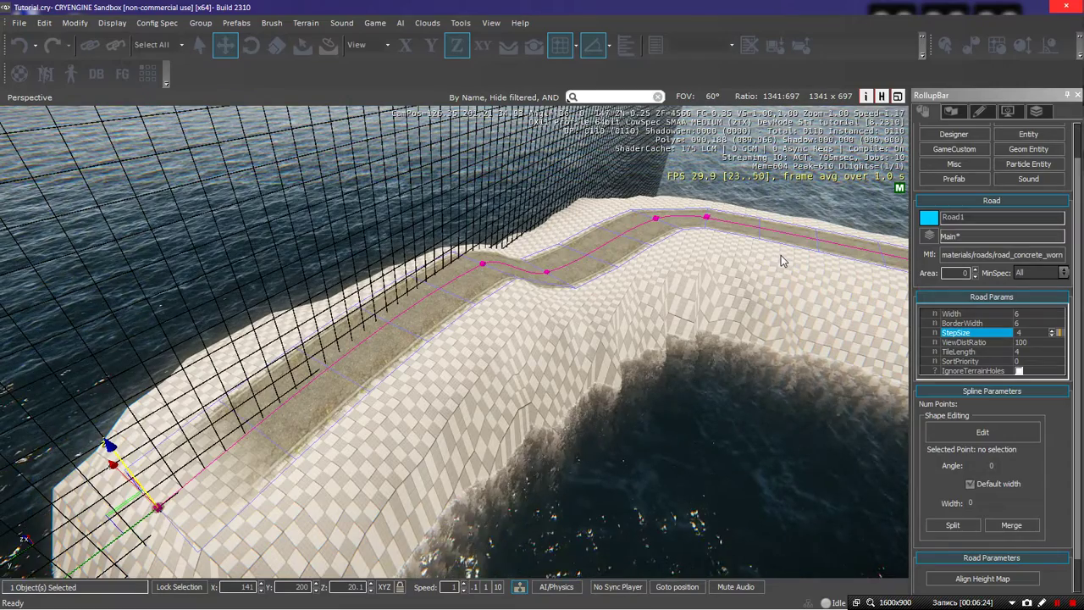
right_drag(737, 254, 783, 238)
key(s)
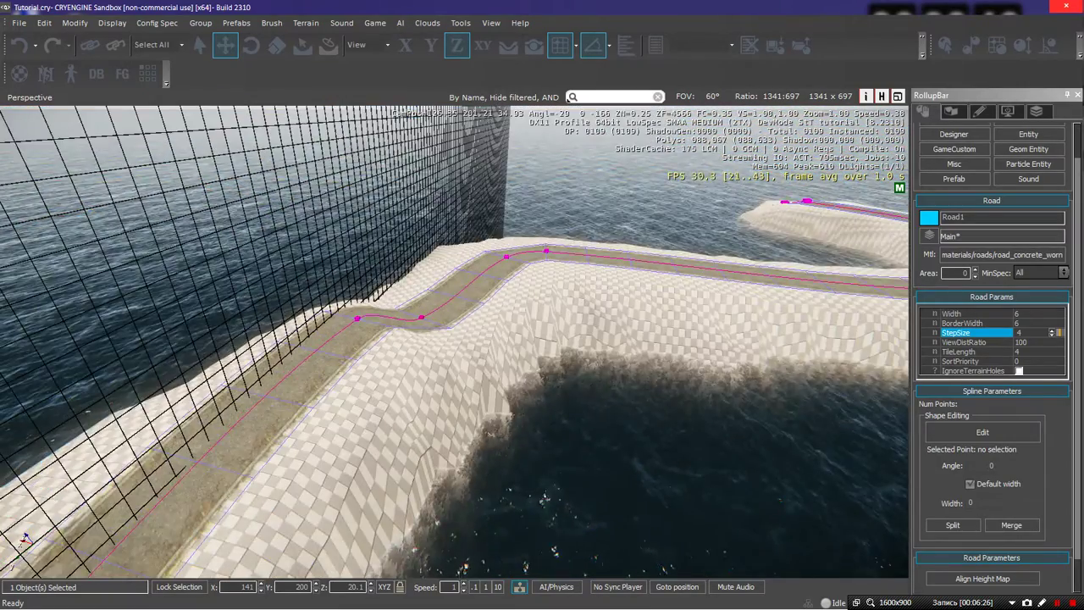
key(w)
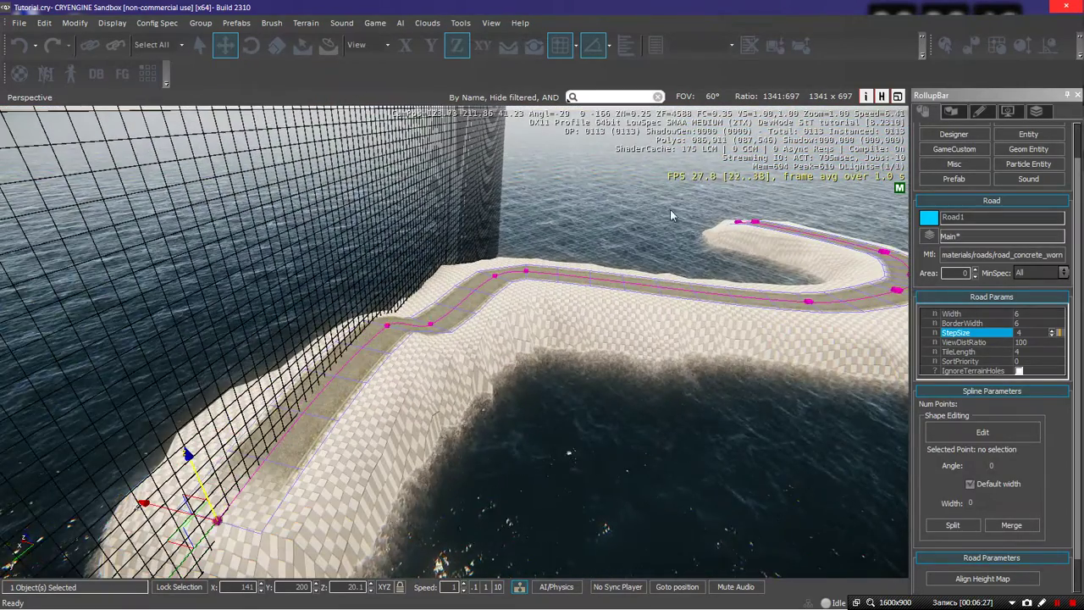
Deselect the road and inspect its surface and bends from several viewpoints
click(754, 248)
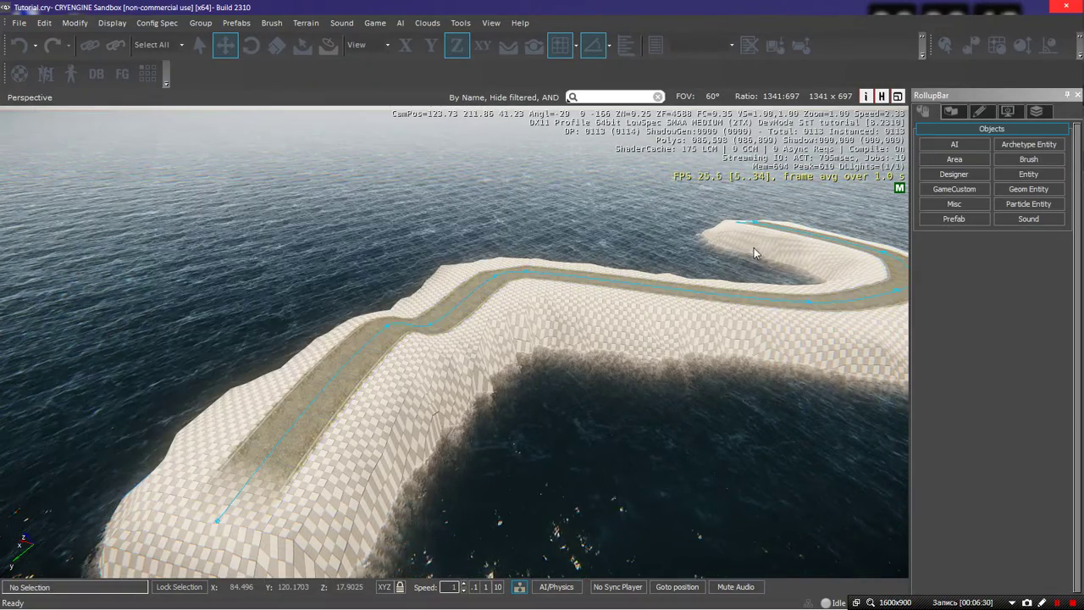
key(s)
right_drag(600, 297, 629, 332)
key(d)
key(w)
key(w)
key(w)
key(d)
key(s)
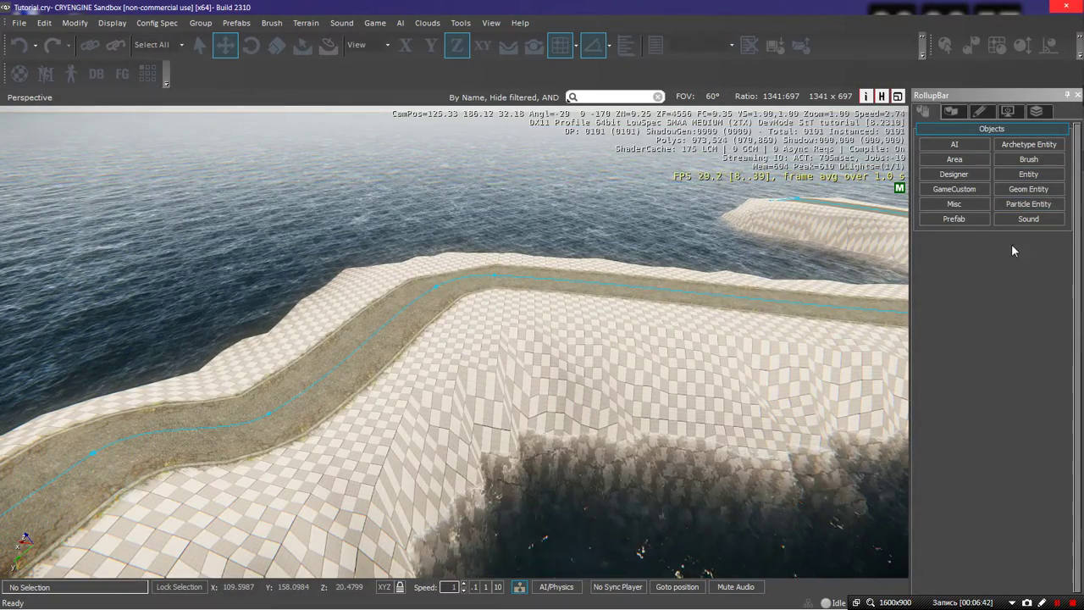
Browse the placeable entities and expand the Environment category
click(1028, 175)
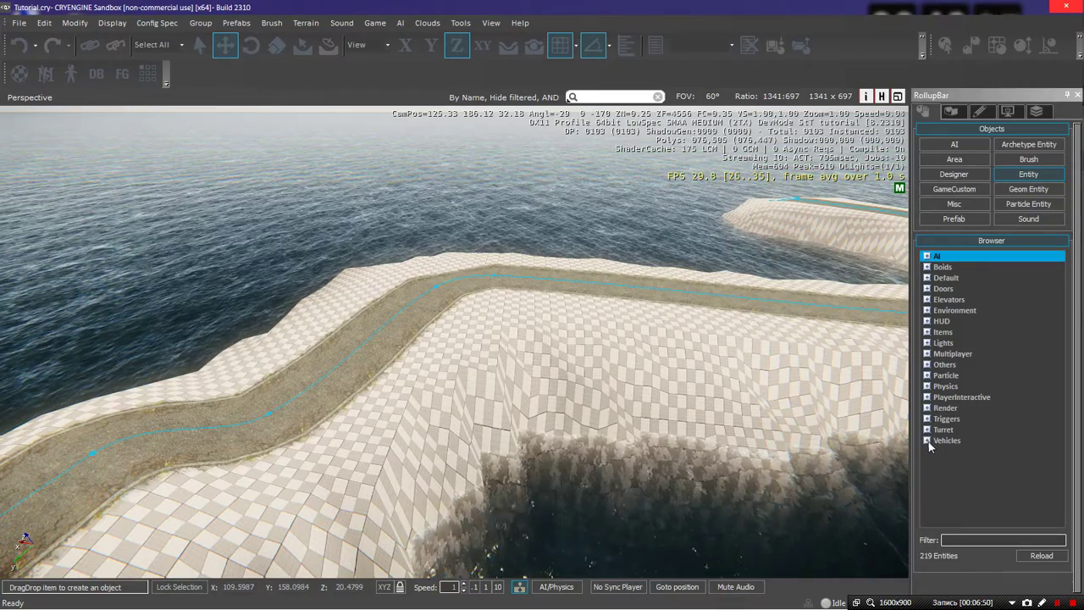
click(928, 408)
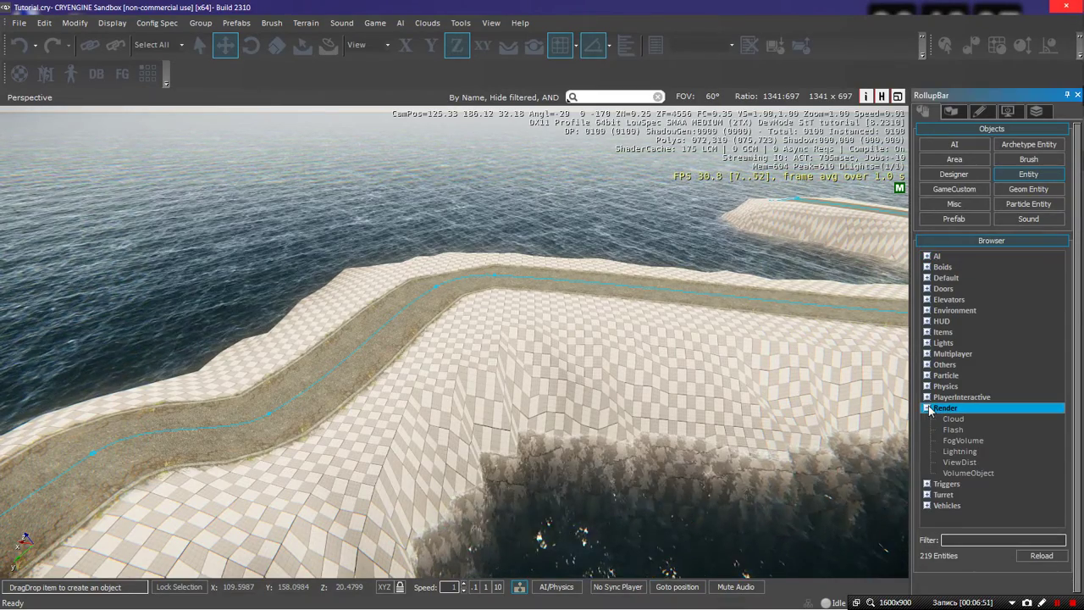
click(929, 300)
click(928, 310)
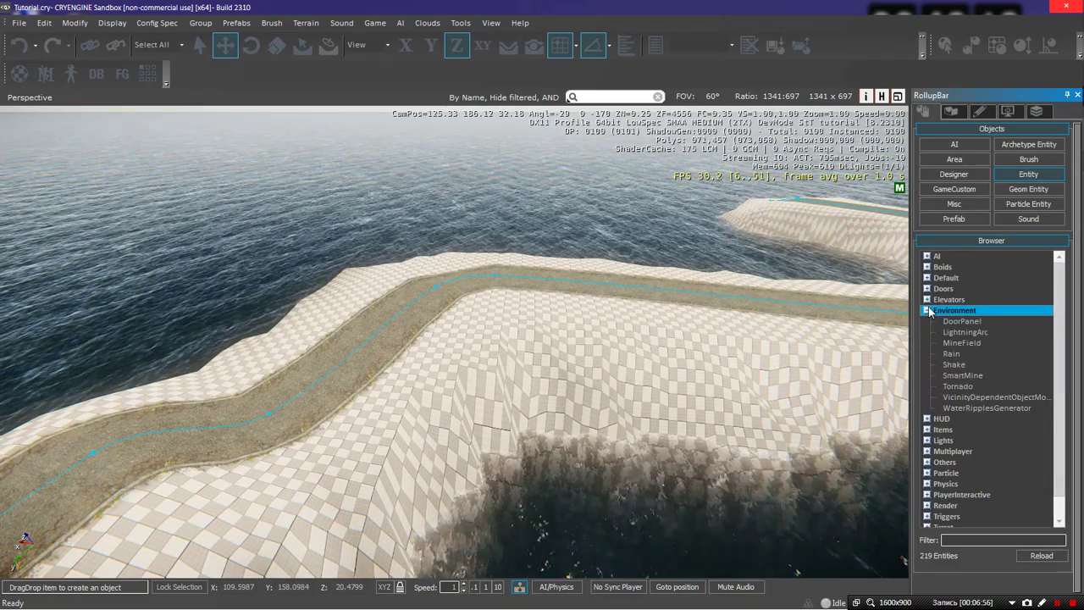
Place a Rain entity on the terrain beside the road's bend
key(s)
right_drag(455, 347, 509, 333)
key(w)
key(s)
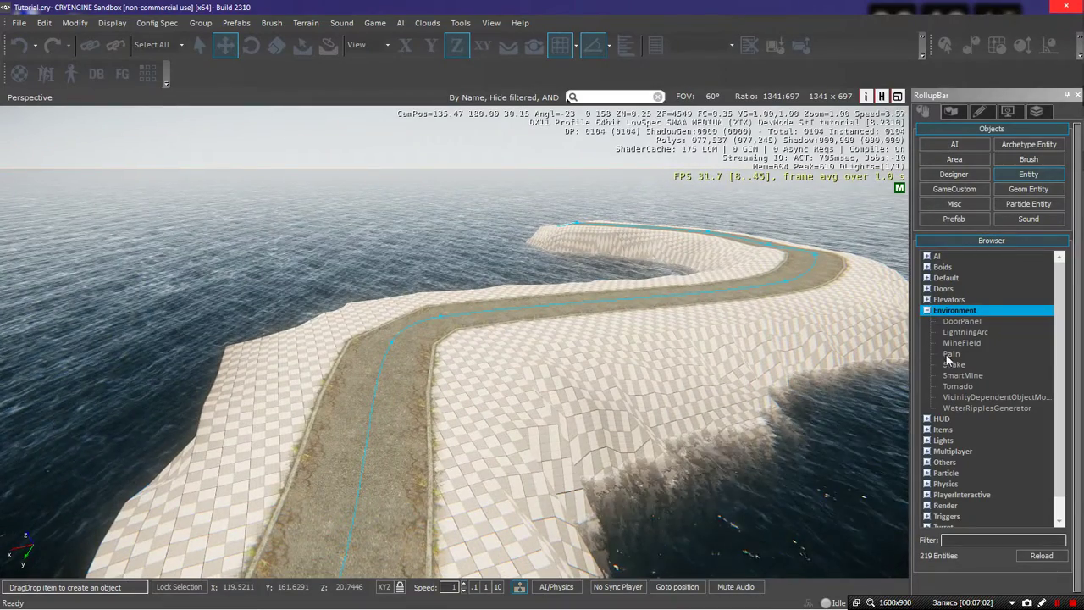
click(950, 354)
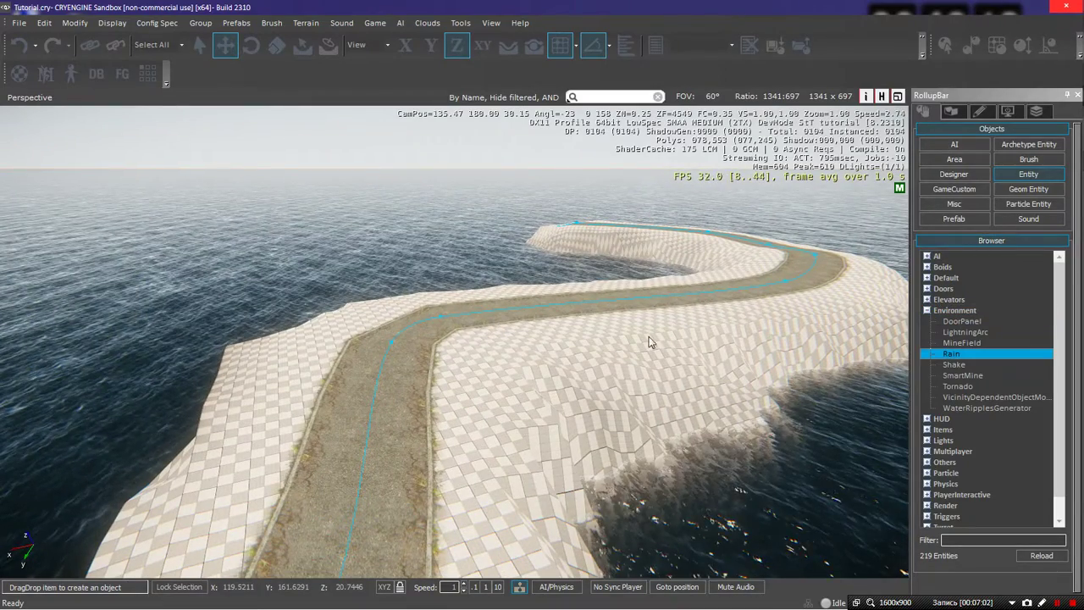
click(457, 344)
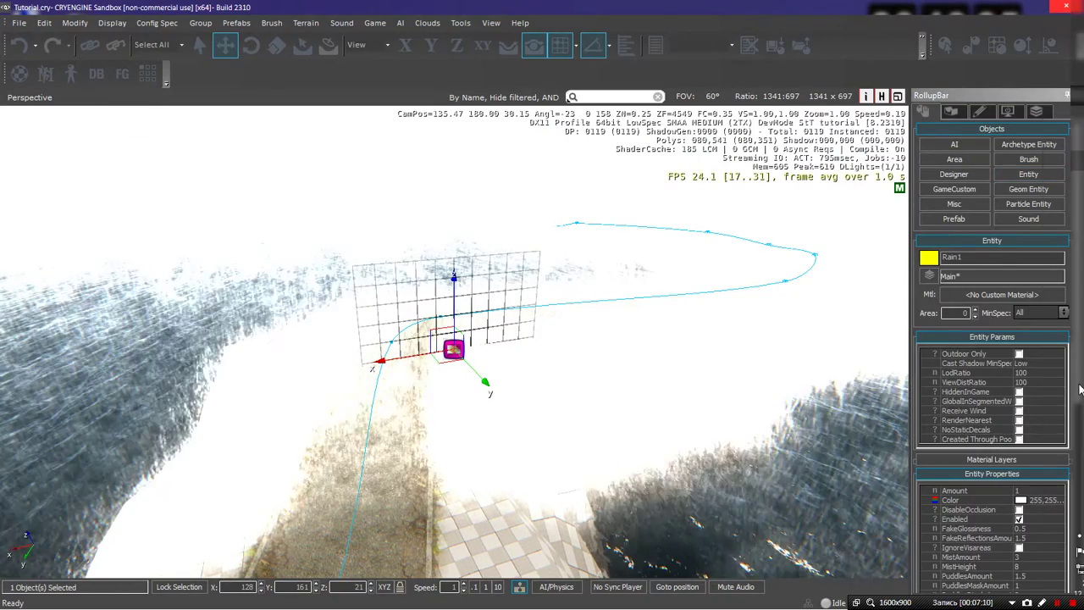
Set the rain entity's Amount to 0.2
mouse_move(1080, 404)
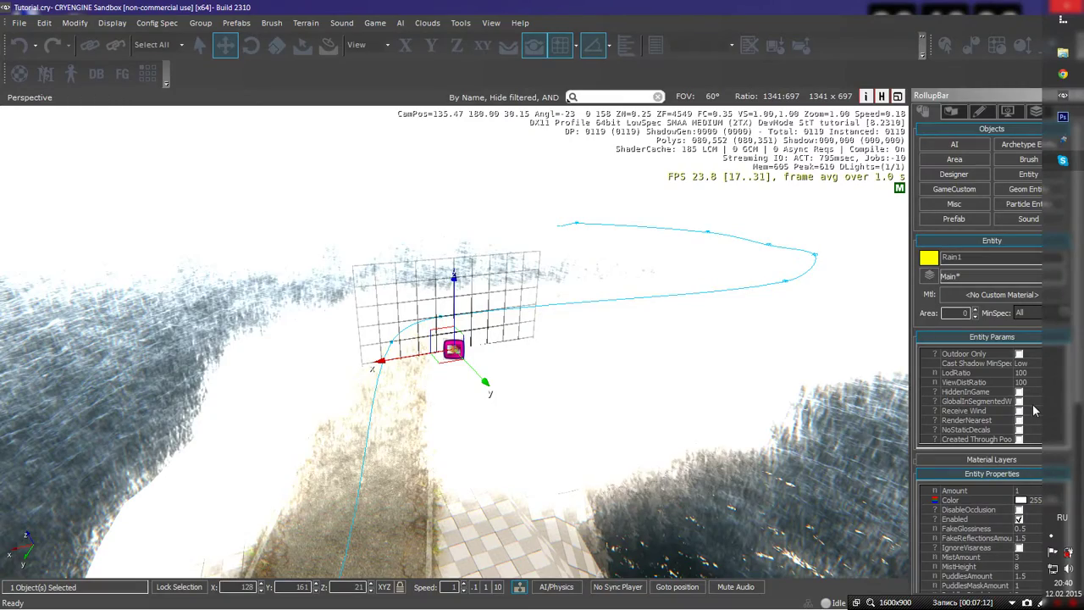
click(1033, 405)
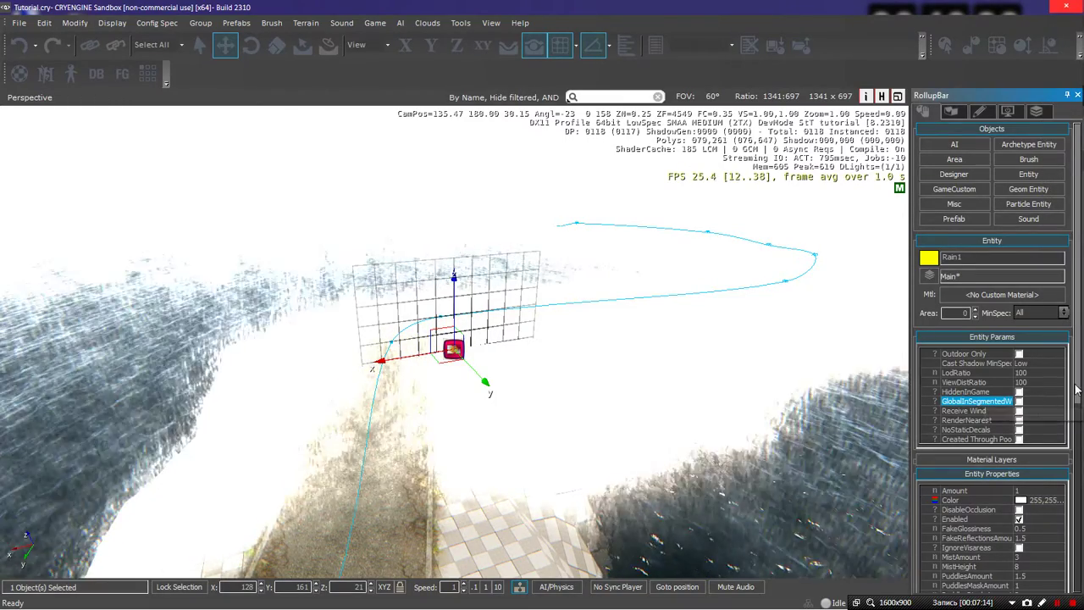
drag(1076, 389, 1076, 438)
click(1033, 402)
text(0)
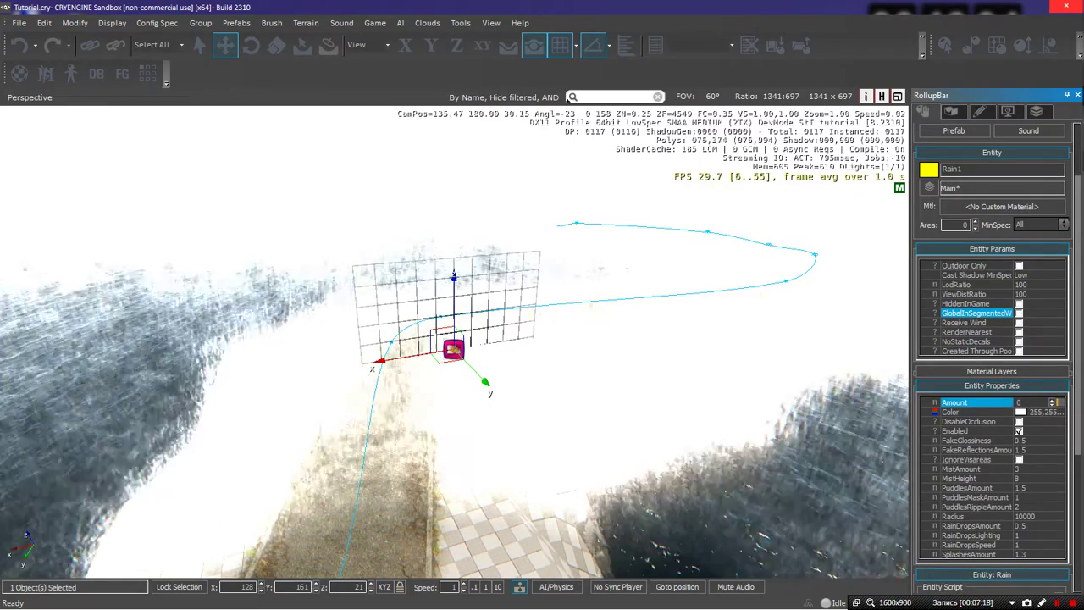
text(.2)
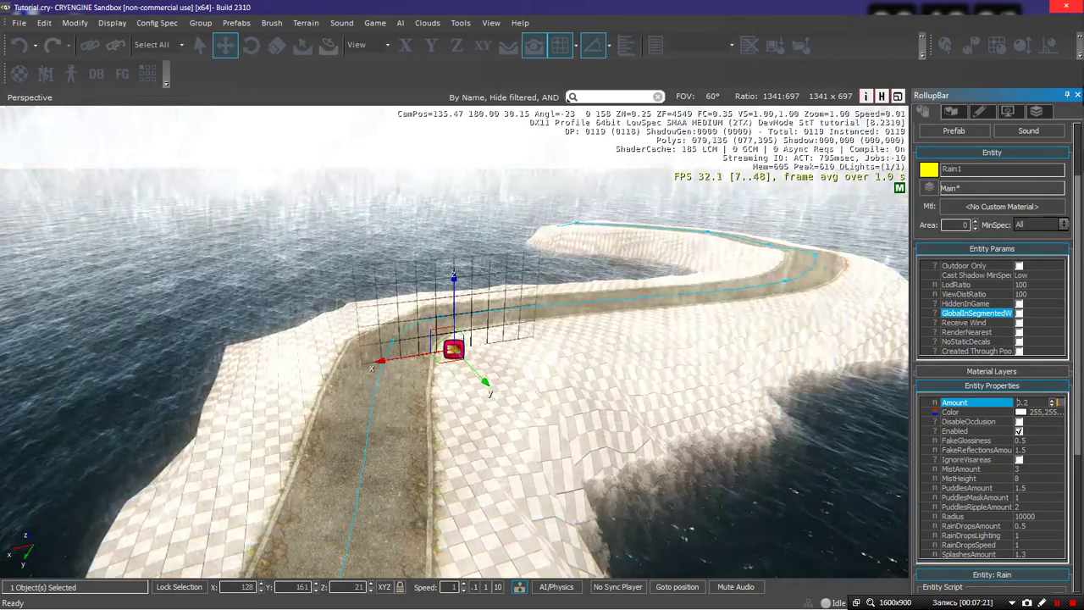
Set the rain's MistAmount to 1 and its MistHeight to 1
key(w)
mouse_move(494, 415)
right_down()
mouse_move(466, 442)
mouse_move(480, 415)
right_up()
key(s)
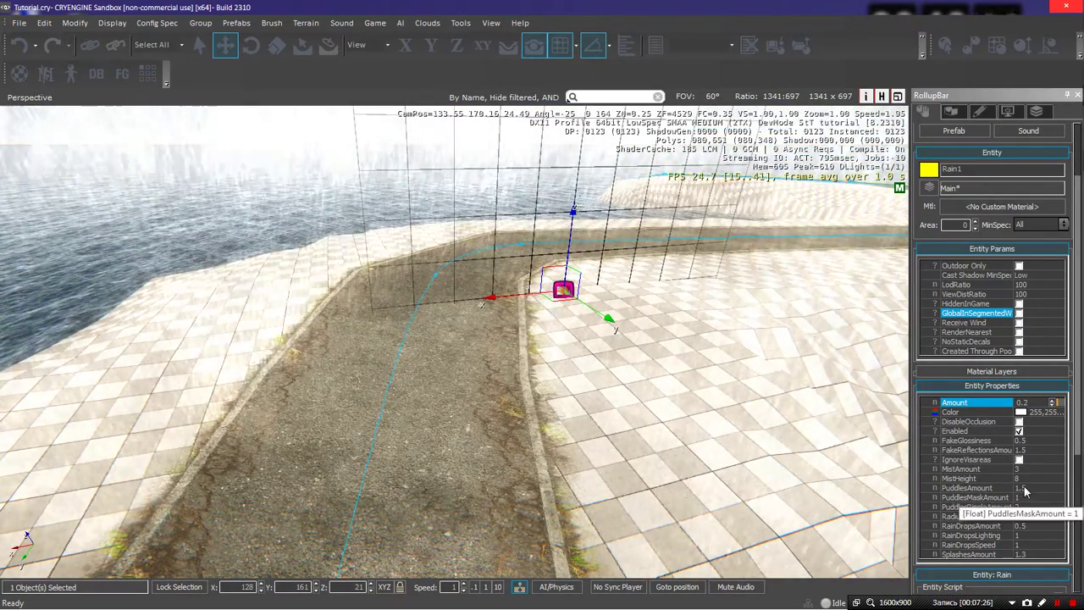
click(1023, 470)
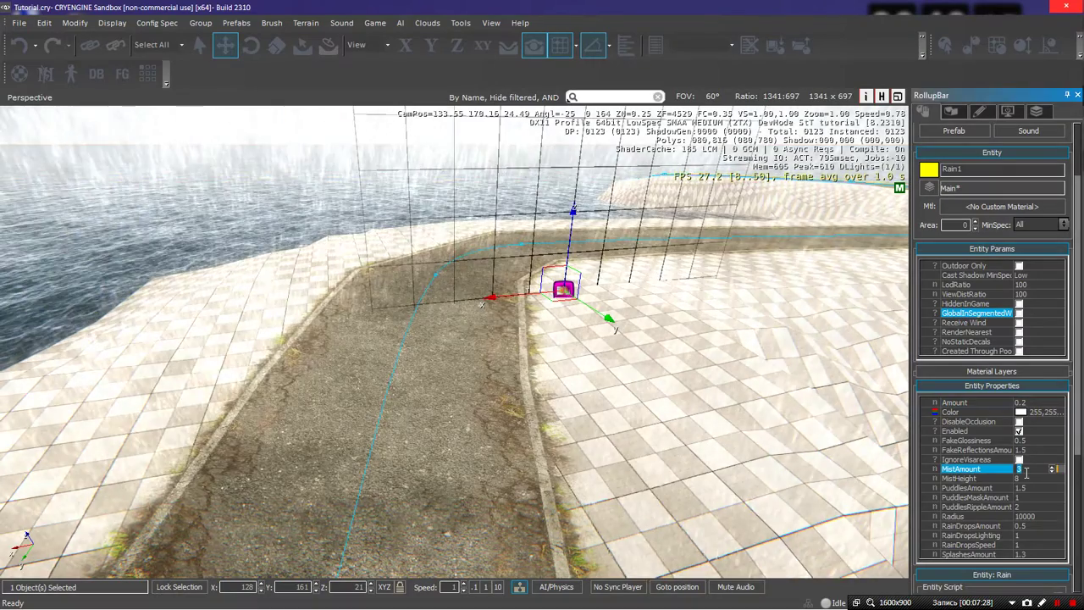
text(1)
click(1027, 479)
text(1)
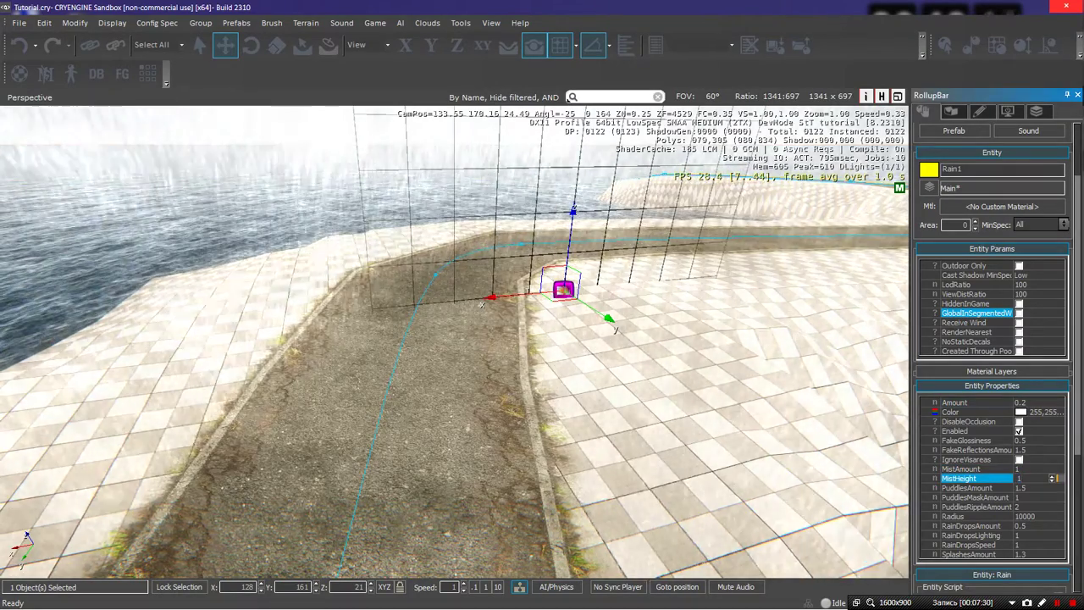
Check the rain over the road and undo the MistHeight and MistAmount changes
key(s)
mouse_move(641, 423)
right_down()
mouse_move(656, 381)
mouse_move(641, 441)
right_up()
key(w)
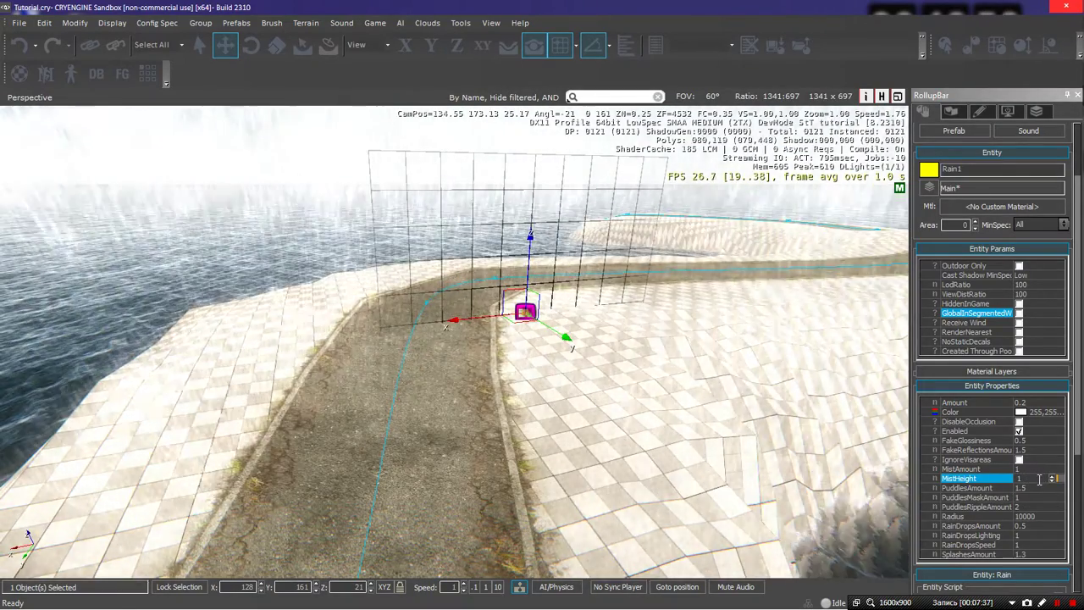
key(ctrl+z)
key(ctrl+z)
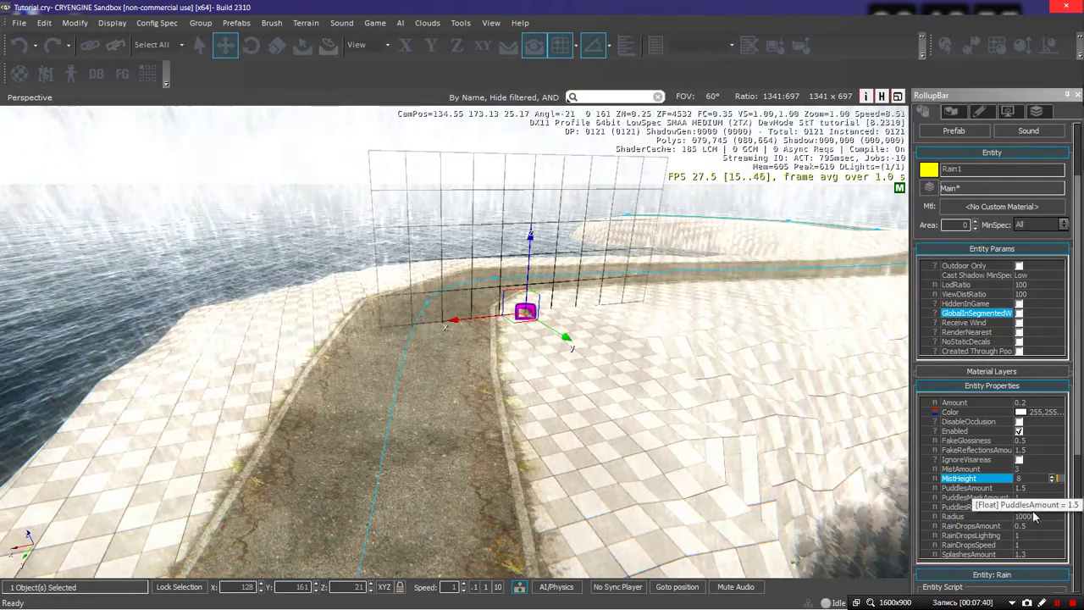
Set the rain entity's Radius to 10
click(1038, 517)
text(0)
key(BackSpace)
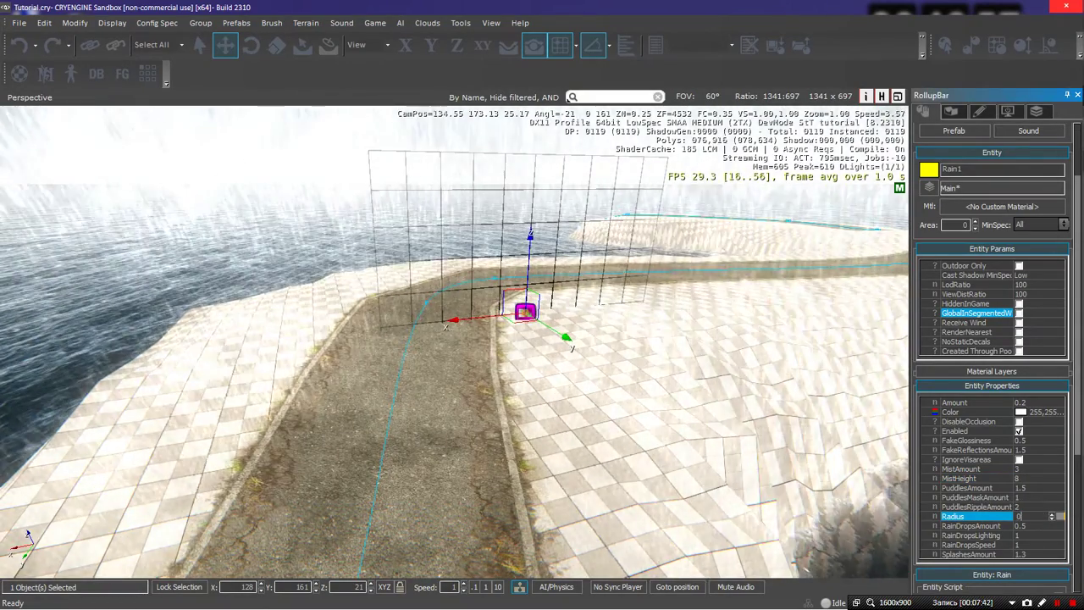
text(10)
key(Return)
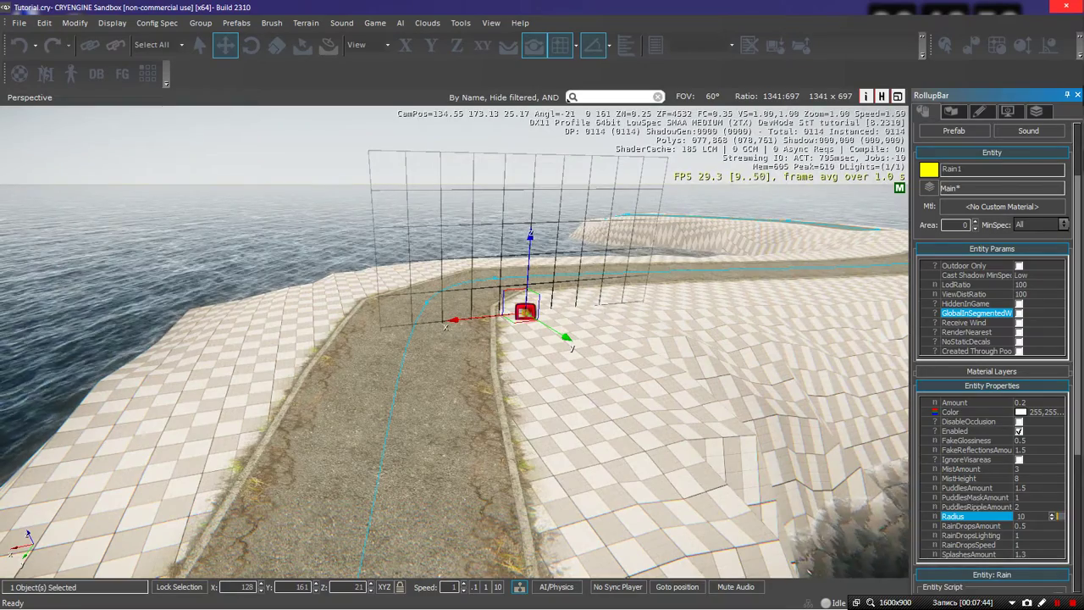
Set the rain entity's Radius to 100
key(s)
key(w)
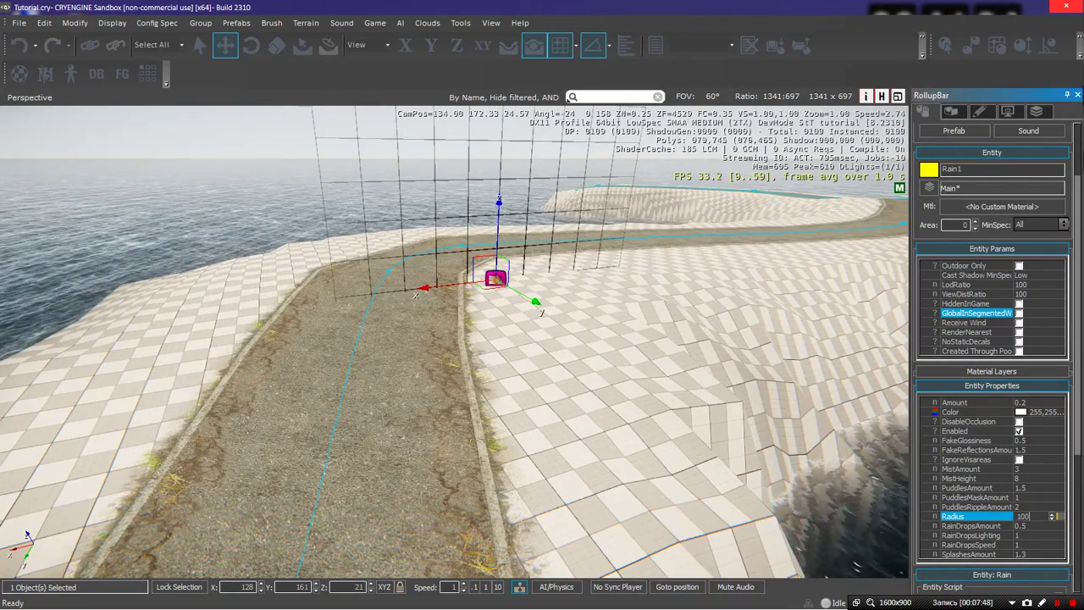
key(Return)
Set the rain entity's Radius to 50 and check the rain coverage over the road
click(1038, 516)
text(1)
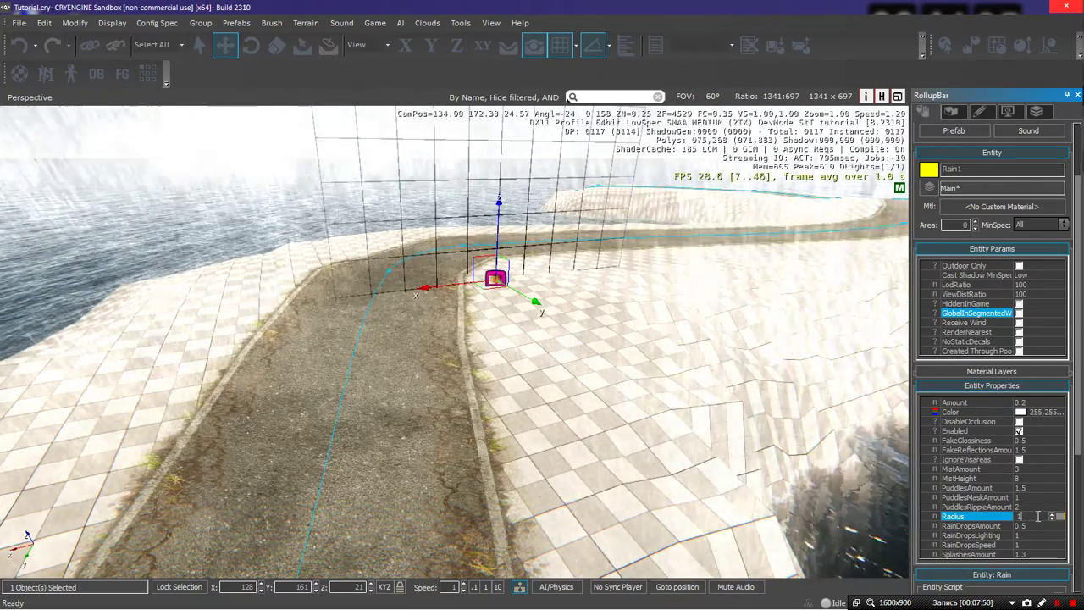
key(BackSpace)
text(50)
key(Return)
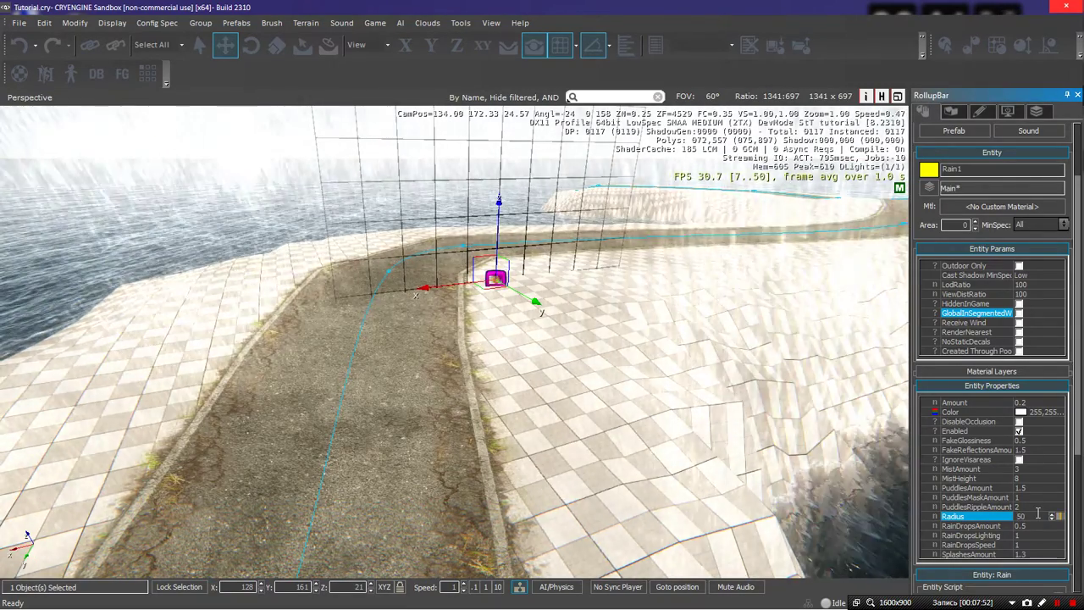
right_drag(593, 349, 585, 360)
key(w)
key(s)
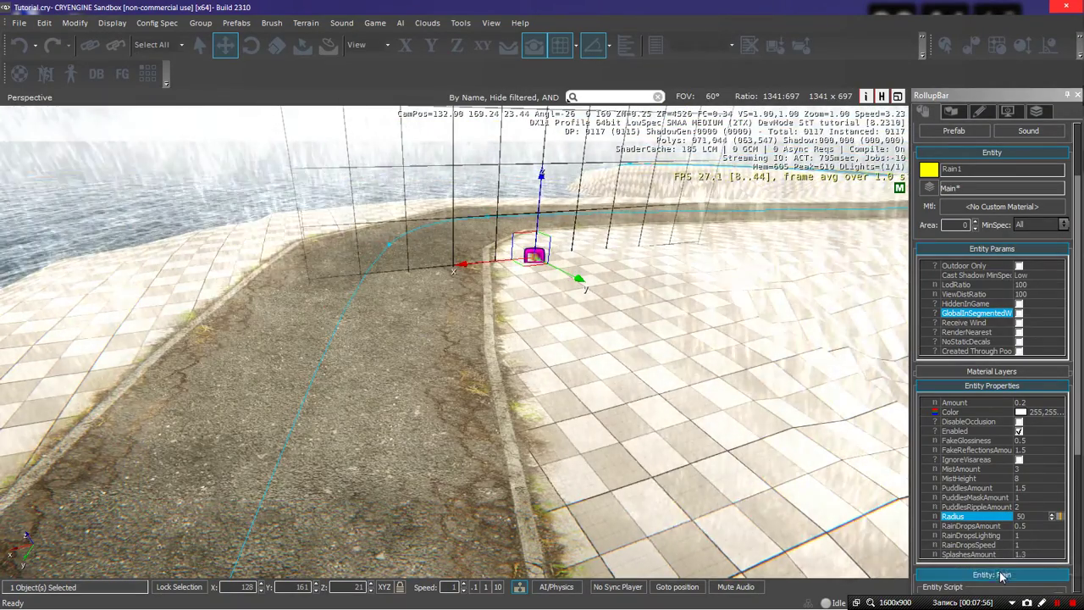
right_drag(236, 380, 428, 372)
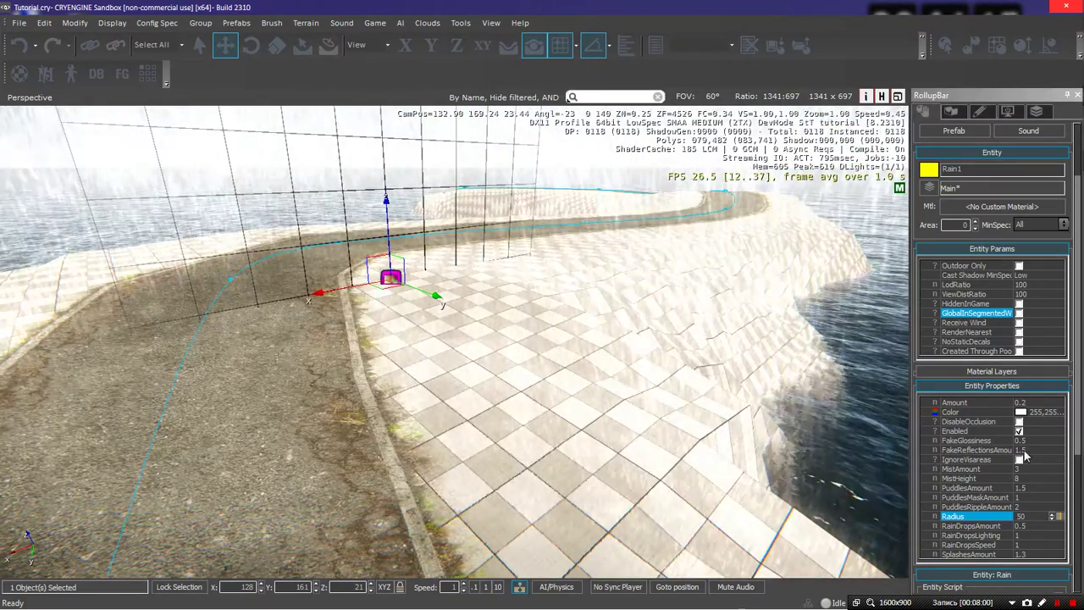
Try RainDropsAmount values of 0.1 and 1 on the rain entity
click(970, 525)
text(0)
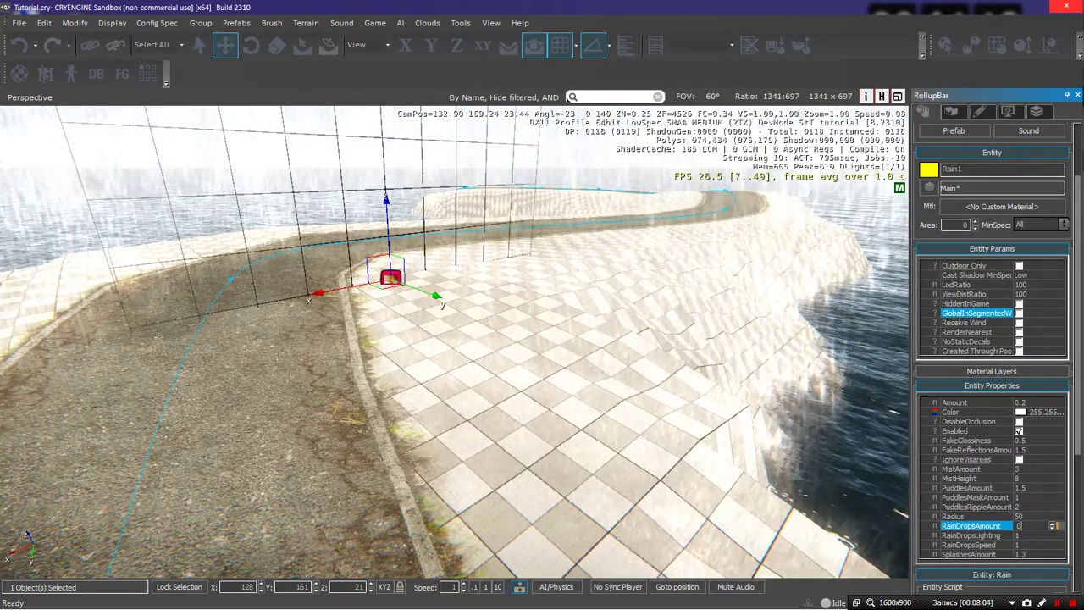
text(.1)
key(Return)
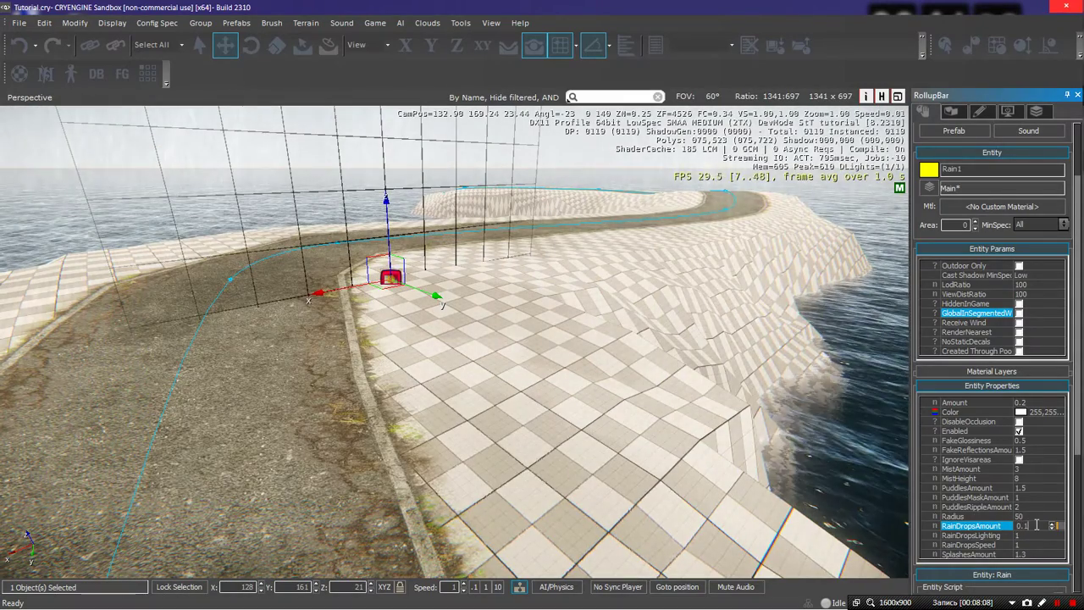
text(1)
key(Return)
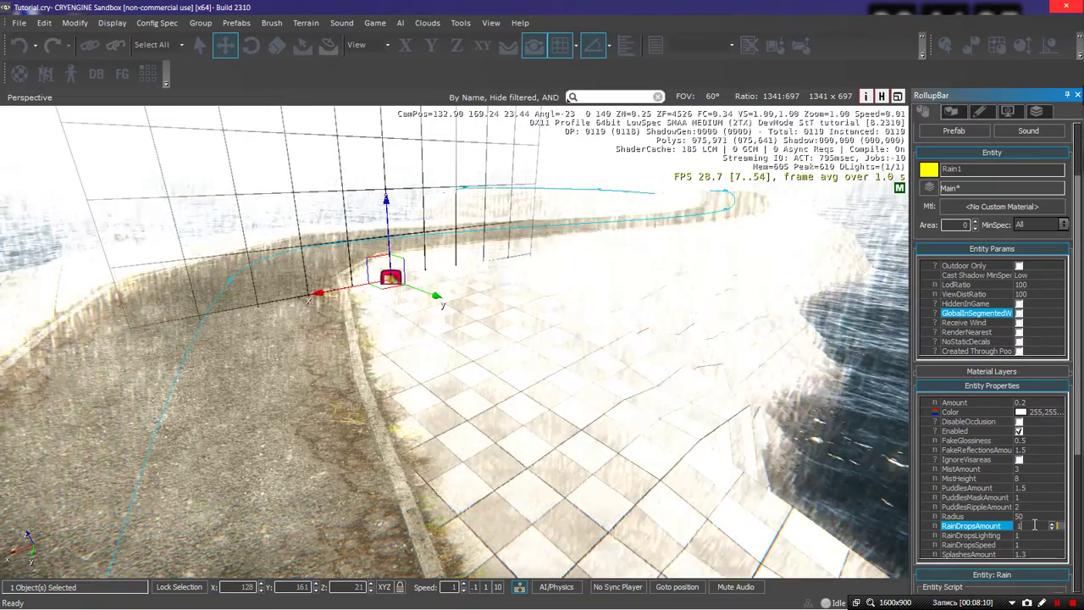
Set the rain entity's RainDropsAmount to 0.25 and switch Enabled off and back on
text(0)
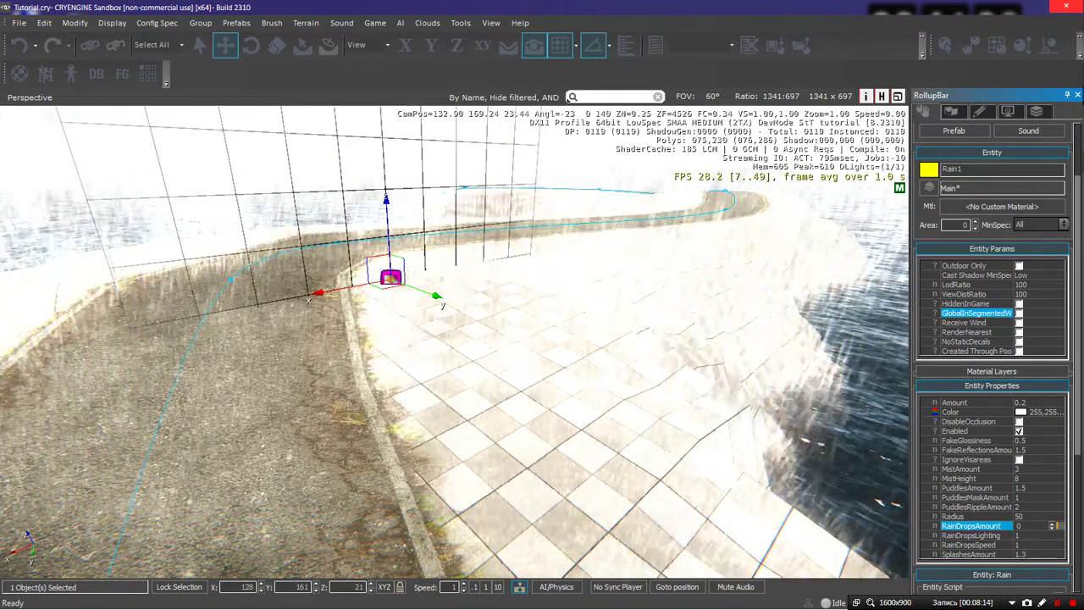
text(.25)
key(Return)
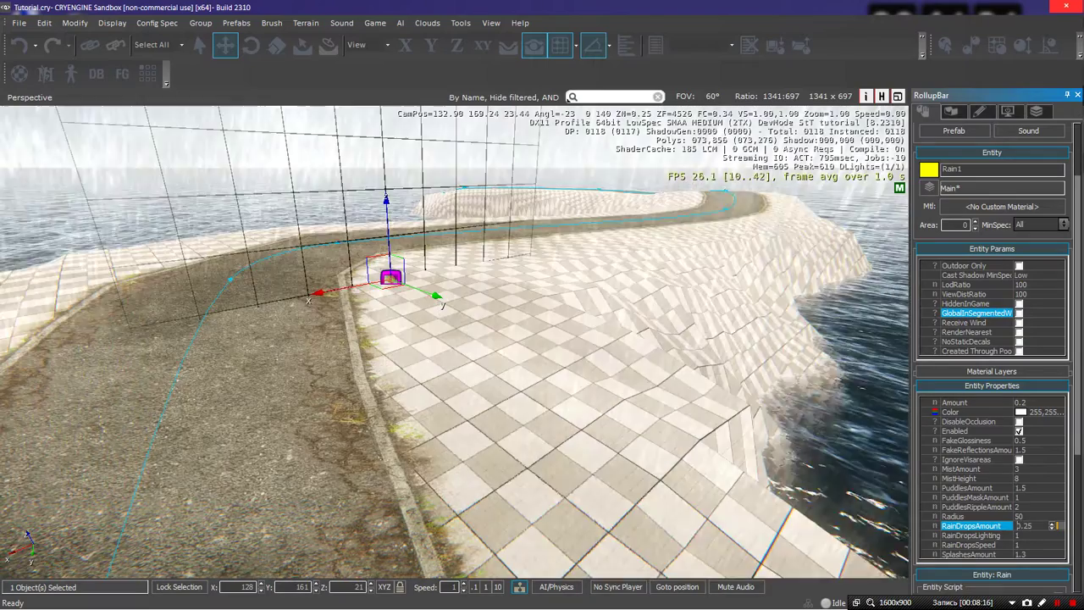
right_drag(499, 314, 476, 298)
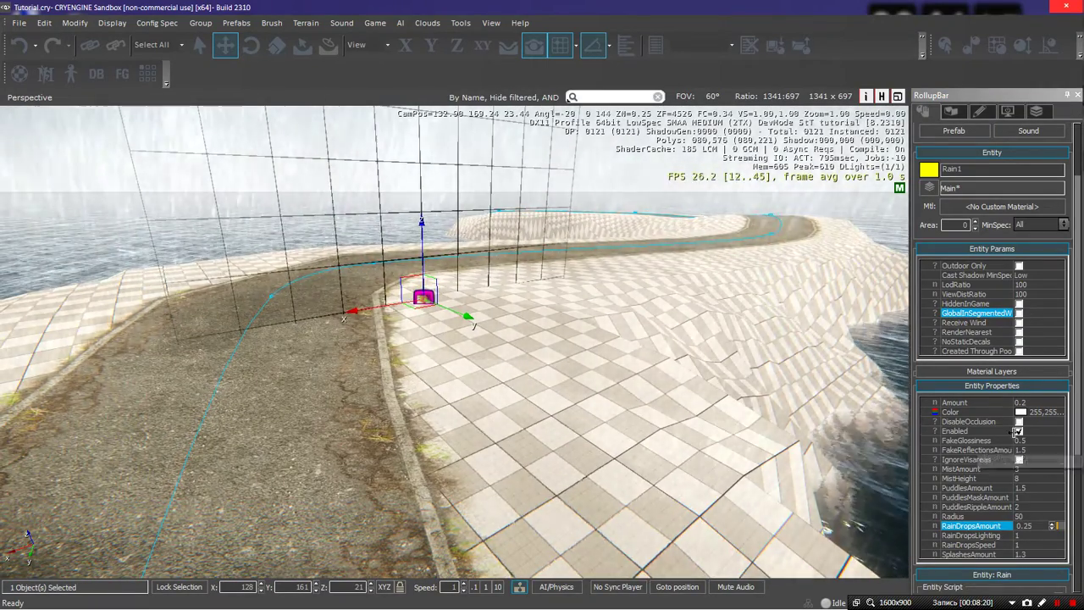
click(1020, 432)
click(1020, 431)
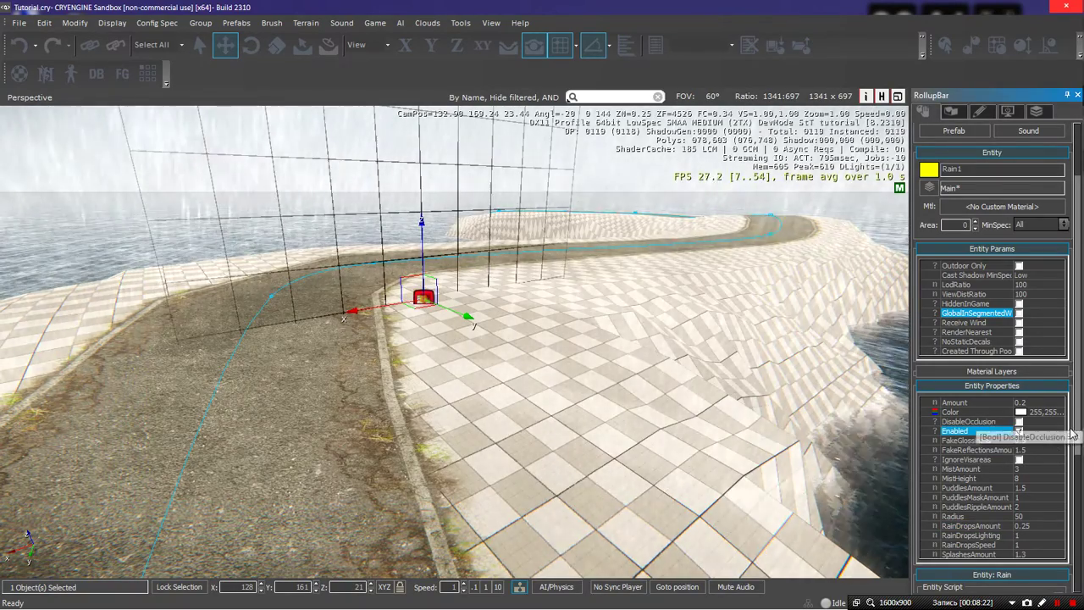
Change the rain entity's Color to blue (46, 157, 221) and view the rain over the road
drag(1079, 424, 1078, 415)
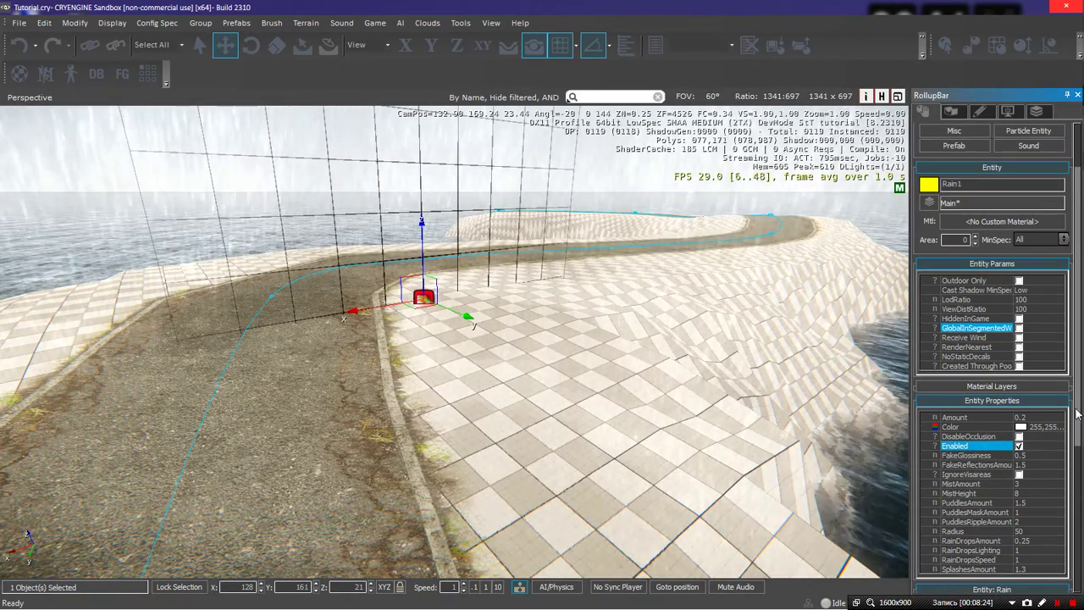
click(1019, 427)
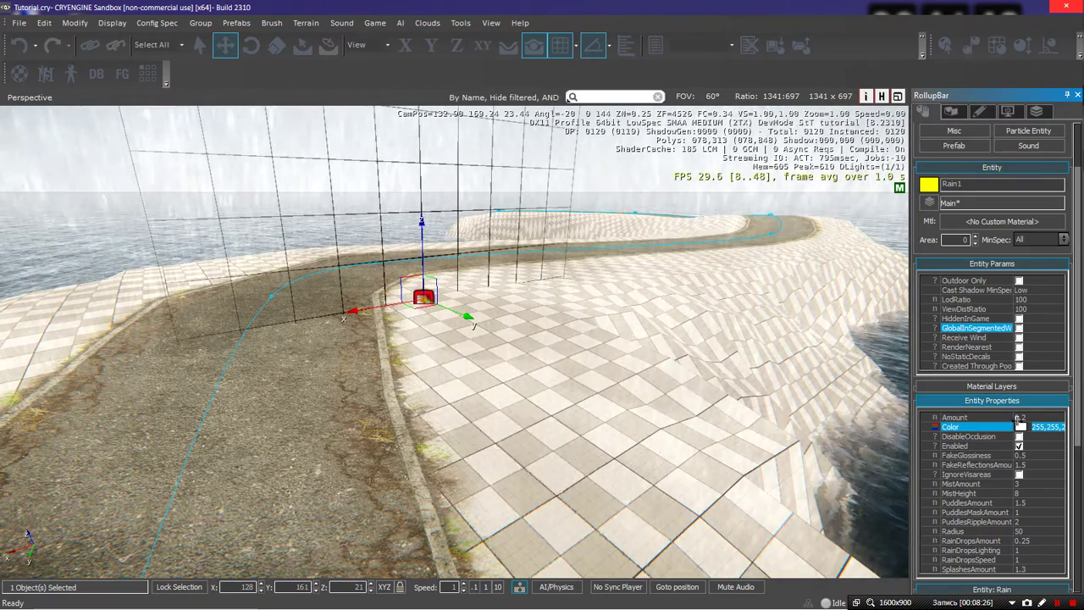
click(1021, 427)
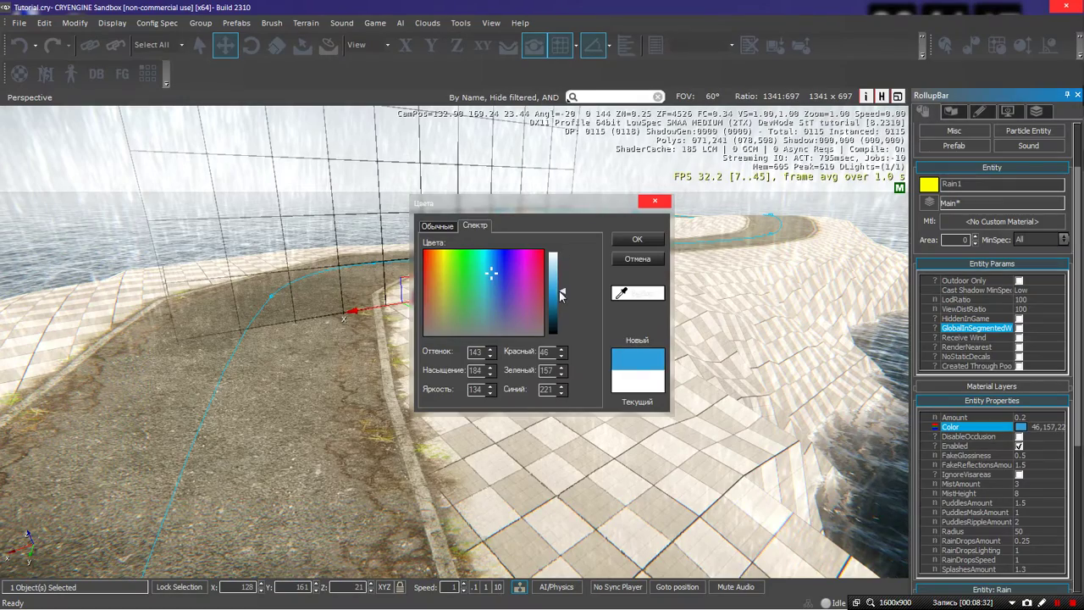
click(622, 243)
key(s)
right_drag(619, 254, 605, 261)
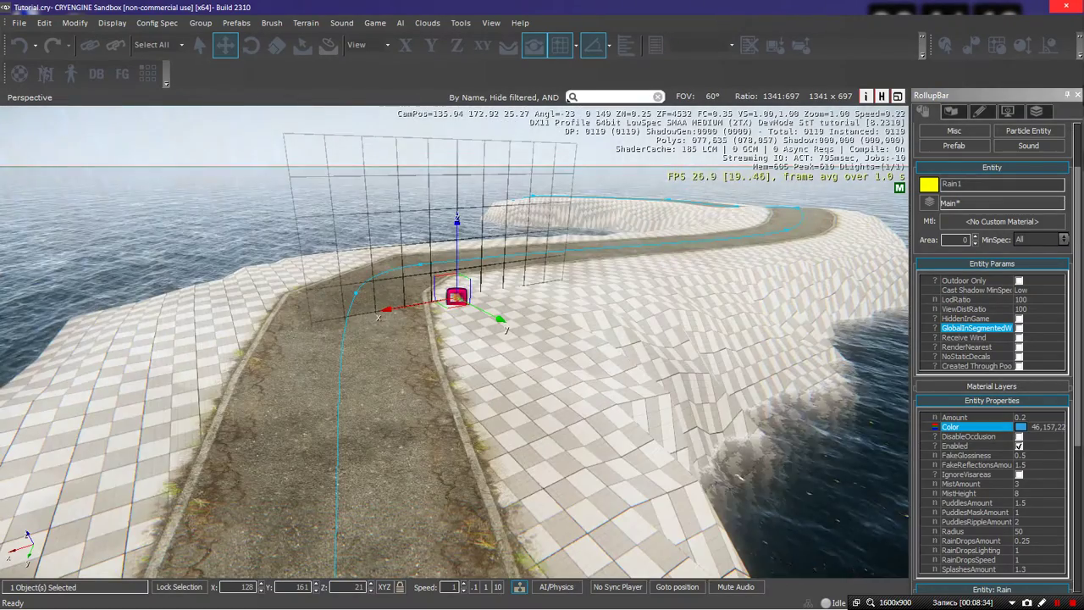
key(w)
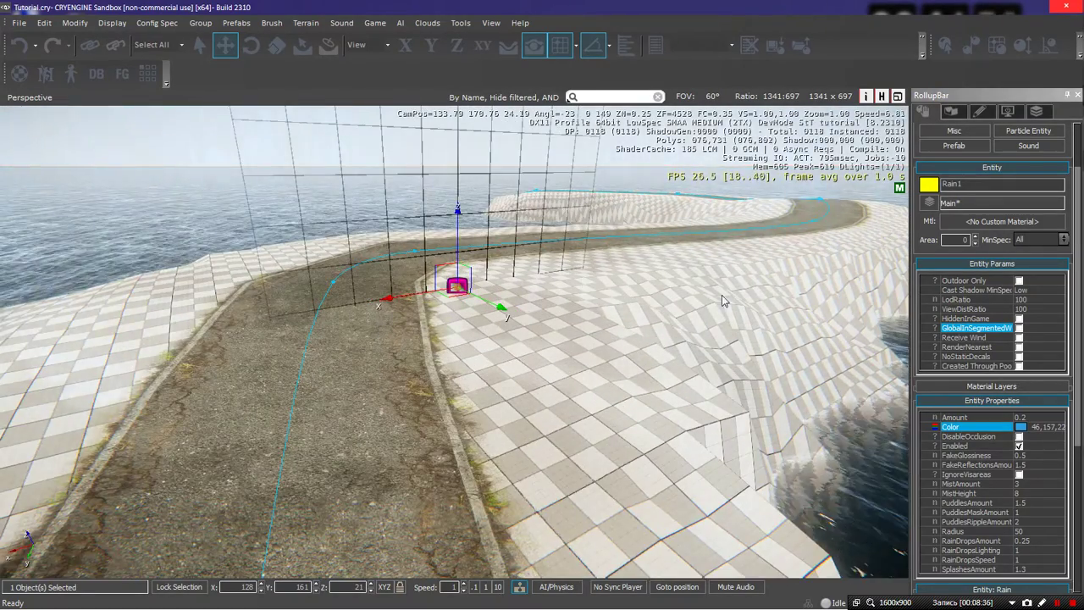
Change the rain entity's Color to dark grey (74, 74, 74) and view it up close
click(1021, 428)
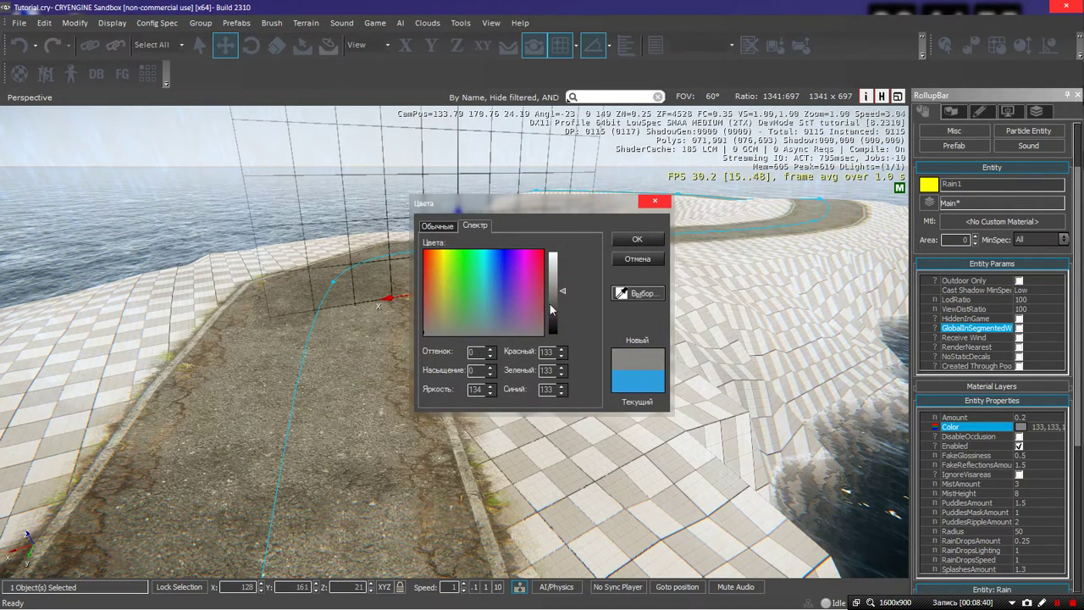
click(637, 241)
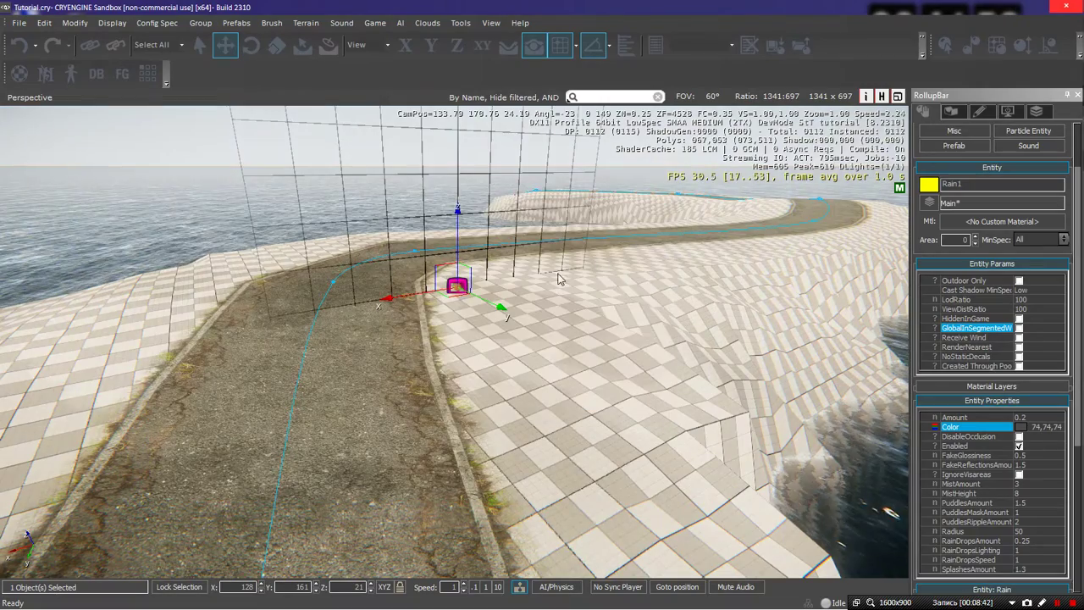
scroll(614, 320, up, 4)
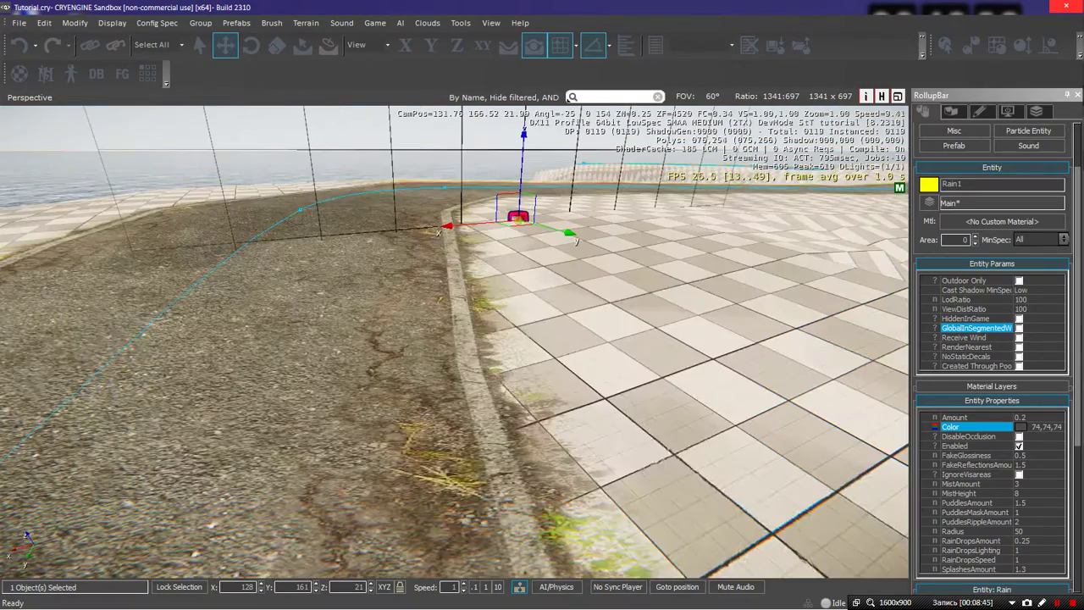
scroll(682, 457, down, 4)
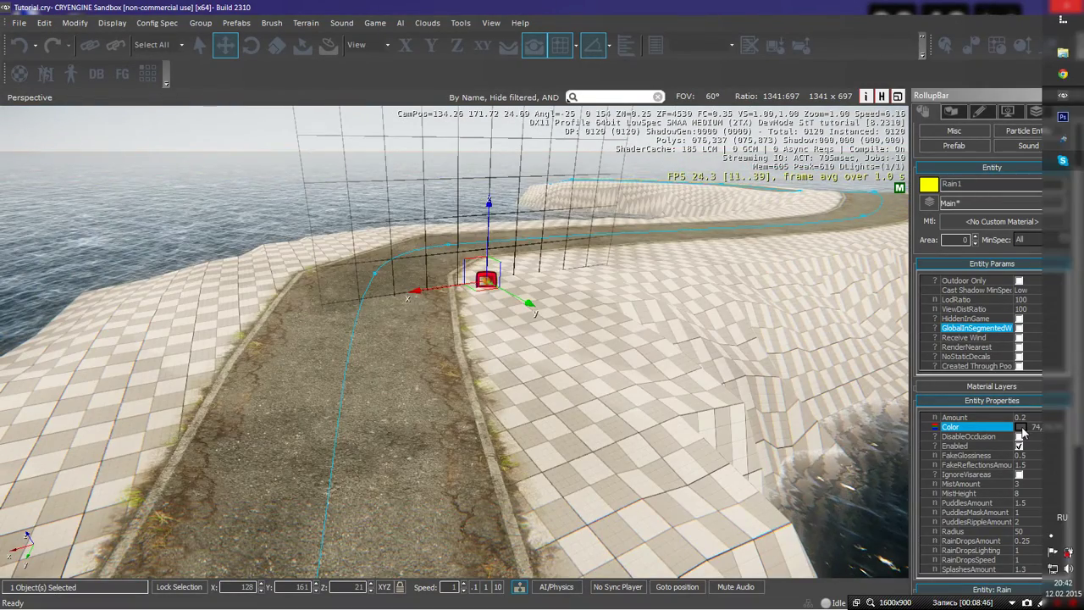
Leave the rain Color as it is, switch Enabled off and back on, and inspect the road surface up close
click(1020, 427)
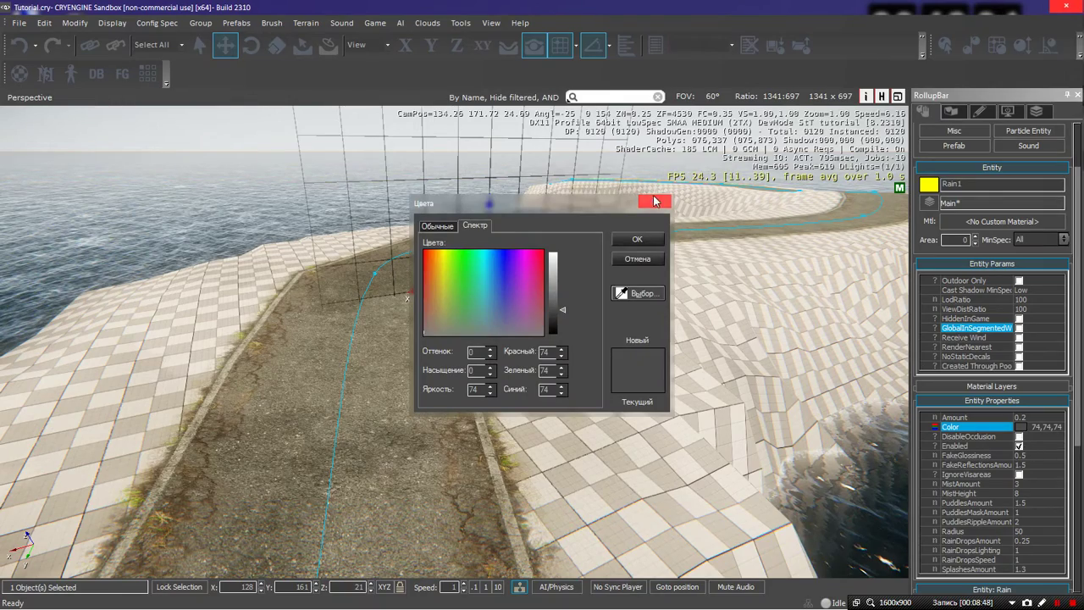
click(654, 199)
click(1020, 446)
click(1020, 446)
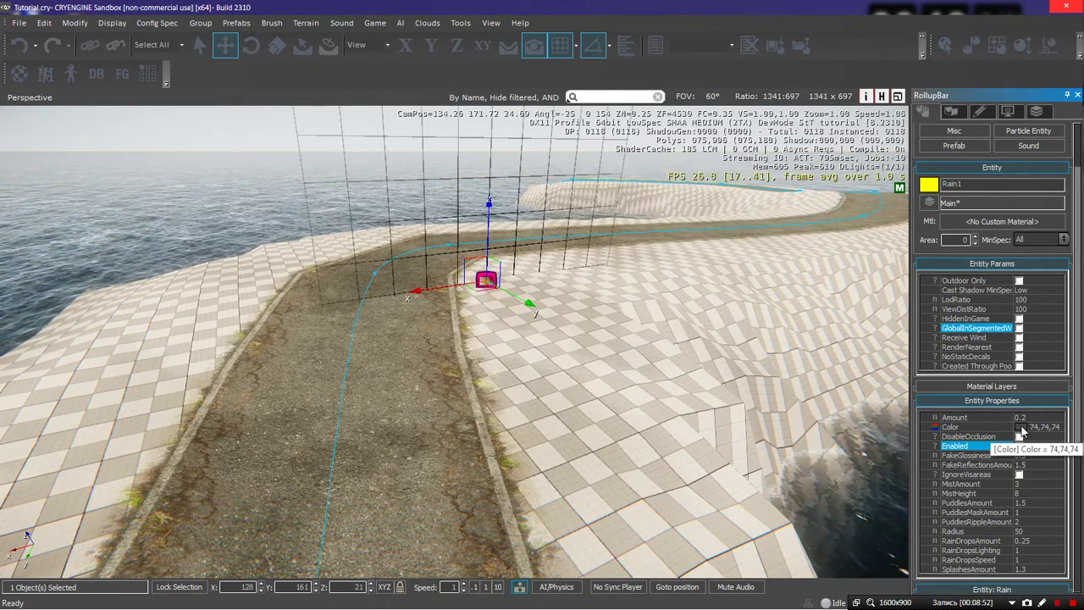
right_drag(829, 404, 788, 506)
key(w)
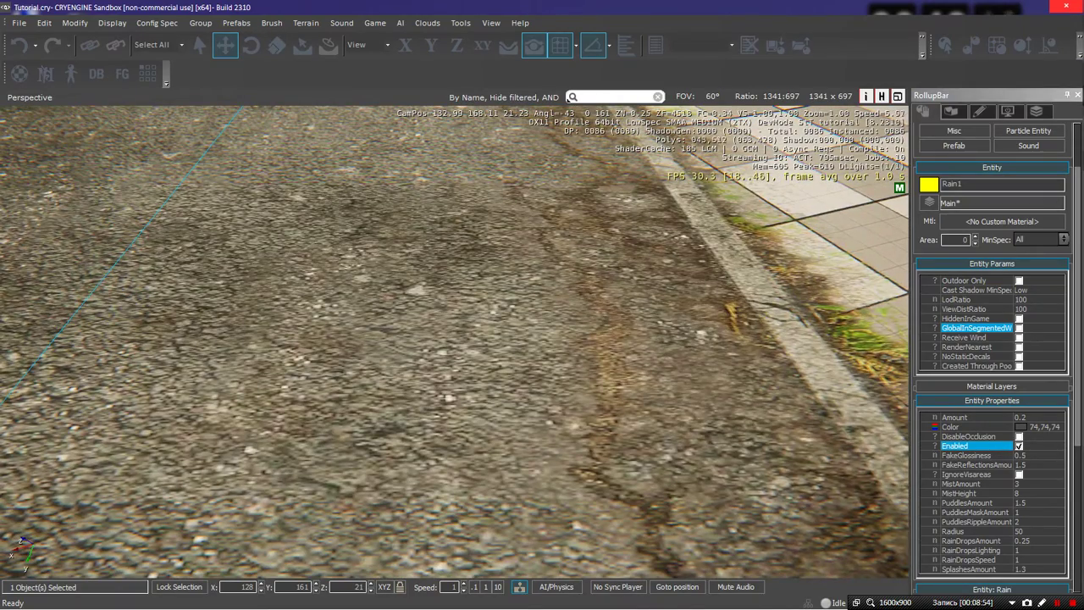
key(s)
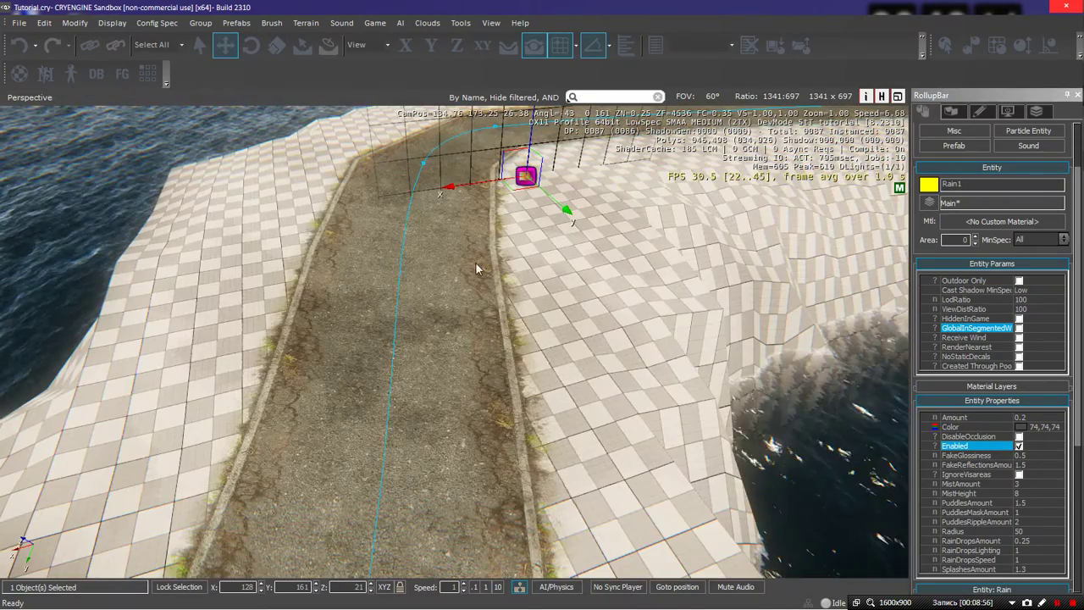
Set the rain entity's Color back to white (255, 255, 255) and check the rain over the road
click(1021, 427)
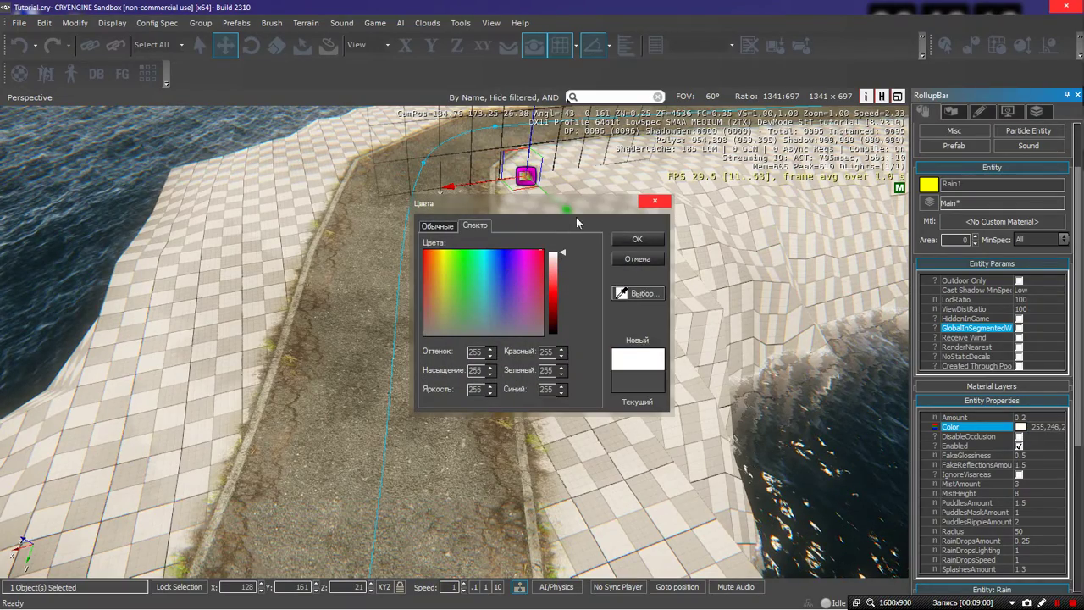
click(646, 238)
key(w)
right_drag(586, 295, 590, 186)
right_drag(586, 276, 569, 364)
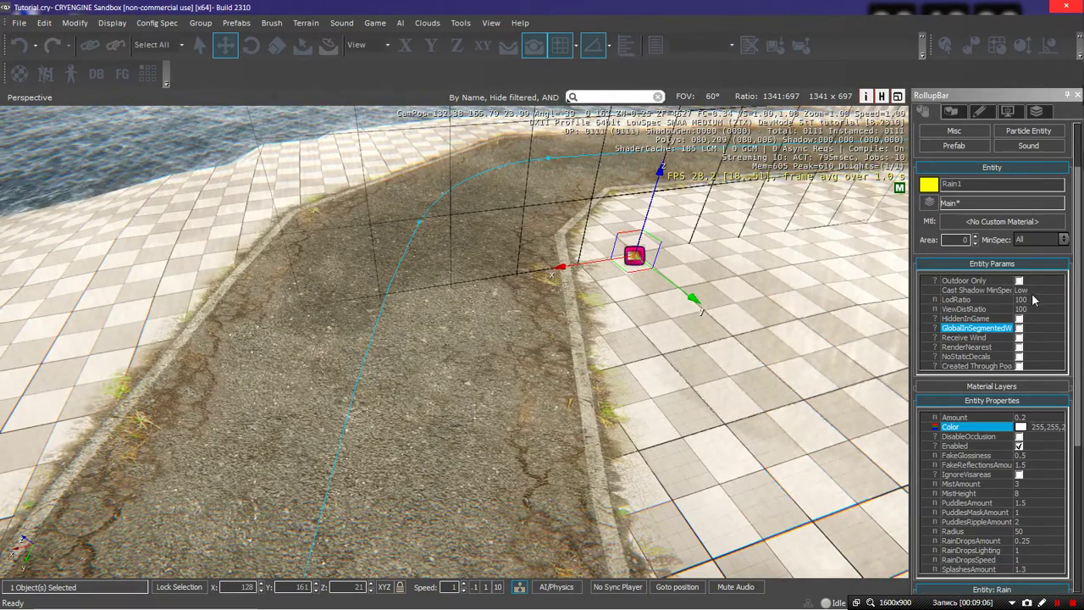
Turn on Outdoor Only for the rain entity and keep Cast Shadow MinSpec at Low
click(1019, 280)
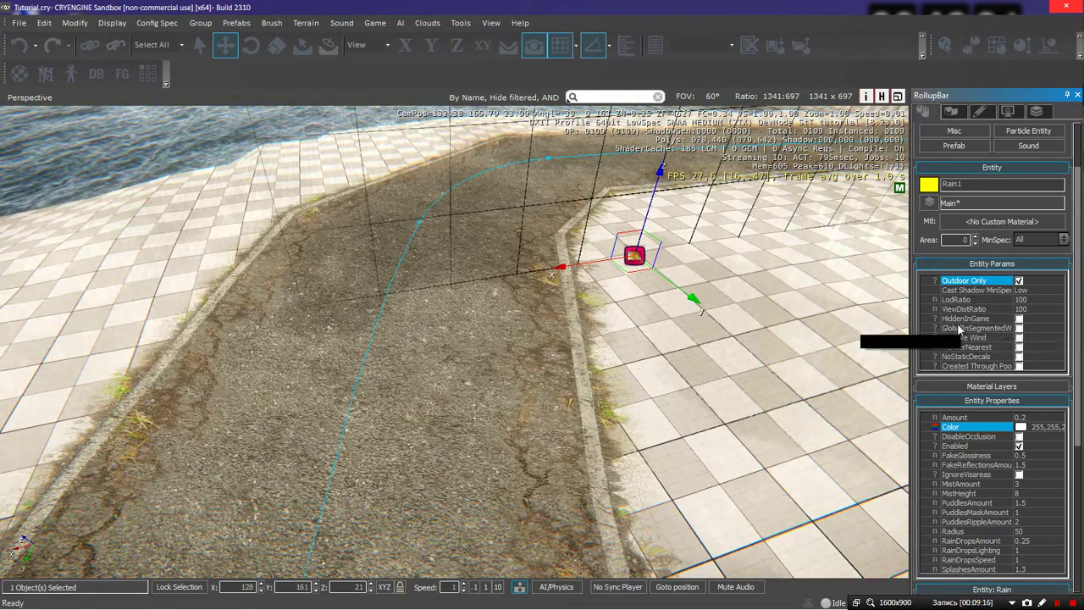
click(1026, 289)
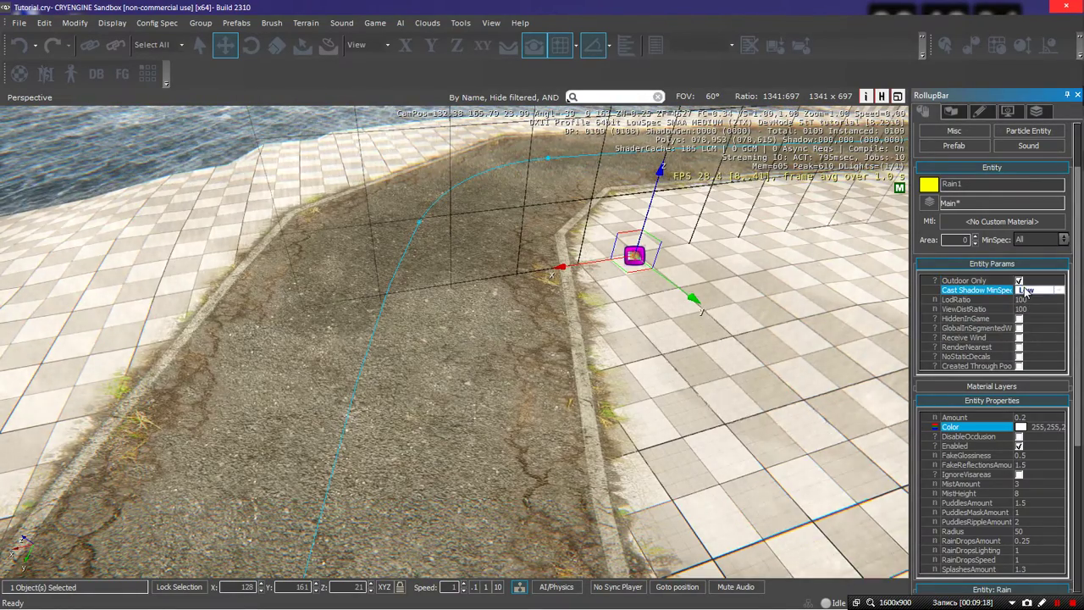
click(1059, 293)
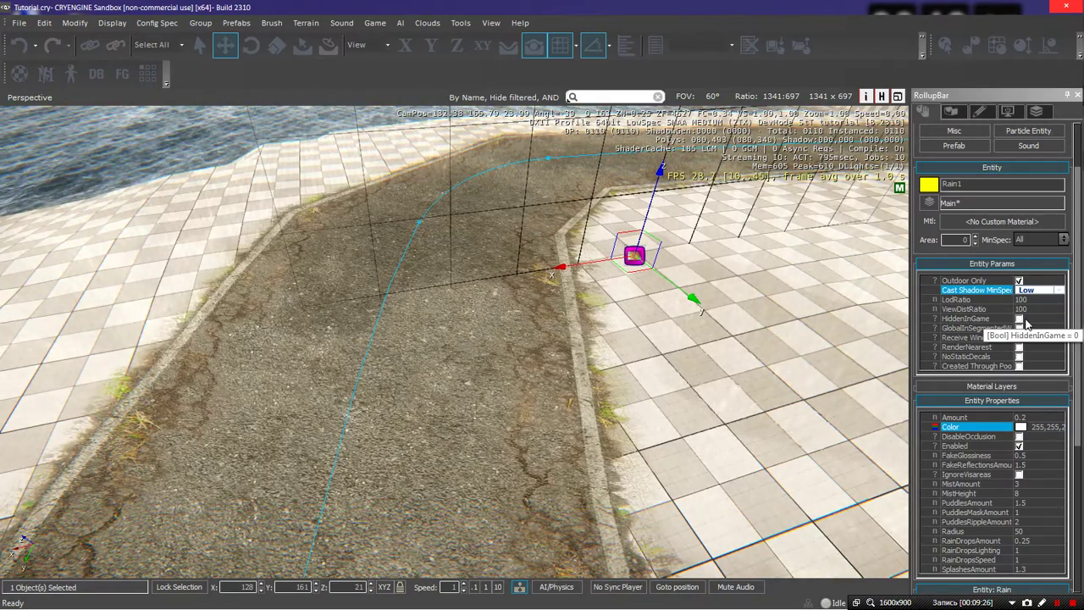
Try the Receive Wind parameter on the rain entity
right_drag(892, 398, 911, 357)
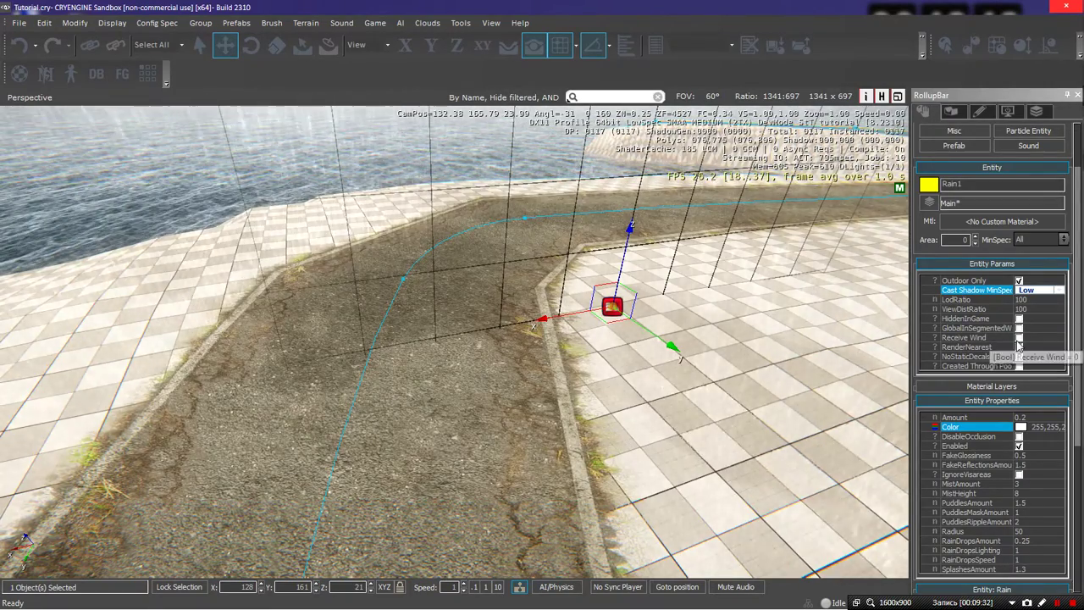
click(1019, 339)
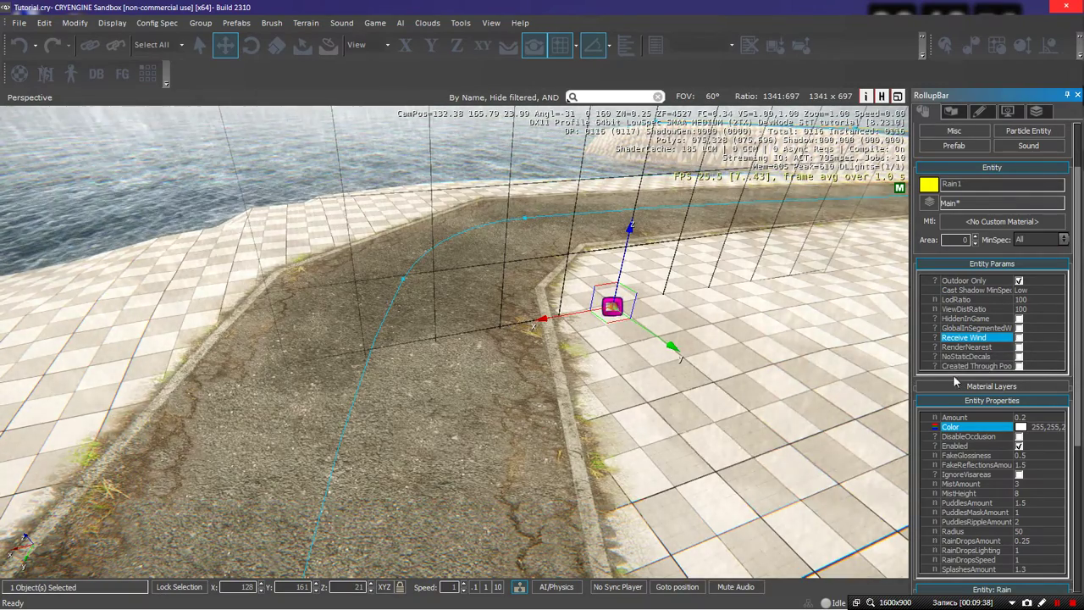
Try different Amount values on the rain entity, including 0, and set it back to 0.2
drag(1078, 315, 1075, 351)
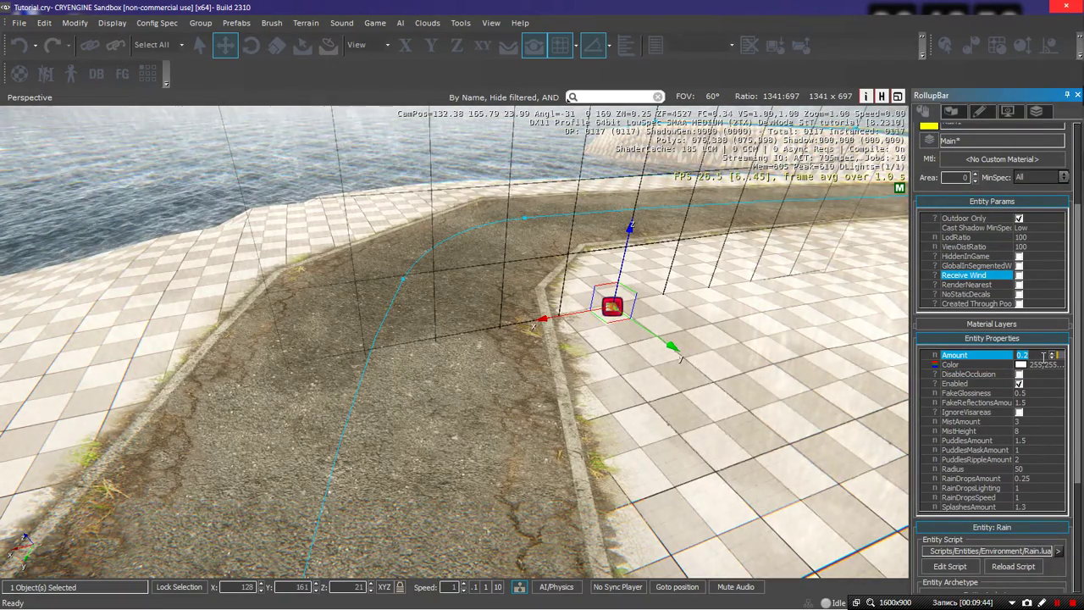
key(Return)
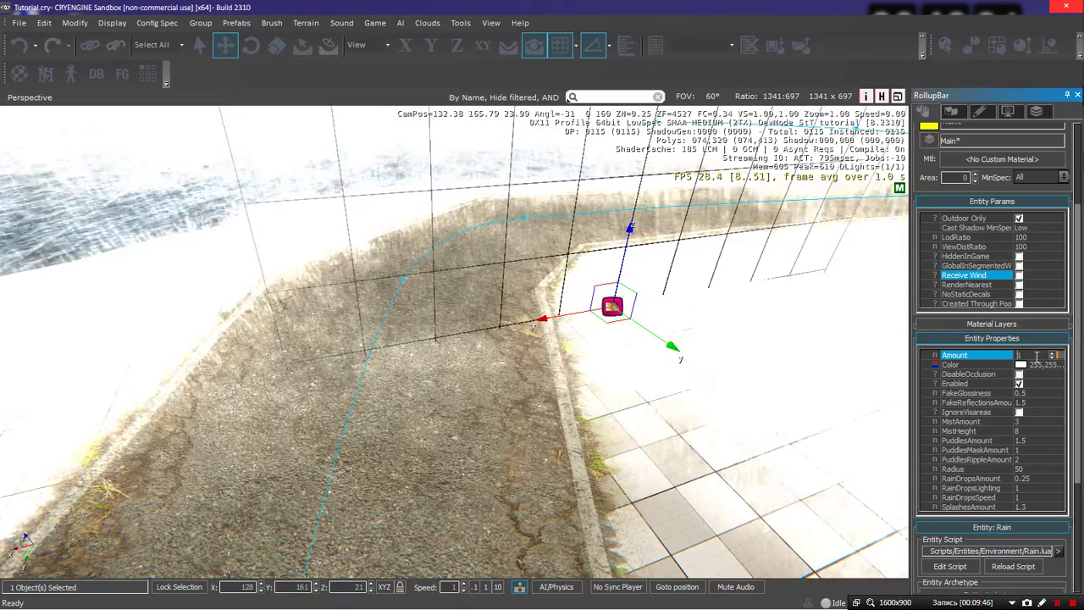
key(BackSpace)
text(0)
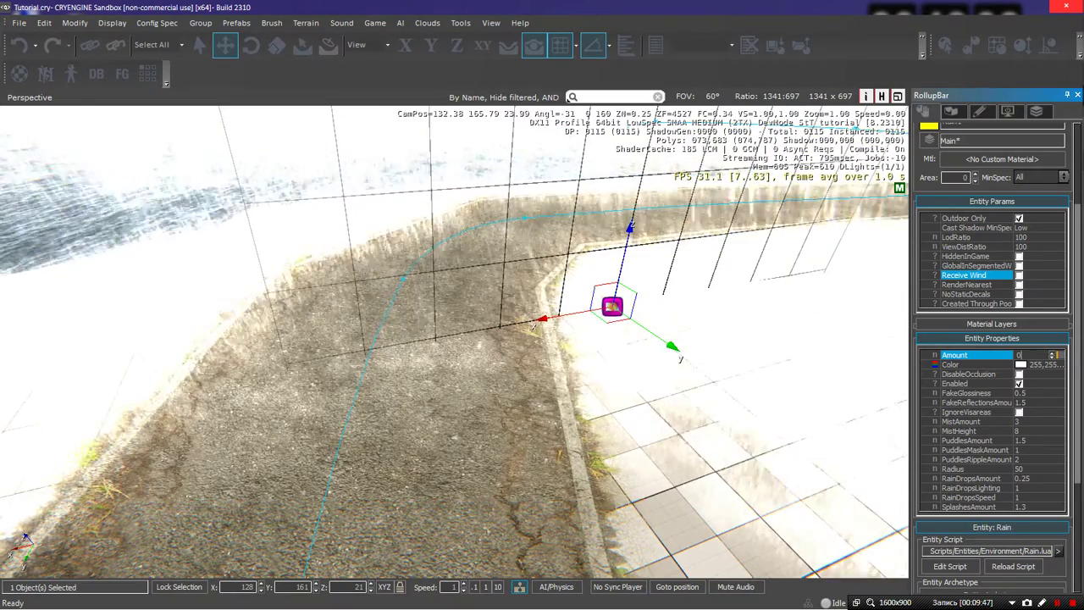
text(.)
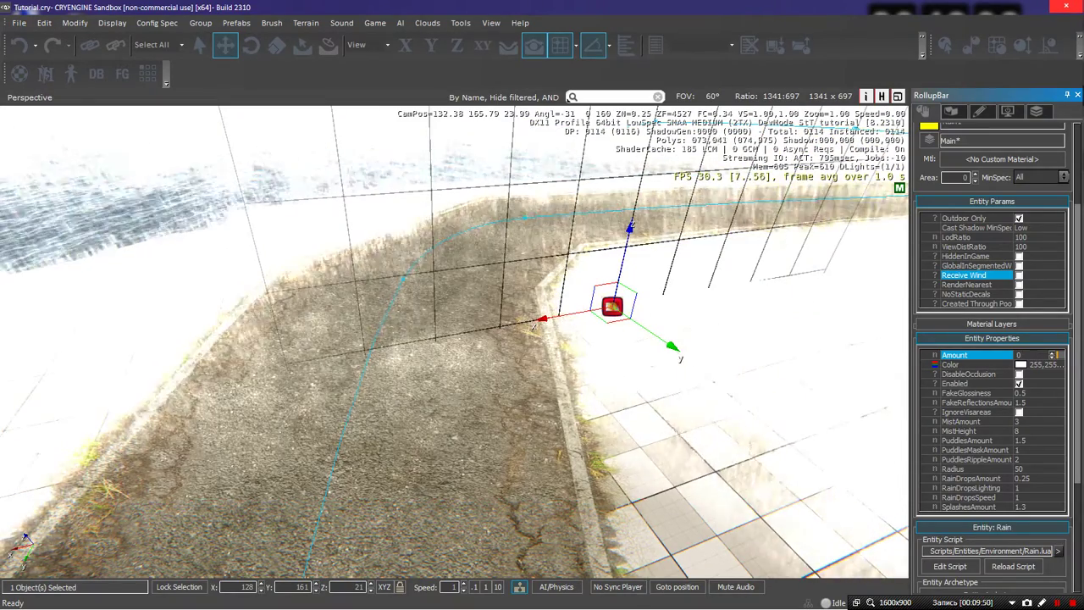
text(1)
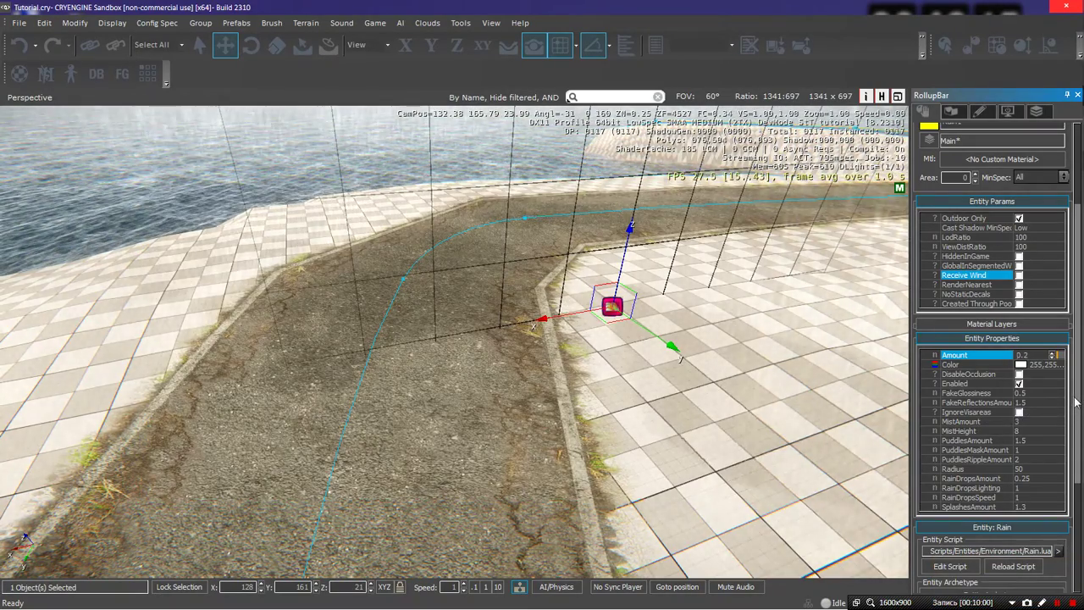
Set the rain entity's RainDropsSpeed to 2 and view the road edge near the entity up close
drag(1076, 403, 1078, 446)
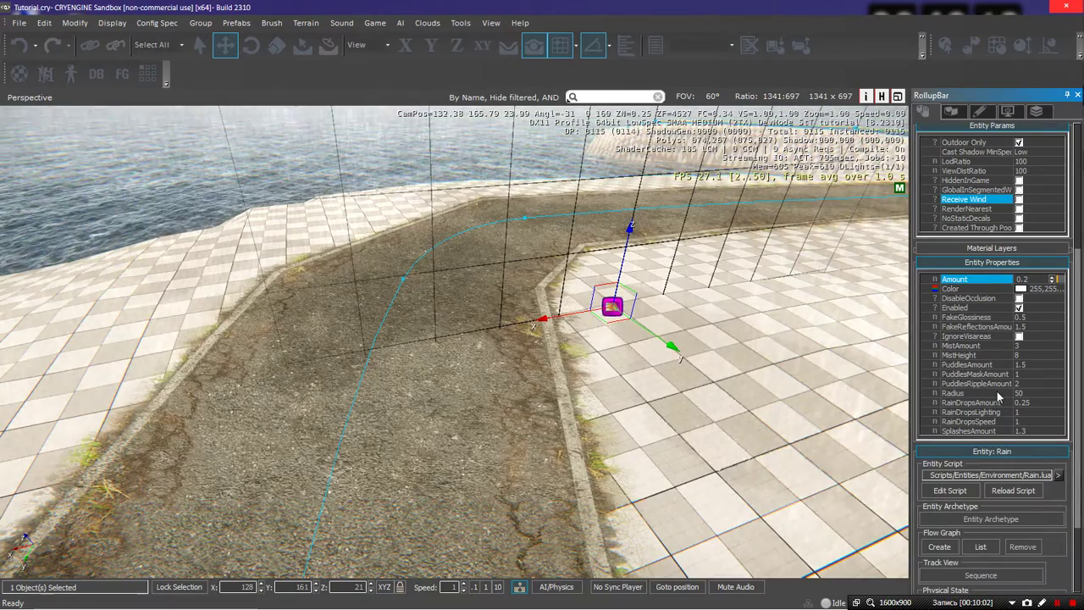
scroll(997, 392, down, 5)
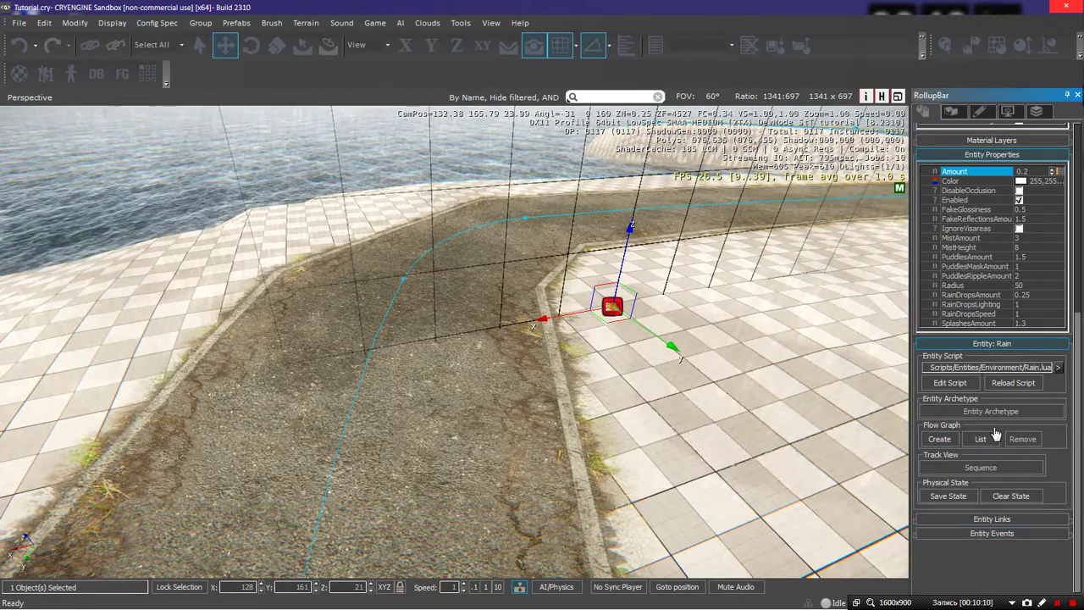
scroll(996, 434, up, 1)
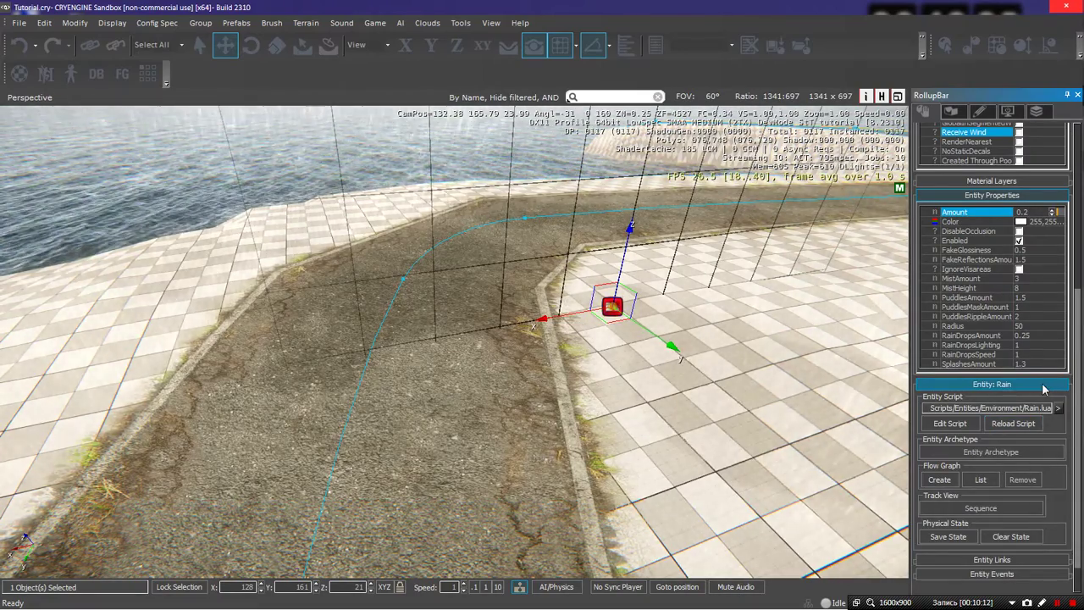
scroll(1034, 394, up, 1)
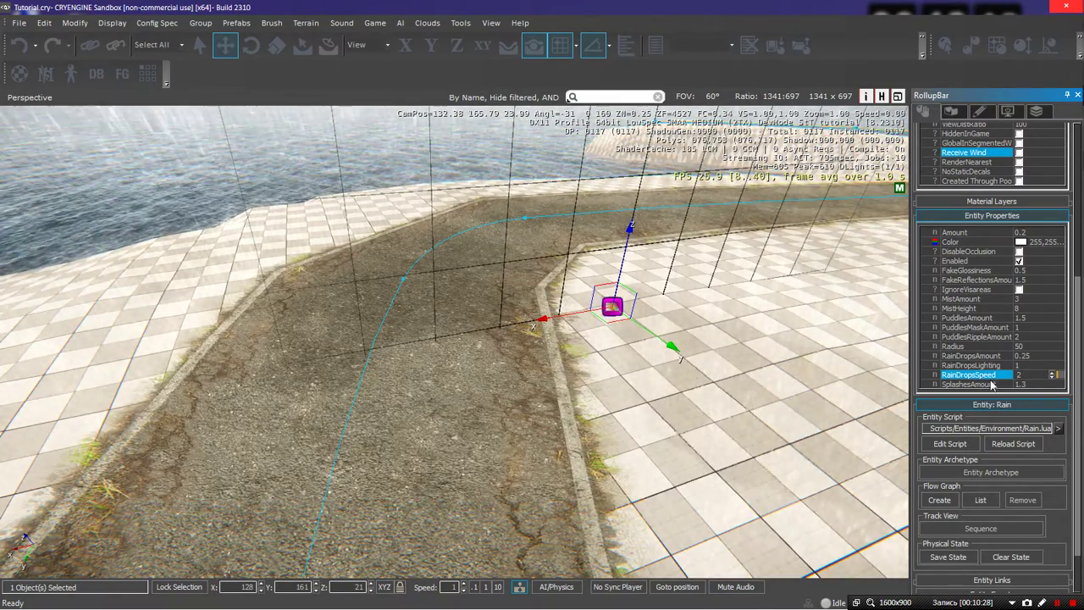
key(w)
right_drag(513, 348, 636, 356)
key(s)
key(a)
scroll(473, 349, up, 8)
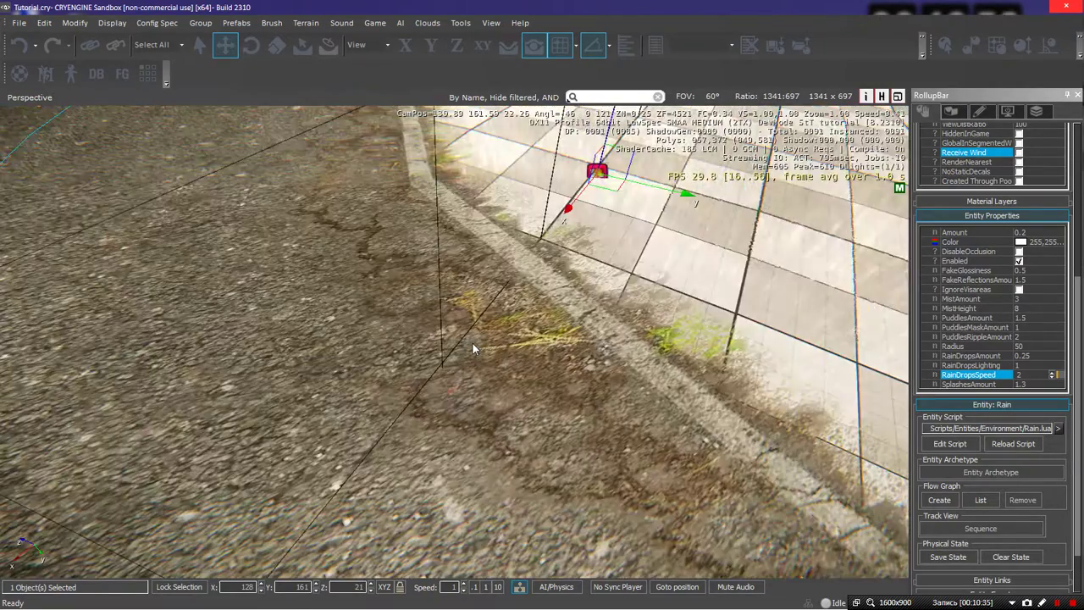
Start game mode and examine the falling rain from the road down to the water's edge, aiming at the water
key(ctrl+g)
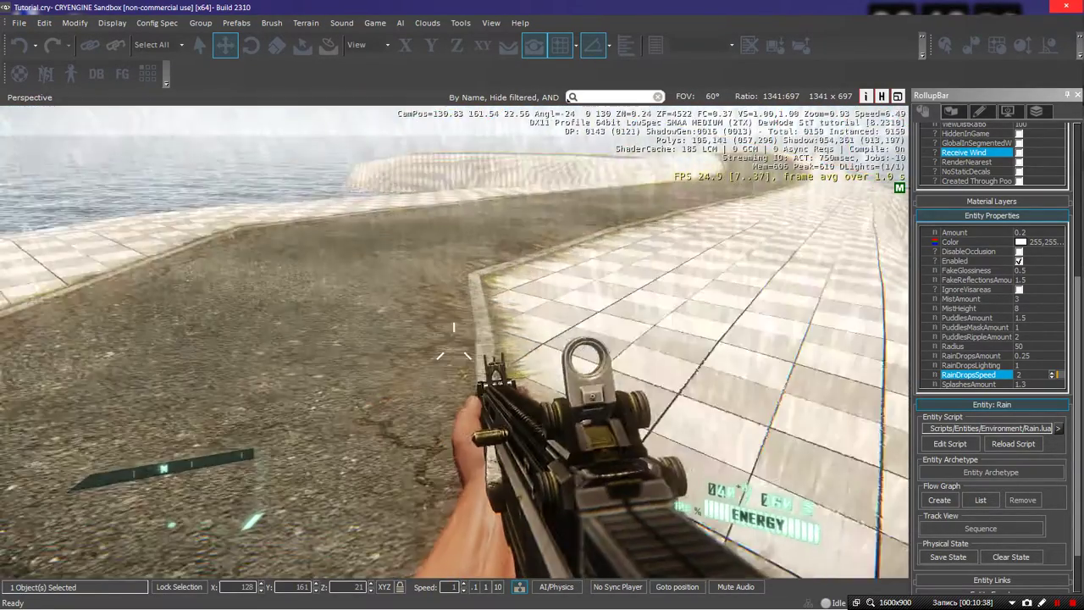
key(w)
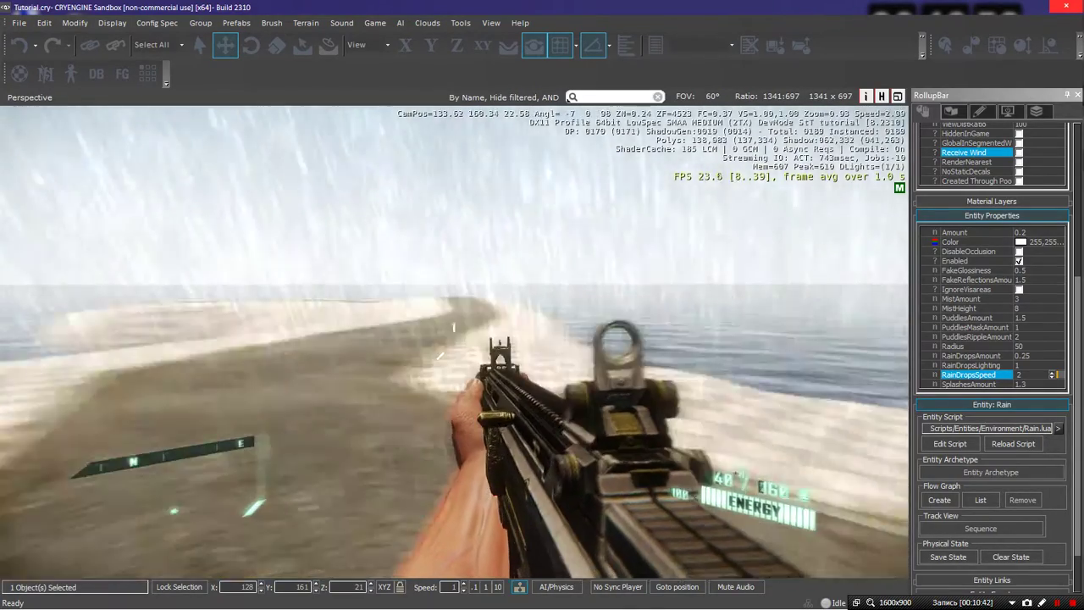
key(w)
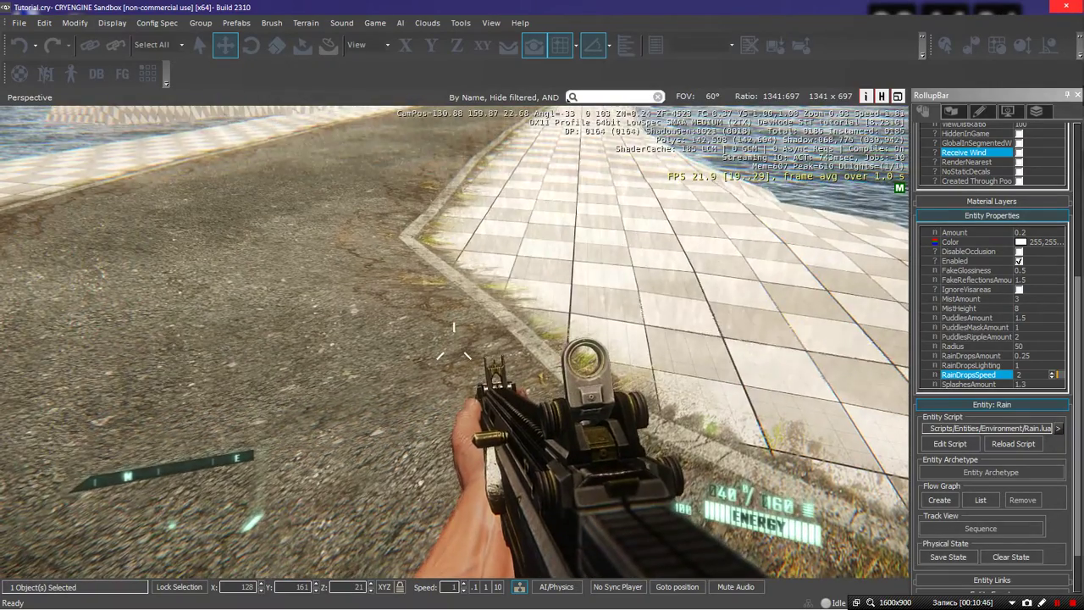
key(w)
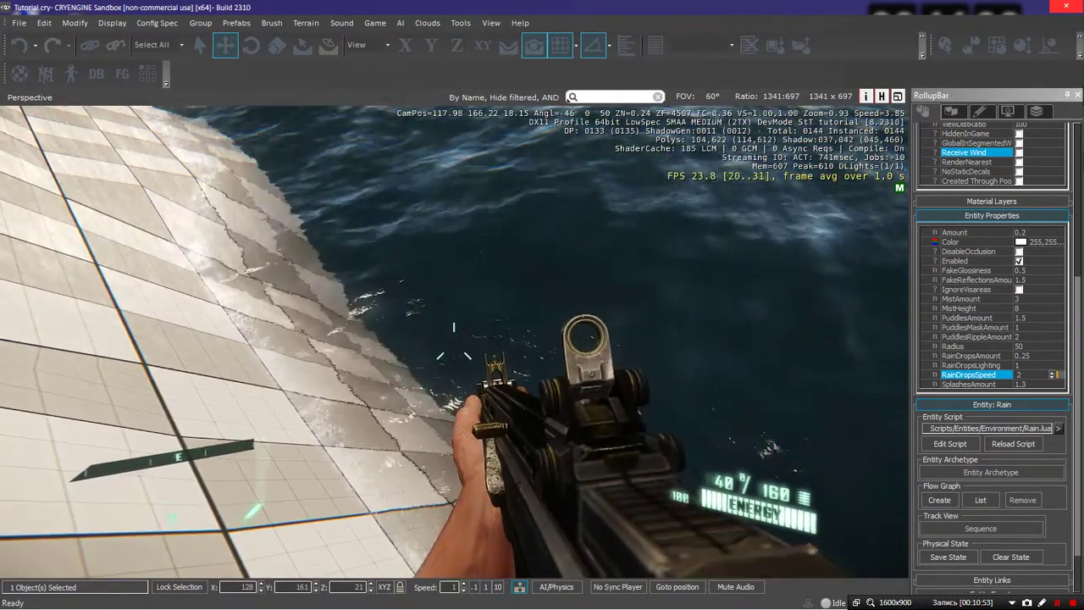
right_click(454, 343)
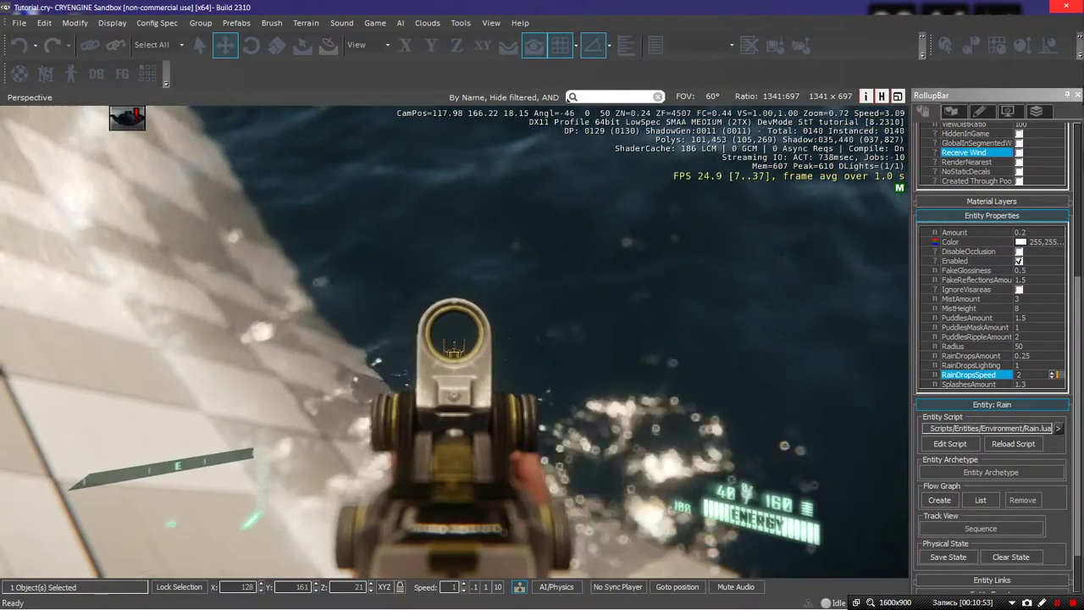
right_click(454, 343)
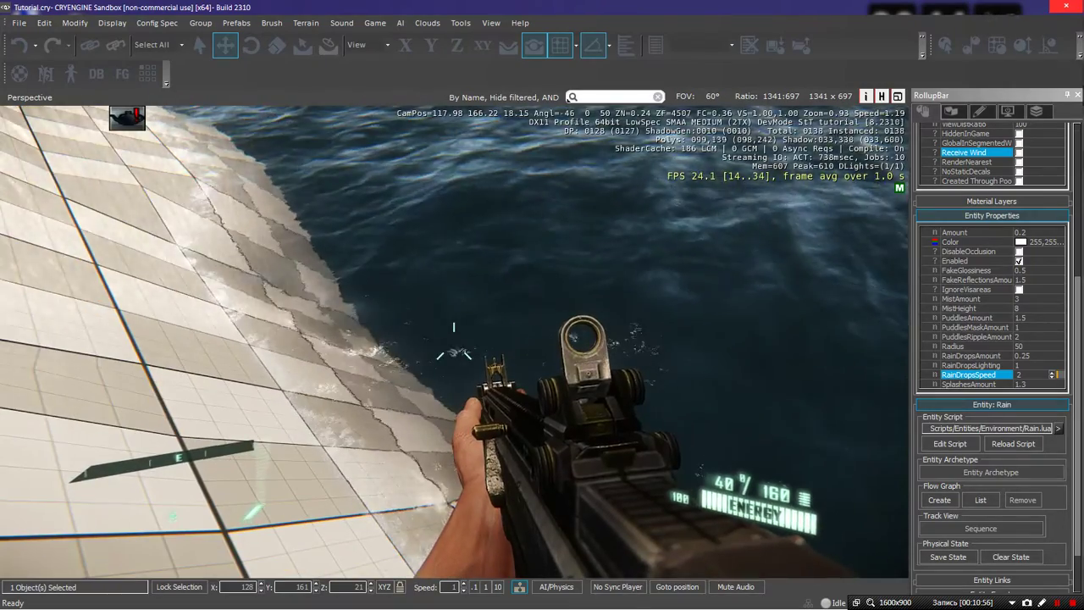
Go into the water beside the terrain slope, check the rain and water effects, and leave game mode
key(w)
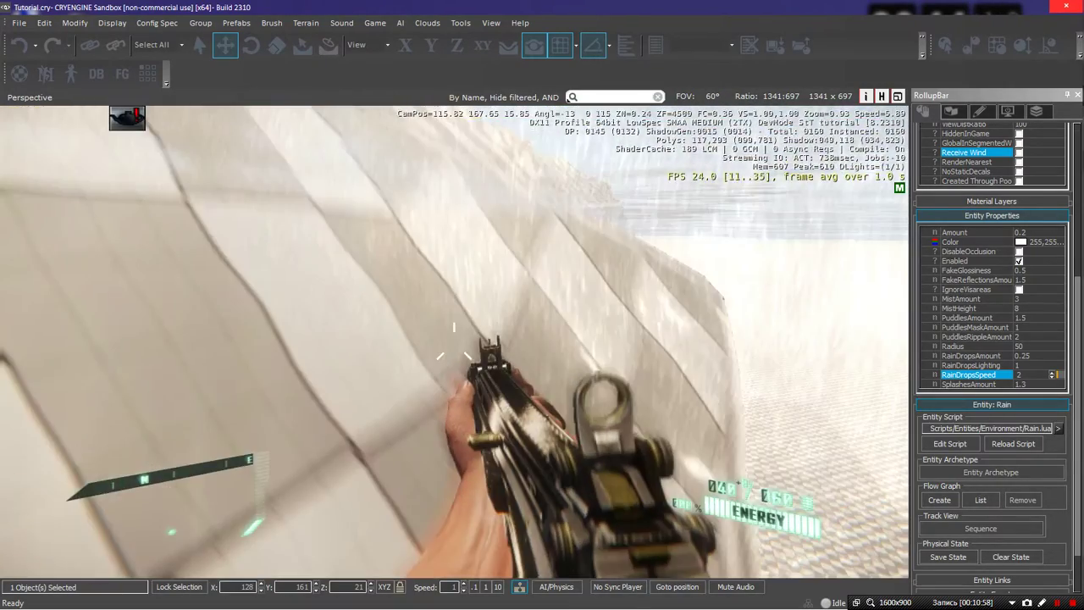
key(w)
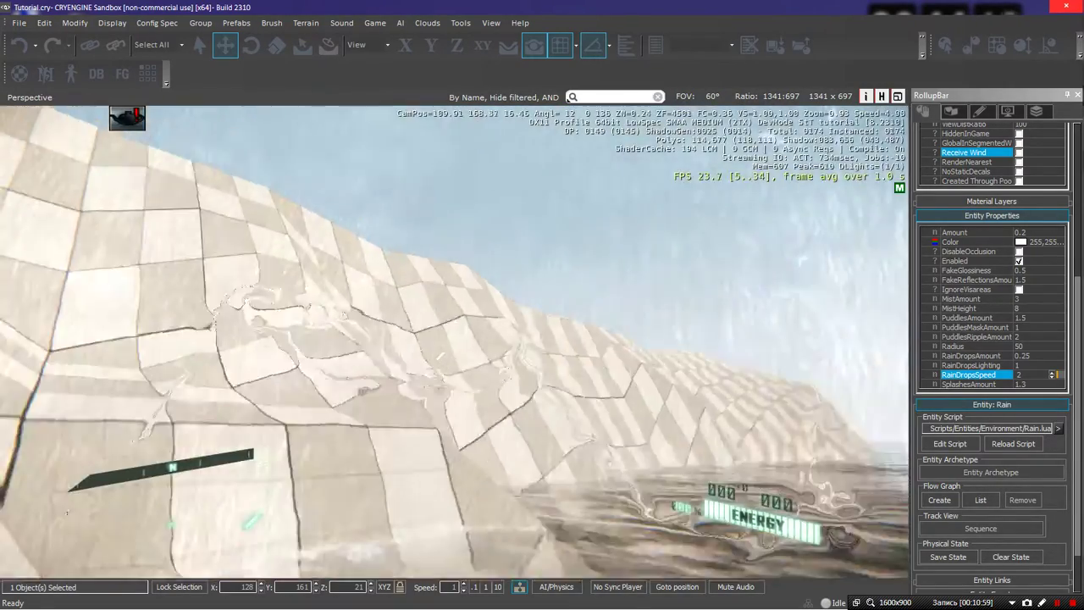
key(w)
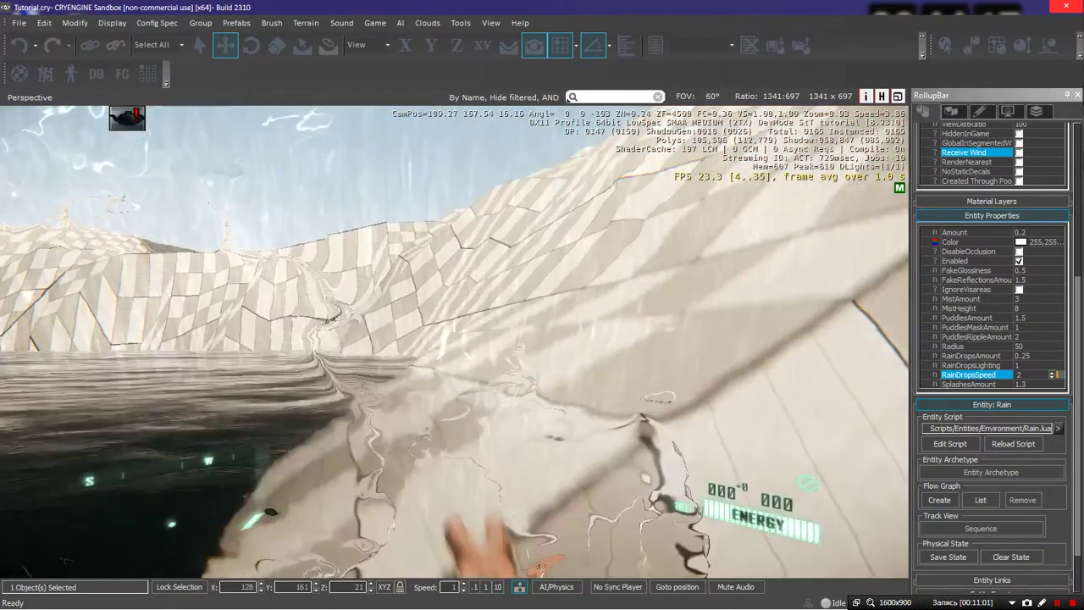
key(w)
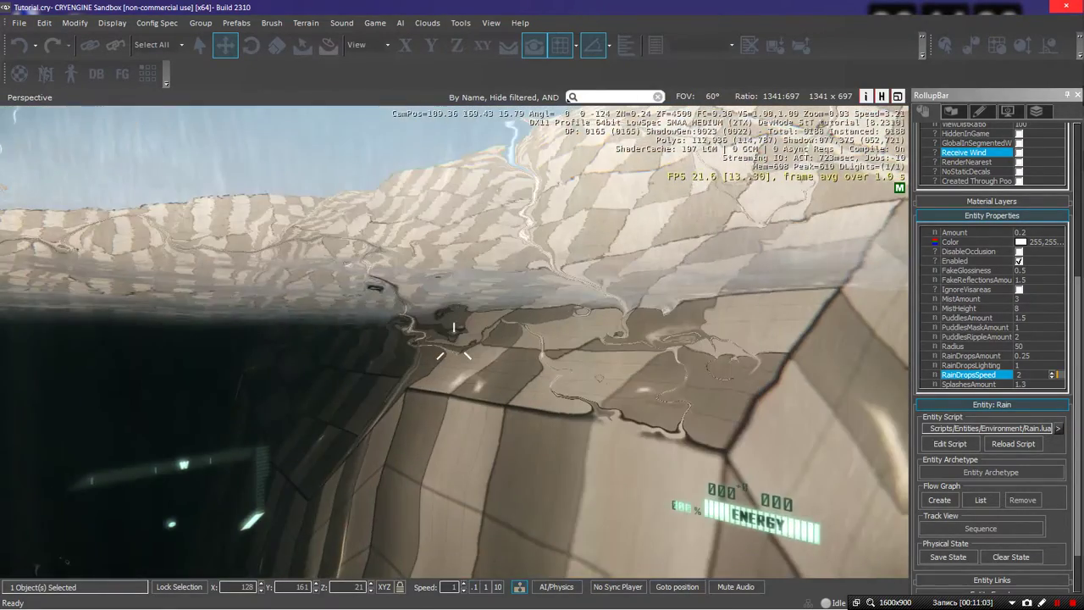
key(Escape)
Set the rain entity's Radius to 1000 and view the far stretch of the road
key(s)
right_drag(454, 343, 406, 389)
right_drag(475, 360, 488, 355)
key(s)
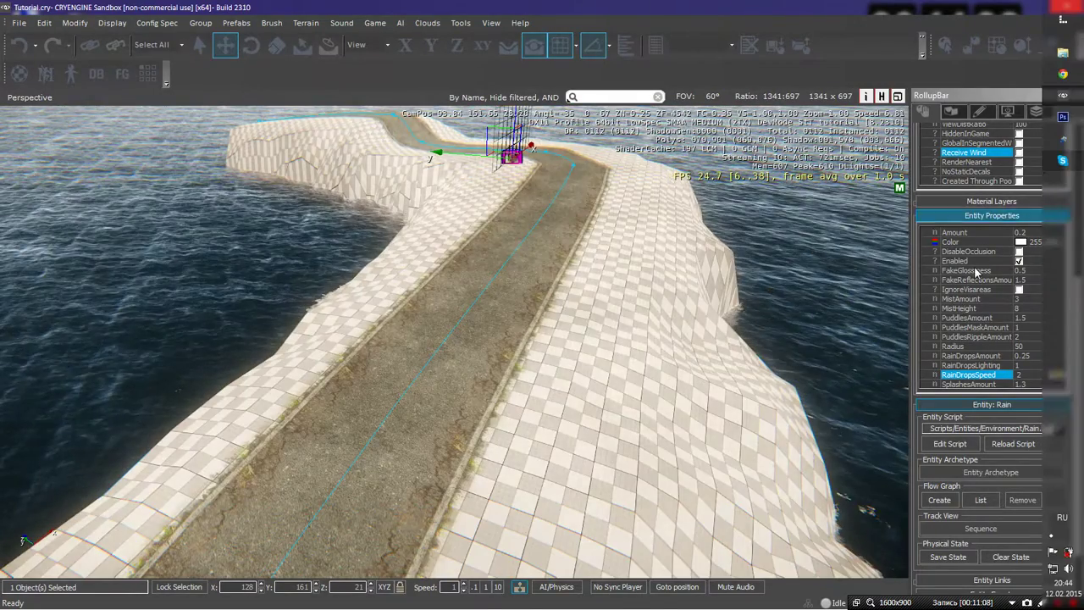
drag(1080, 331, 1080, 305)
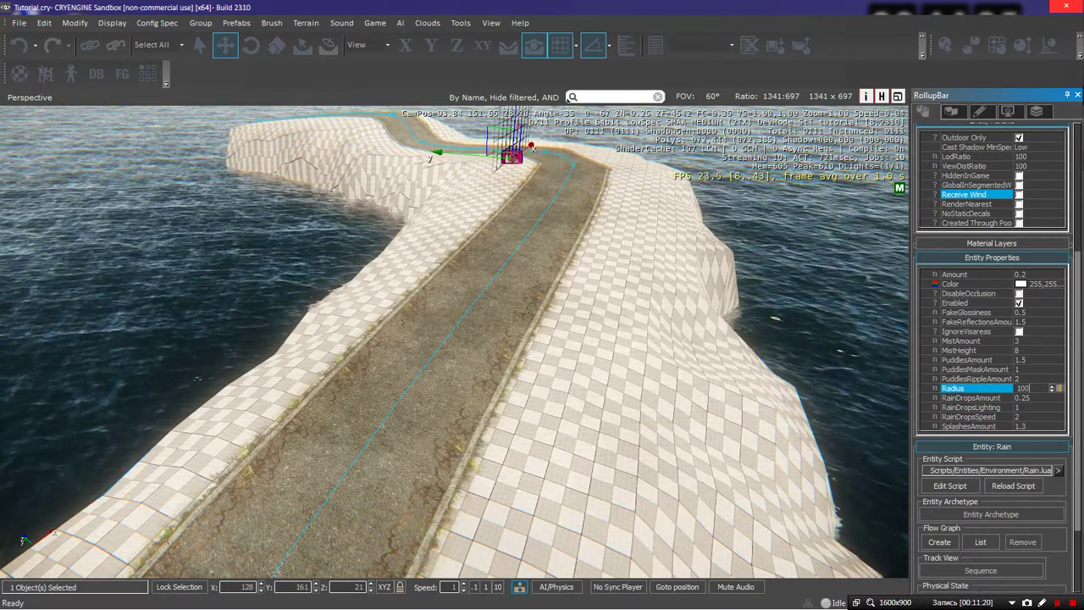
right_drag(571, 313, 585, 308)
key(w)
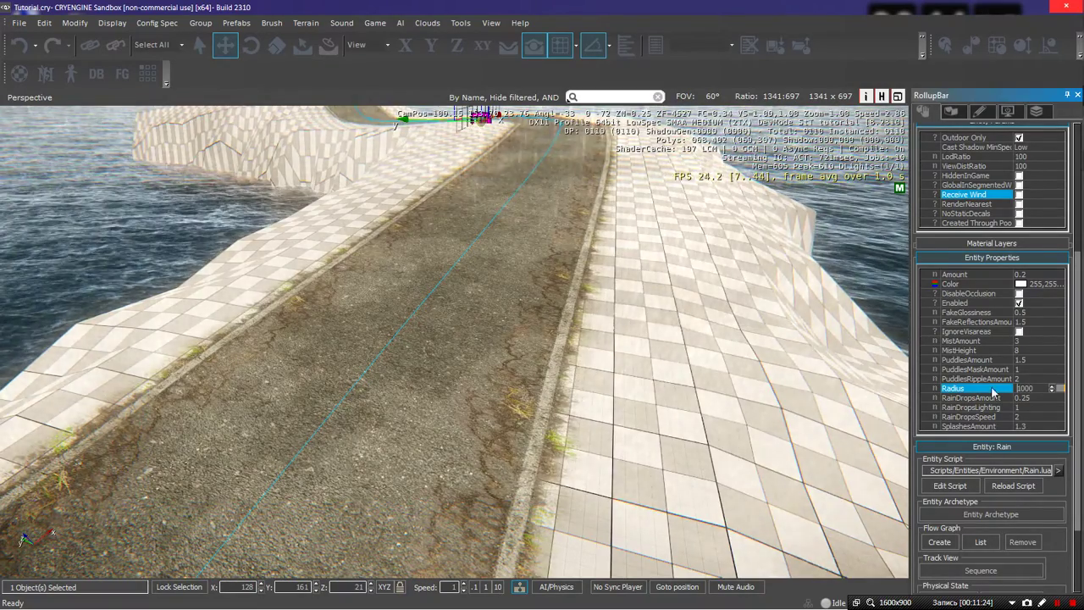
scroll(671, 340, up, 2)
Start game mode on the road and inspect the rain over the nearby shoreline through the weapon sight
key(ctrl+g)
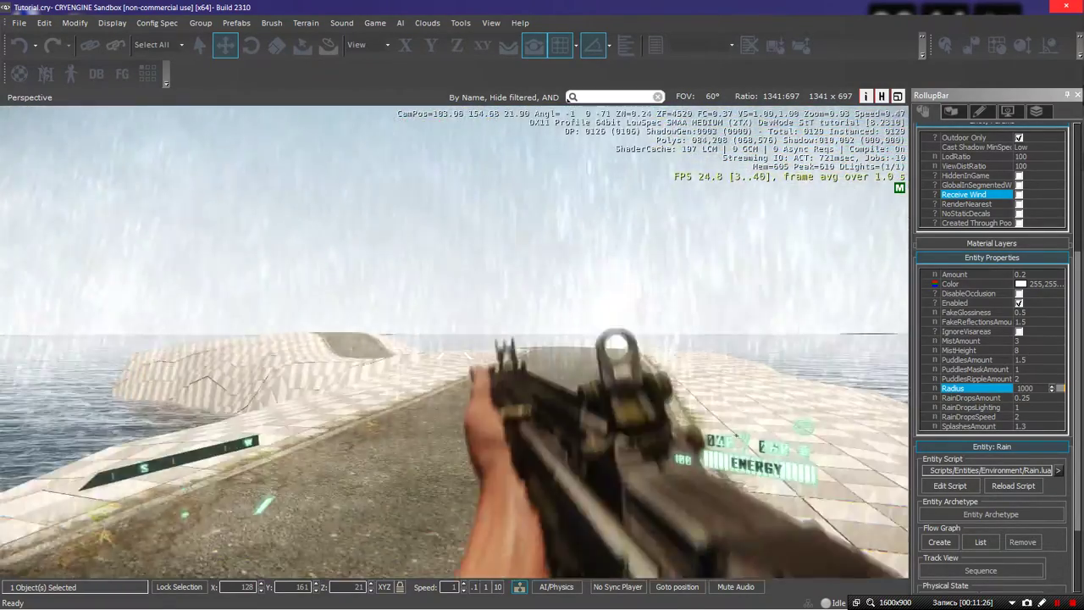
key(w)
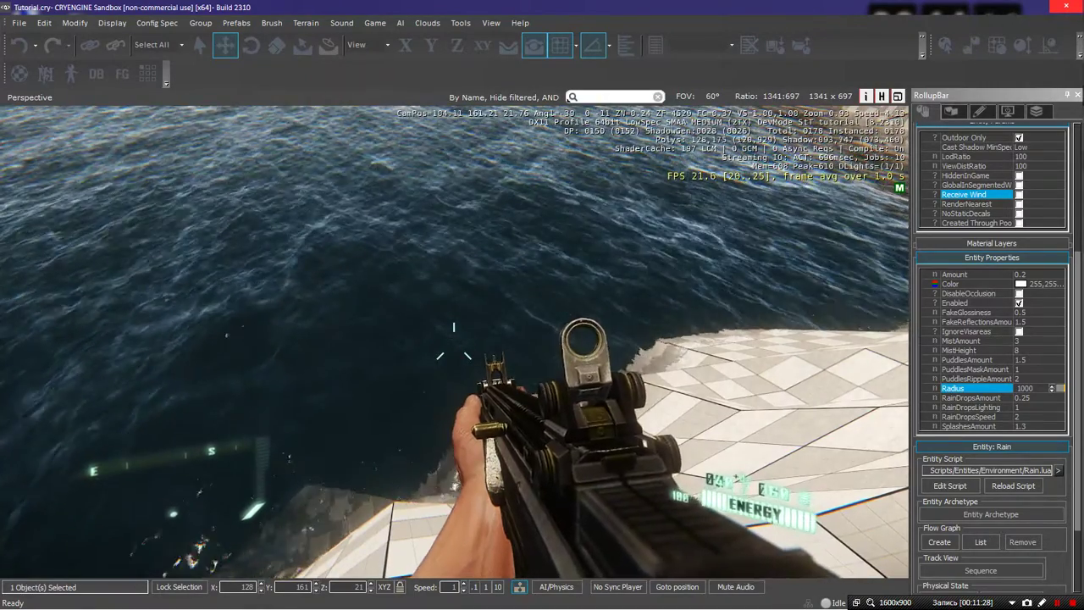
right_click(454, 343)
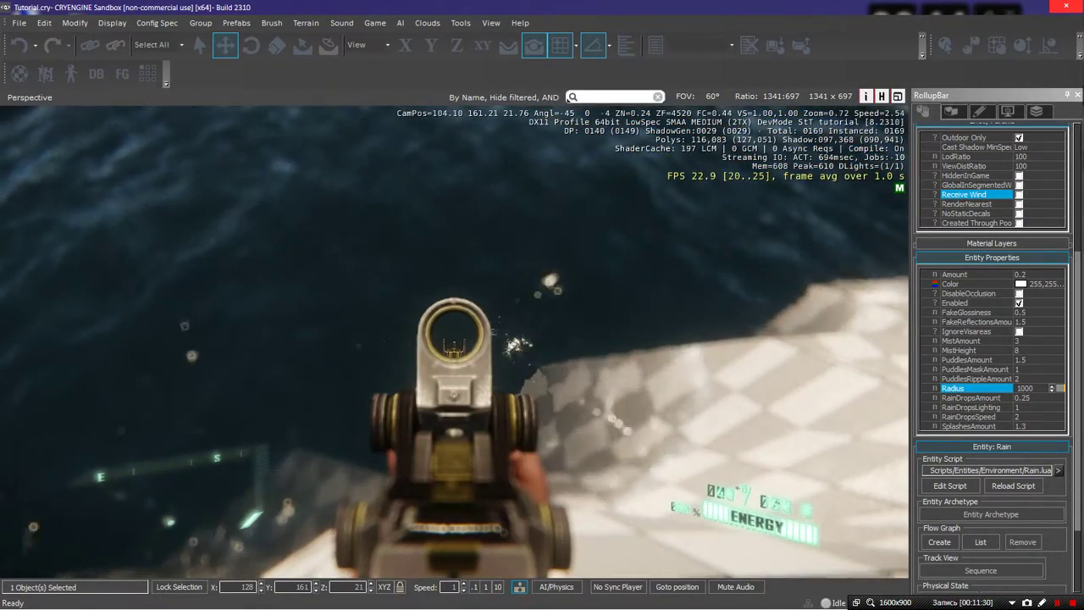
right_click(454, 343)
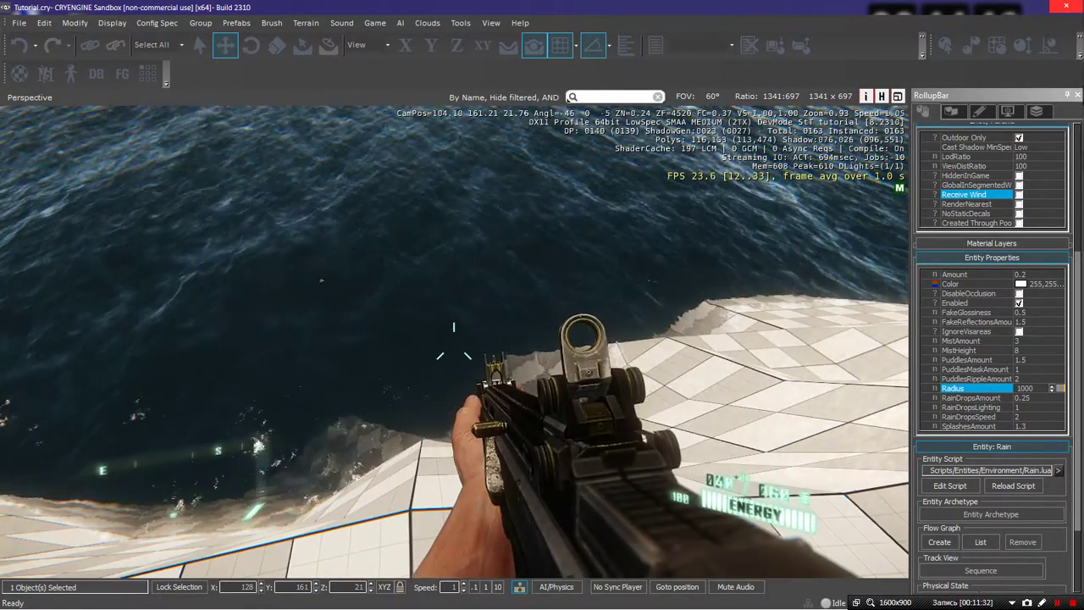
Walk back onto the road in game mode and inspect the asphalt surface in the rain up close
key(w)
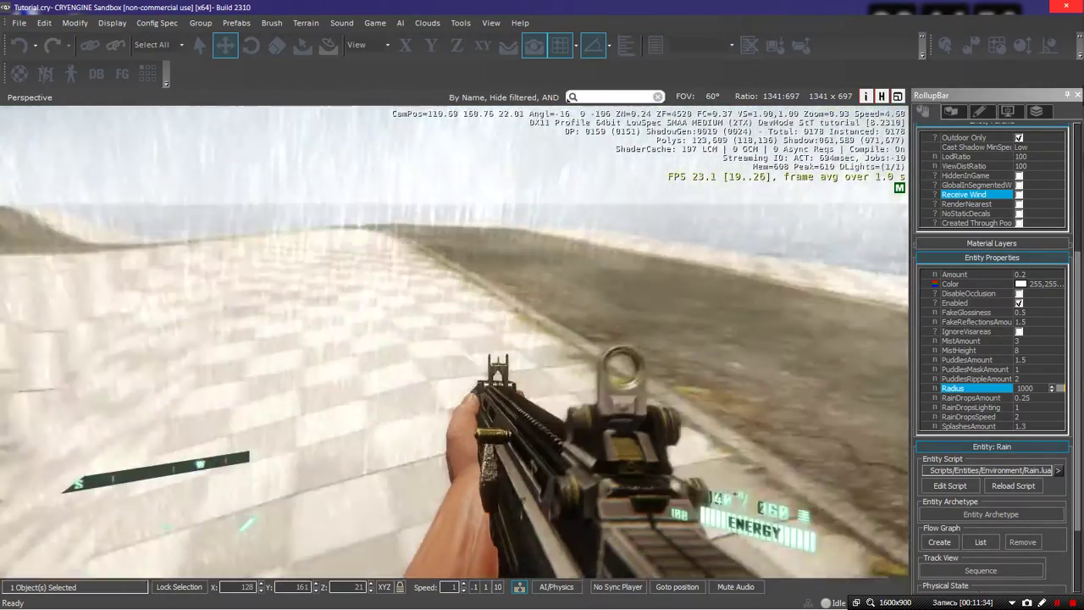
key(w)
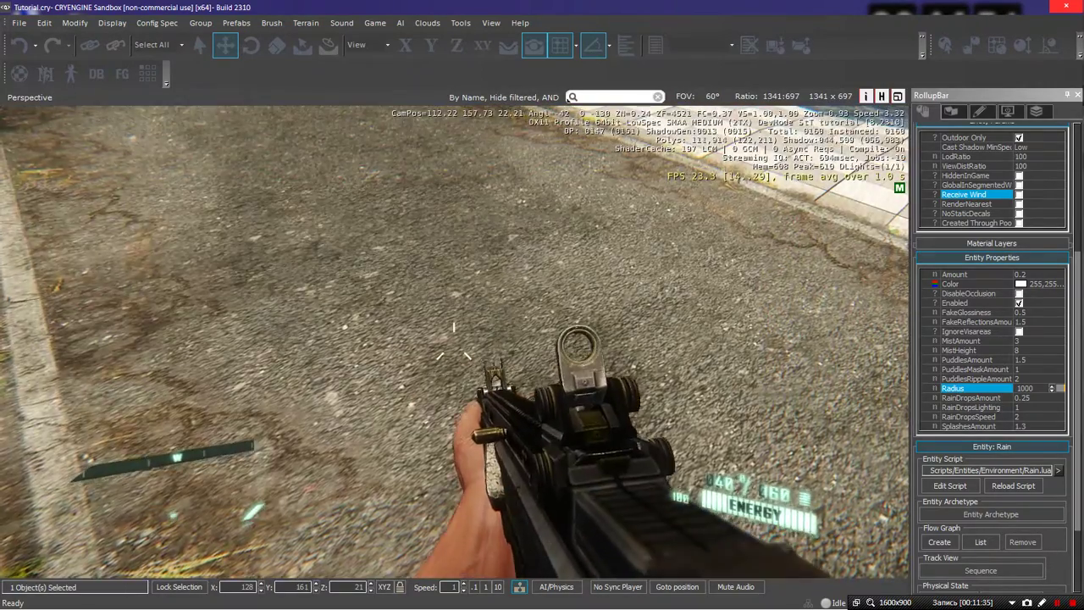
right_click(454, 347)
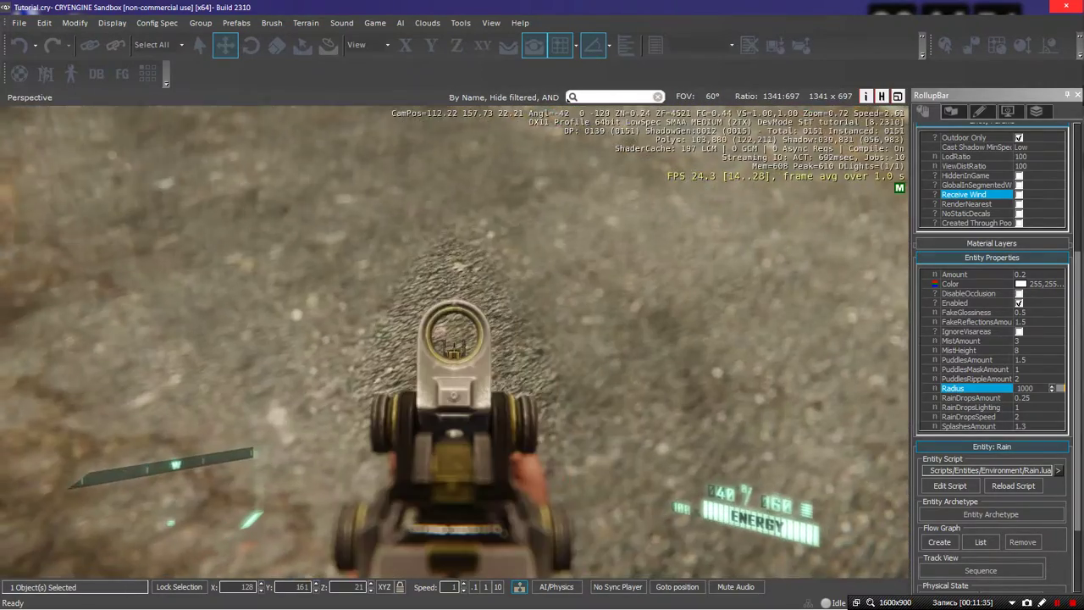
right_click(454, 347)
key(w)
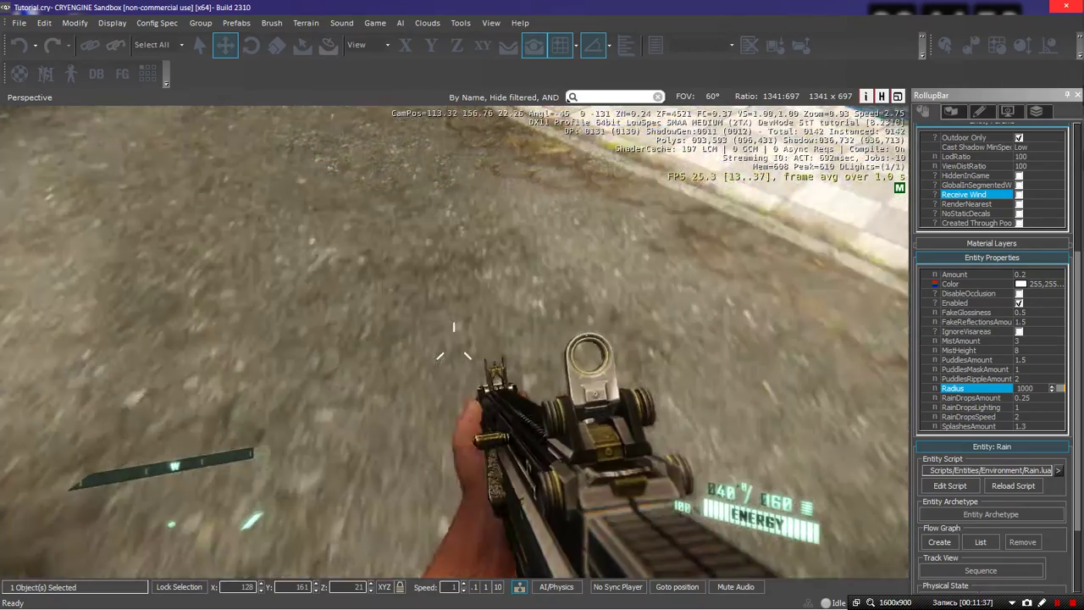
key(s)
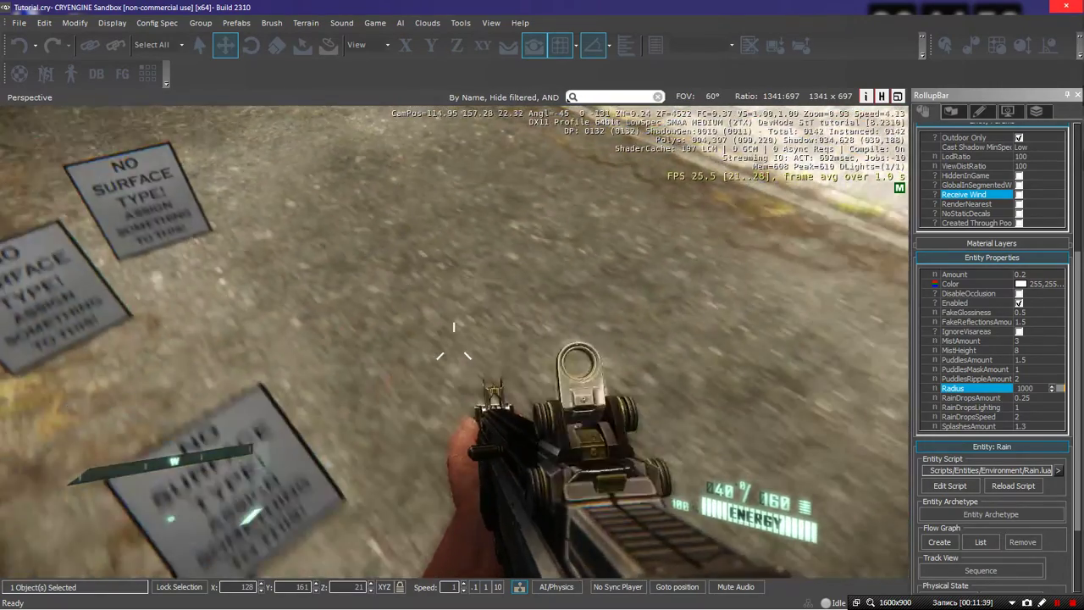
Walk off the road into the water in game mode, checking the rain along the shore, and leave game mode
key(s)
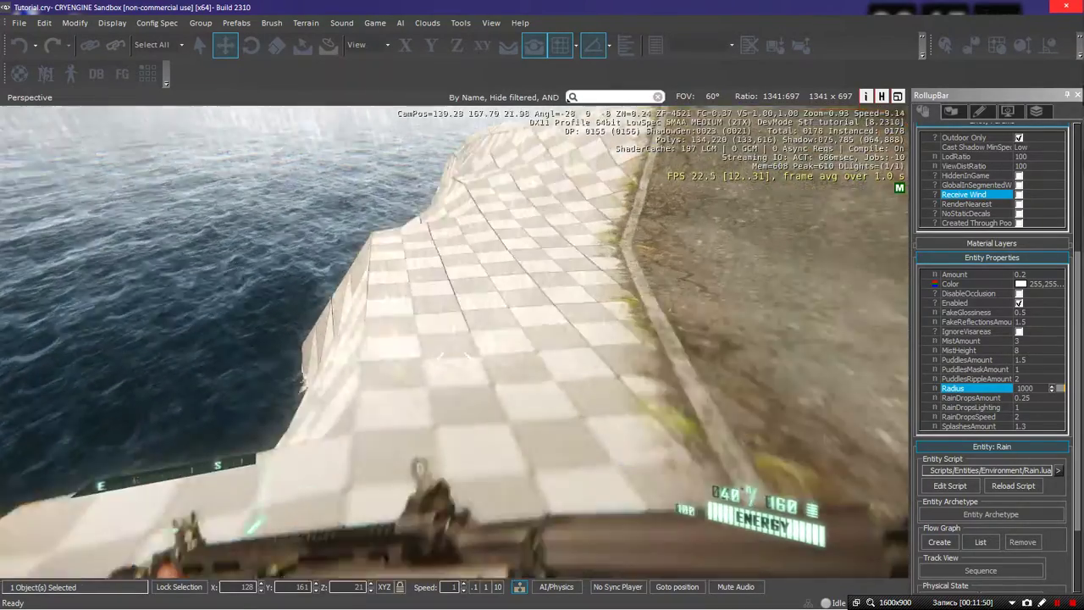
key(w)
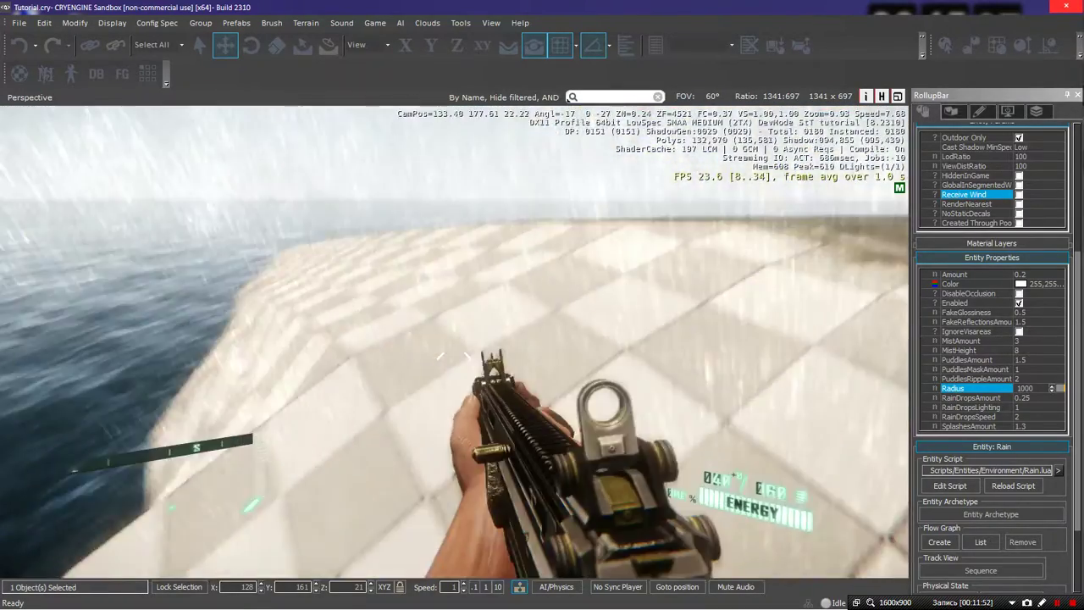
key(w)
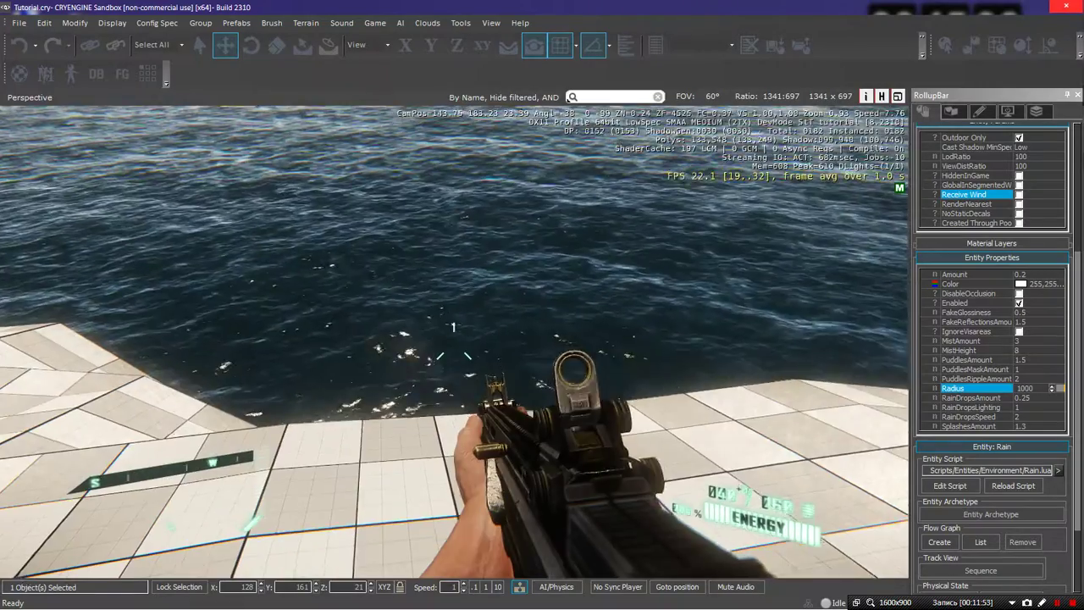
key(w)
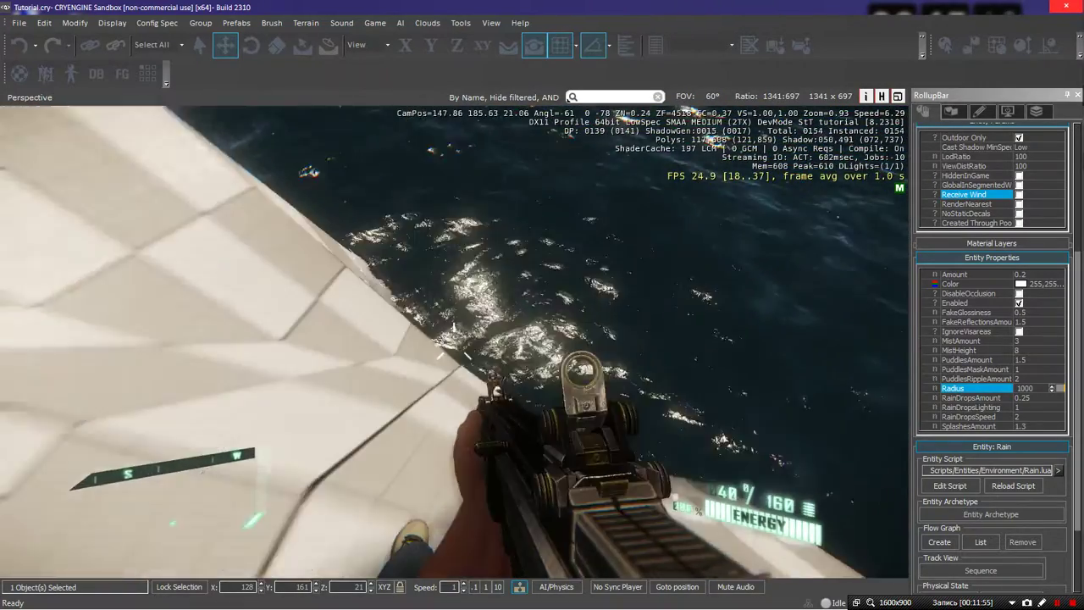
key(s)
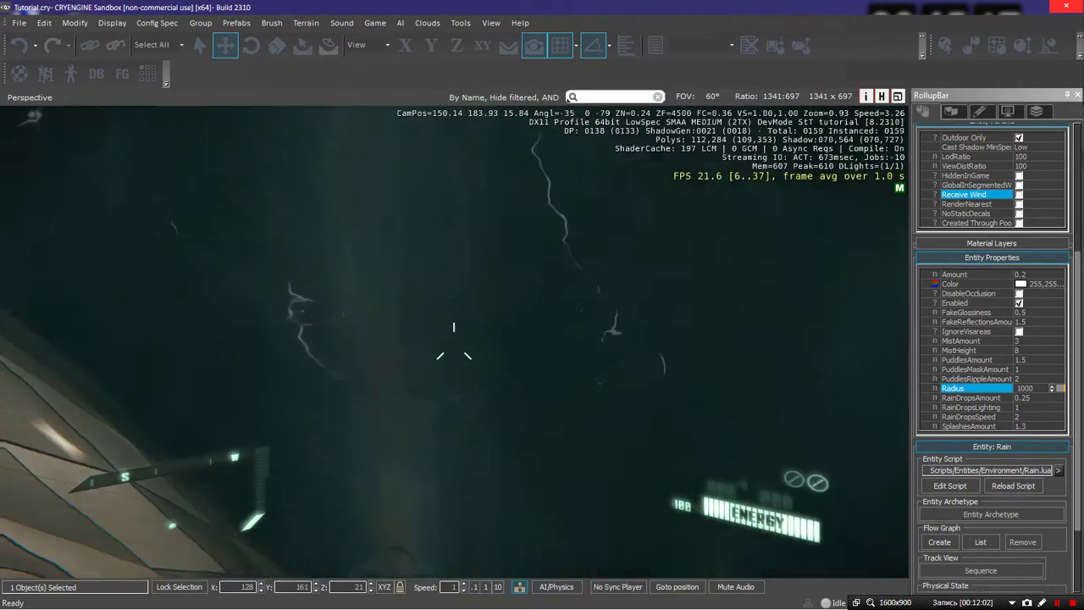
key(Escape)
Set the rain entity's SplashesAmount to 3 while viewing the water surface beside the terrain slope
key(w)
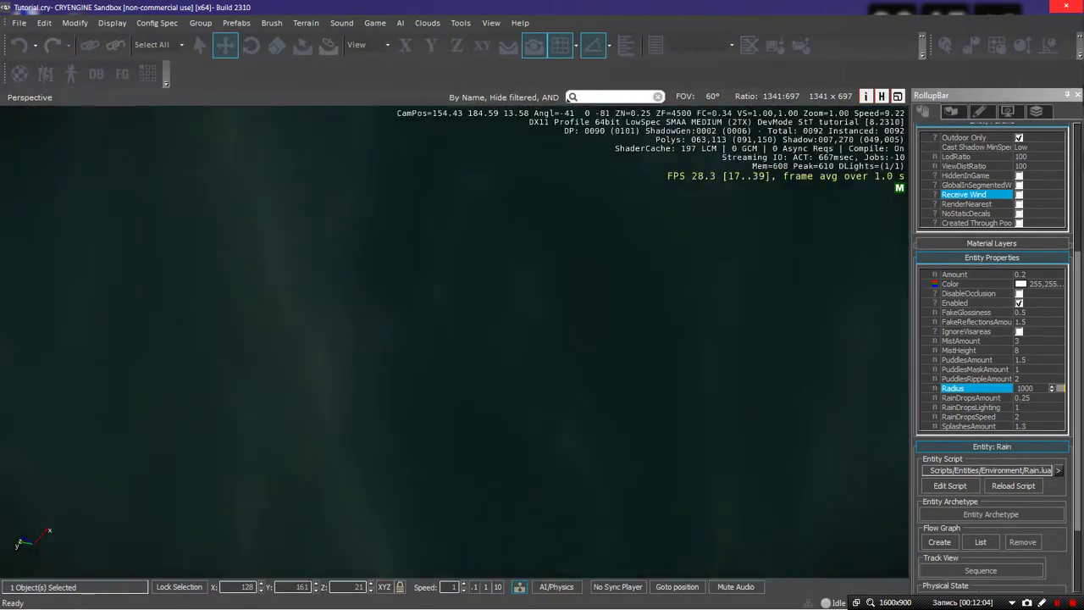
key(s)
key(w)
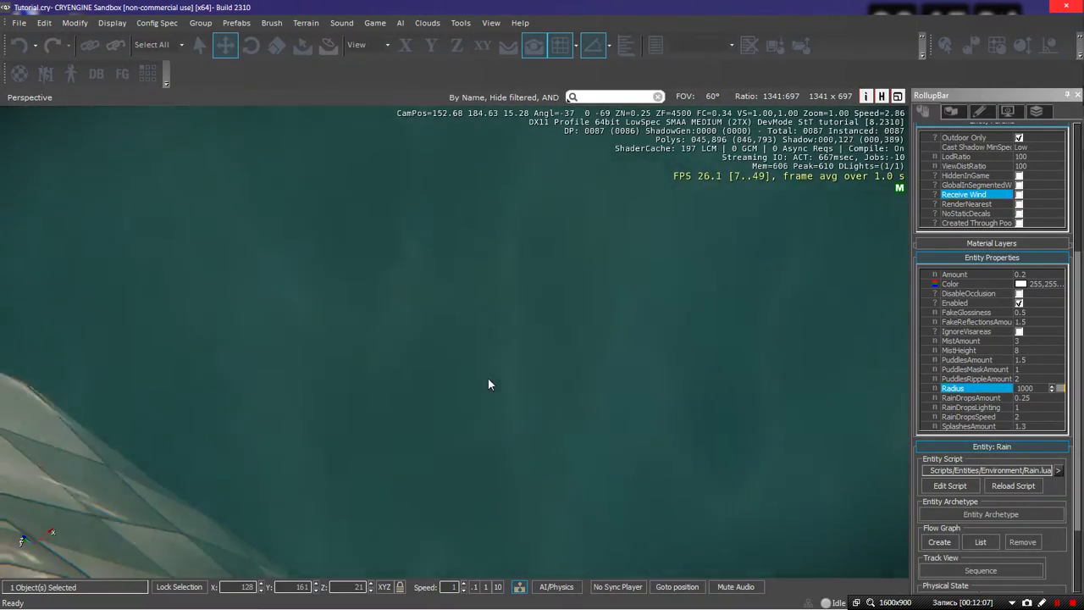
key(s)
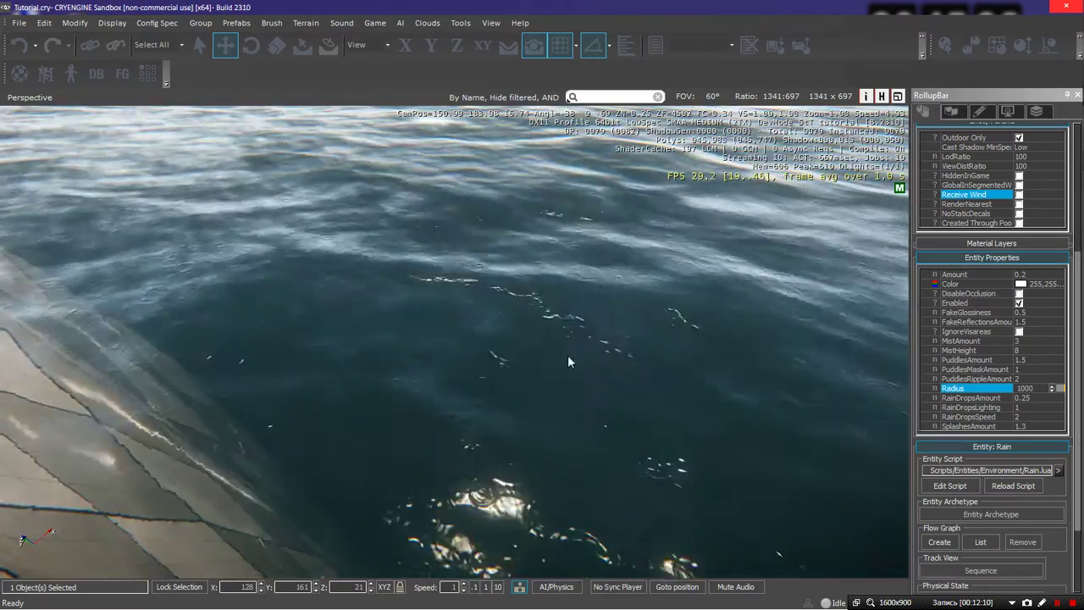
click(1016, 426)
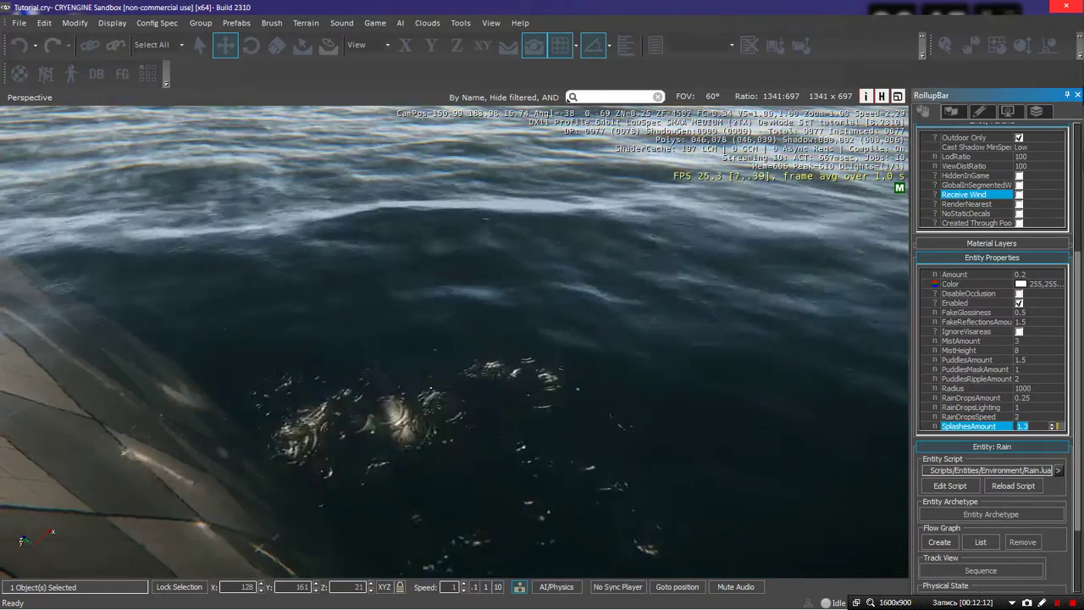
right_drag(540, 362, 538, 374)
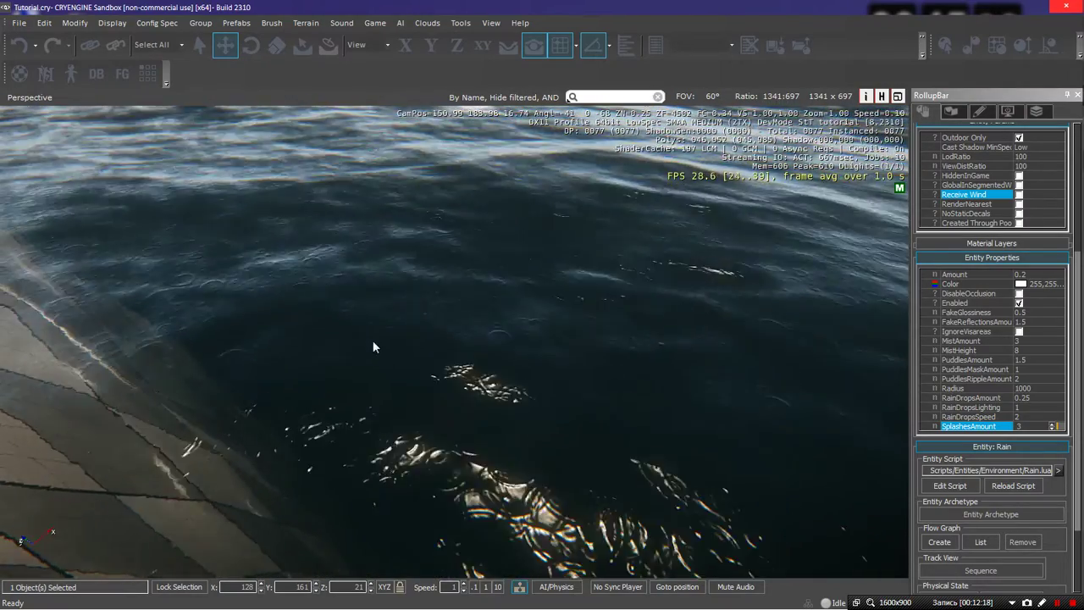
Examine the rain splashes on the water and along the terrain's shoreline from several angles
key(s)
right_drag(373, 342, 831, 335)
key(w)
key(s)
key(a)
key(w)
key(w)
key(s)
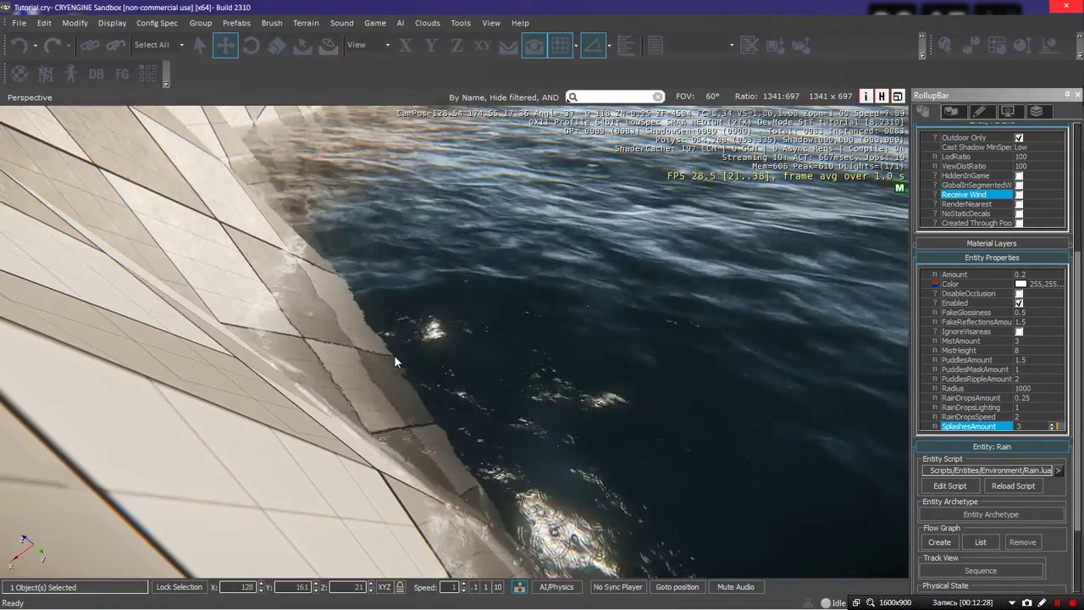
right_drag(395, 356, 375, 242)
key(w)
key(s)
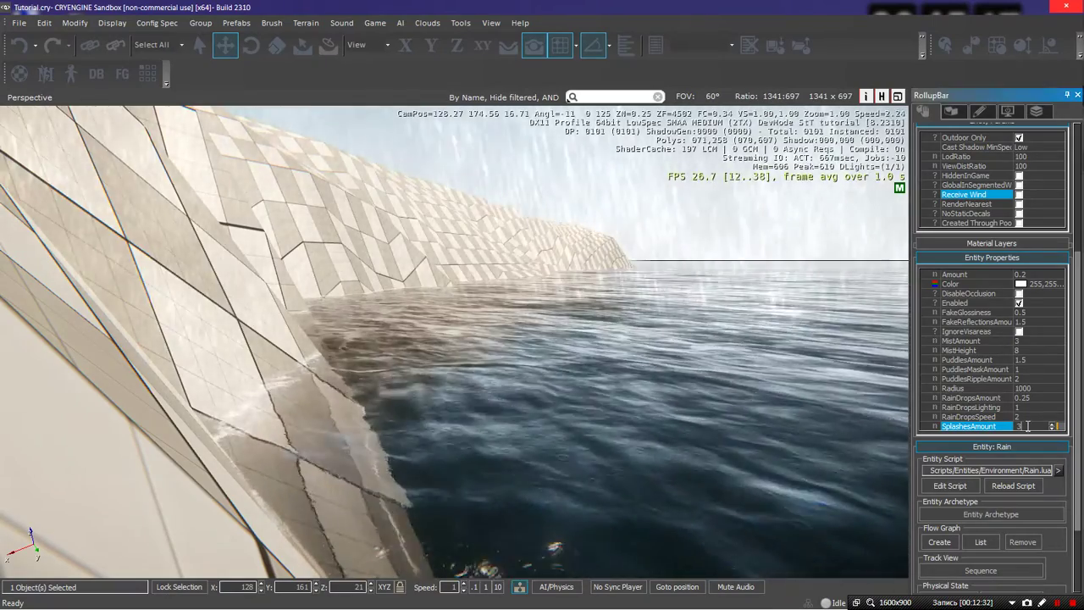
Try the rain entity's SplashesAmount at 30 and 0, and return it to 1.3
text(0)
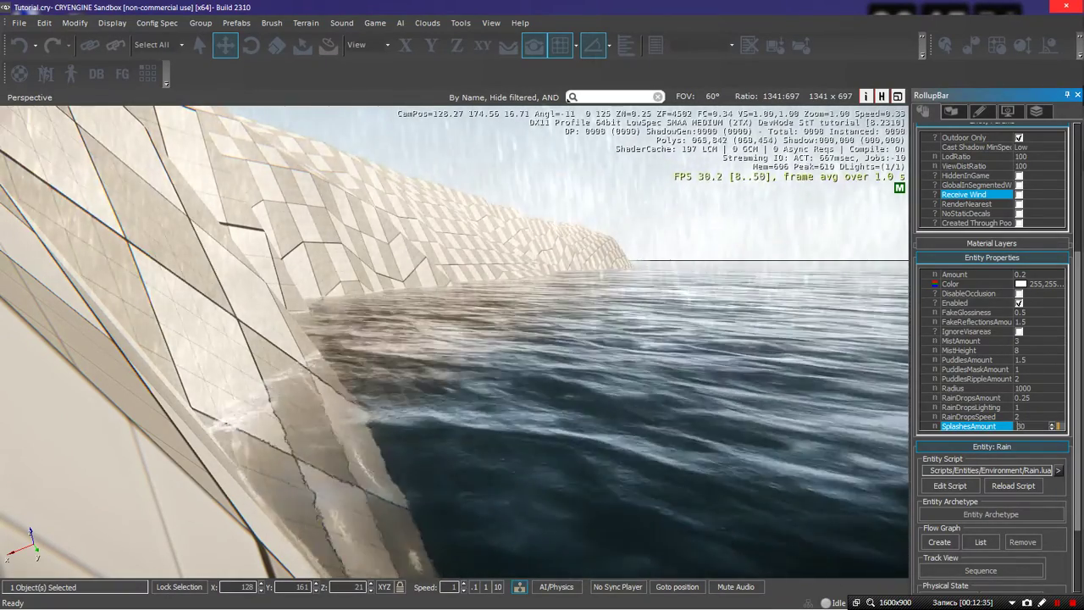
drag(1034, 426, 999, 441)
text(0)
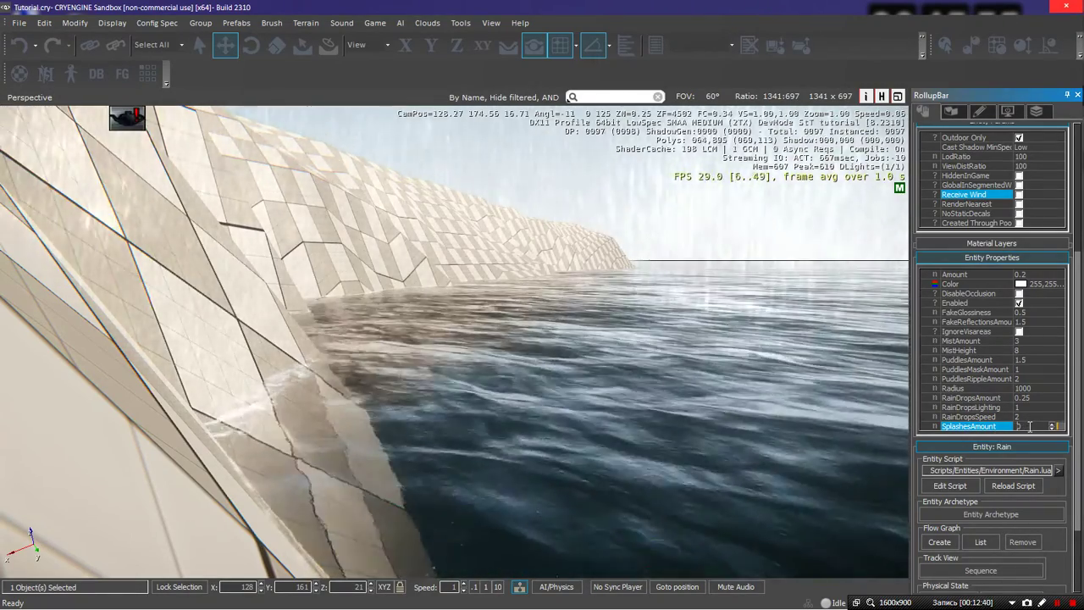
key(BackSpace)
text(1.5)
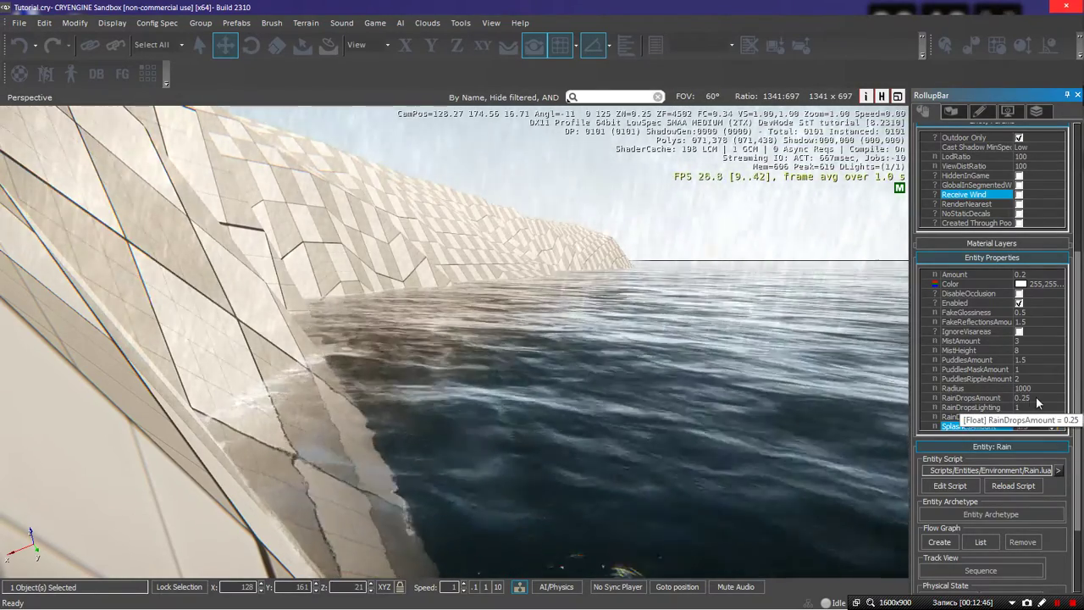
Delete the rain entity beside the road bend
mouse_move(560, 313)
right_down()
mouse_move(560, 365)
mouse_move(534, 357)
mouse_move(547, 339)
mouse_move(534, 325)
mouse_move(572, 306)
mouse_move(472, 313)
mouse_move(445, 374)
mouse_move(420, 356)
mouse_move(432, 307)
mouse_move(516, 322)
mouse_move(561, 314)
right_up()
key(s)
key(w)
key(w)
key(w)
key(w)
key(s)
key(a)
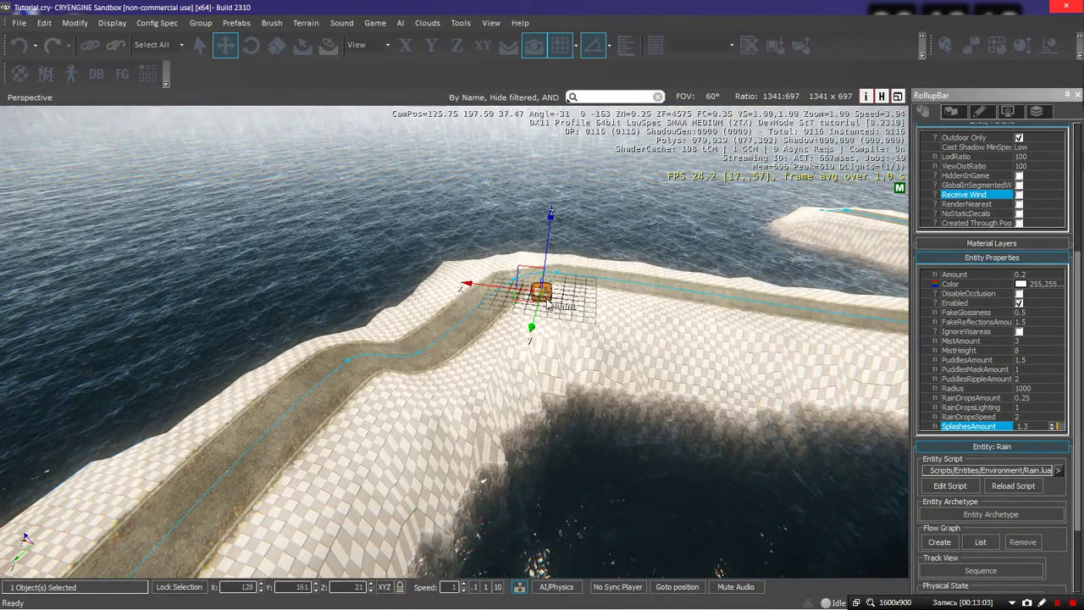
key(Delete)
key(Return)
Place a Shake environment entity on the road near the bend and raise it above the ground to about Z 26
right_drag(590, 305, 590, 294)
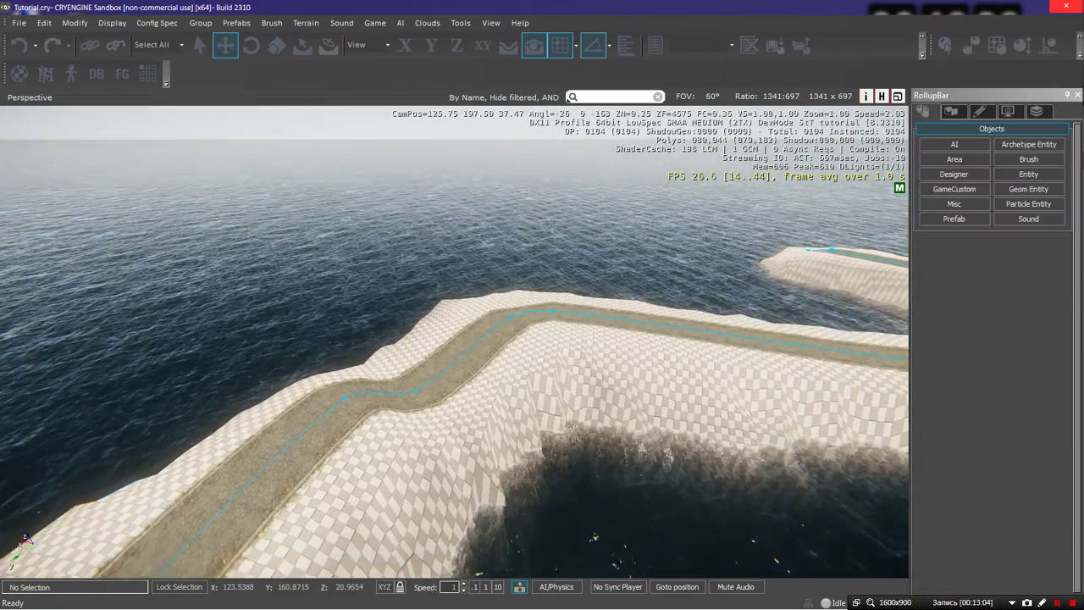
key(w)
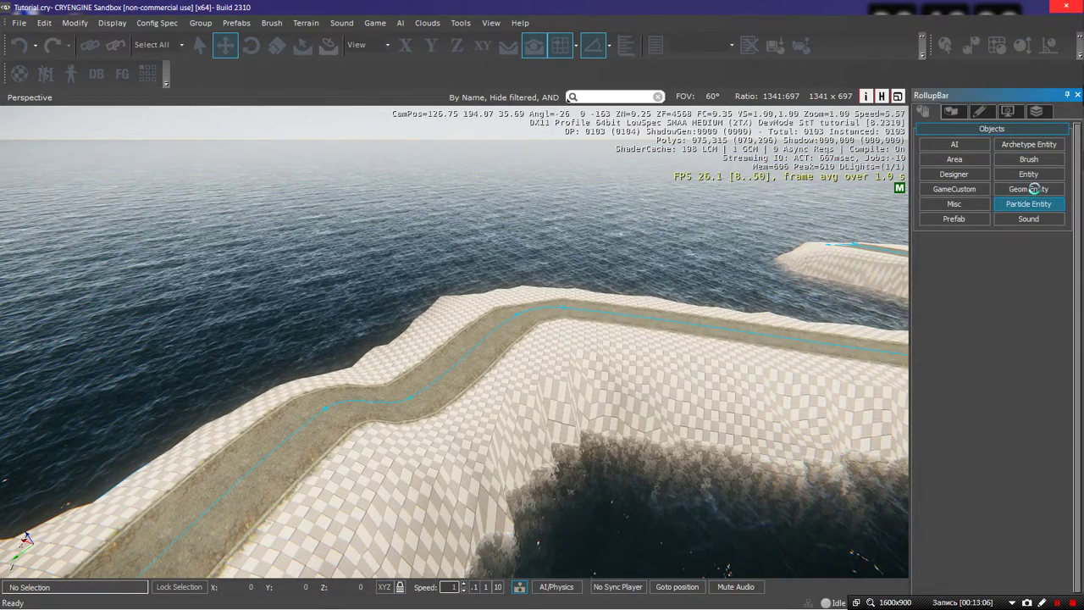
click(1029, 175)
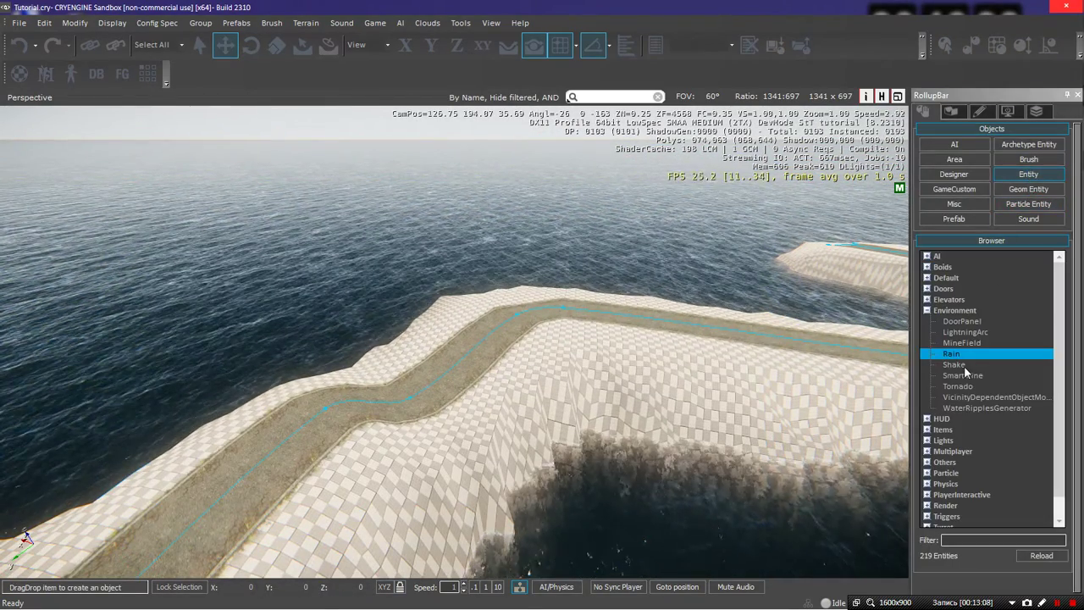
drag(617, 358, 560, 334)
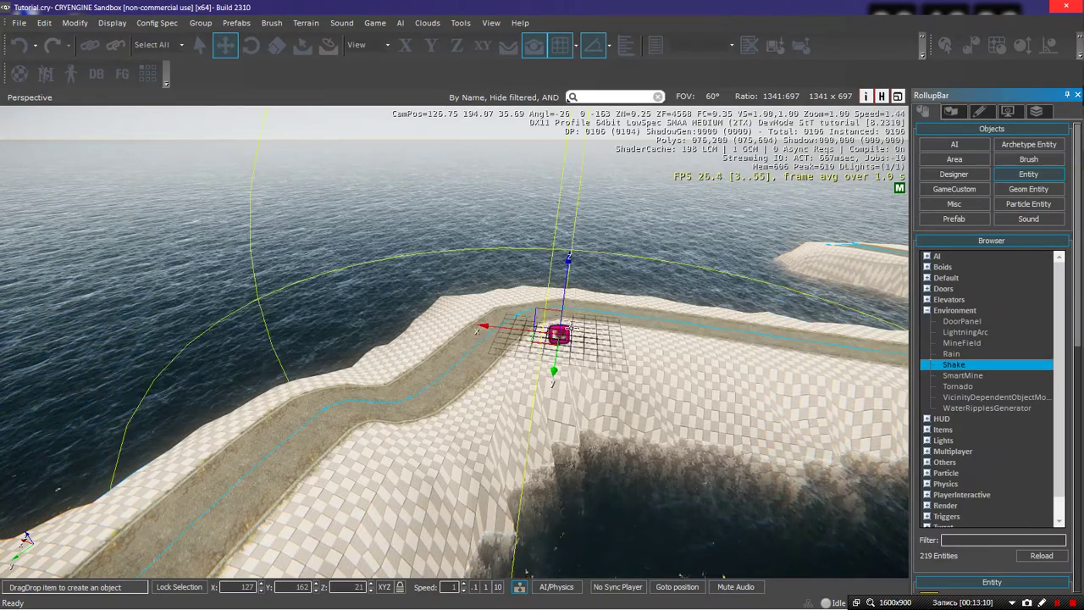
drag(490, 348, 490, 356)
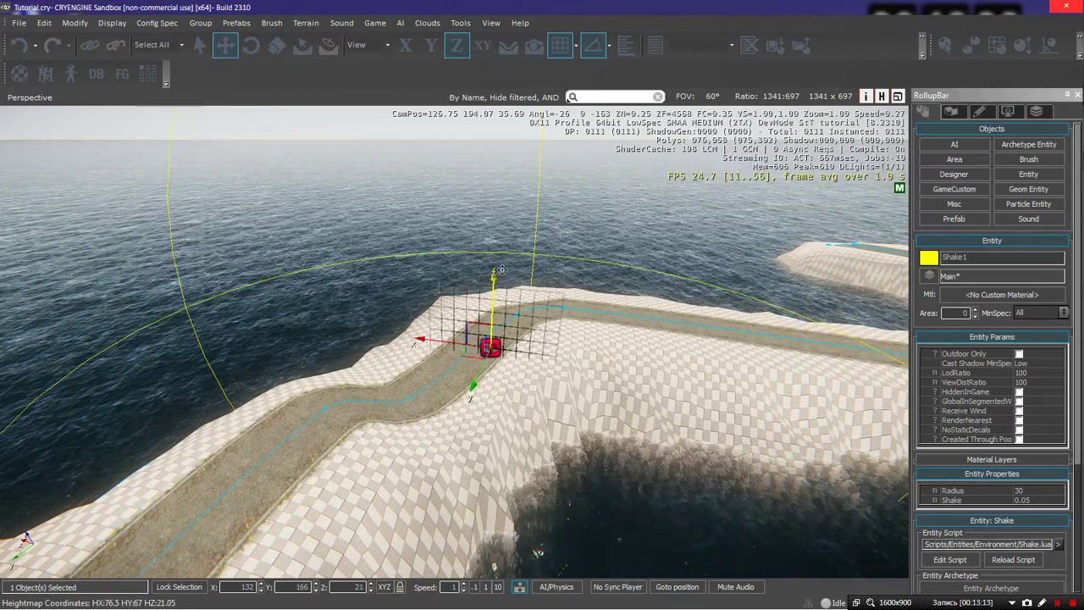
drag(532, 220, 544, 209)
Delete the Shake entity above the road
key(w)
right_drag(545, 208, 565, 188)
key(Delete)
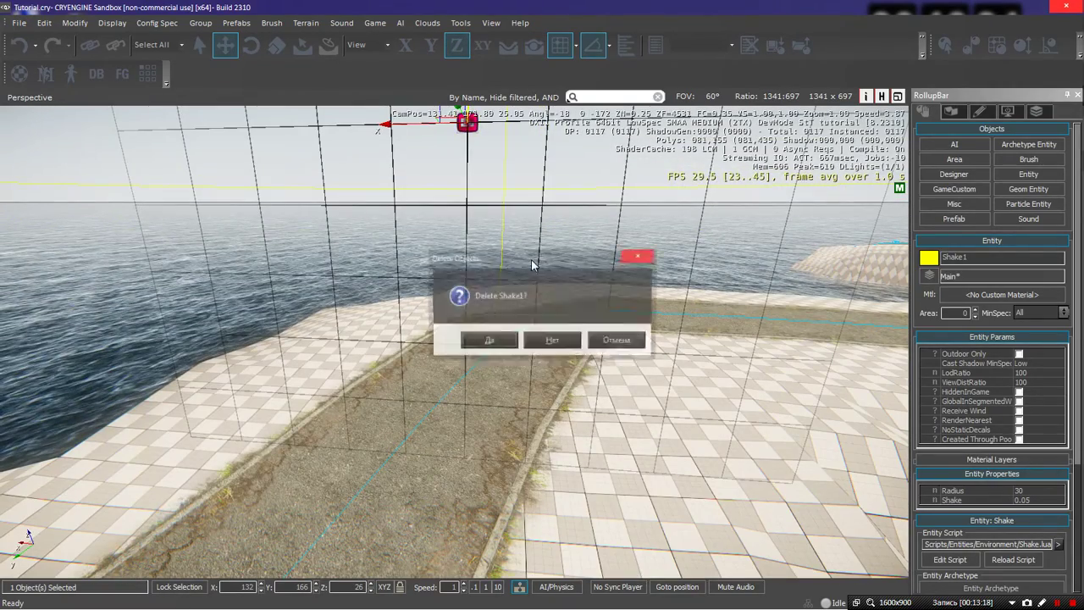
key(Return)
Place a Tornado environment entity at the road bend, at about X 130, Y 163, Z 21
click(1042, 178)
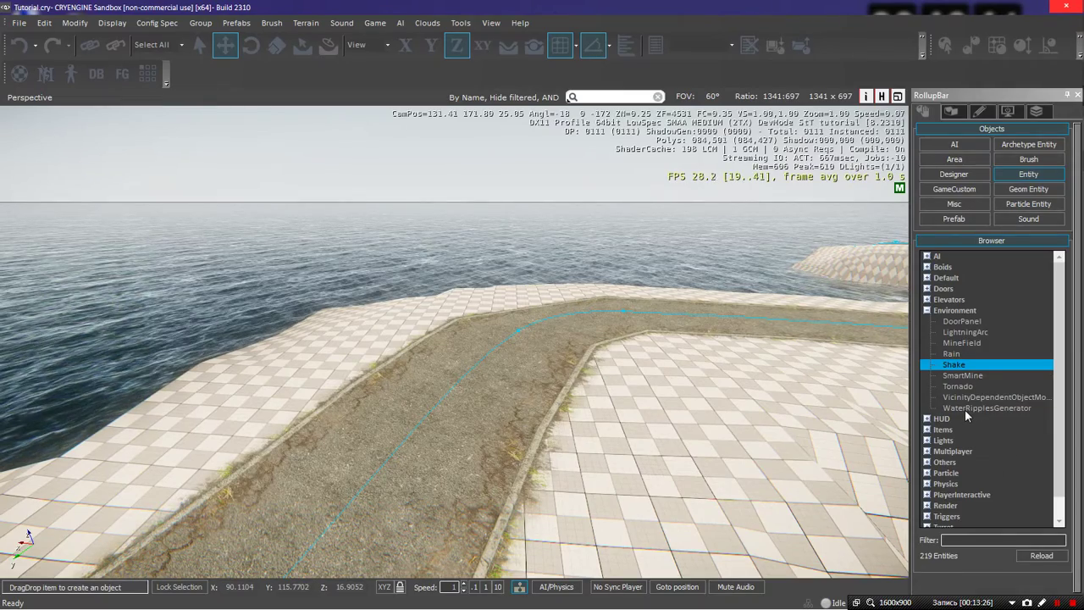
click(958, 386)
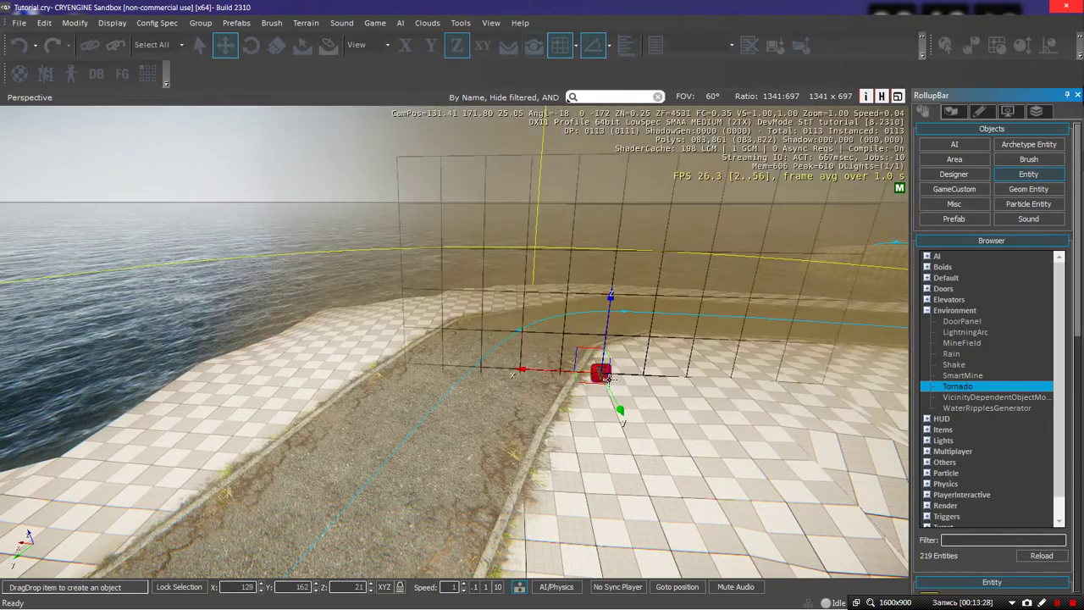
click(563, 390)
Start game mode near the Tornado entity and walk along the road to look for the tornado
key(s)
right_drag(508, 382, 528, 408)
key(w)
key(ctrl+g)
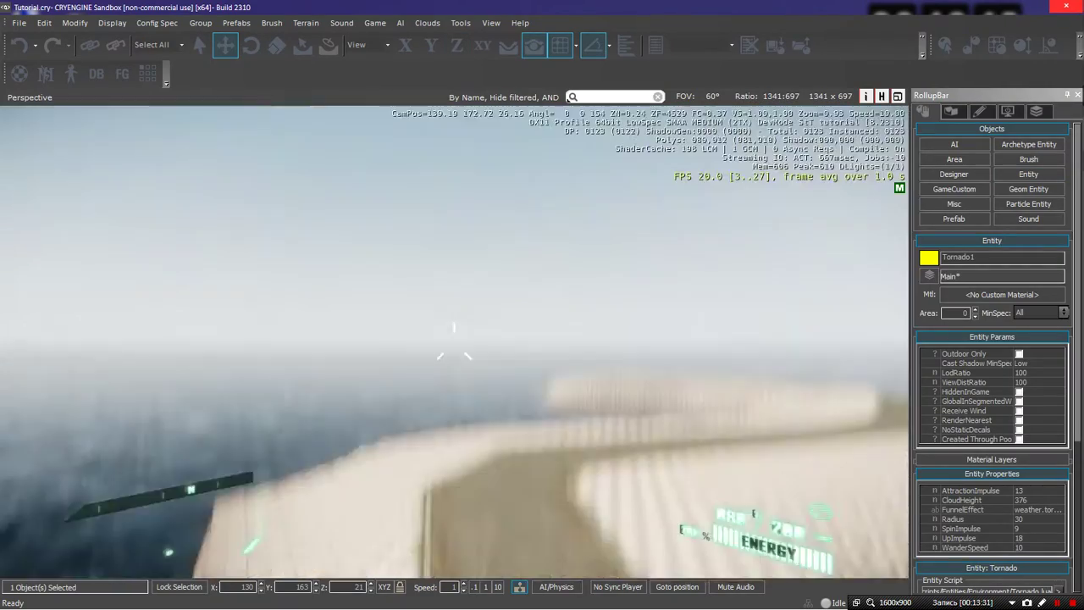
key(w)
key(space)
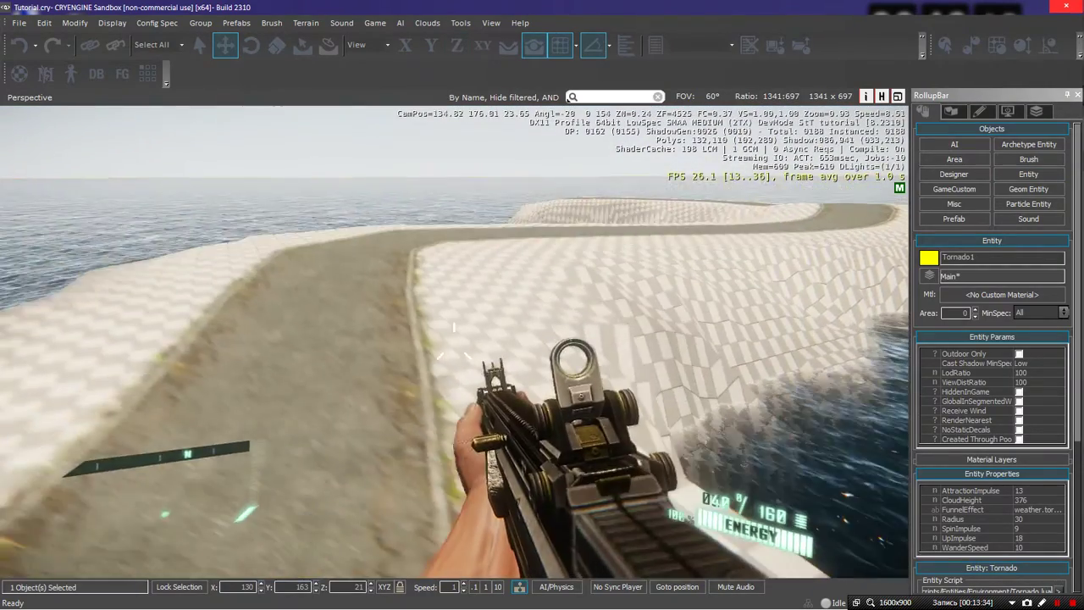
key(w)
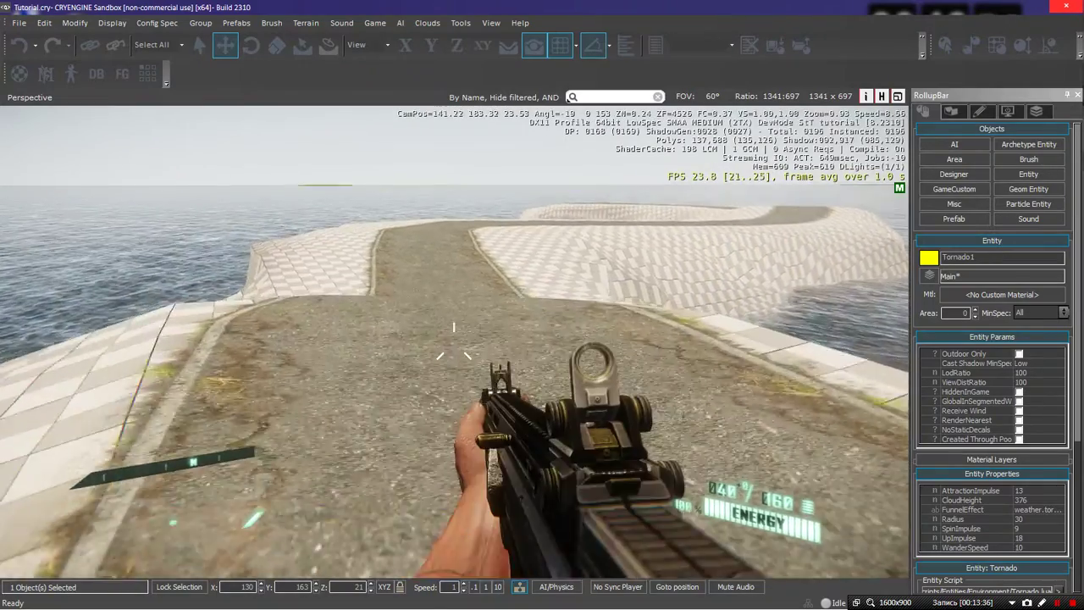
key(w)
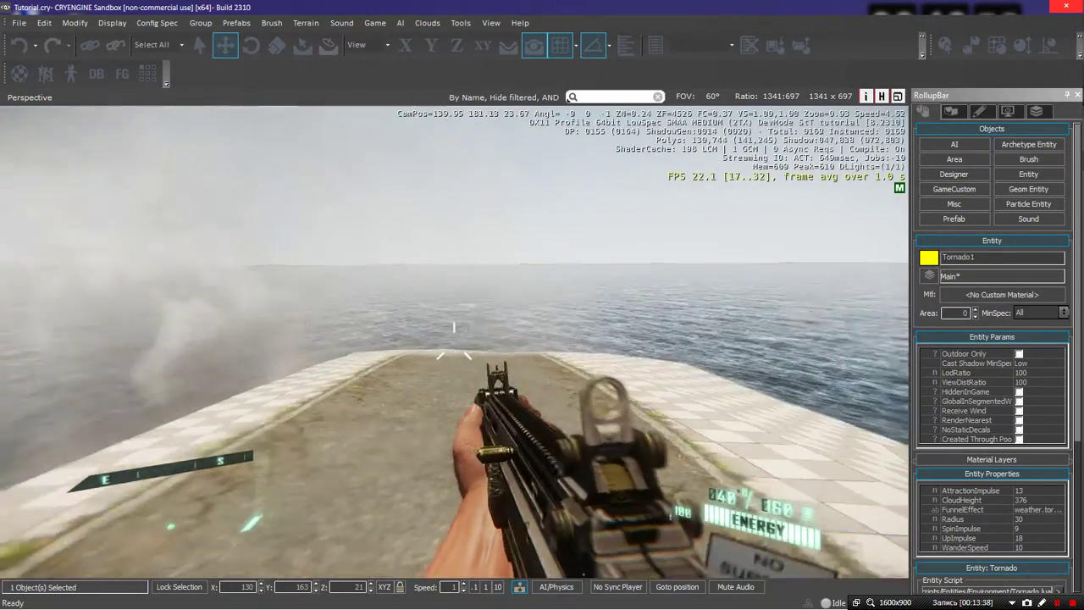
Follow the tornado along the road in game mode and watch its funnel move over the sea
key(shift)
key(w)
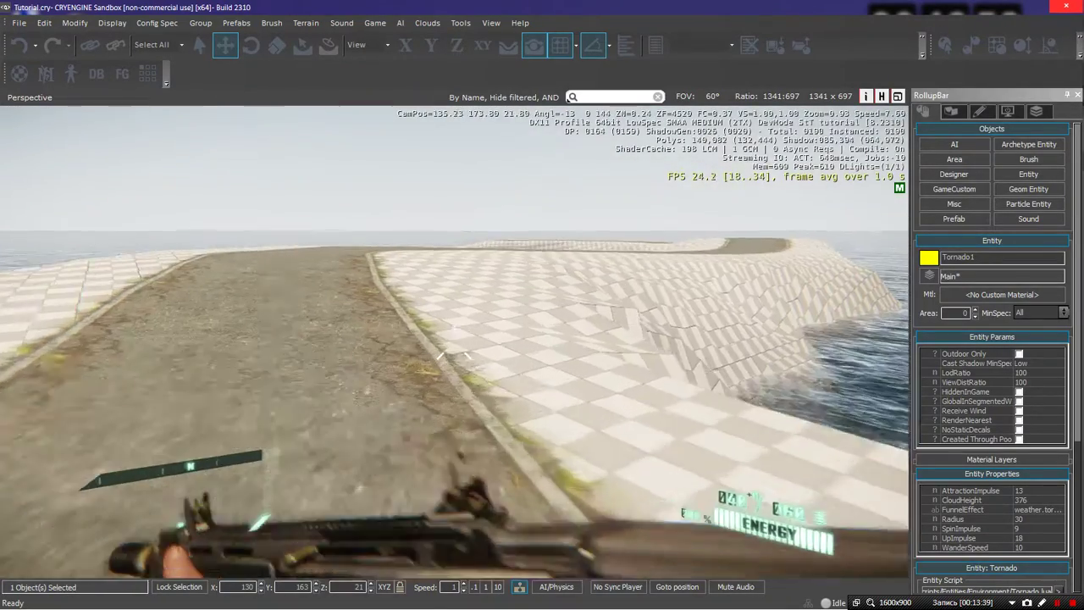
key(w)
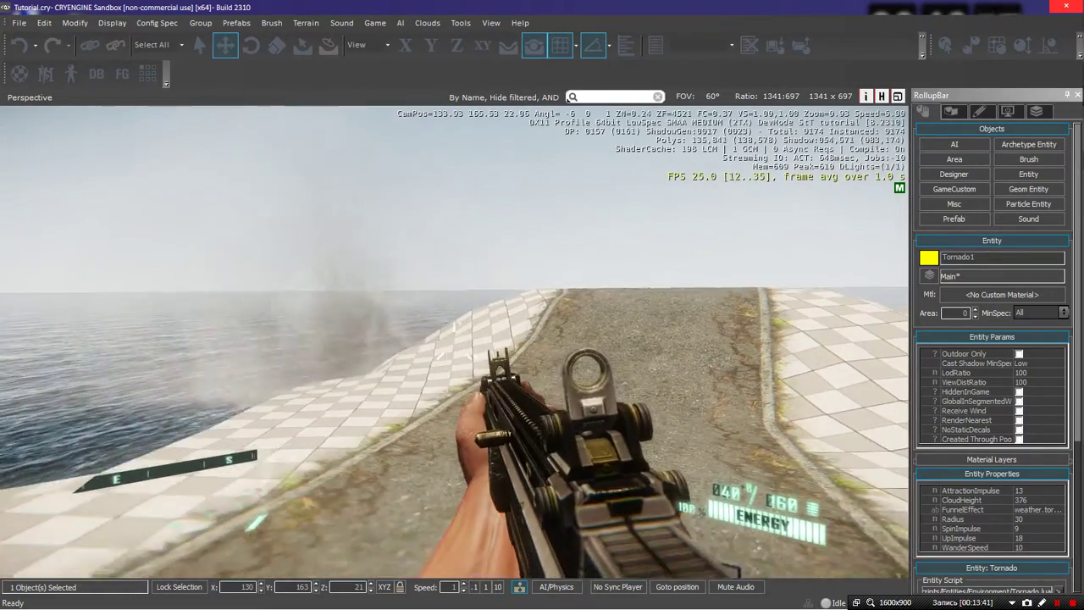
key(w)
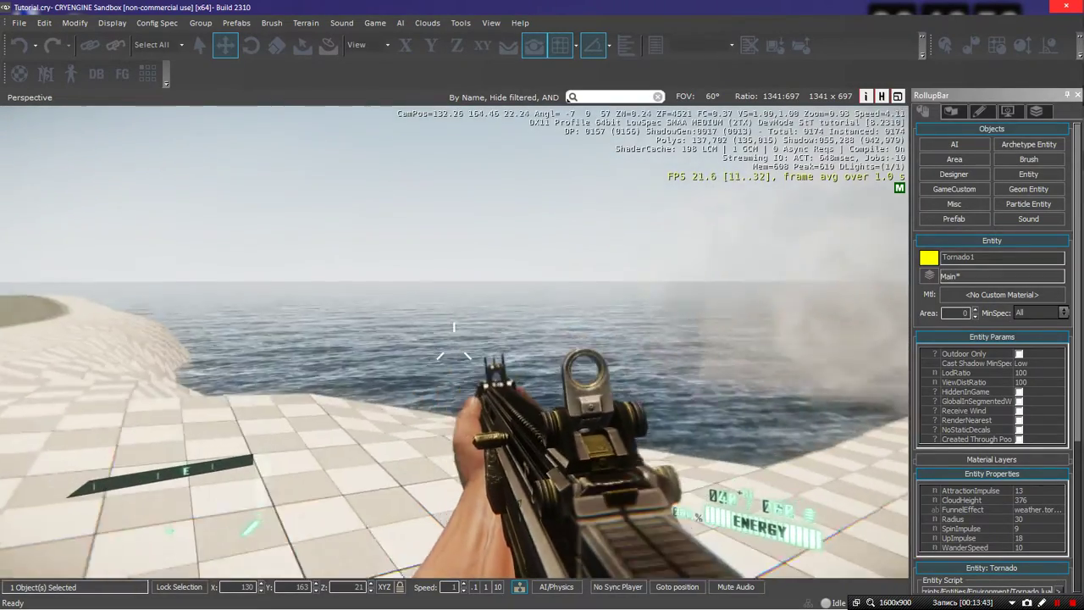
key(w)
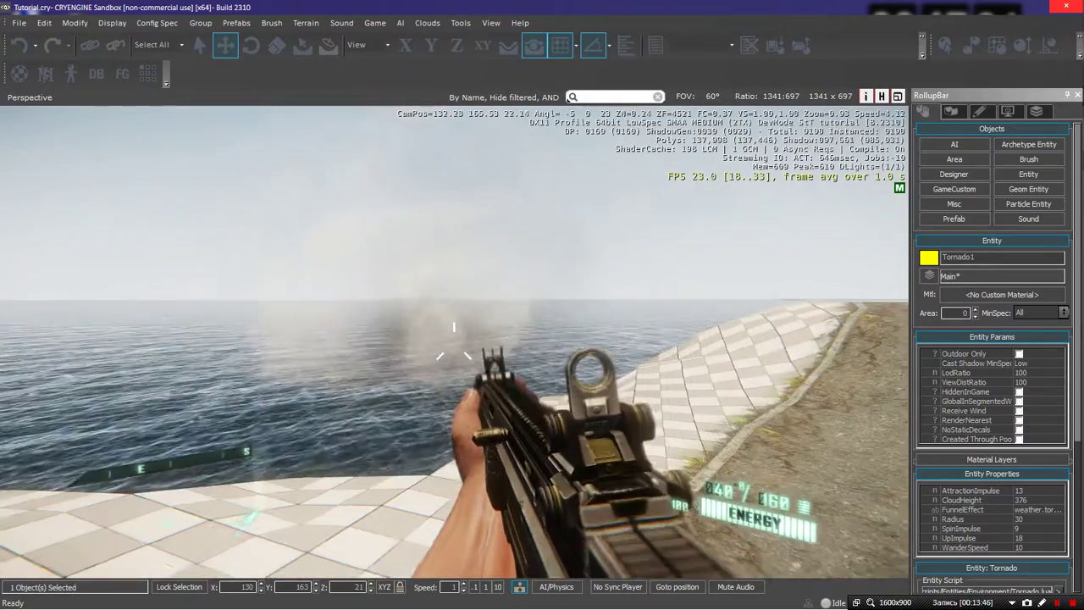
key(w)
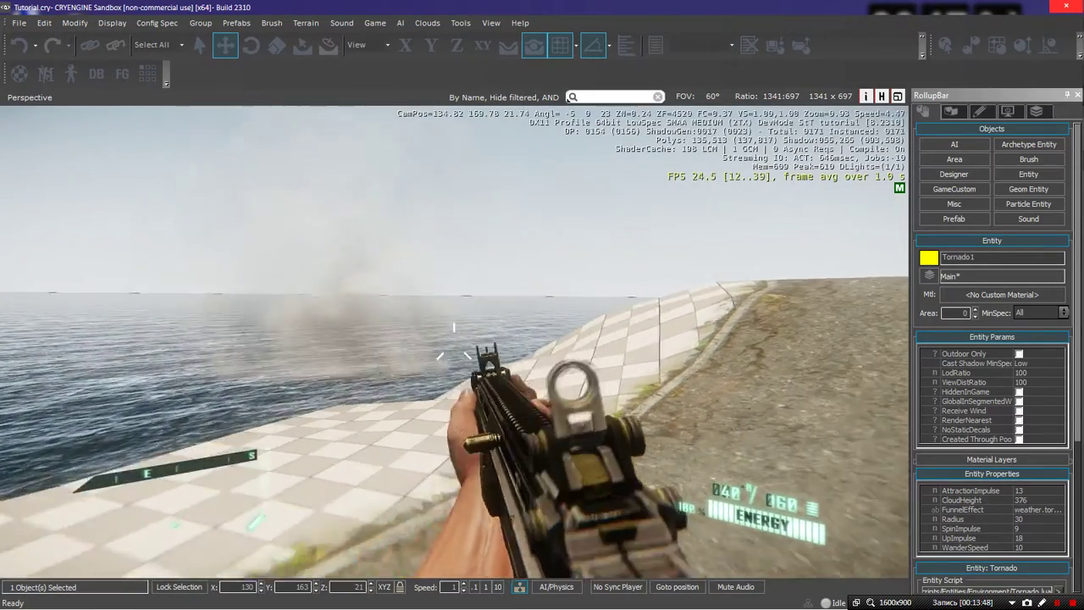
key(w)
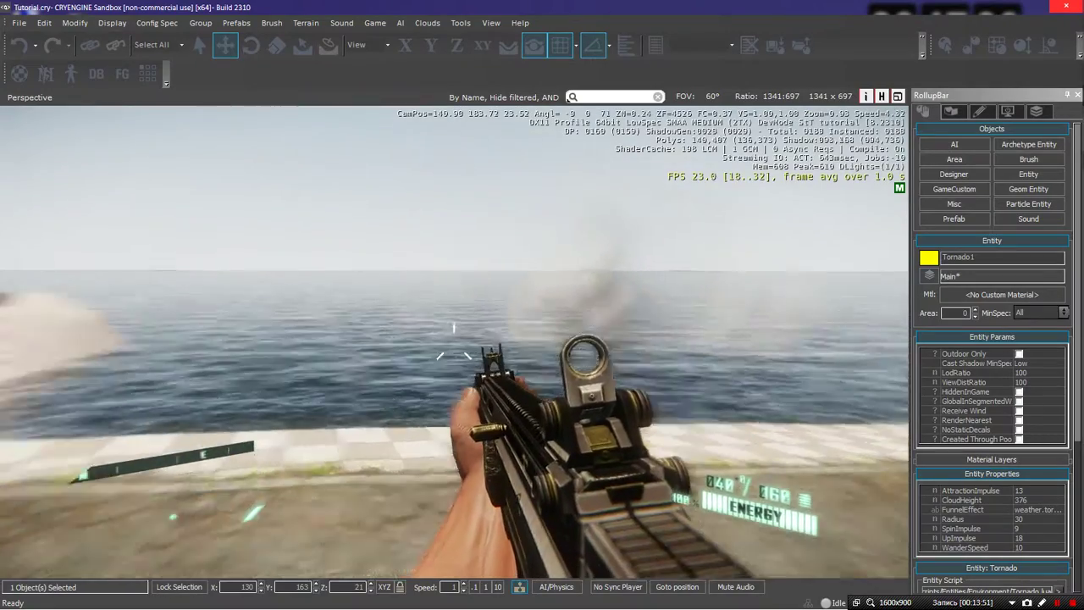
key(w)
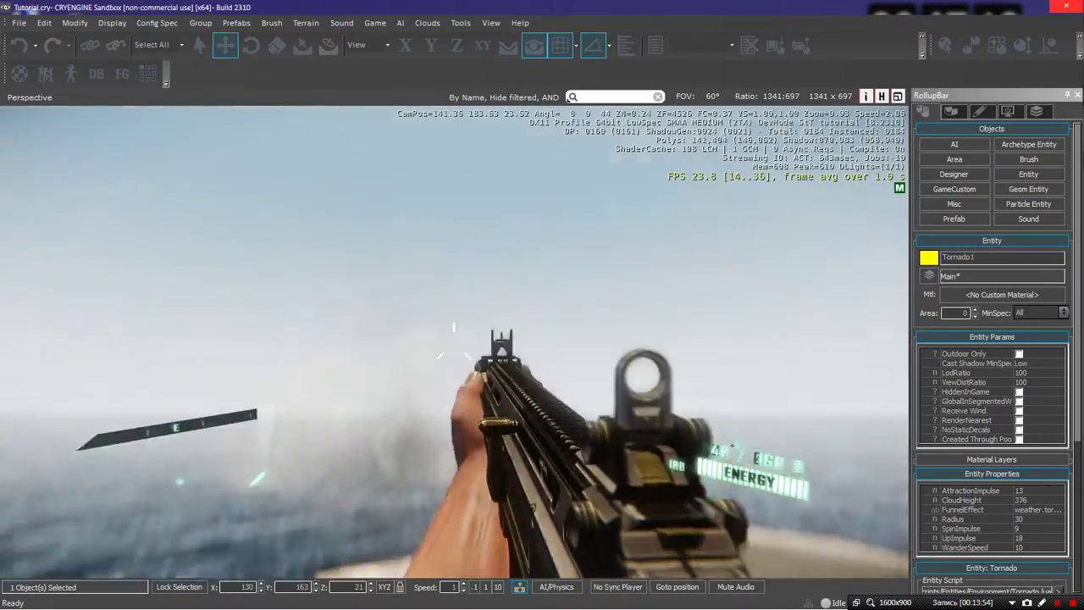
Leave game mode and delete the Tornado entity at the road bend
key(d)
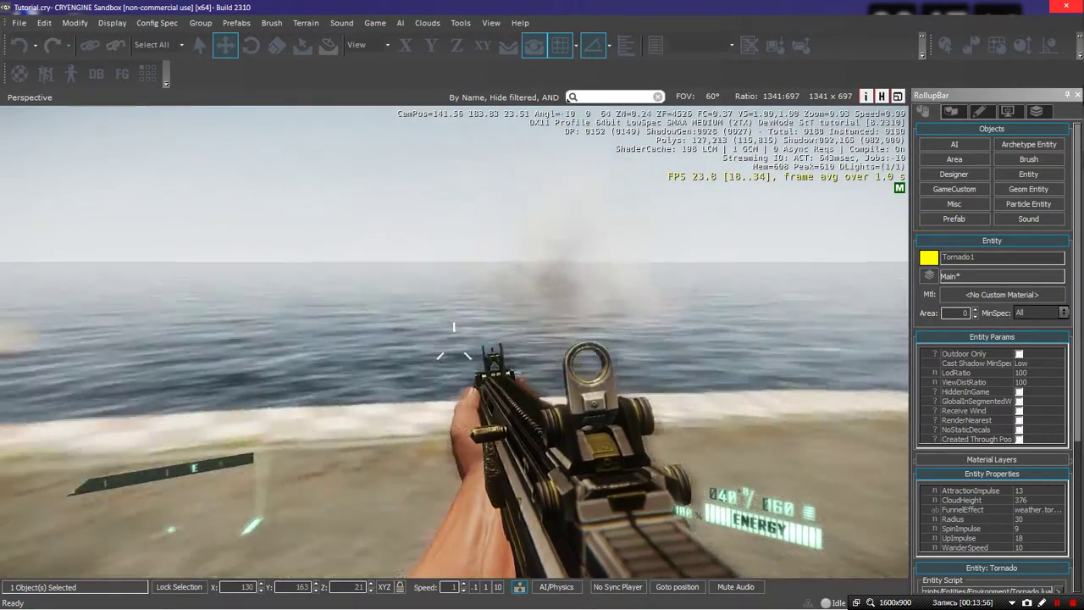
key(Escape)
key(s)
mouse_move(554, 274)
right_down()
mouse_move(542, 313)
mouse_move(554, 276)
right_up()
key(Delete)
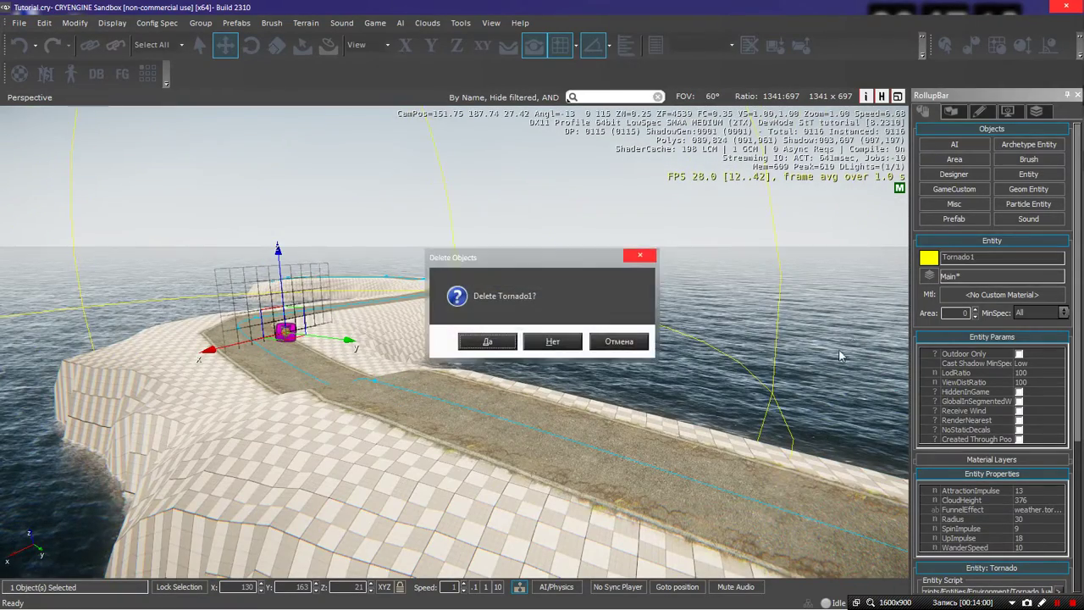
key(Return)
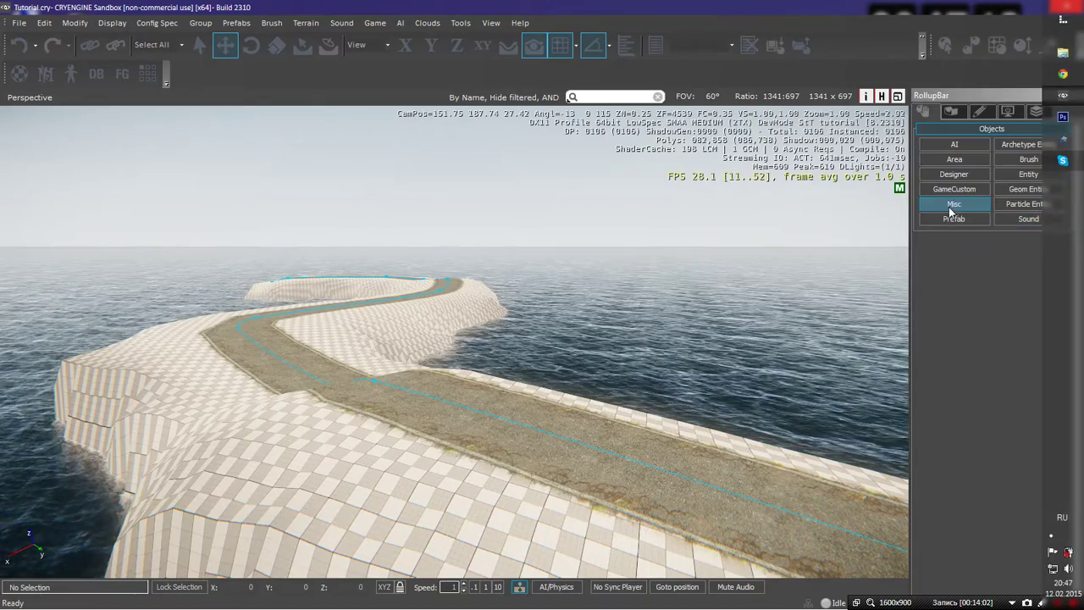
Browse the entity library, closing the Environment category and checking what the Particle category contains
click(953, 204)
click(1044, 175)
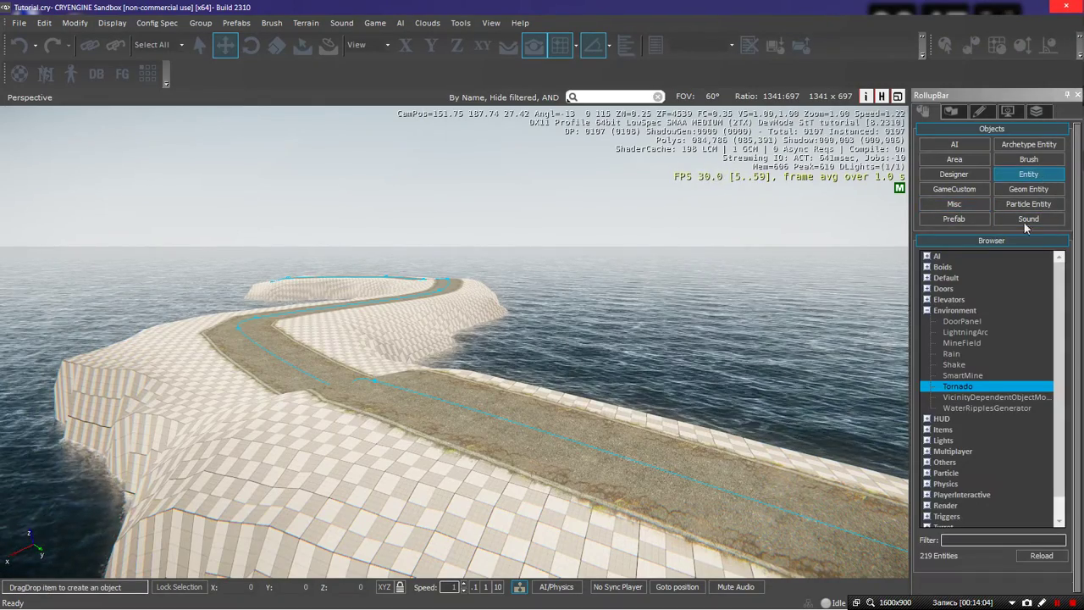
right_drag(762, 347, 708, 368)
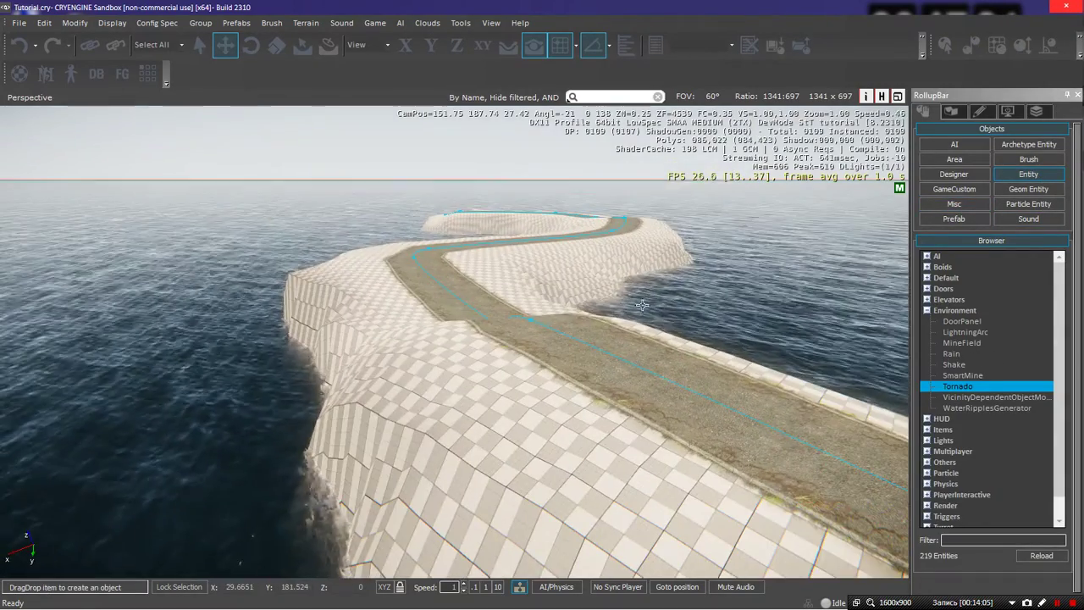
click(940, 310)
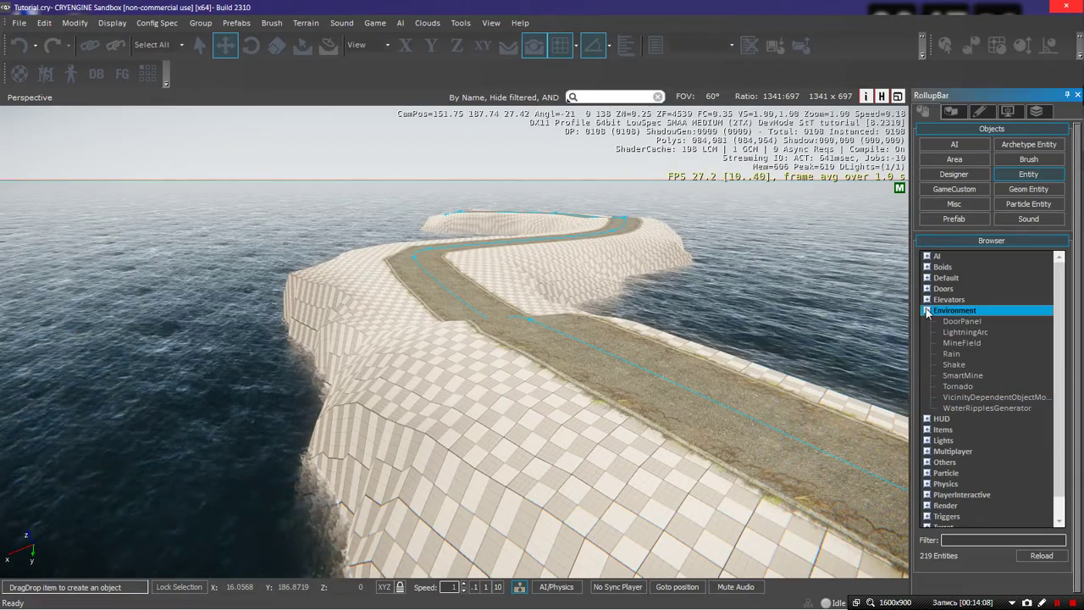
click(927, 310)
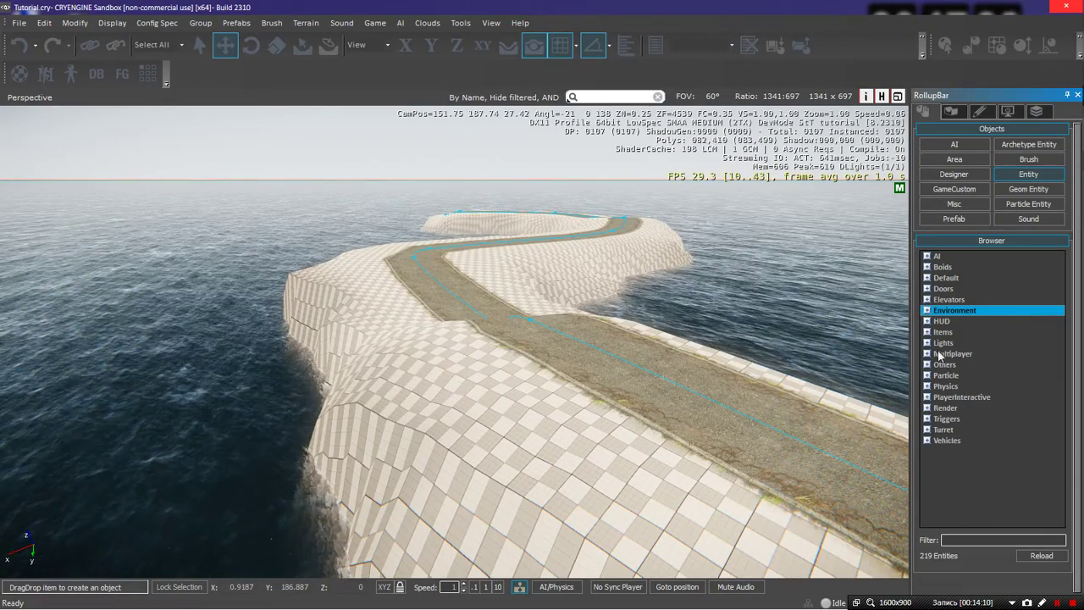
click(927, 375)
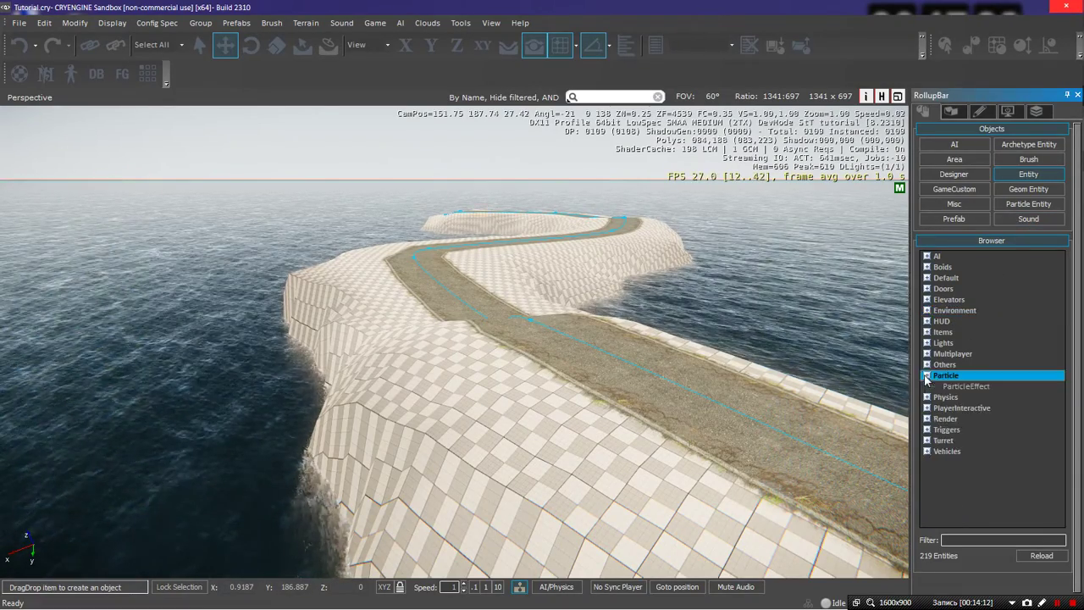
click(927, 375)
Place the weather > Rain > space_loop particle entity at the road's edge, at about X 142, Y 181, Z 22
click(1051, 205)
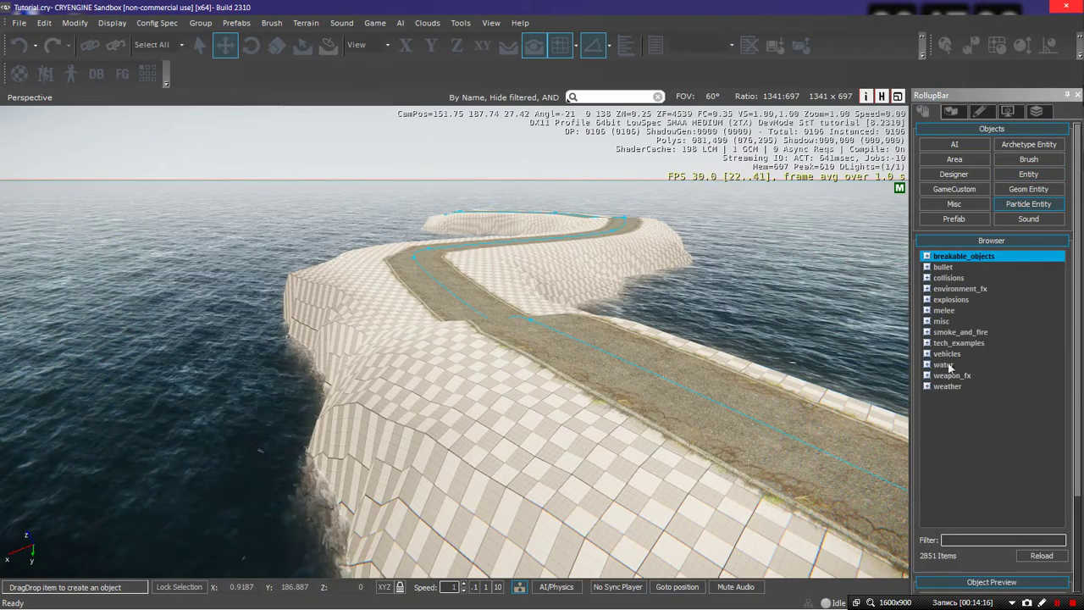
click(928, 387)
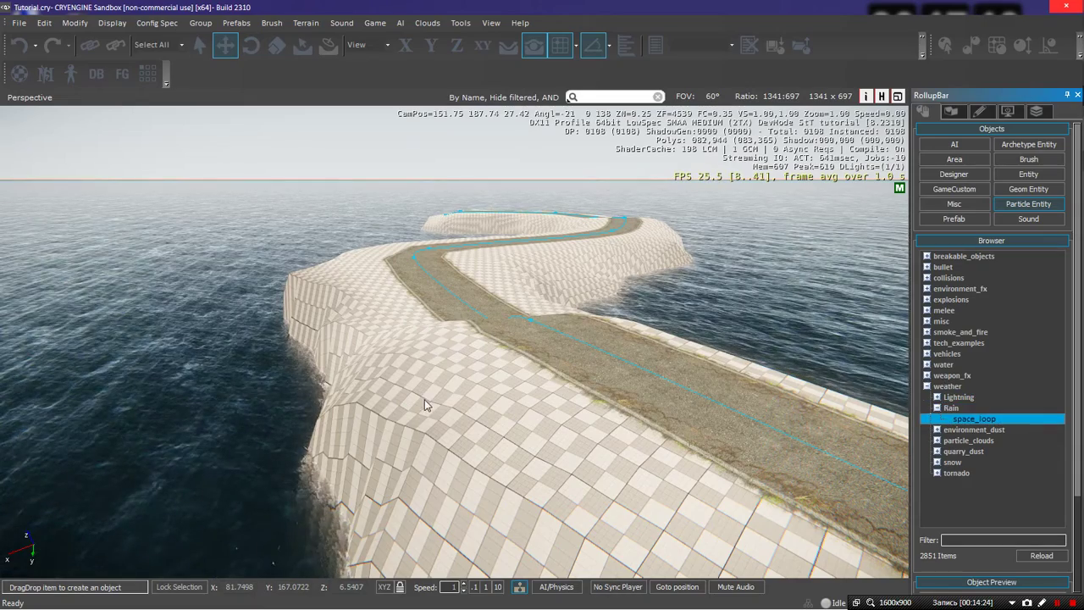
drag(426, 405, 422, 400)
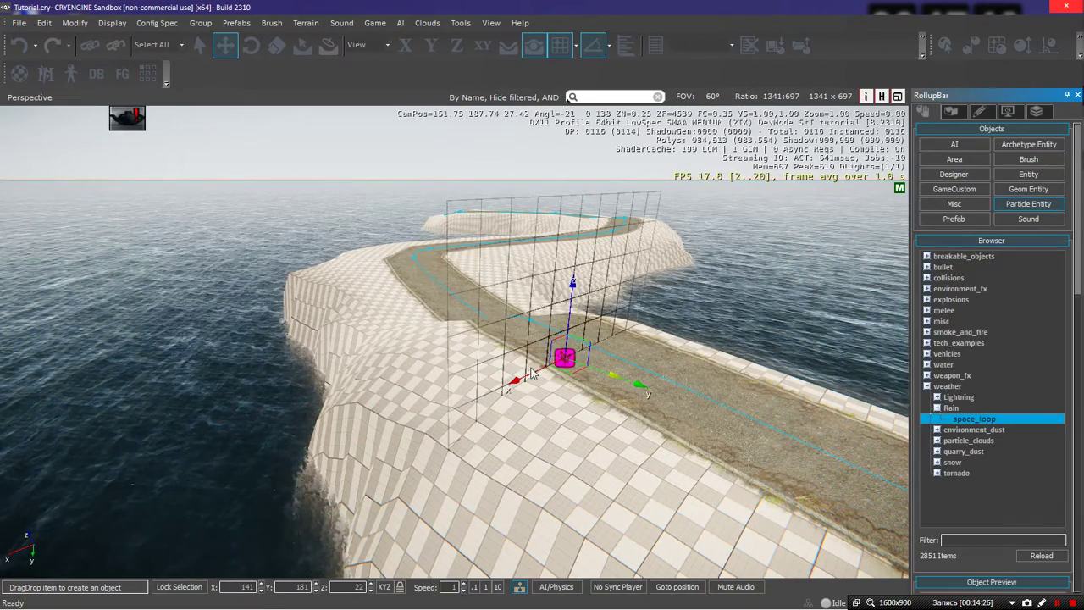
click(532, 372)
Move the rain particle entity off the road to X 143 and raise it to Z 23
key(w)
right_drag(653, 371, 555, 373)
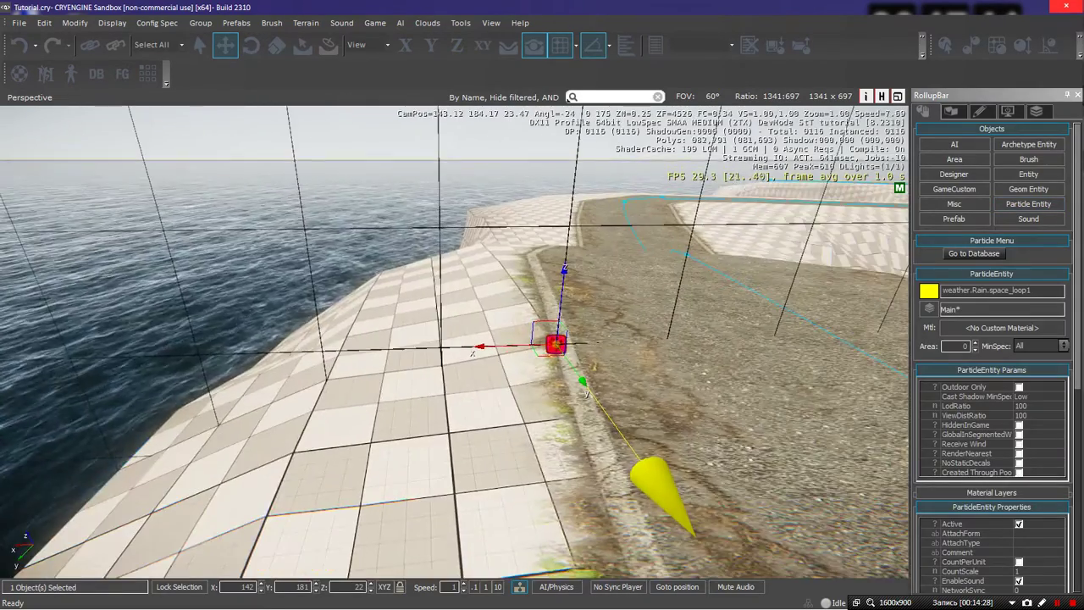
scroll(566, 281, up, 4)
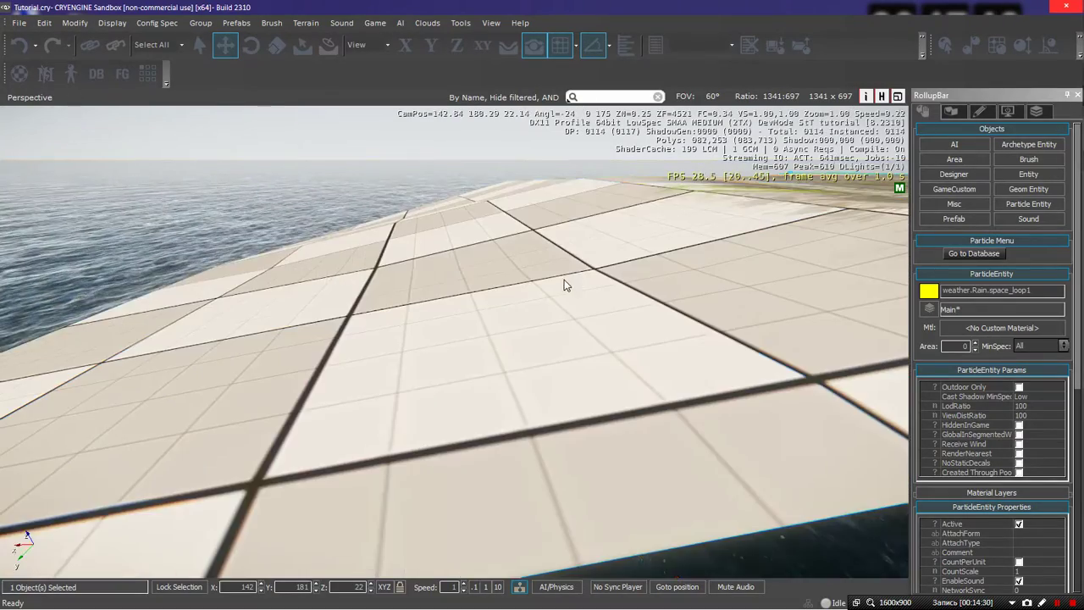
scroll(571, 286, down, 6)
scroll(508, 330, up, 5)
scroll(441, 375, down, 2)
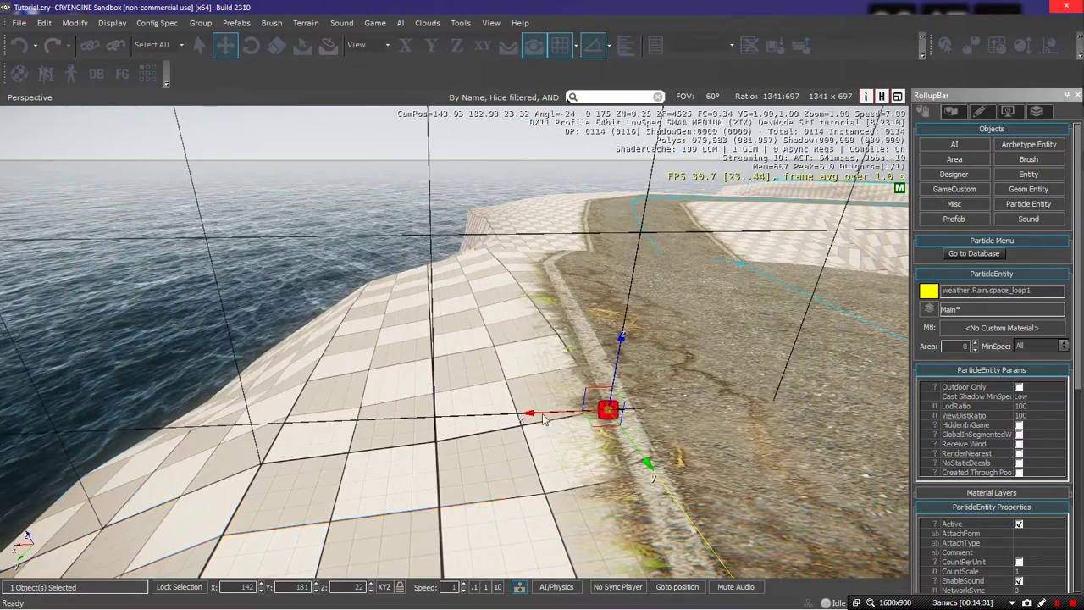
drag(527, 413, 349, 421)
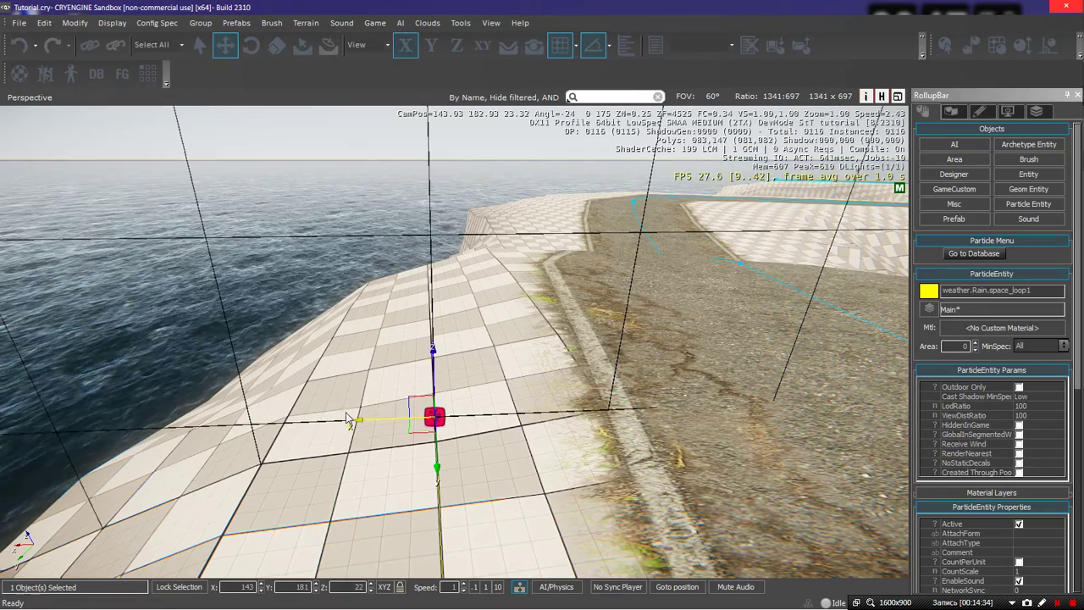
drag(432, 350, 488, 260)
Set the rain particle entity's Scale property to 2
right_drag(497, 292, 580, 293)
key(d)
key(w)
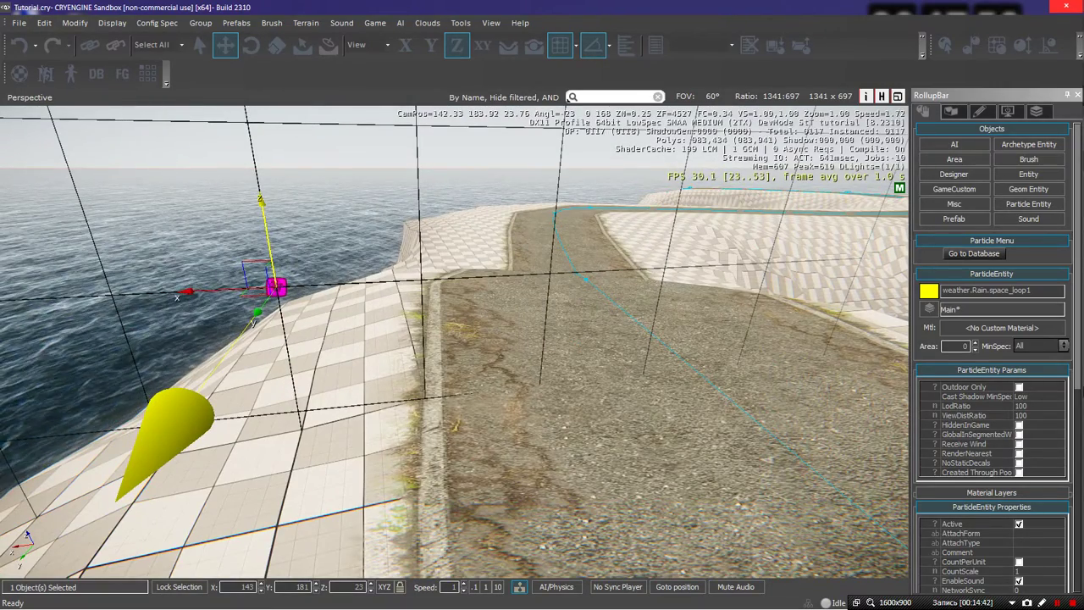
scroll(1078, 383, down, 5)
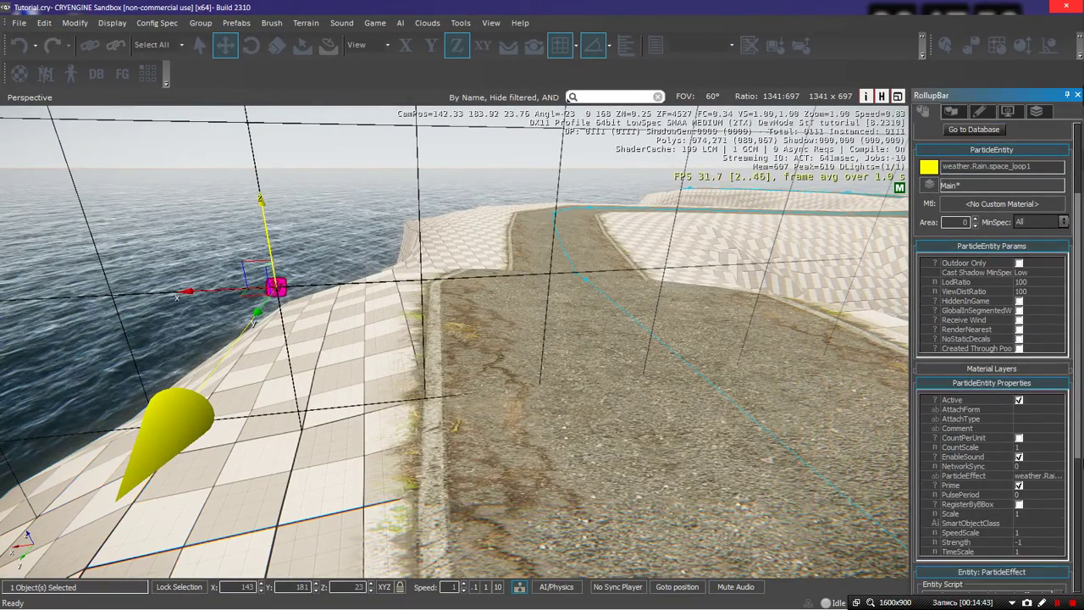
scroll(1078, 383, down, 2)
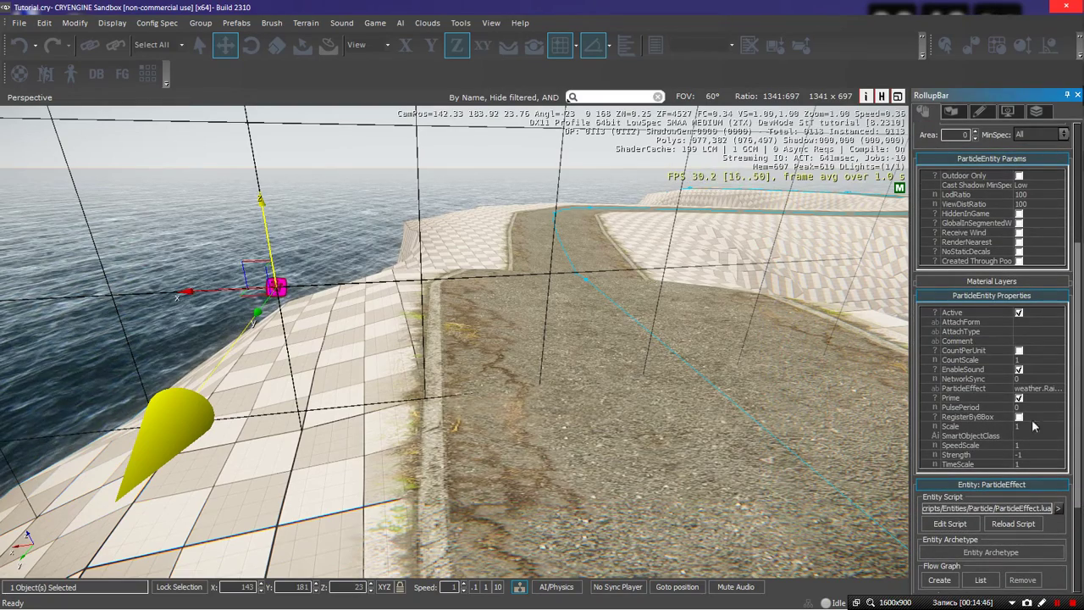
click(1027, 423)
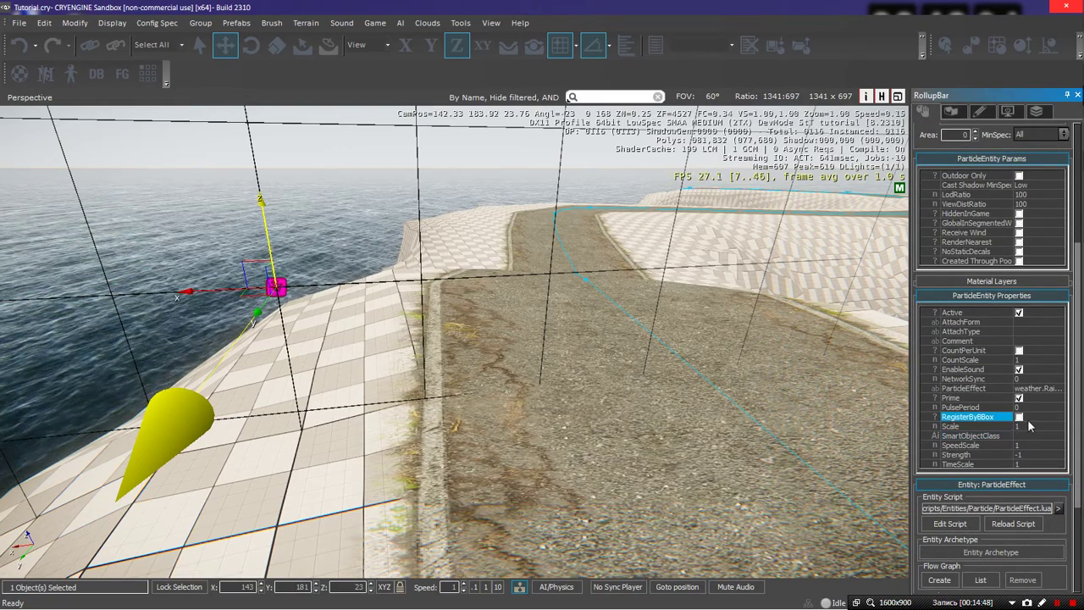
click(1032, 426)
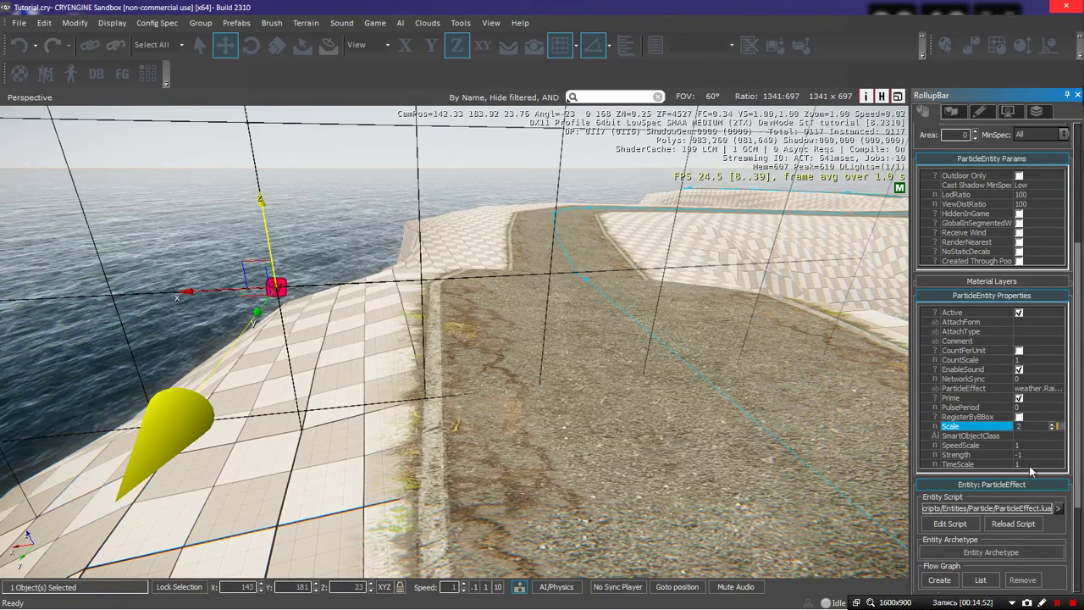
Set the rain particle entity's CountScale property to 10
scroll(1030, 464, down, 8)
scroll(1027, 440, up, 8)
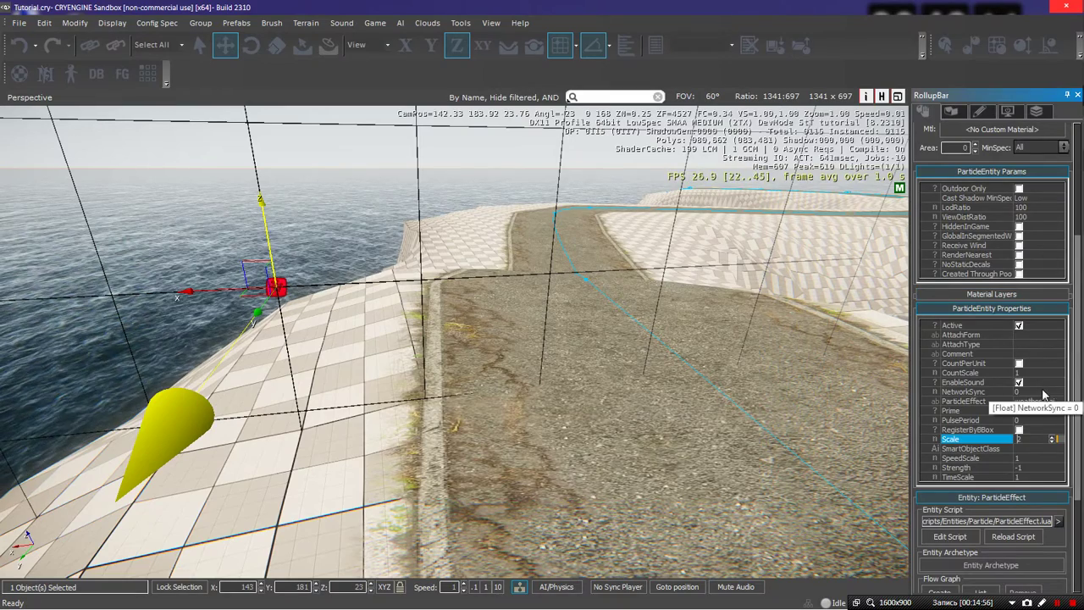
click(1041, 374)
text(0)
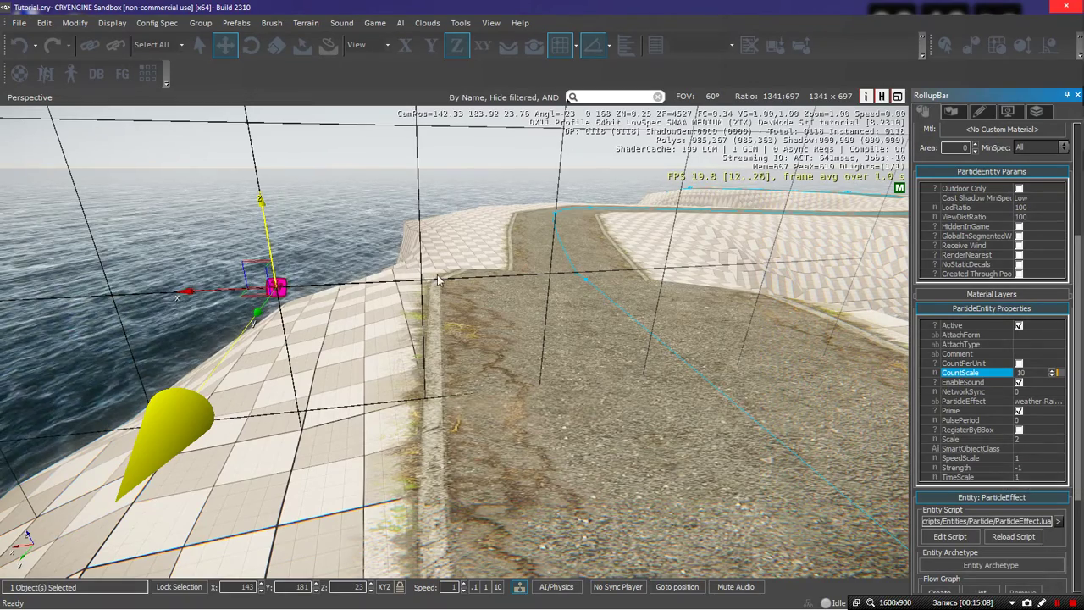
Turn the rain particle entity's Active property off and back on to restart the effect
right_drag(459, 293, 462, 309)
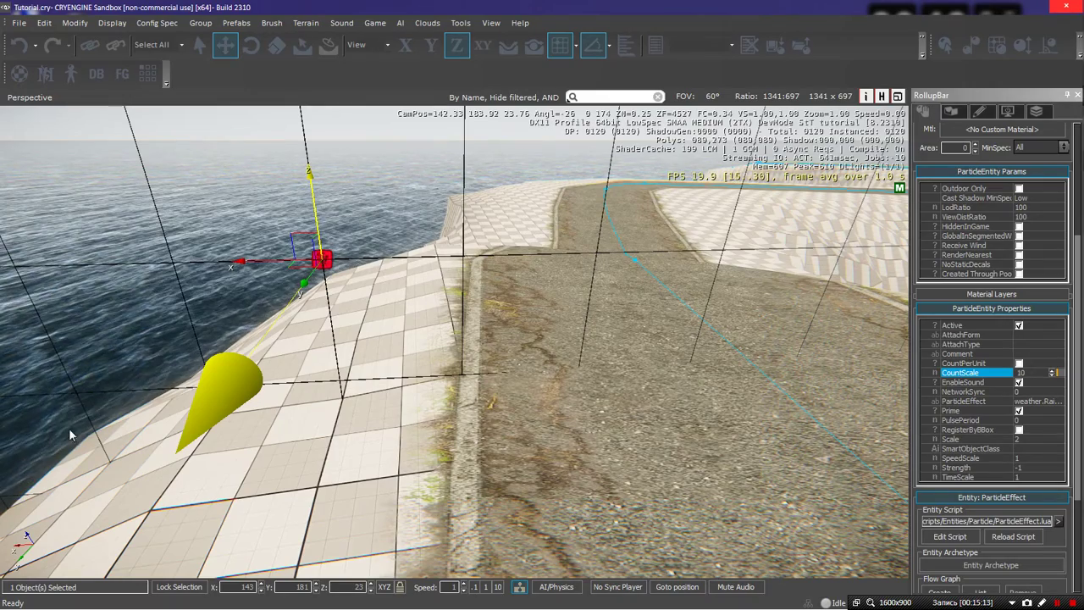
click(1019, 326)
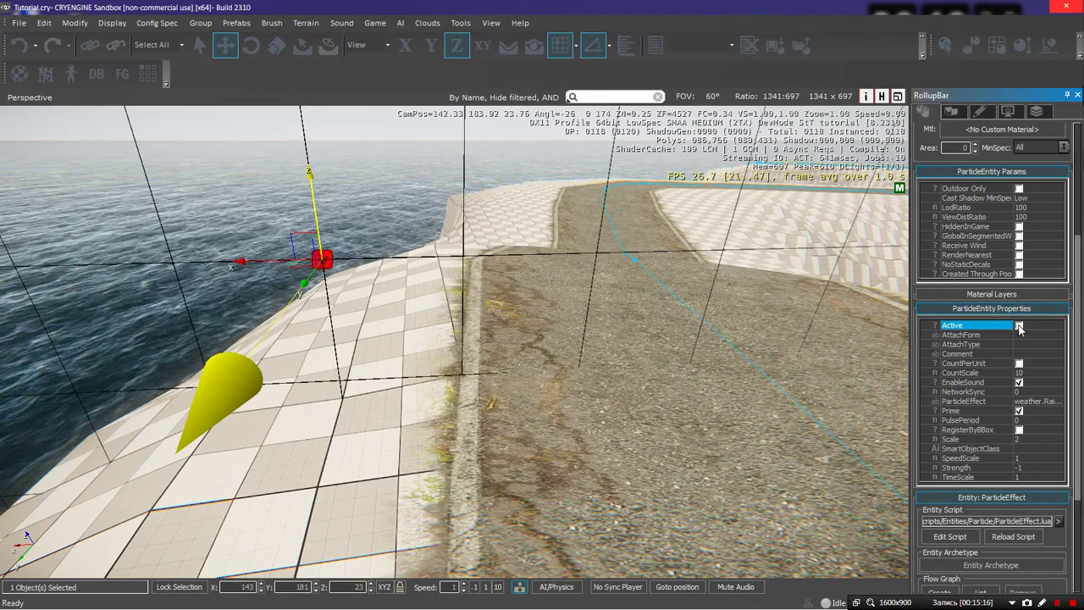
click(1019, 326)
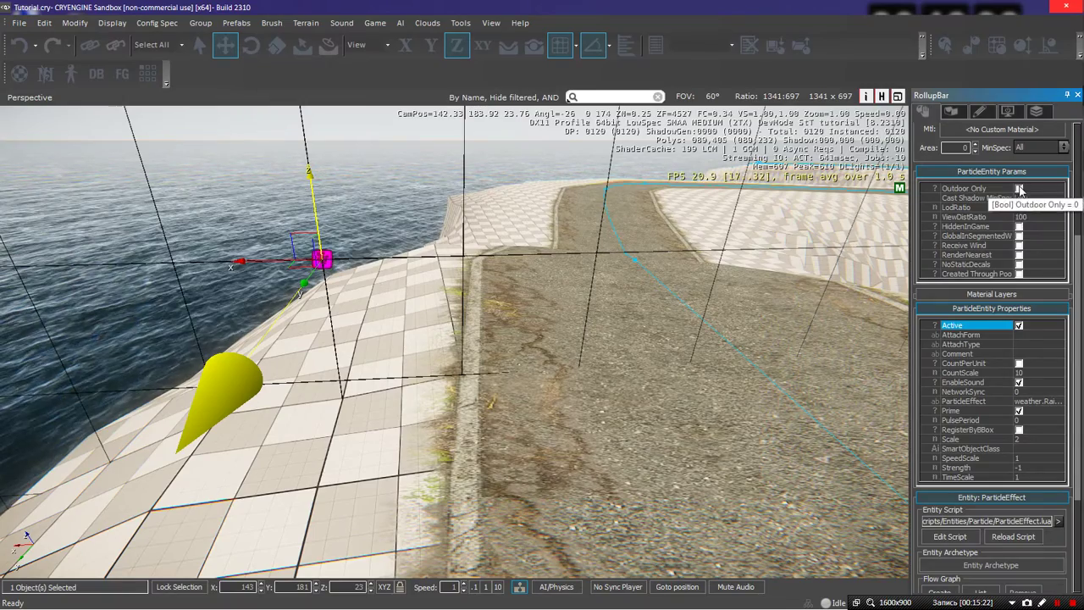
Enable Outdoor Only and CountPerUnit for the rain particle entity, and set its Scale to 20
click(1019, 188)
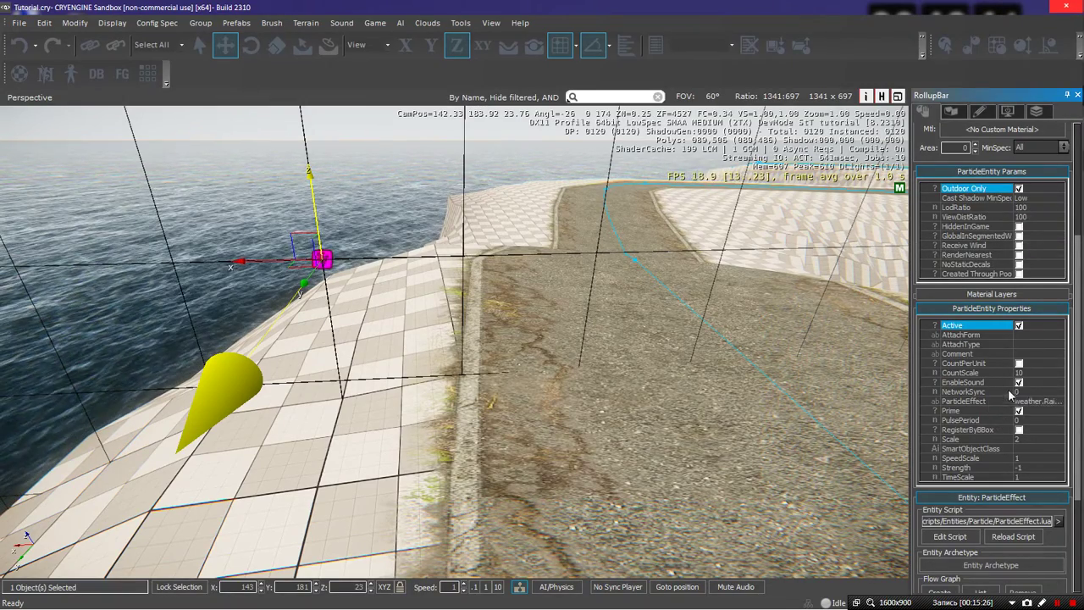
click(1021, 363)
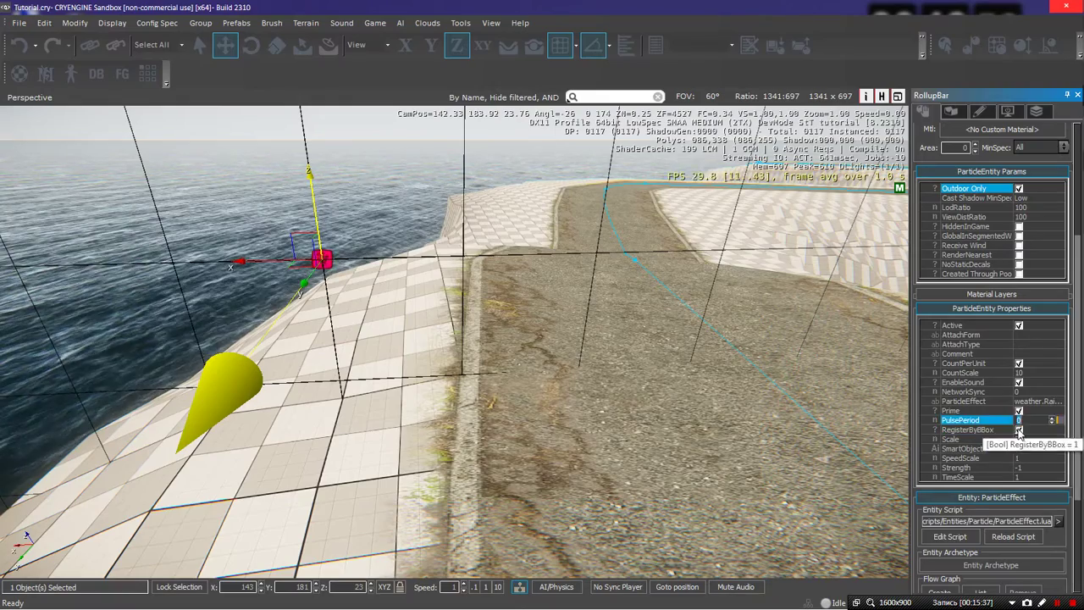
click(1020, 430)
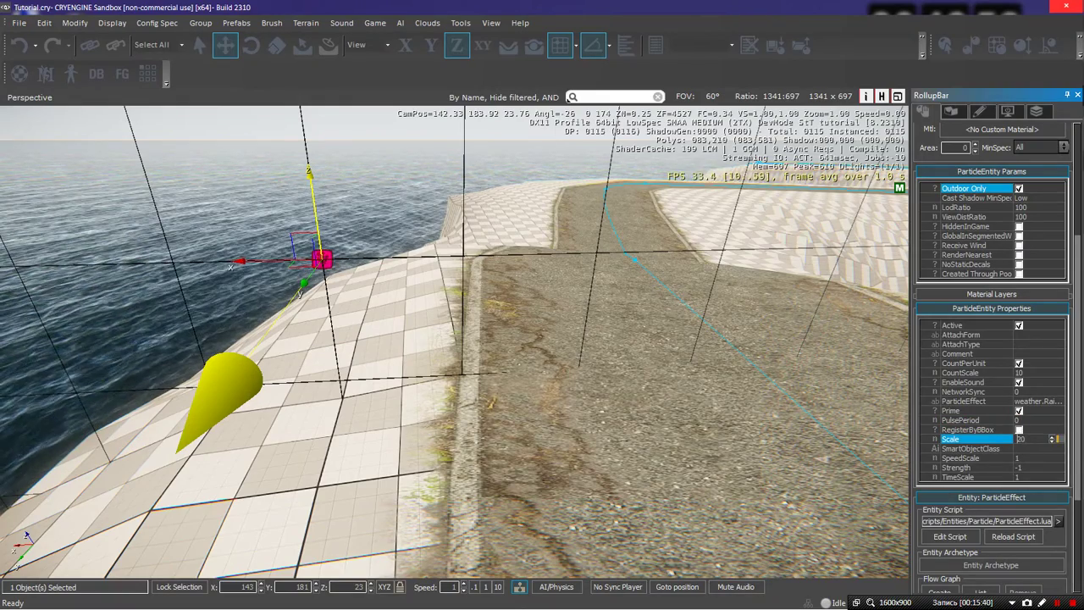
Test the rain particle effect in game mode by looking out over the sea, and return to the editor
right_drag(638, 411, 596, 405)
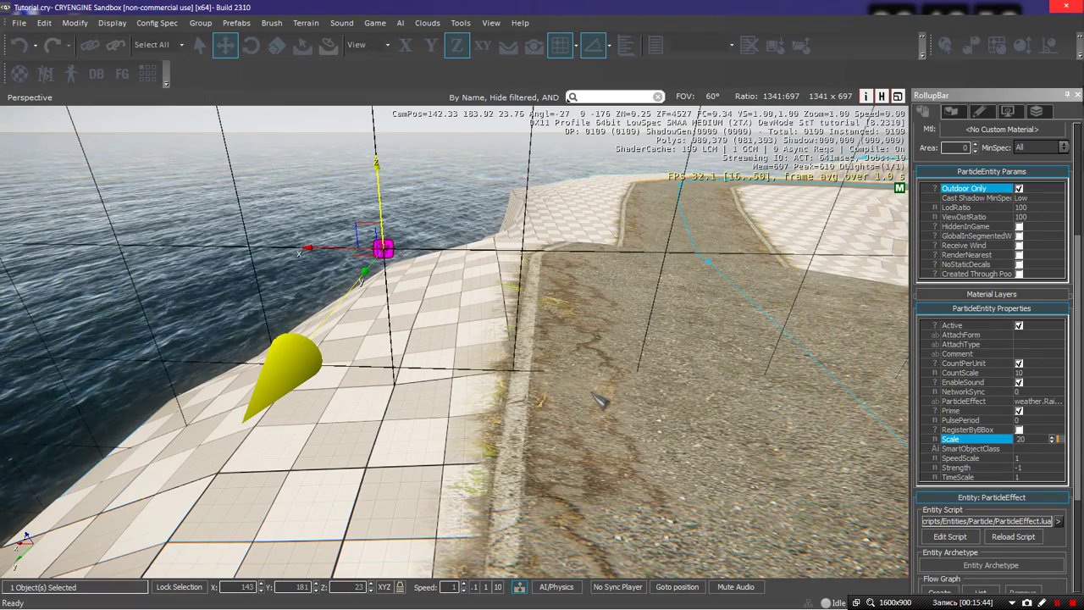
key(ctrl+g)
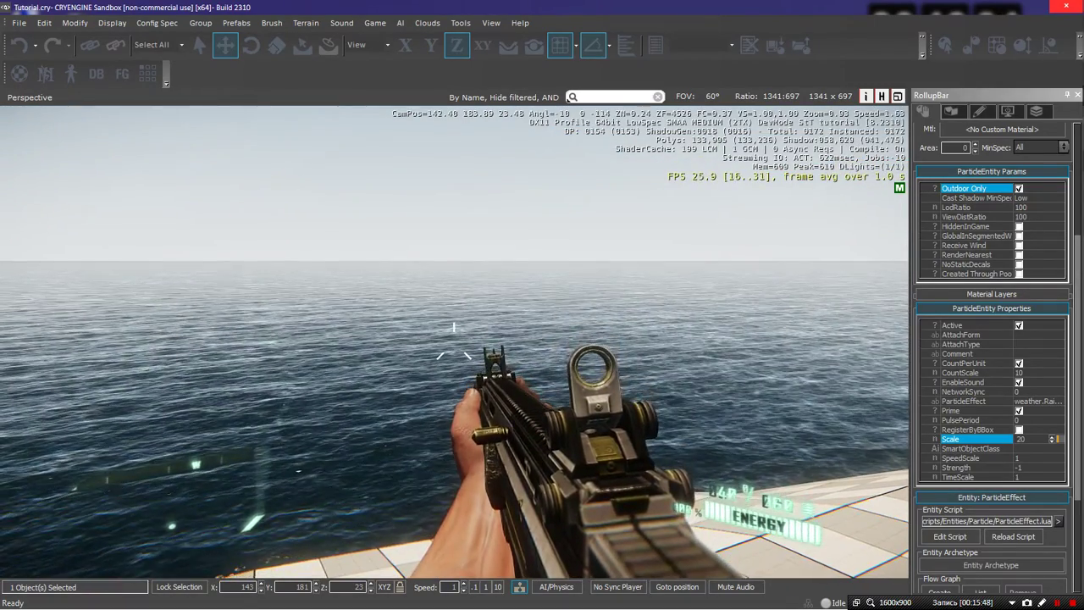
key(Escape)
key(s)
right_drag(620, 400, 626, 400)
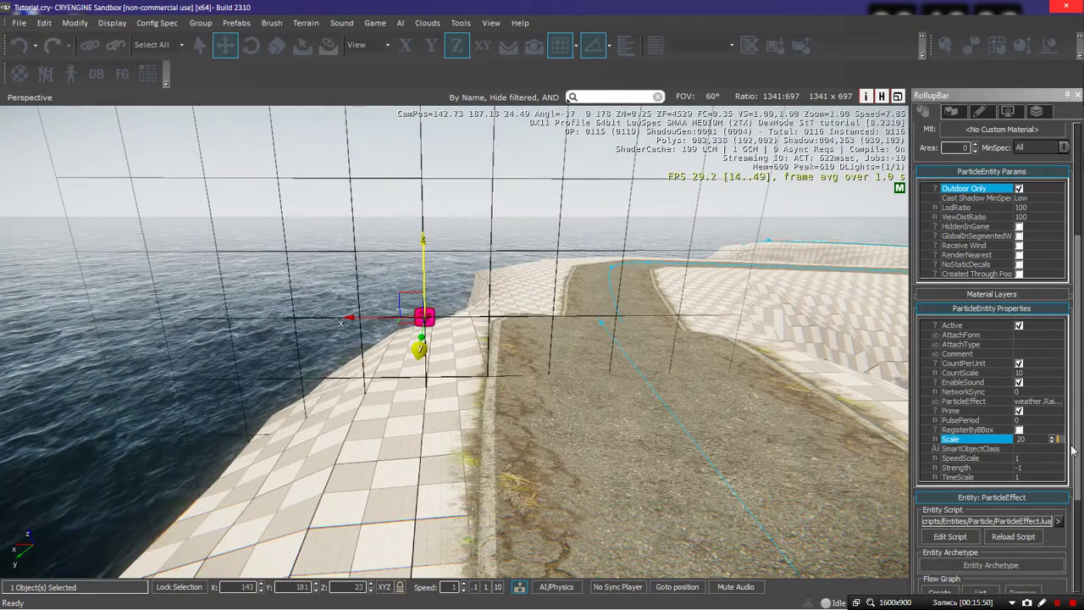
Set the rain particle entity's SpeedScale, Strength and TimeScale to 10 and its Scale to 2
click(1028, 458)
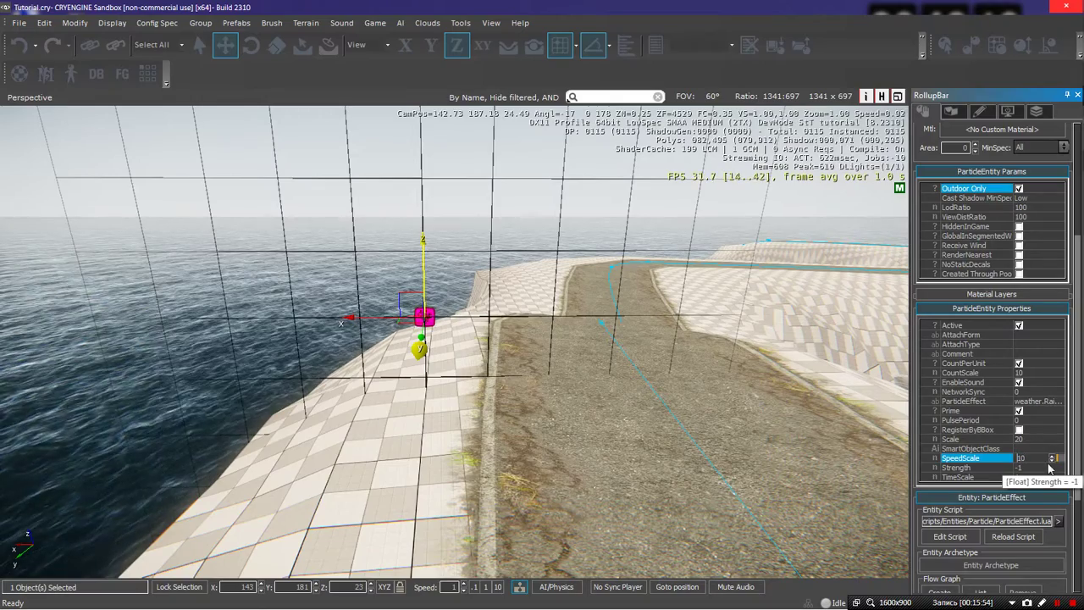
click(1045, 467)
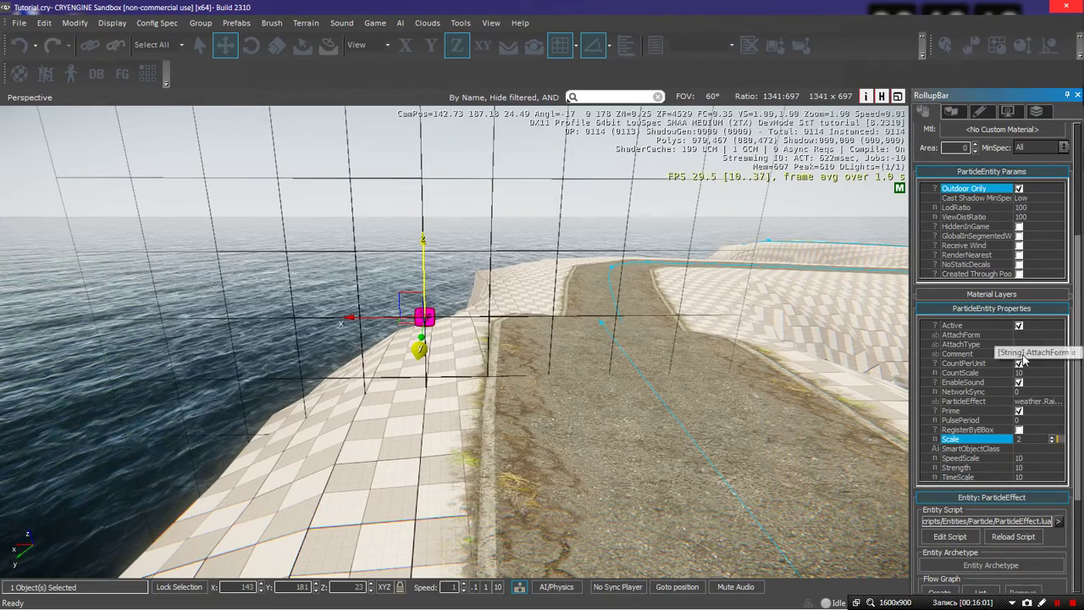
right_drag(454, 341, 456, 358)
key(s)
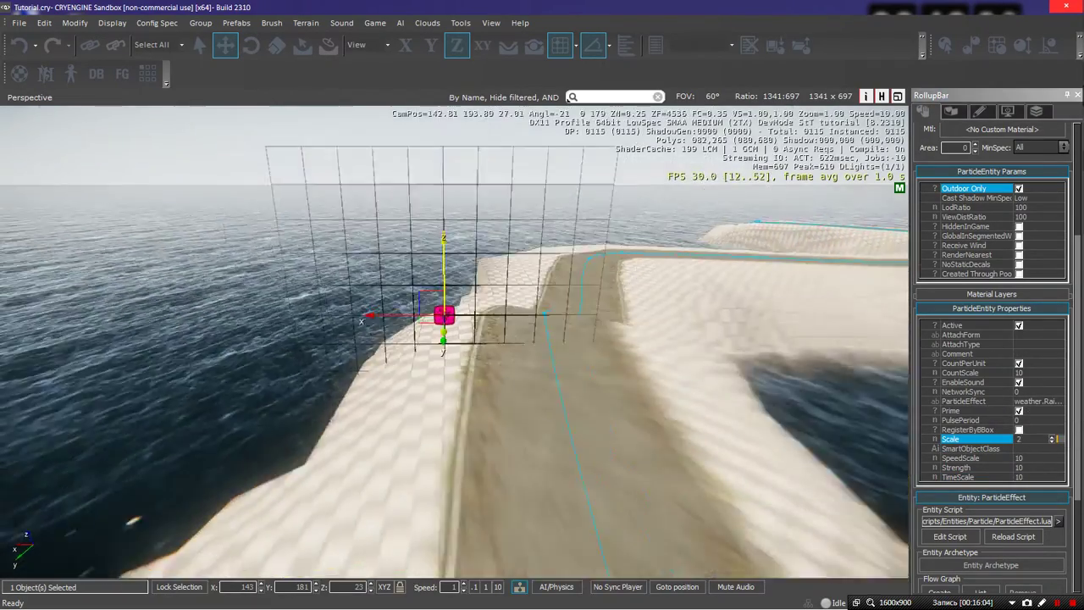
scroll(454, 342, down, 5)
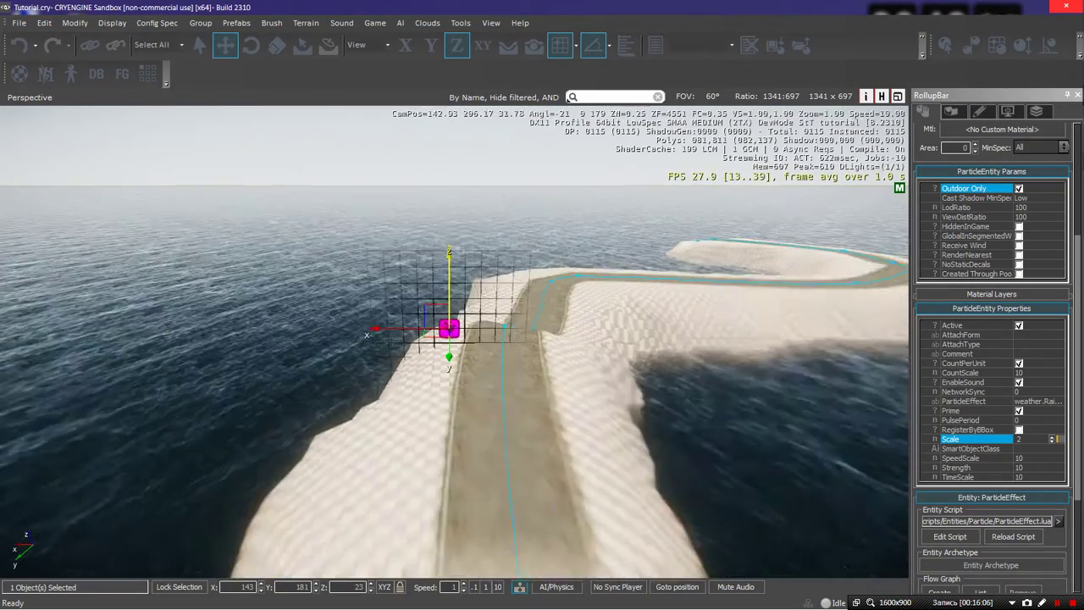
Delete the rain particle entity beside the road
scroll(454, 342, up, 6)
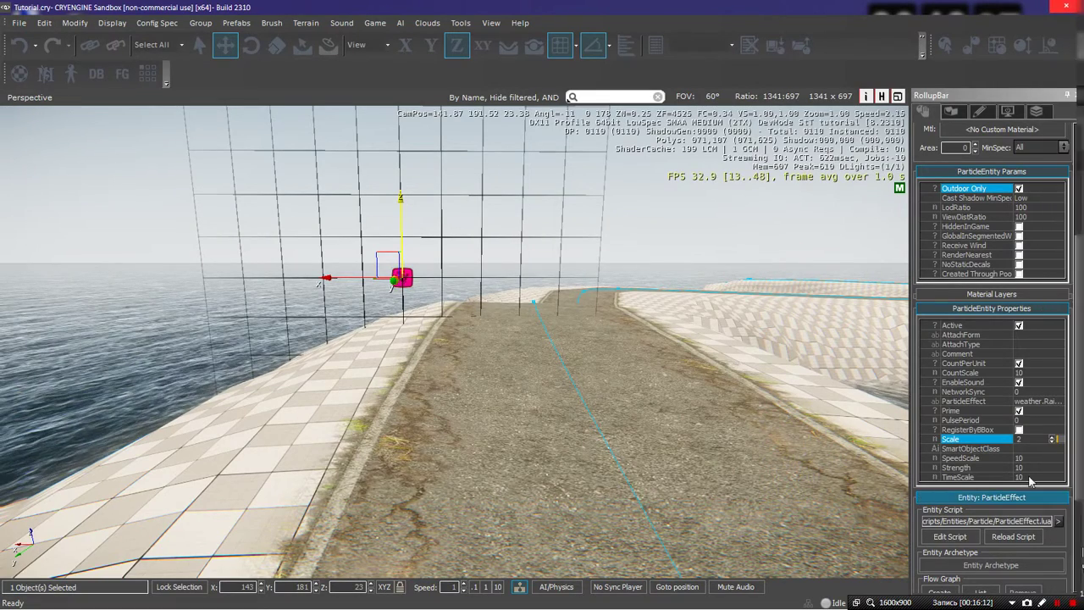
drag(1077, 471, 1078, 573)
scroll(1080, 508, up, 4)
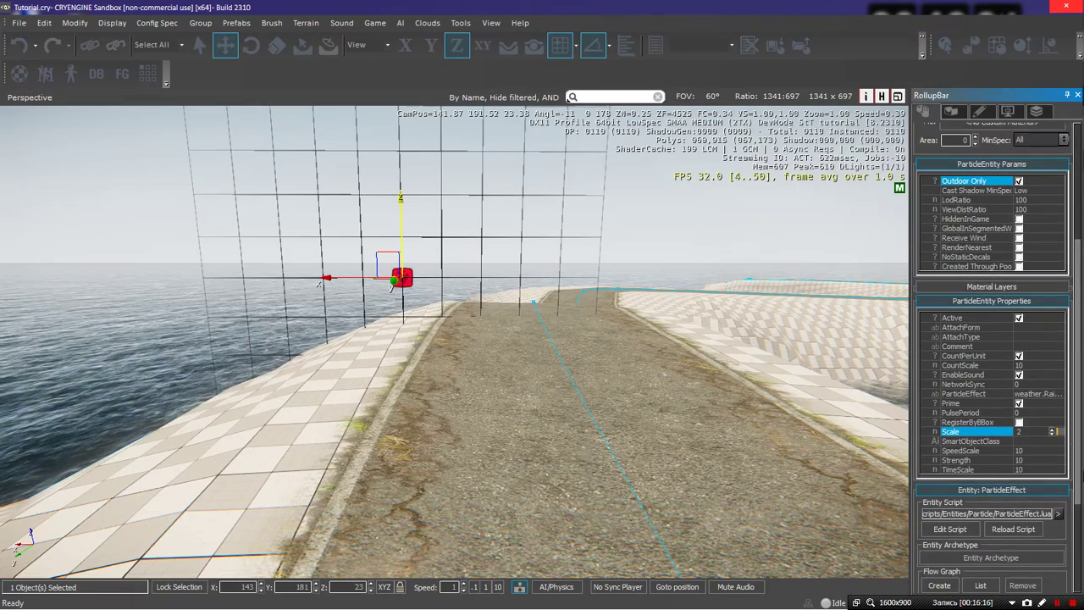
key(w)
right_drag(410, 372, 432, 339)
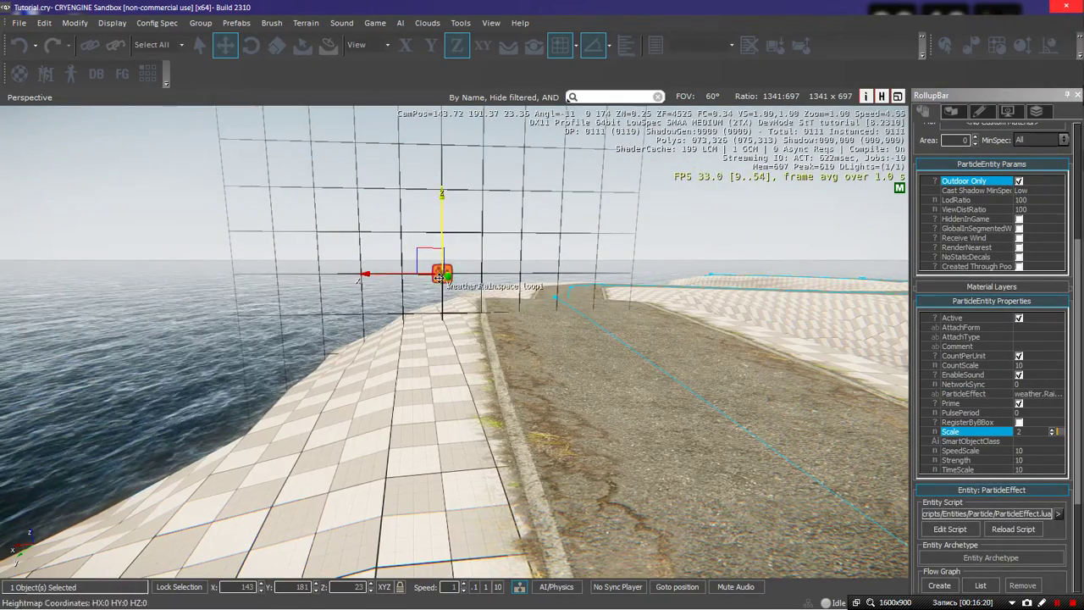
key(Delete)
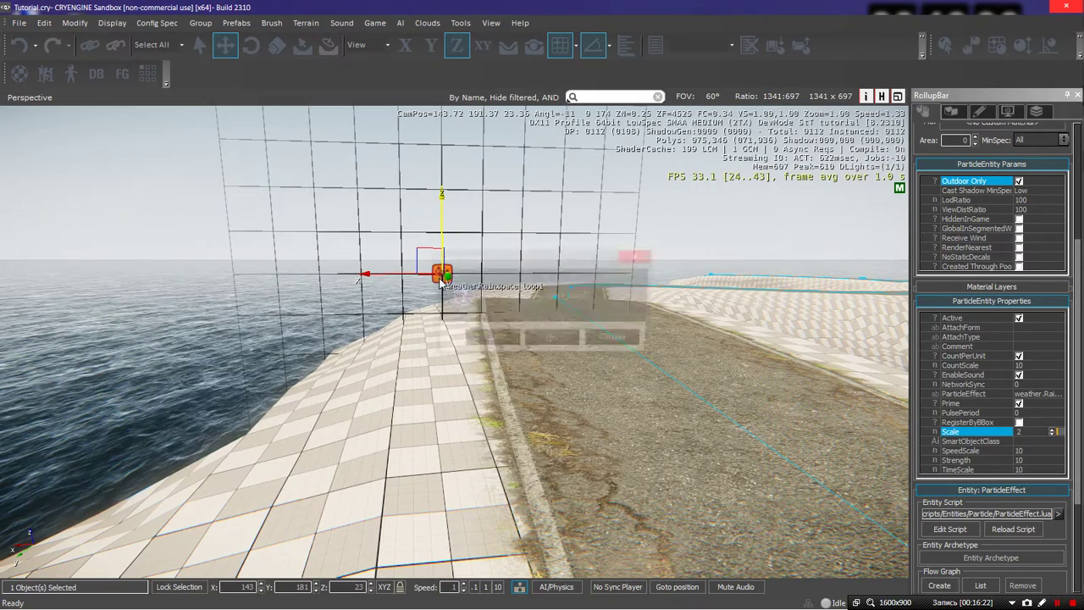
key(Return)
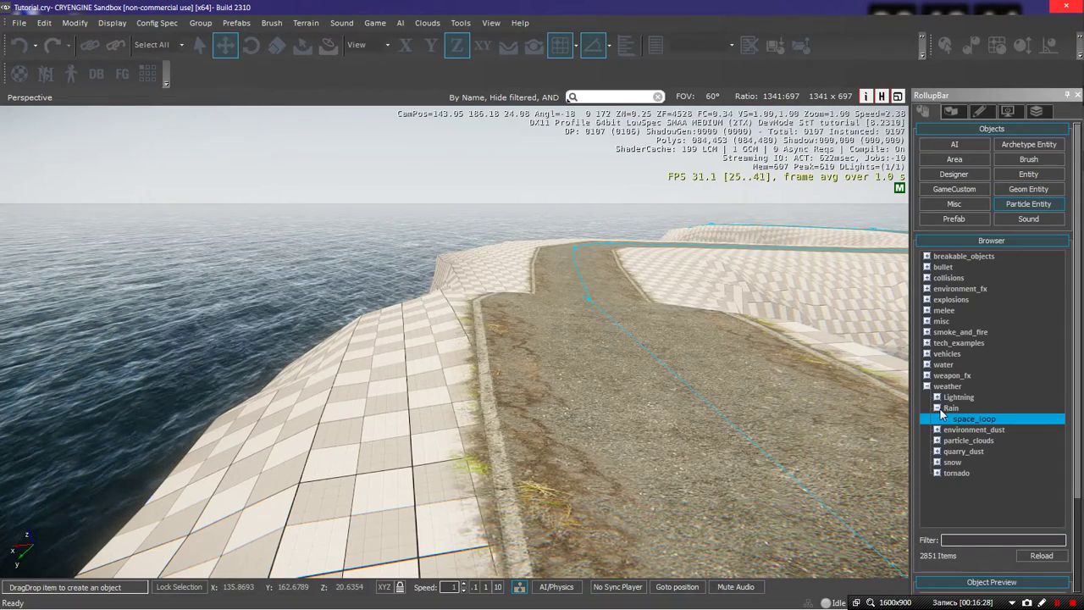
Place the weather snow heavy_snow_sheets close_blur particle effect on the road and raise it to Z 23
click(939, 410)
click(936, 451)
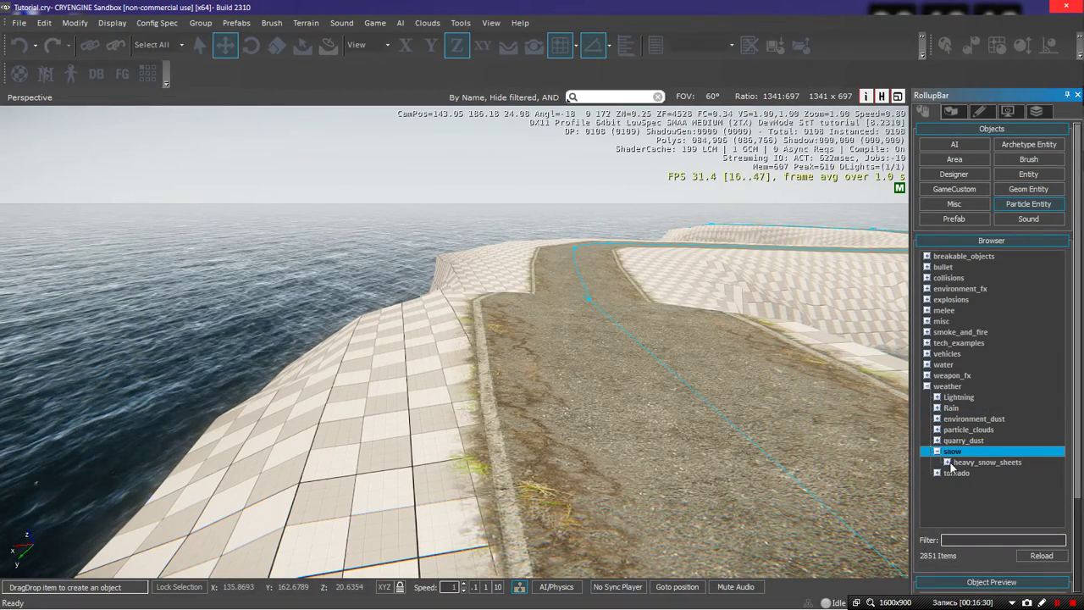
click(948, 463)
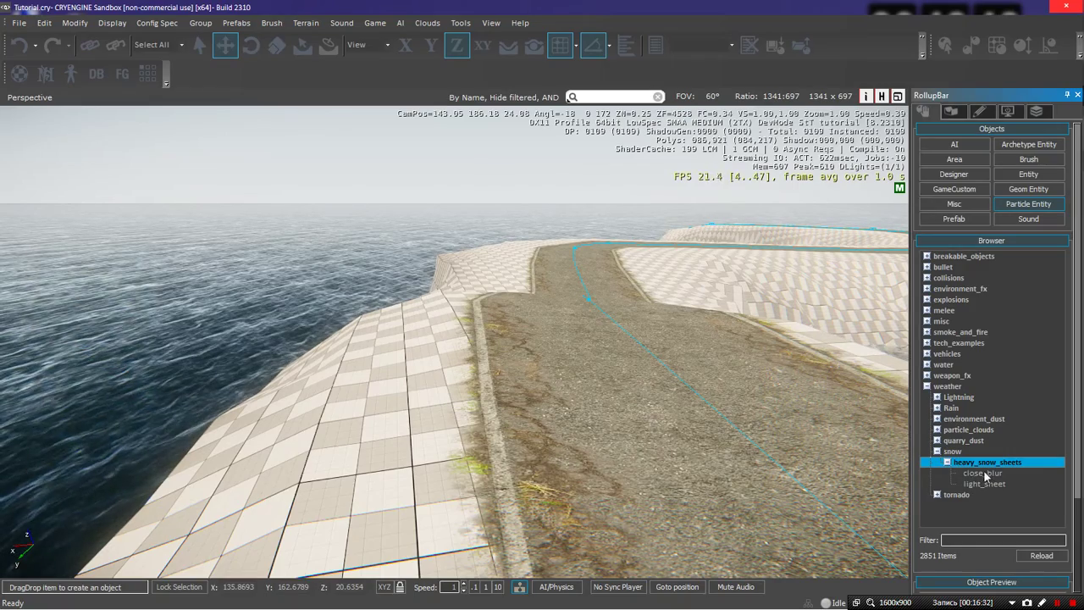
drag(985, 476, 584, 330)
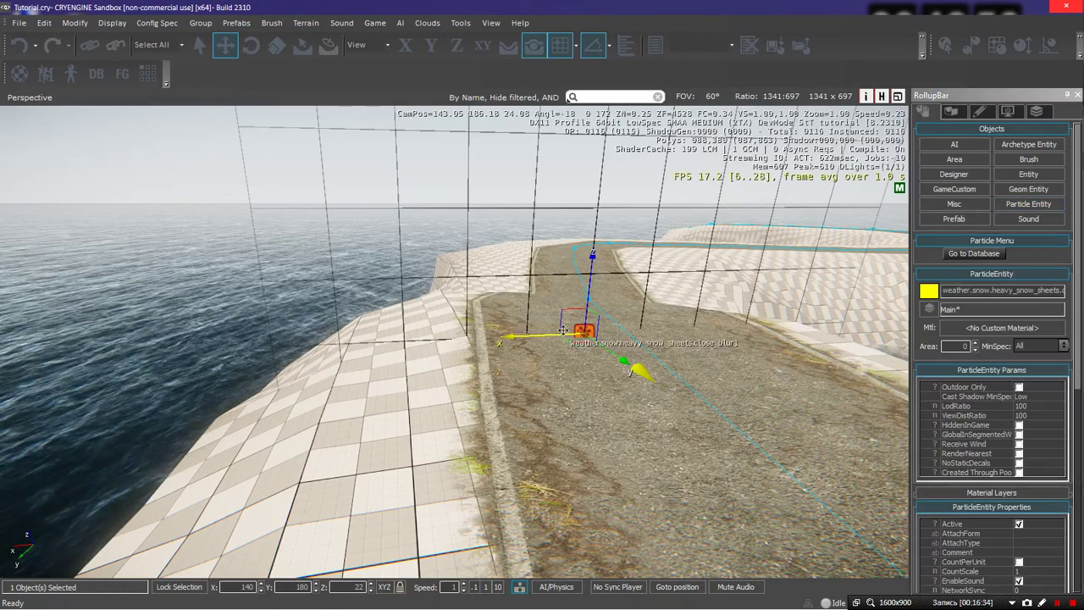
drag(600, 241, 608, 177)
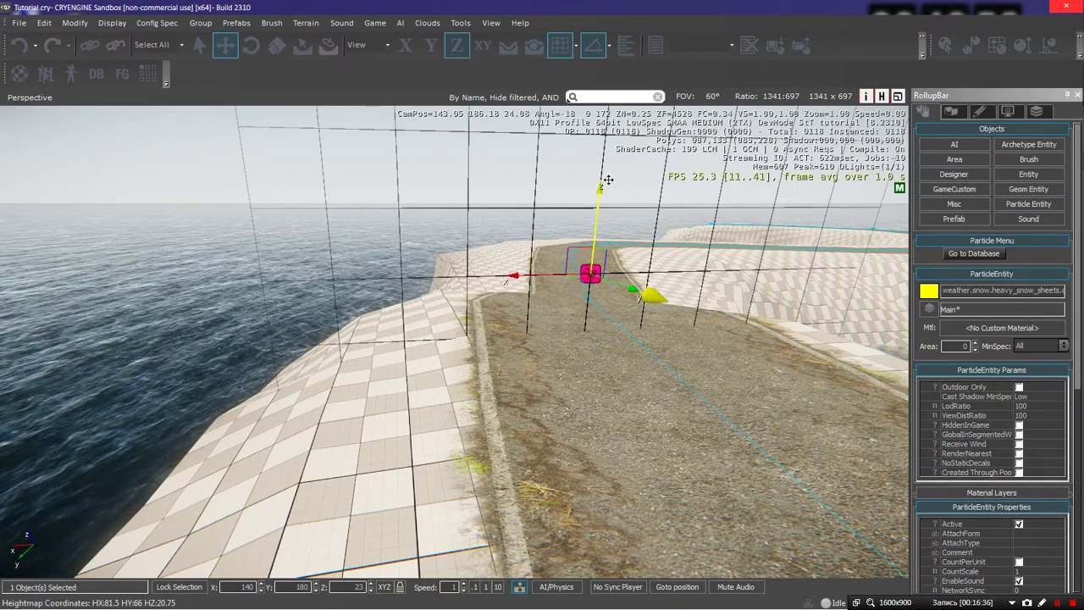
key(w)
right_drag(595, 286, 605, 284)
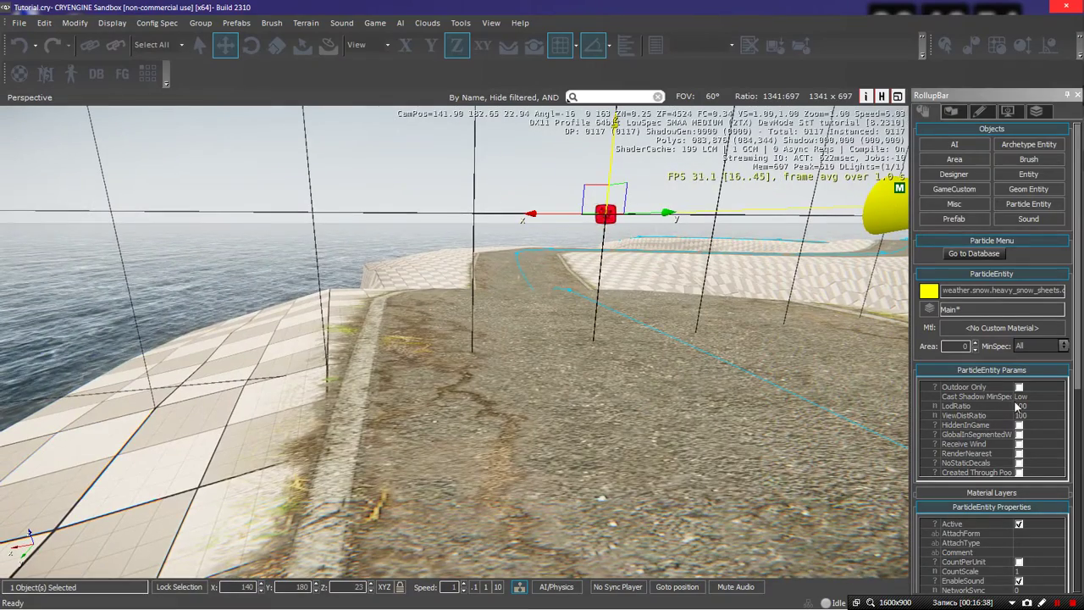
Set the snow particle entity's CountScale to 10 and its TimeScale and Scale to 2, and turn CountPerUnit on and back off
drag(1077, 365, 1074, 453)
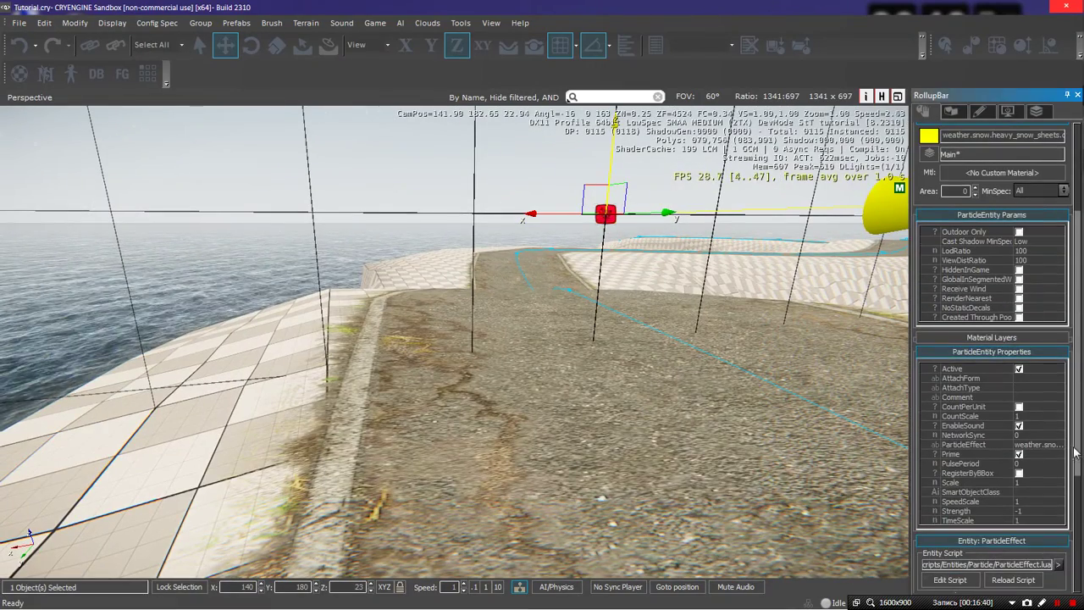
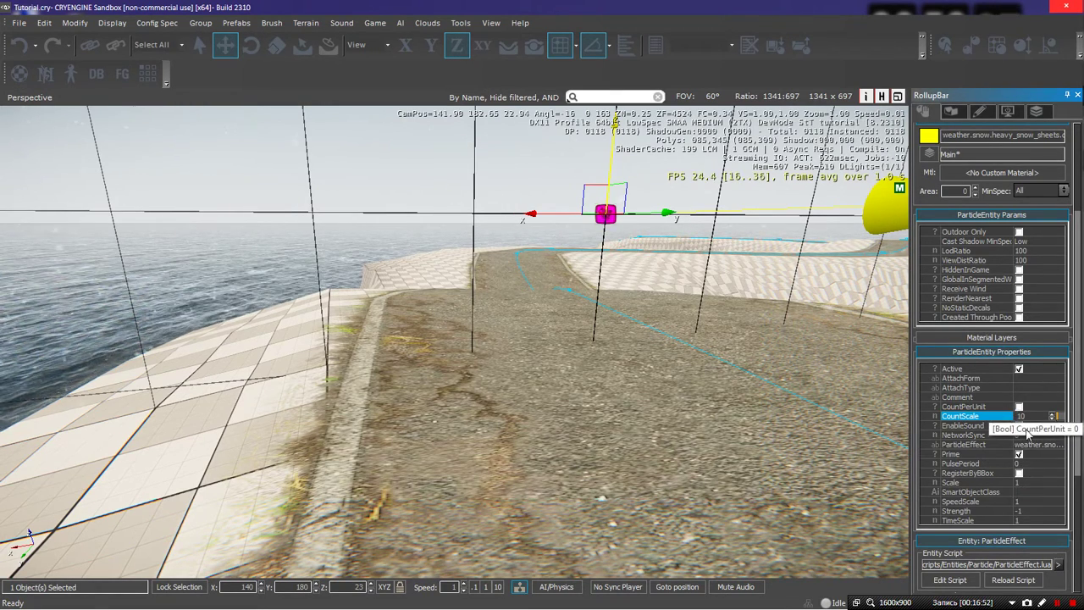
click(1028, 519)
text(2)
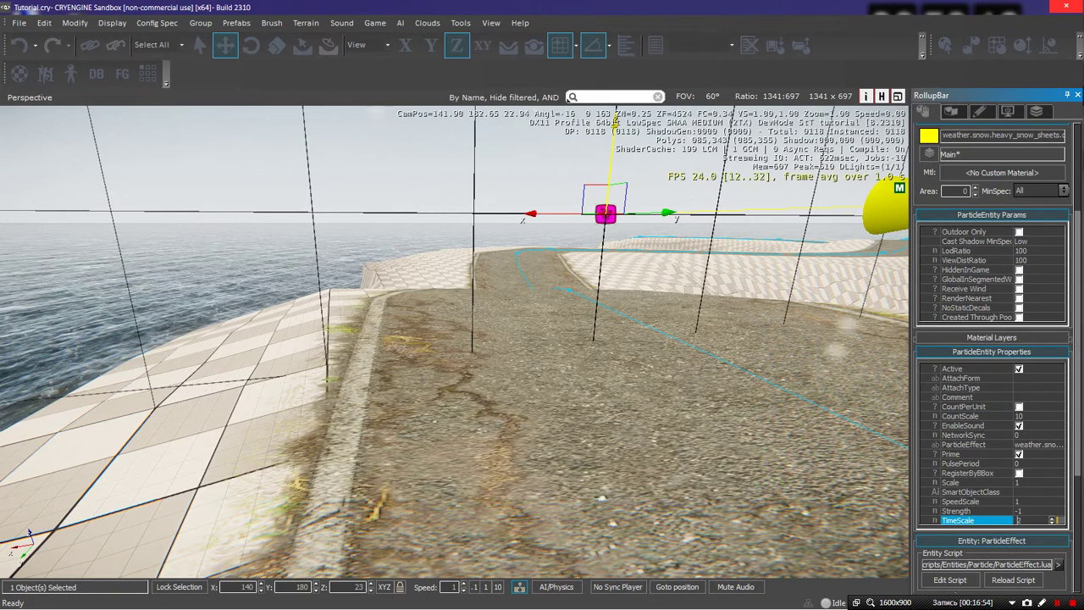
click(1031, 483)
text(0)
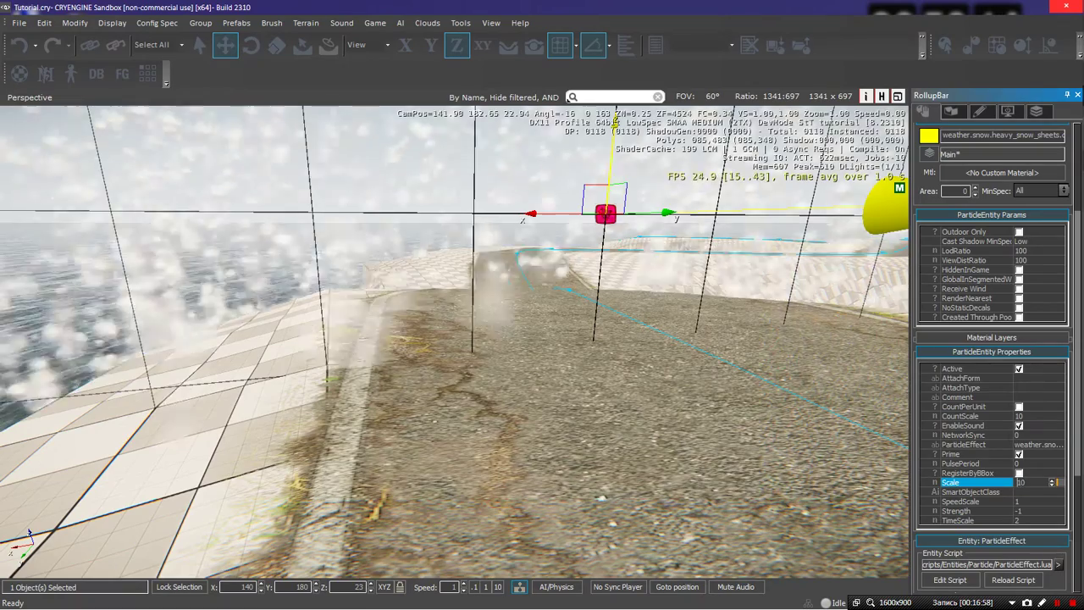
key(BackSpace)
key(BackSpace)
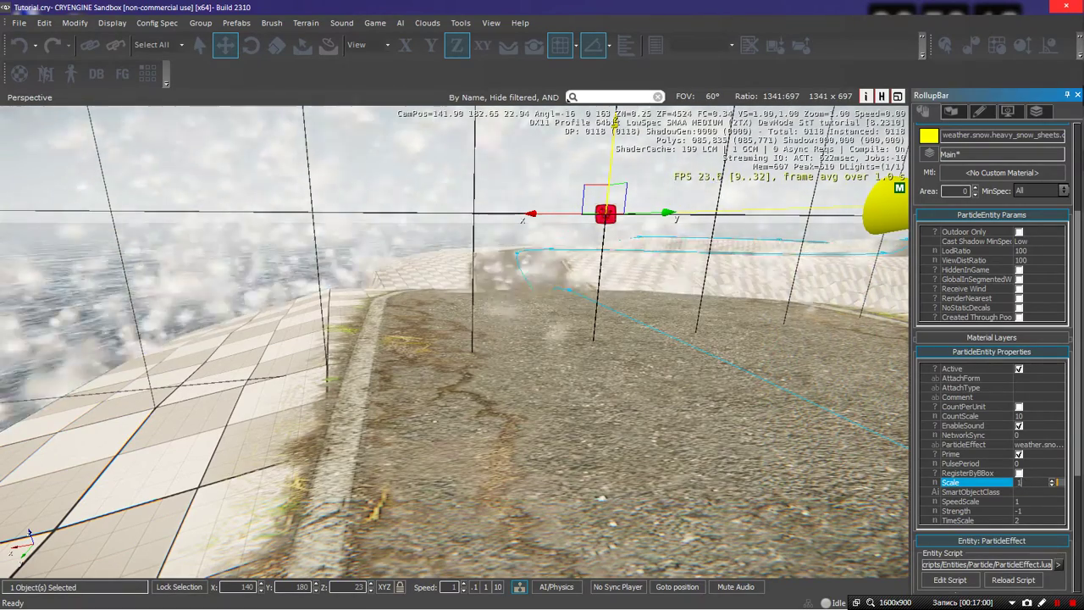
text(2)
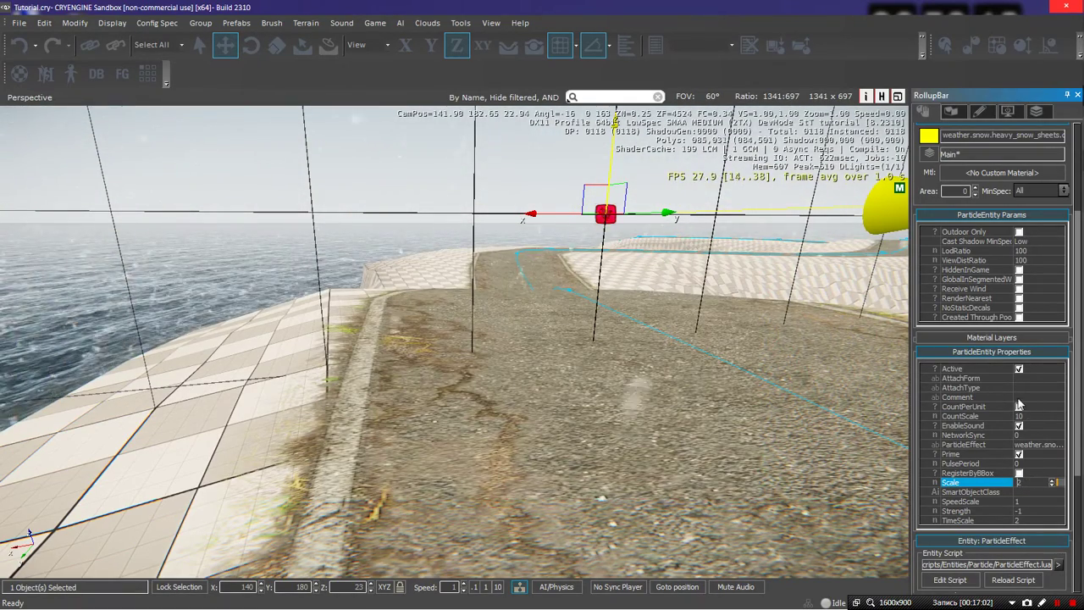
click(1019, 407)
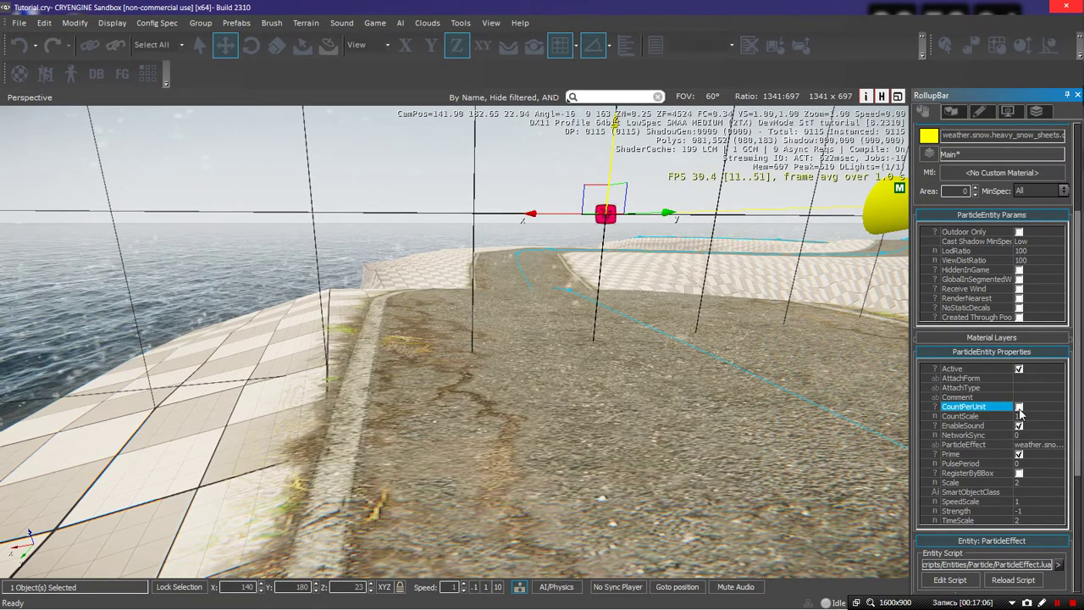
click(1019, 407)
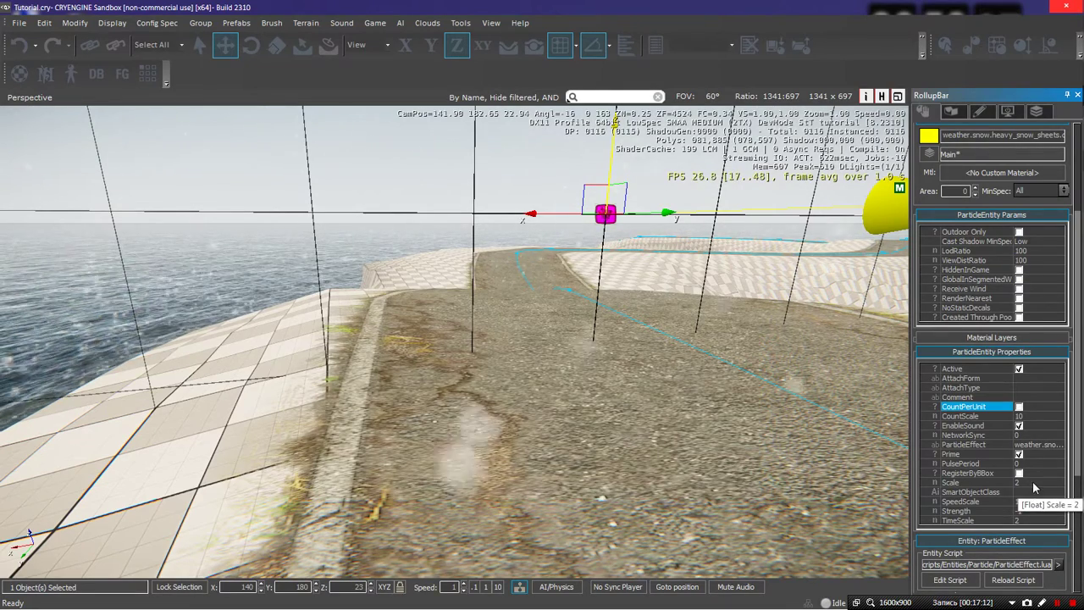
Test the snow particle effect in game mode by walking along the road, and return to the editor
right_drag(683, 304, 637, 354)
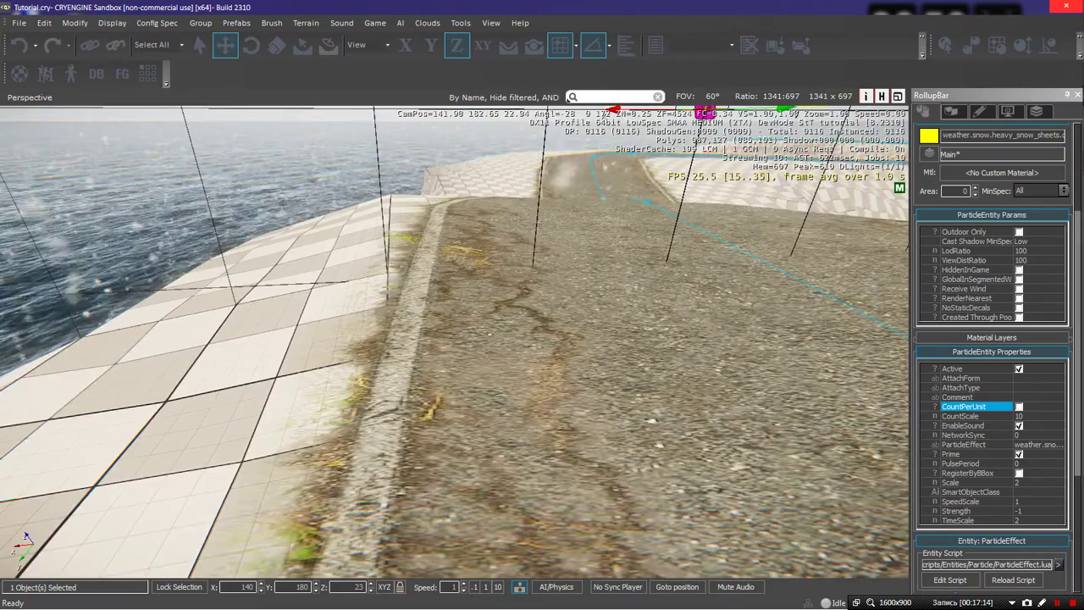
right_drag(681, 304, 705, 248)
key(ctrl+g)
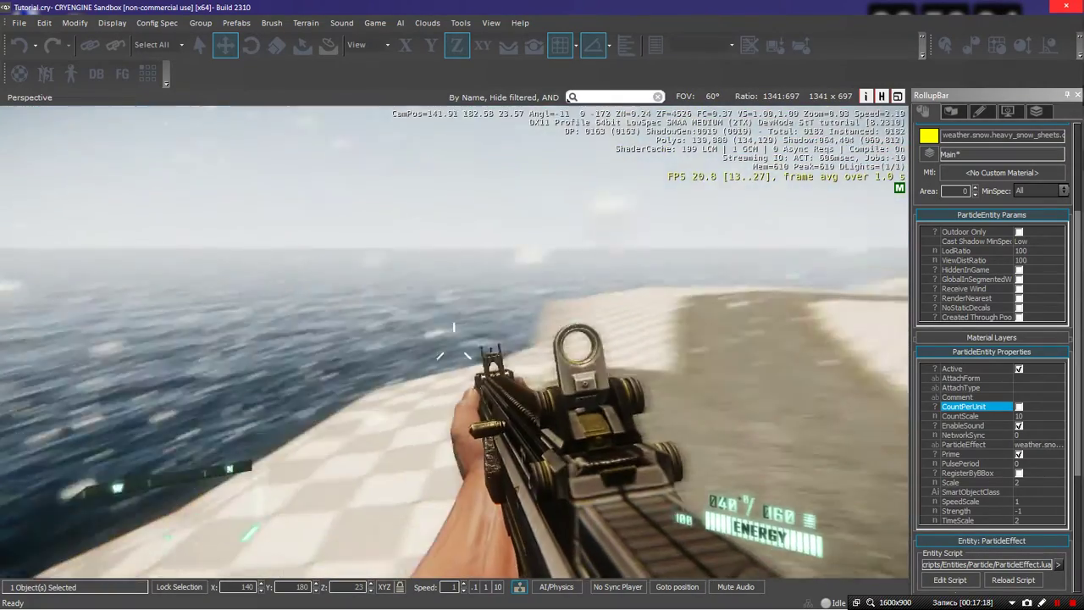
key(w)
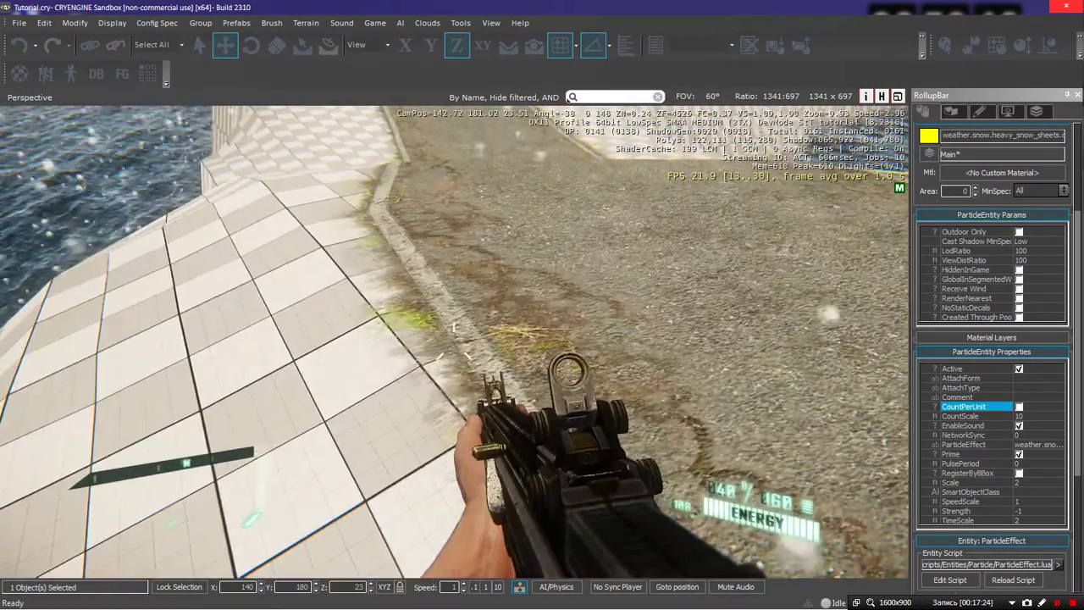
key(w)
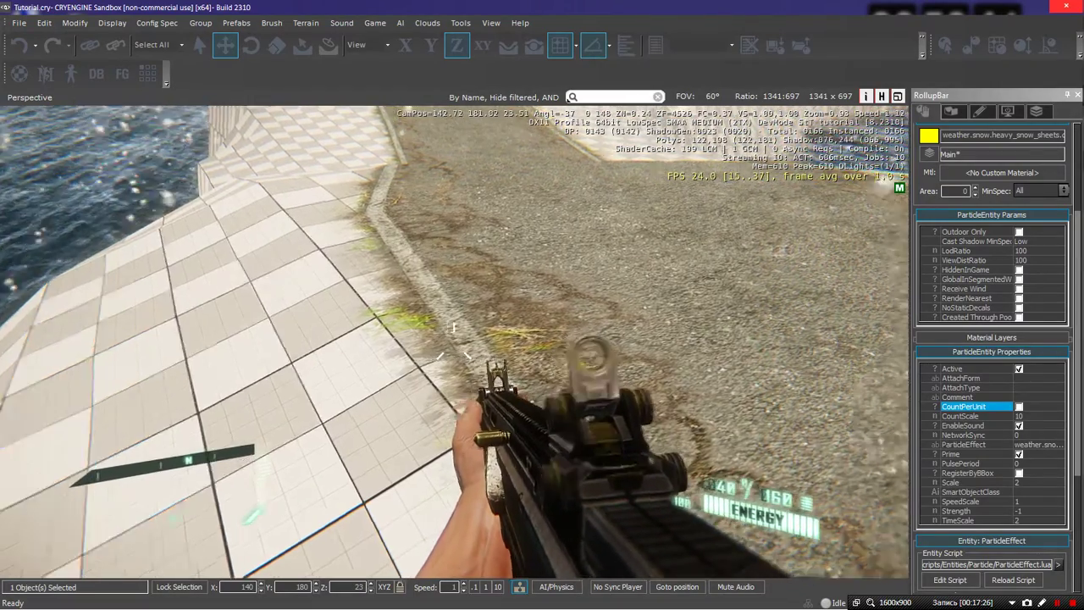
key(w)
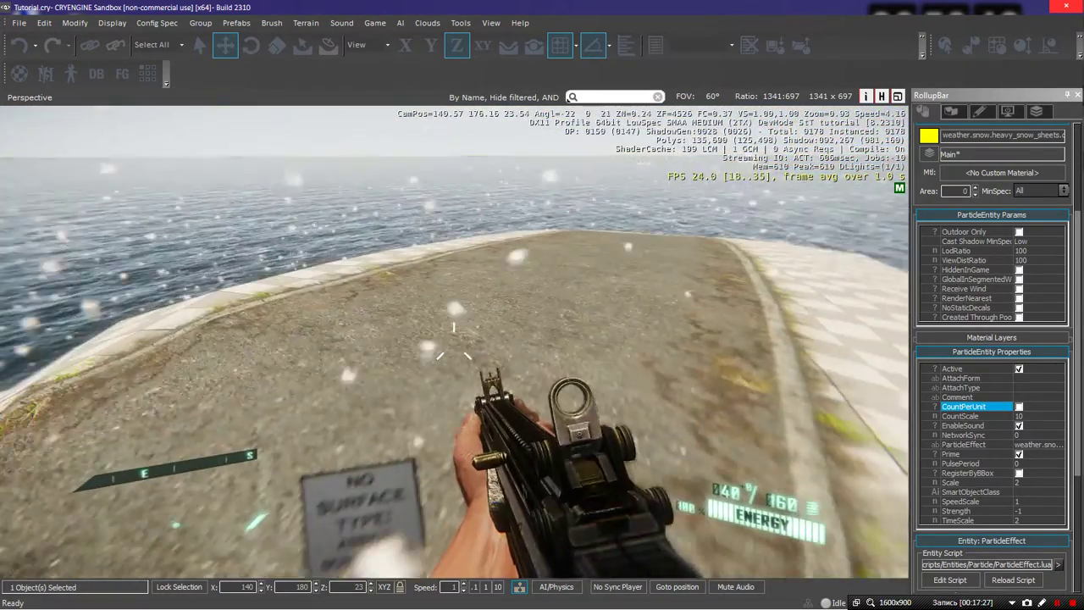
key(s)
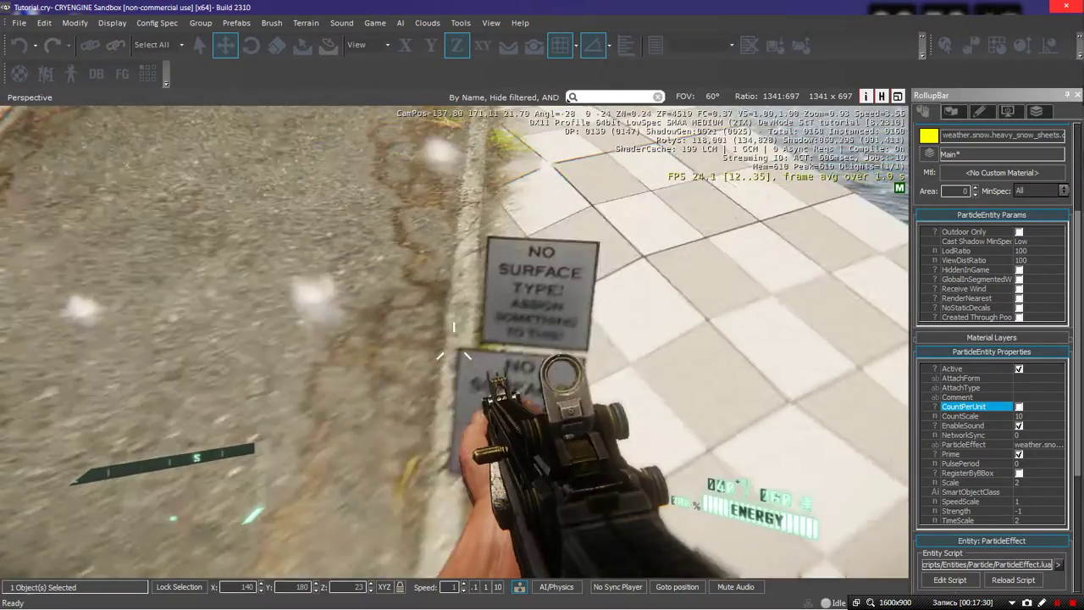
key(w)
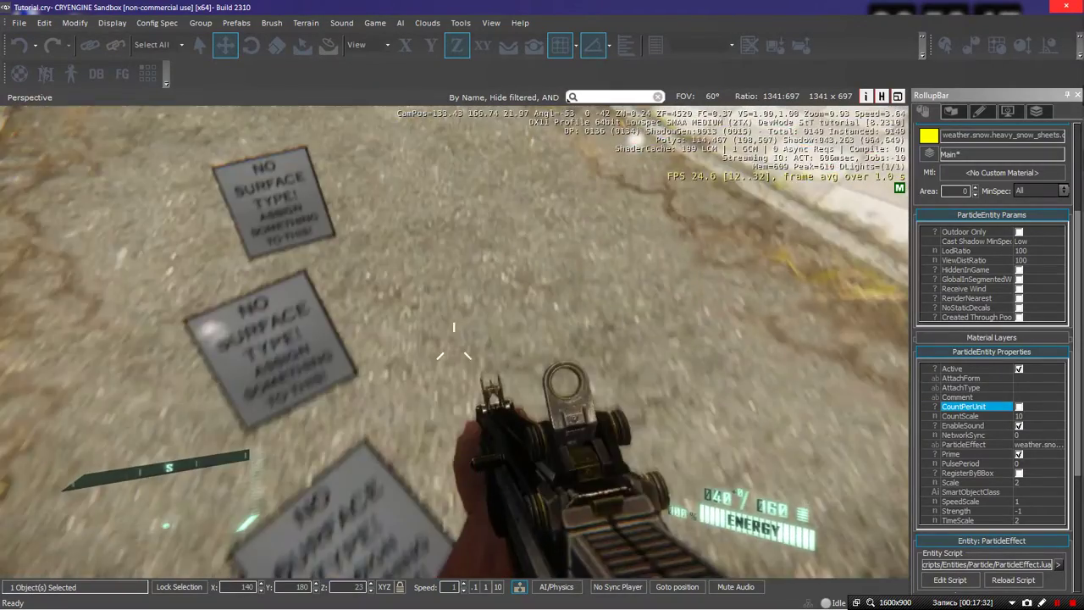
key(w)
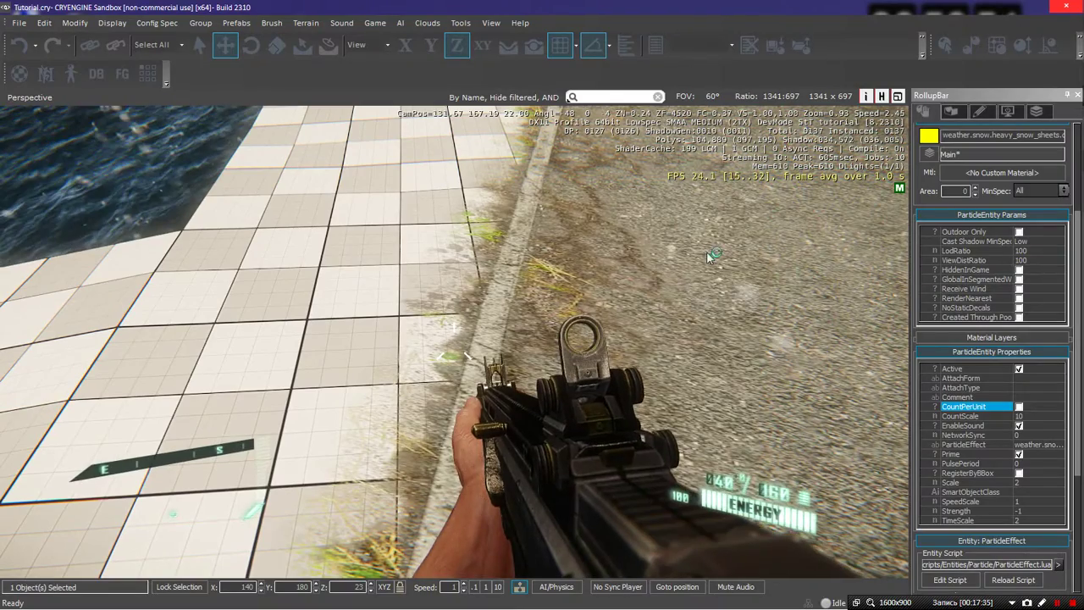
key(Escape)
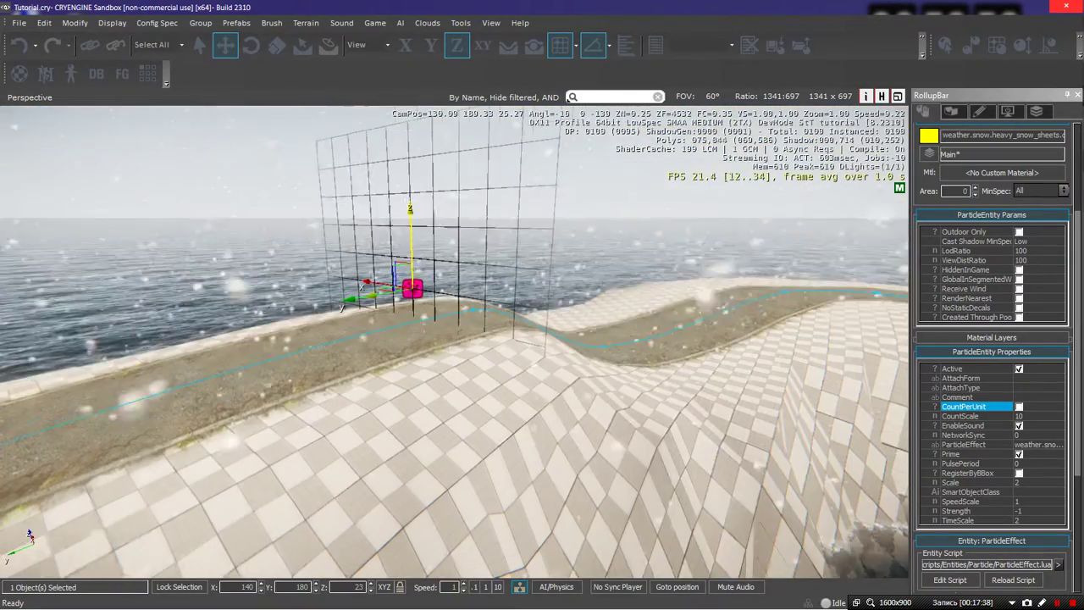
Delete the snow particle entity and look through the weather effects in quarry_dust and environment_dust
key(Delete)
click(507, 342)
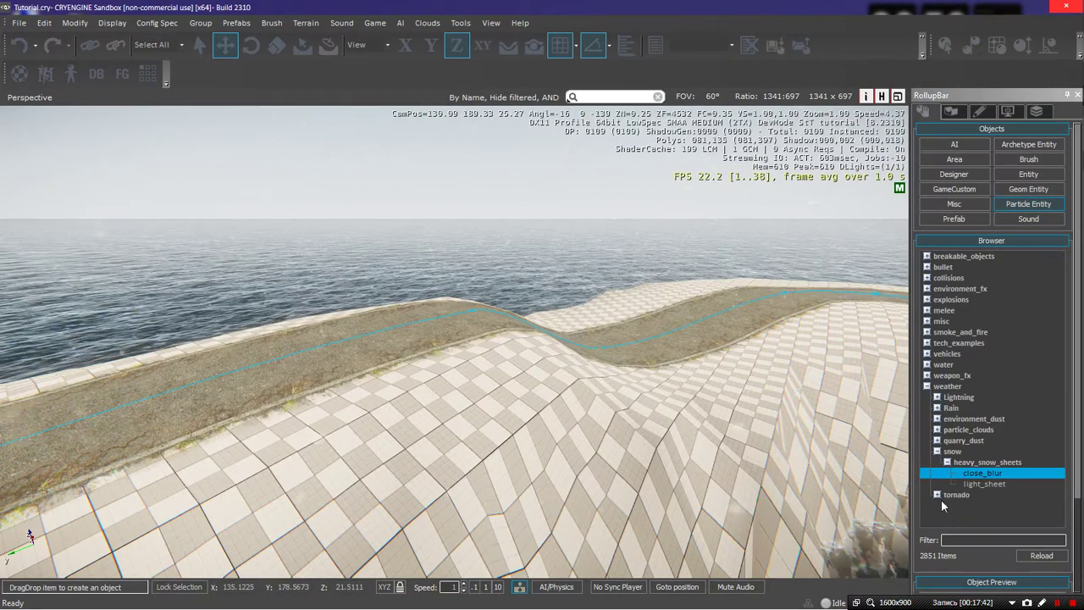
click(946, 463)
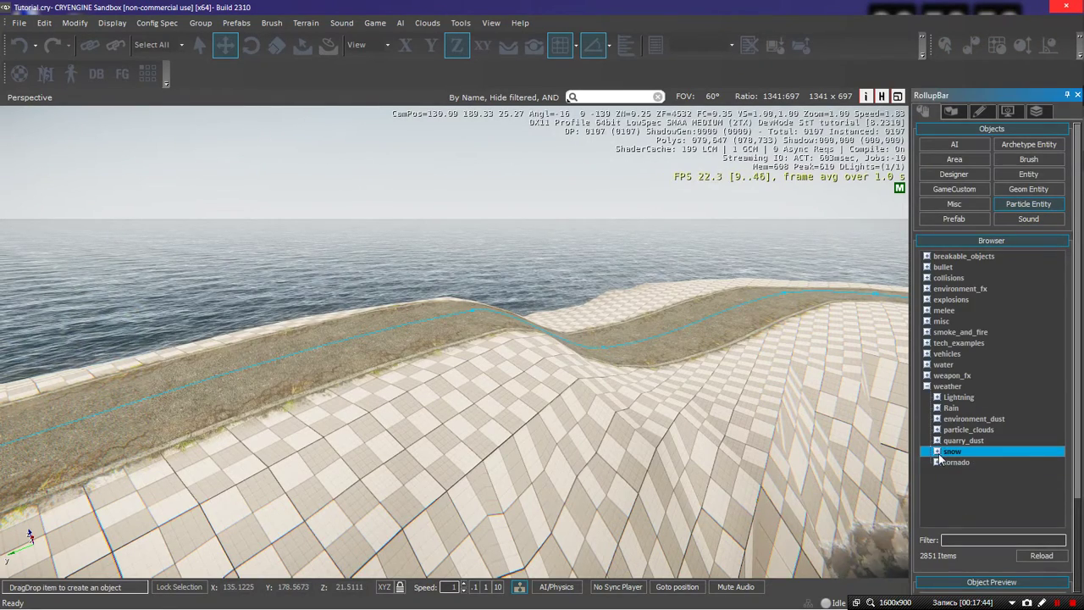
click(937, 441)
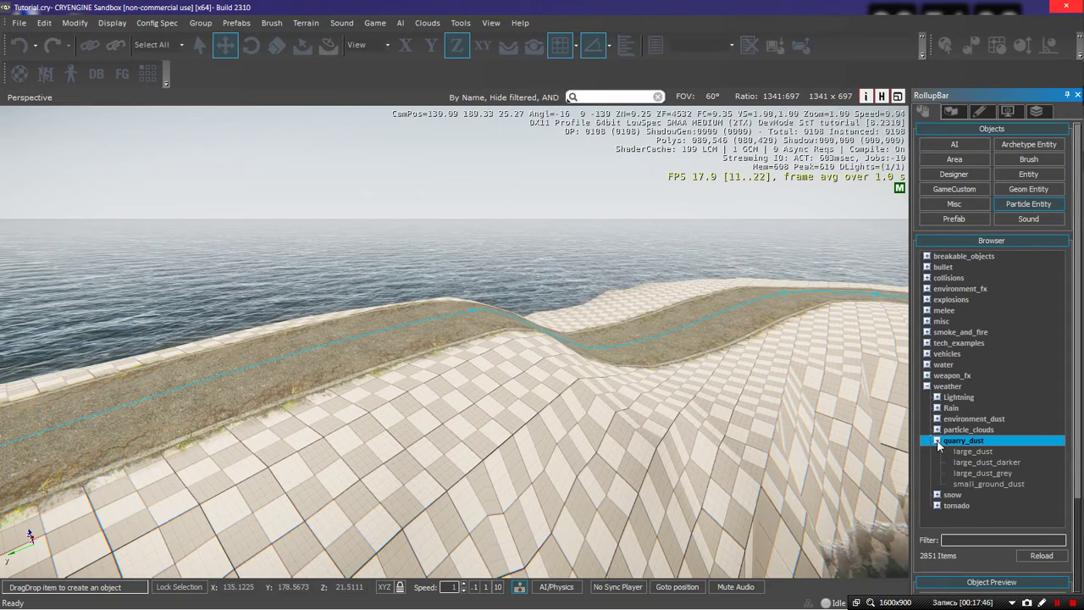
click(938, 441)
click(937, 419)
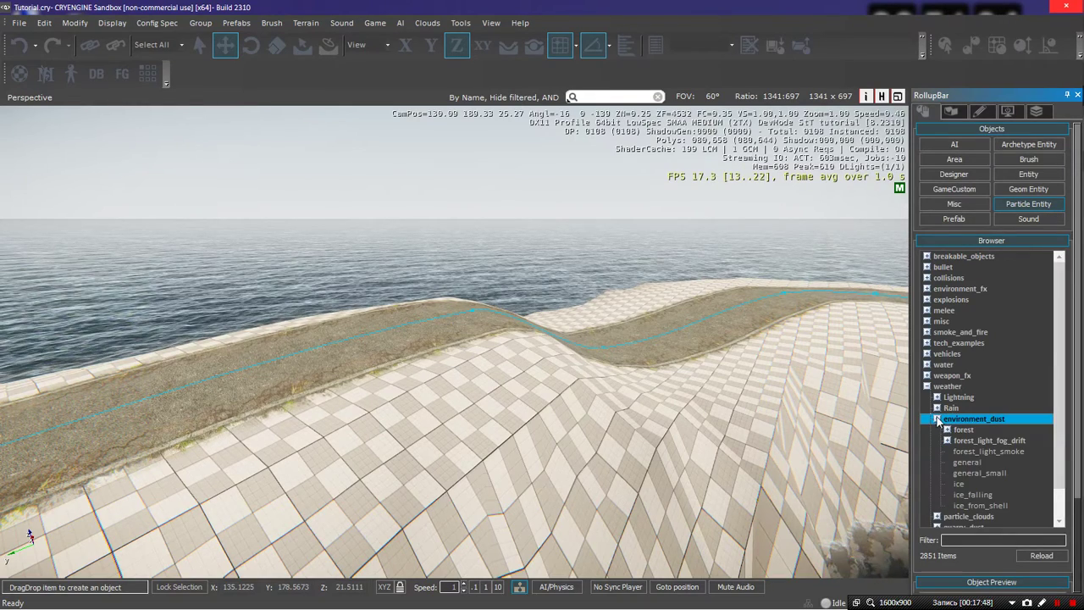
click(937, 419)
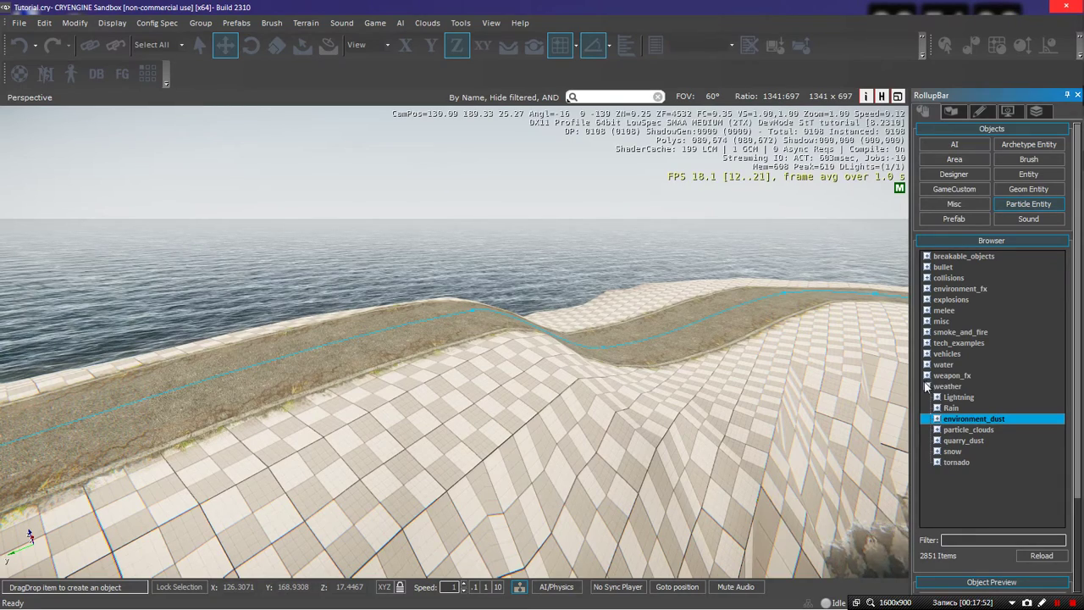
Place the weather Rain space_loop particle effect on the road and raise it to Z 23
click(937, 408)
drag(974, 419, 399, 315)
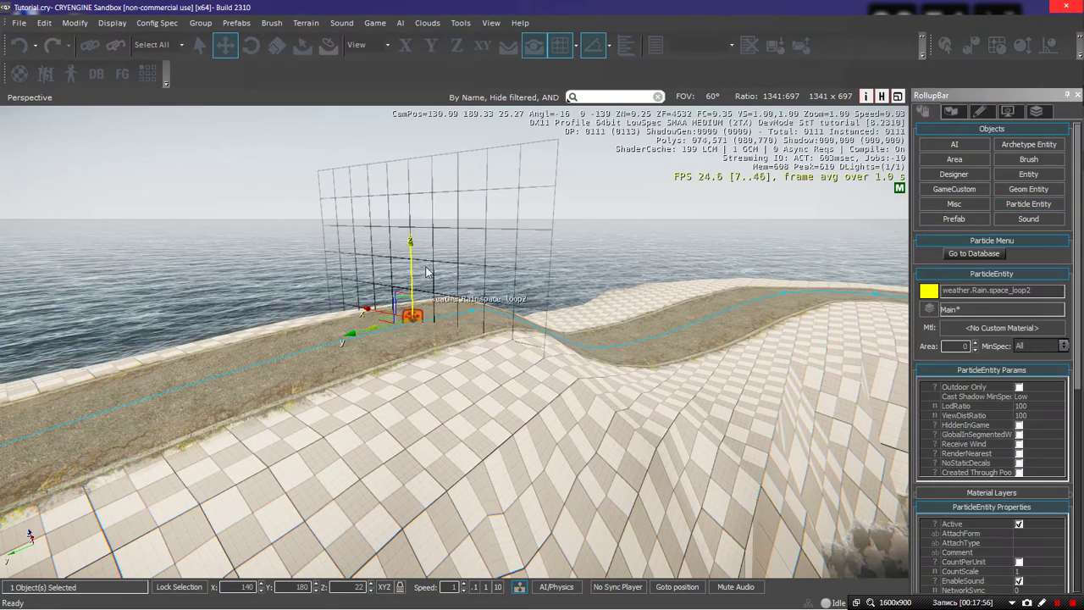
drag(410, 247, 411, 239)
key(w)
right_drag(411, 254, 498, 231)
key(w)
right_drag(428, 259, 442, 290)
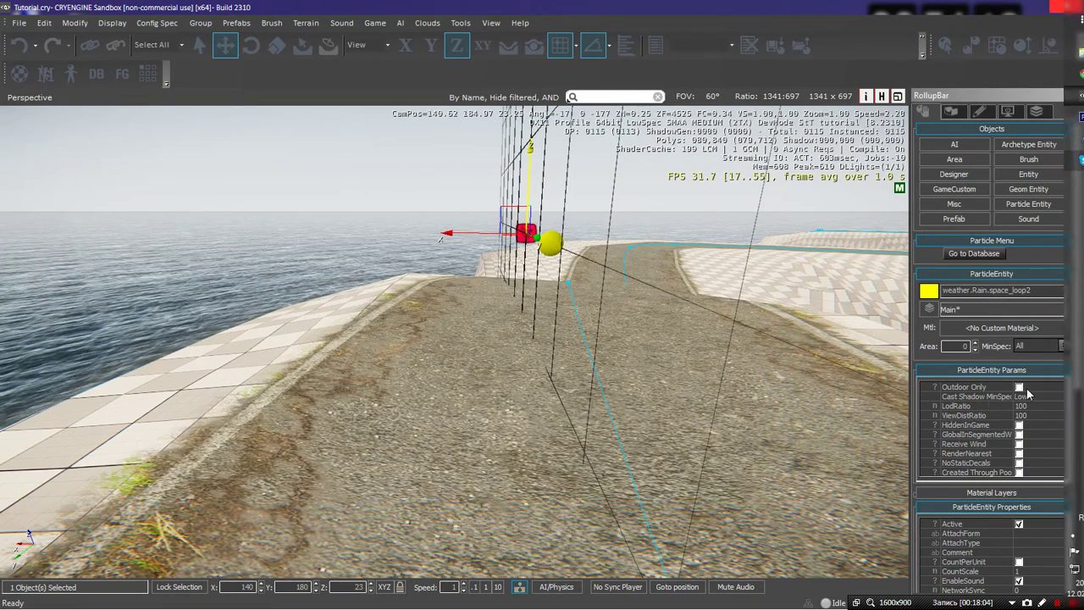
scroll(1075, 364, down, 1)
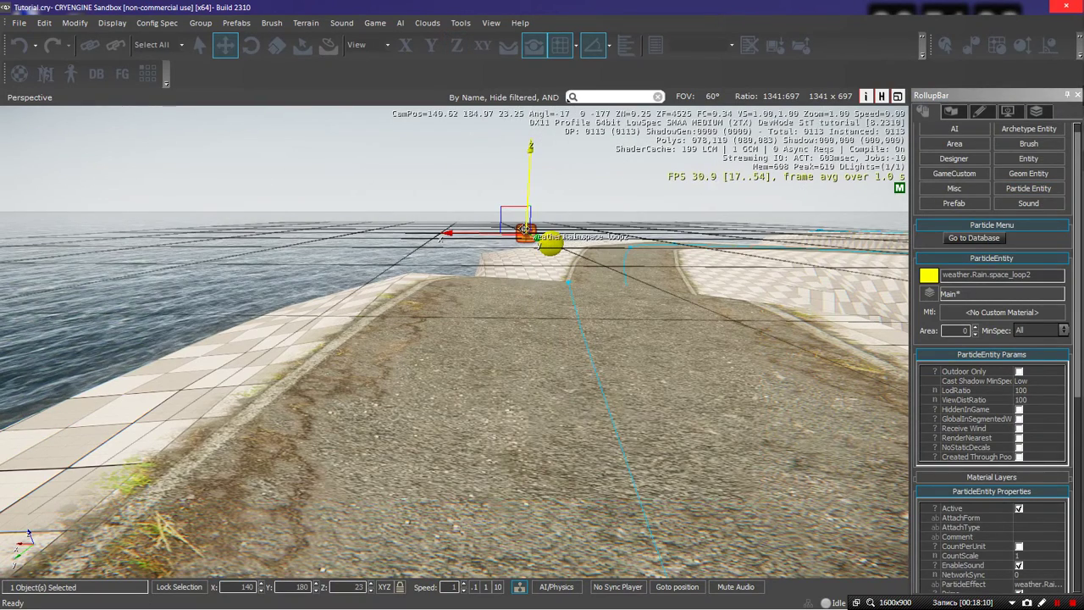
Delete the rain particle entity placed above the road
key(Delete)
key(Return)
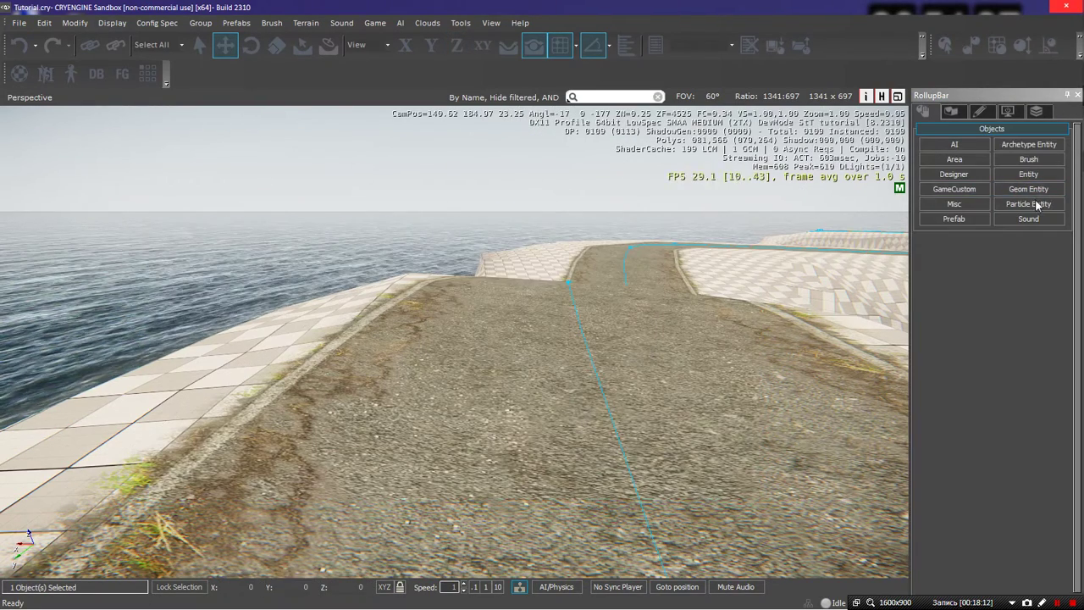
Try out the weather snow heavy_snow_sheets close_blur particle effect on the road, and delete it again
click(1033, 202)
double_click(943, 463)
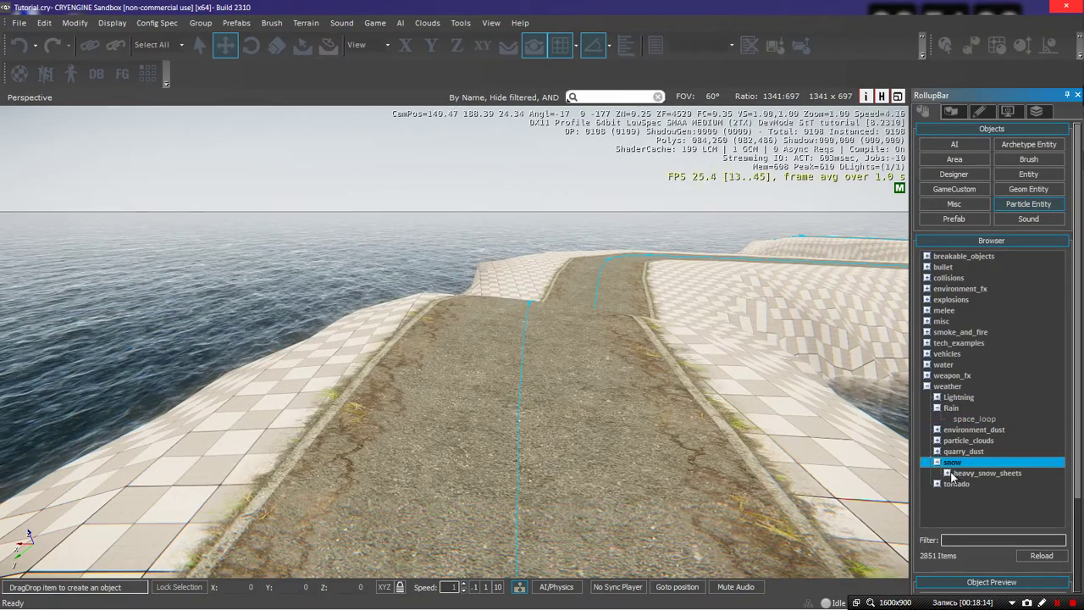
click(952, 475)
click(947, 474)
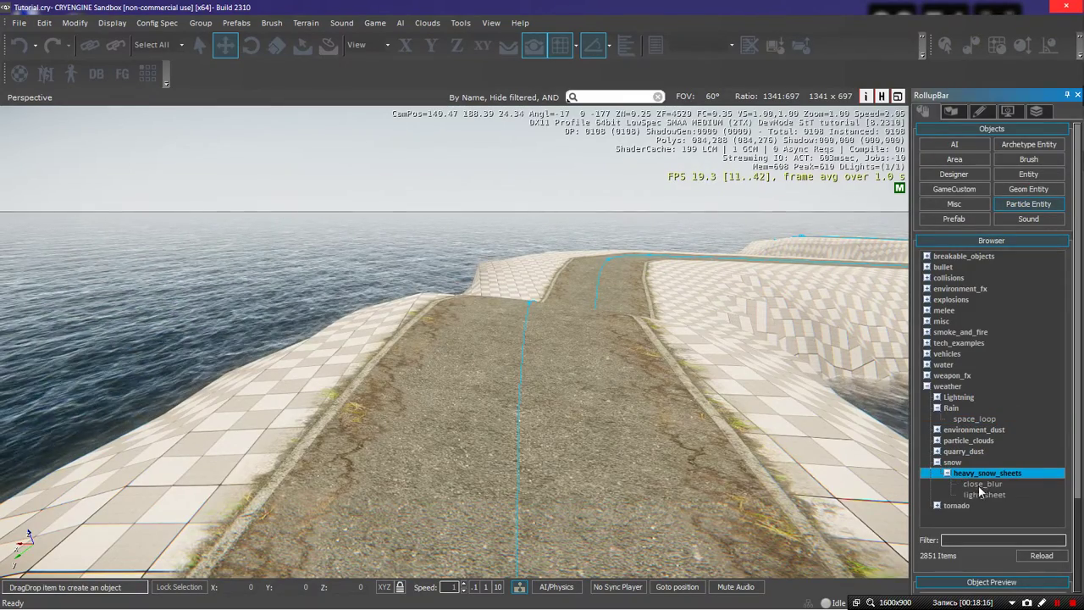
drag(987, 473, 881, 398)
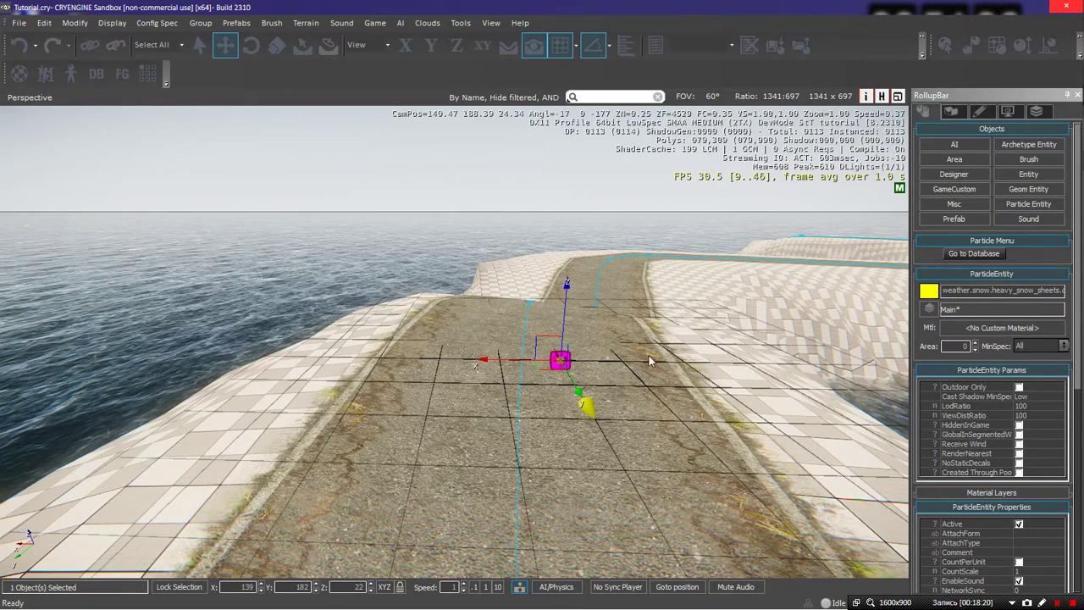
key(Delete)
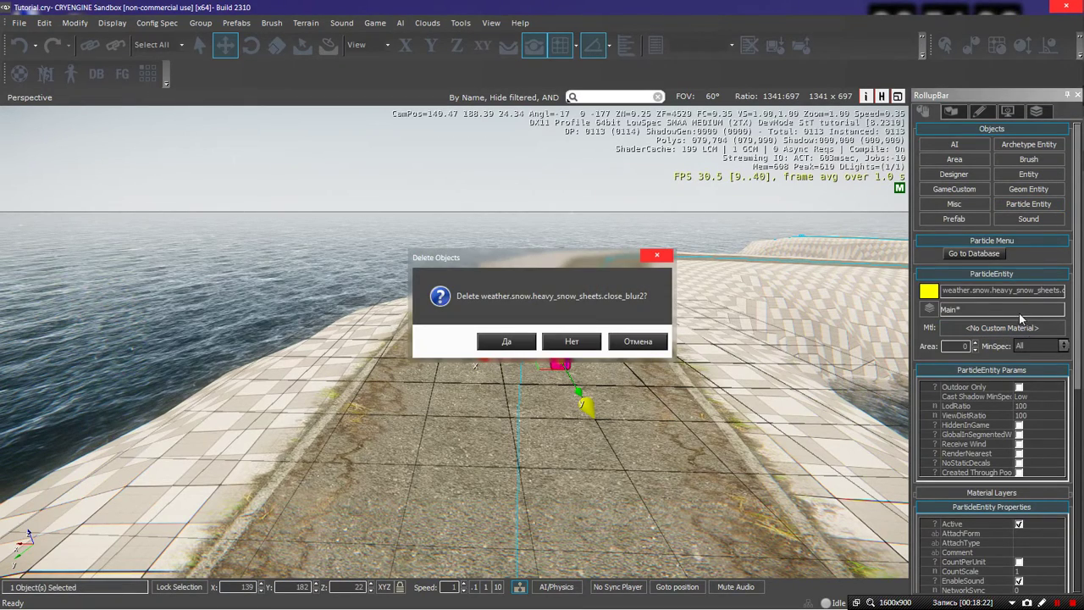
key(Return)
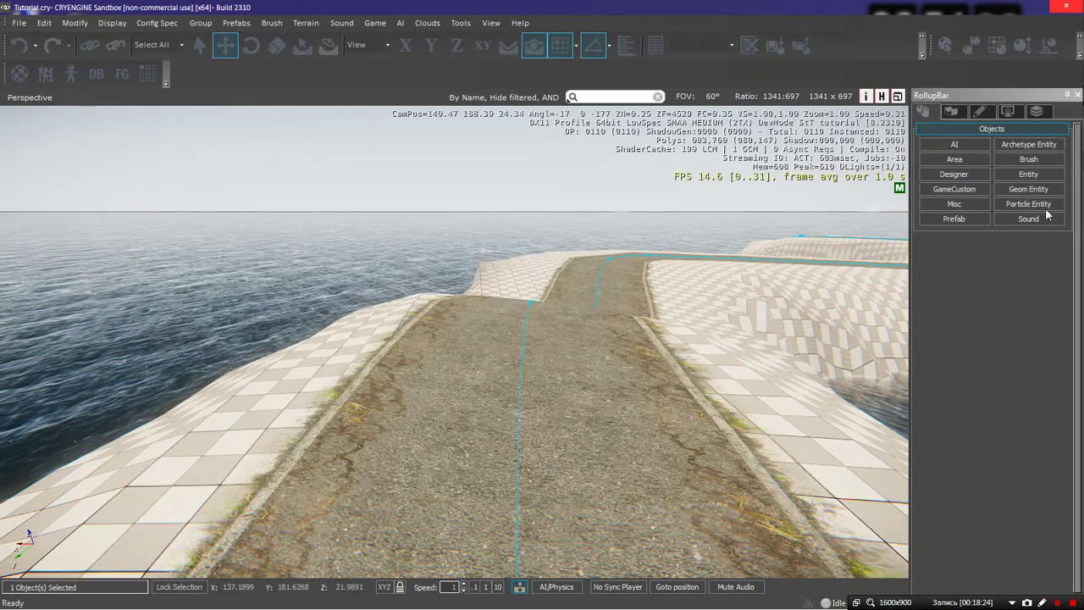
Place the weather Rain space_loop particle effect on the road at X 140, Y 182
click(1028, 204)
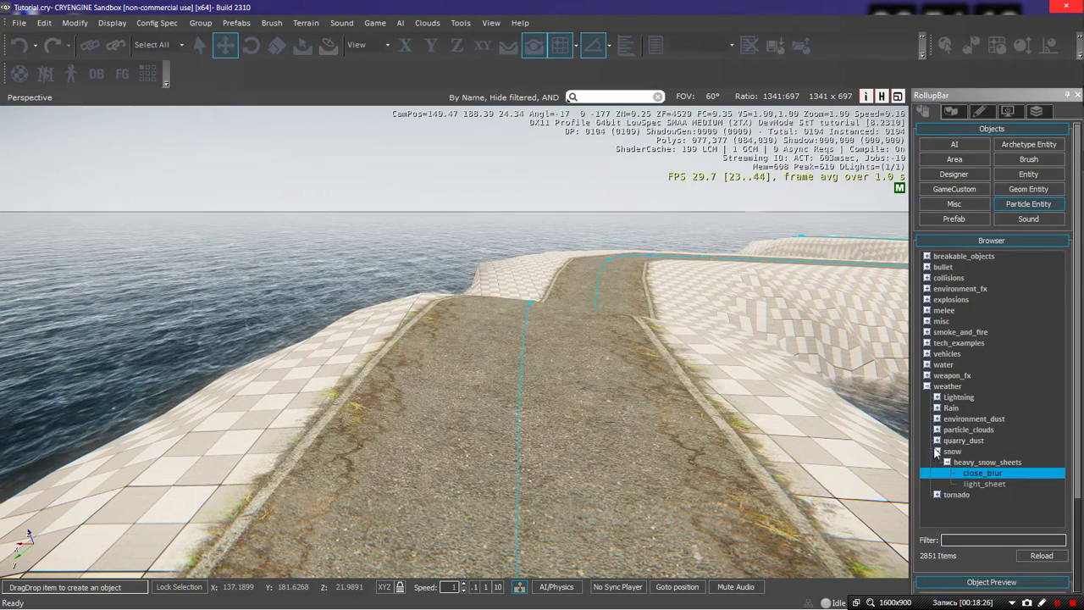
click(937, 452)
click(938, 408)
drag(960, 420, 493, 372)
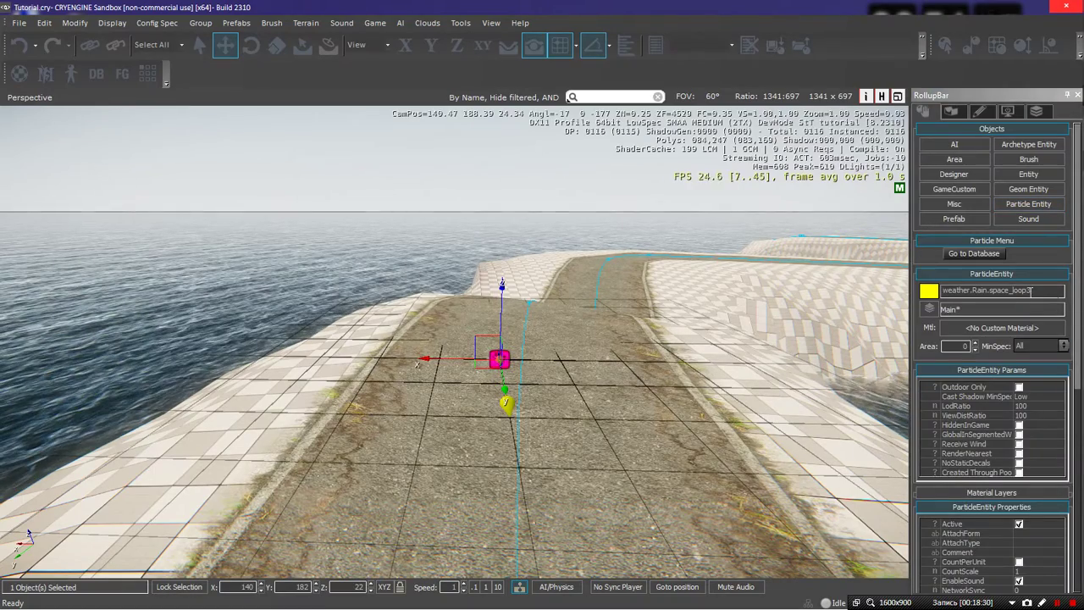
Set the rain particle entity's CountScale and Scale to 10 and its TimeScale to 2
scroll(1029, 396, down, 1)
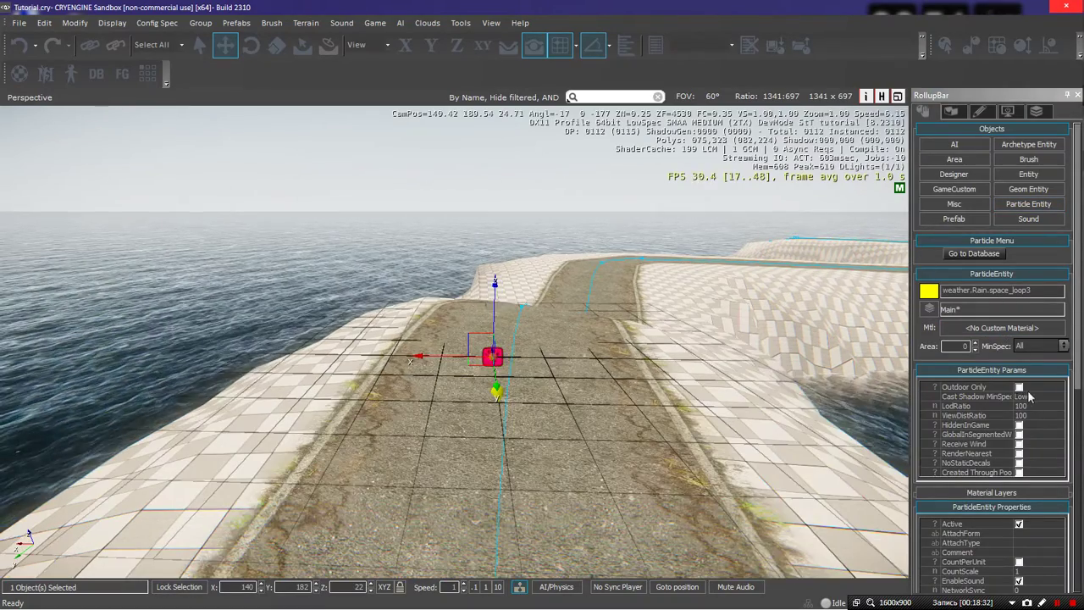
scroll(1030, 397, up, 1)
drag(1078, 382, 1083, 549)
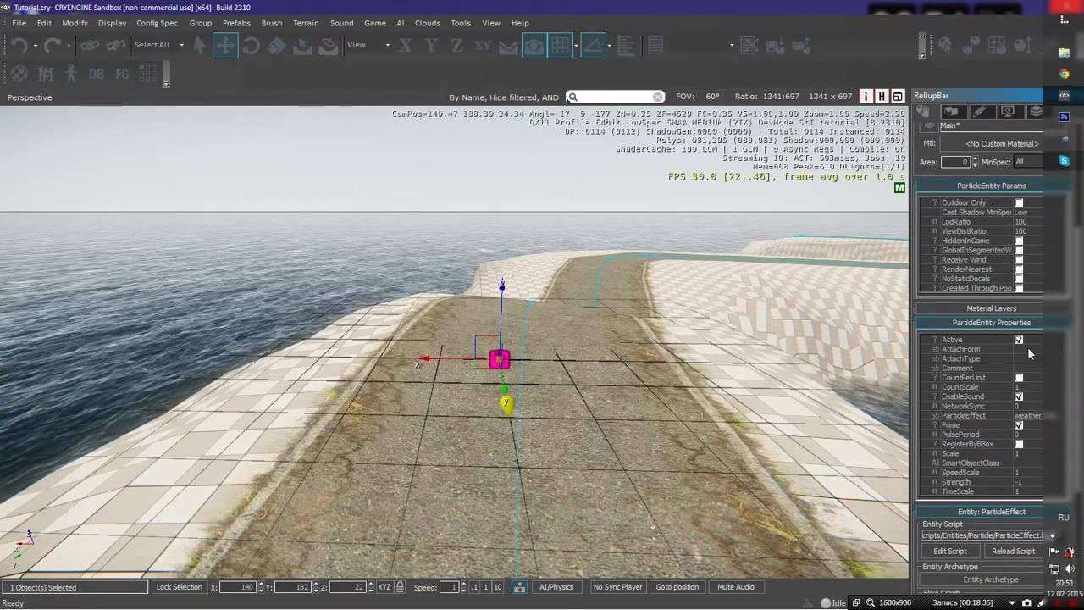
click(1020, 387)
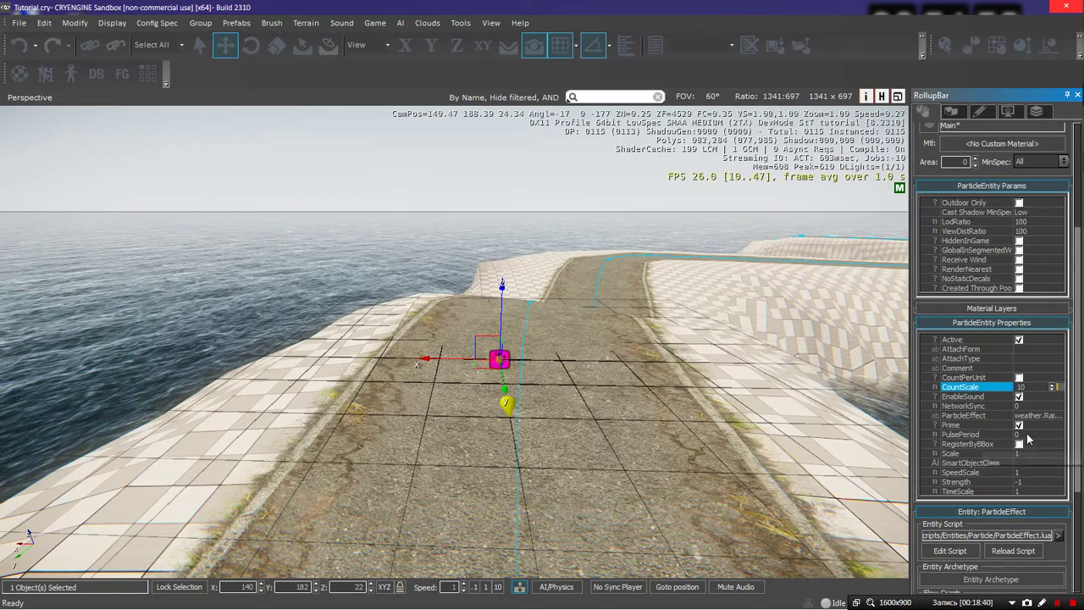
click(1028, 454)
text(10)
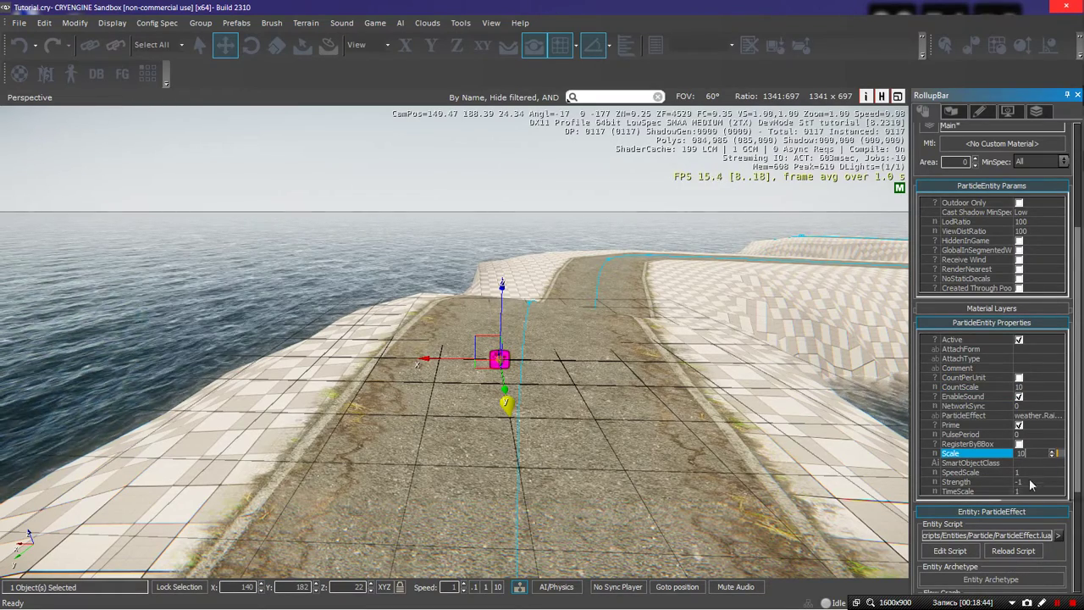
click(1027, 491)
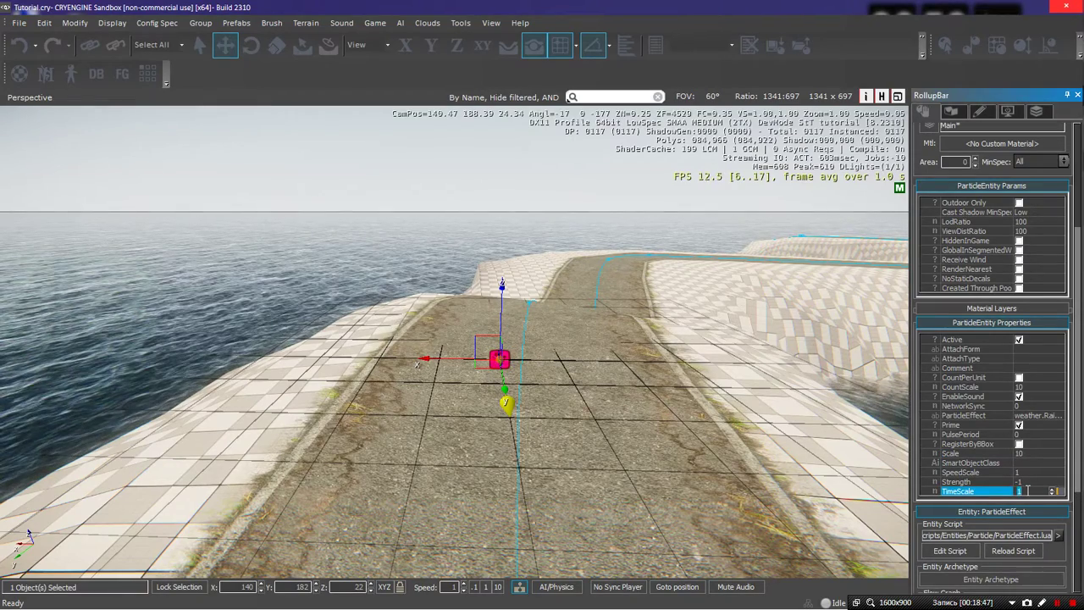
click(1028, 481)
click(1030, 473)
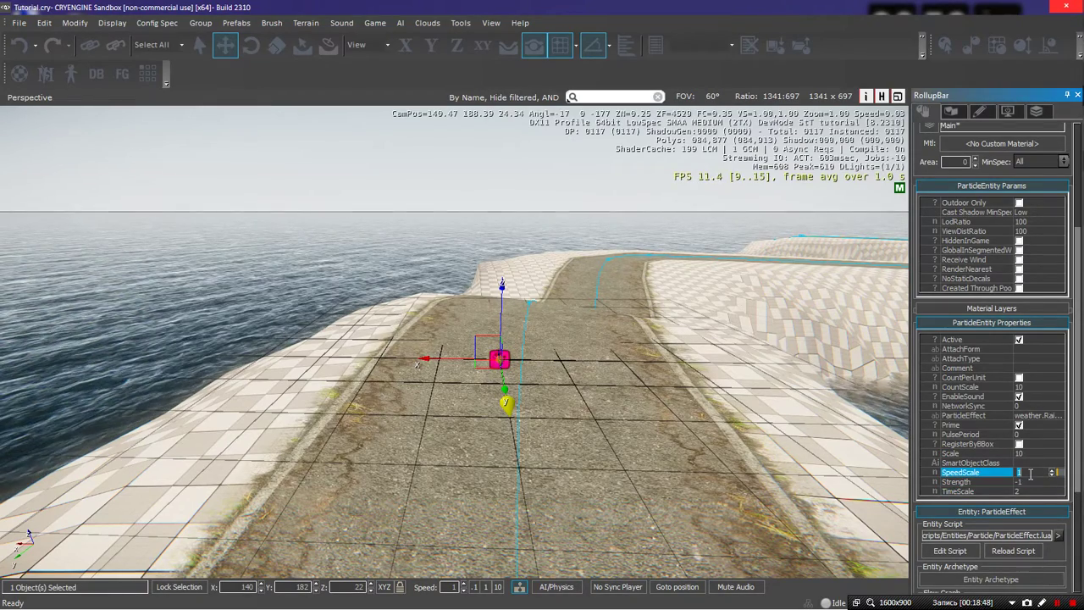
Raise the rain particle entity above the road to Z 25 and view it from below
right_drag(780, 397, 780, 420)
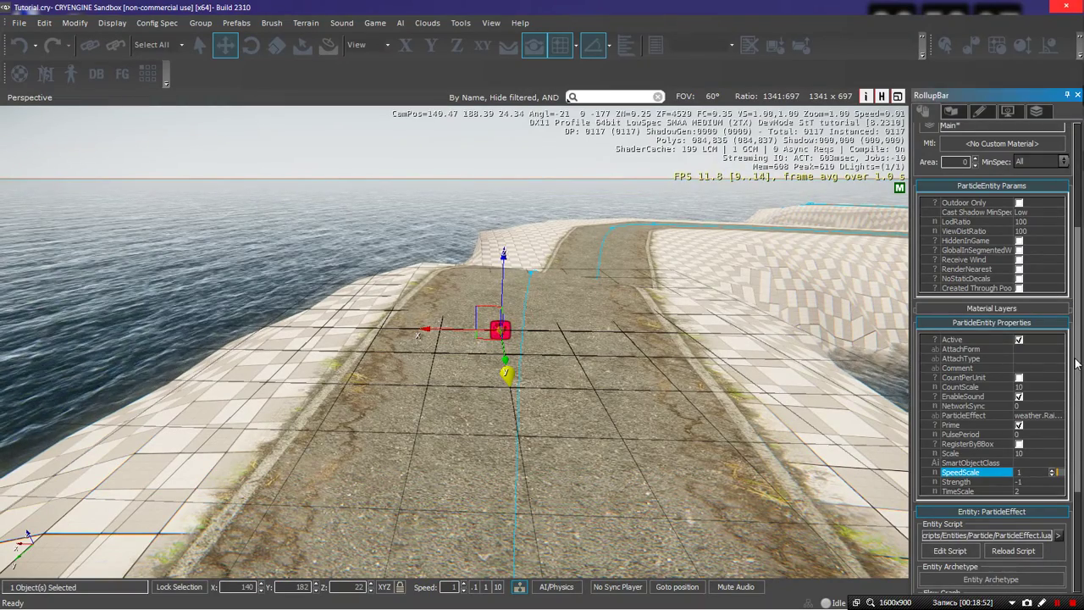
drag(1076, 382, 1076, 299)
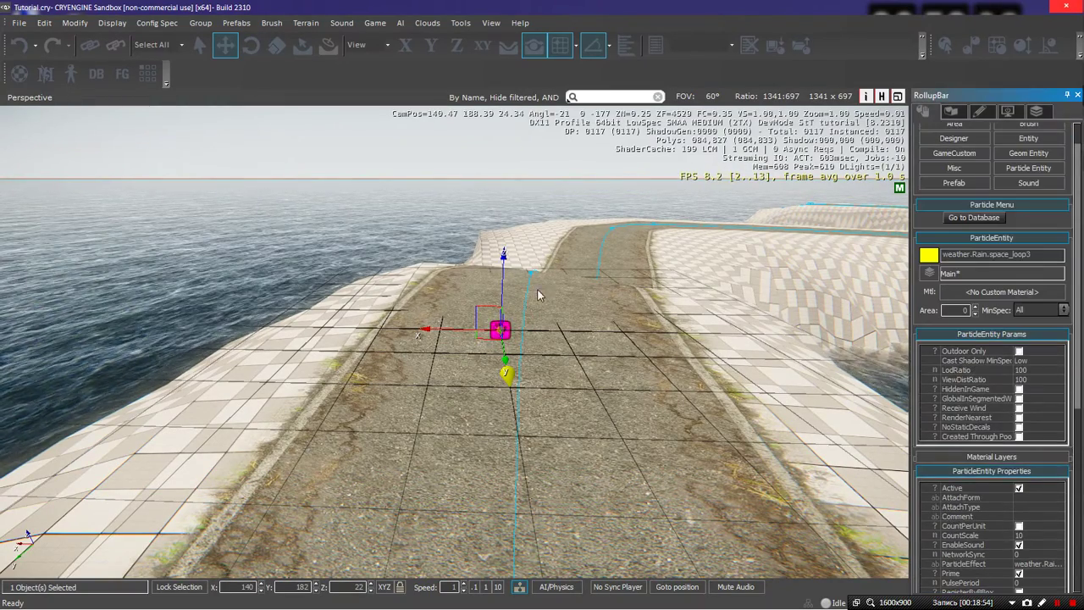
right_drag(508, 315, 515, 296)
drag(480, 296, 518, 142)
right_drag(518, 142, 527, 129)
key(w)
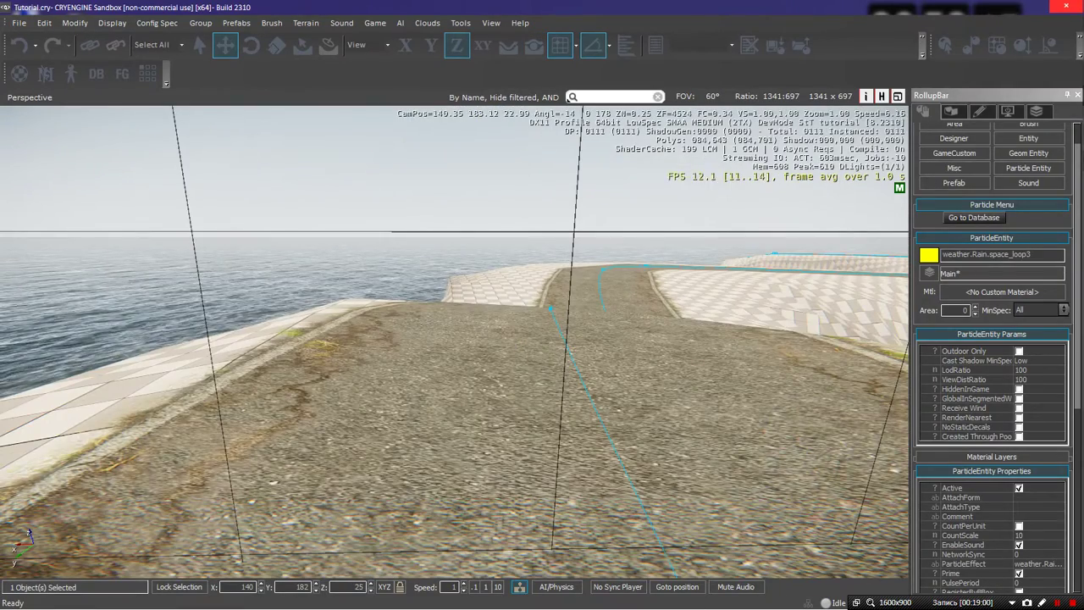
key(s)
Open the Material Editor for the rain entity and examine the oceans and watervolumes folders under the water materials
click(949, 292)
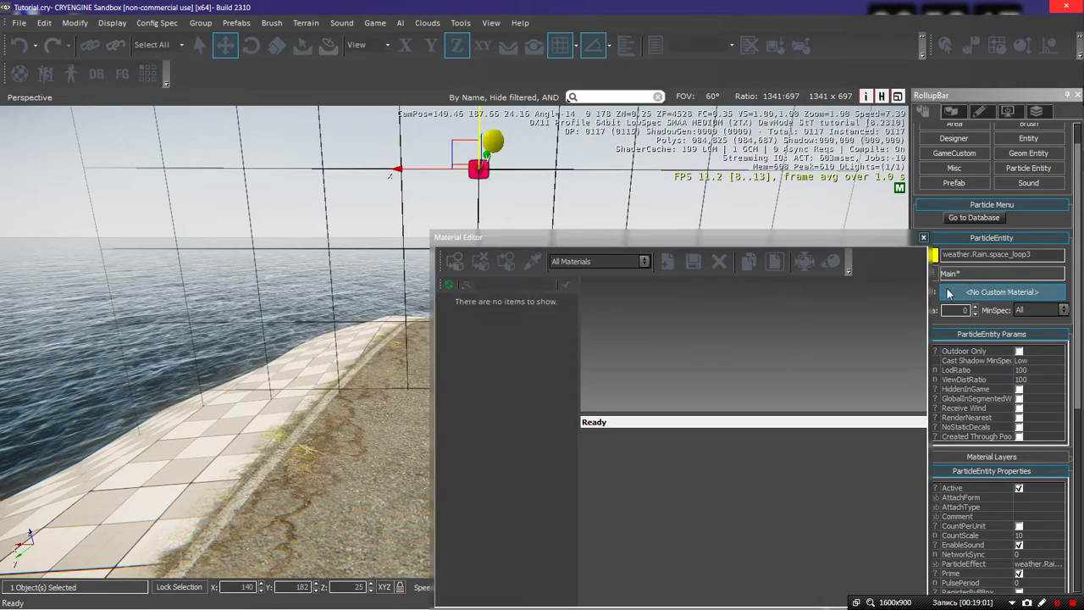
click(485, 331)
double_click(454, 309)
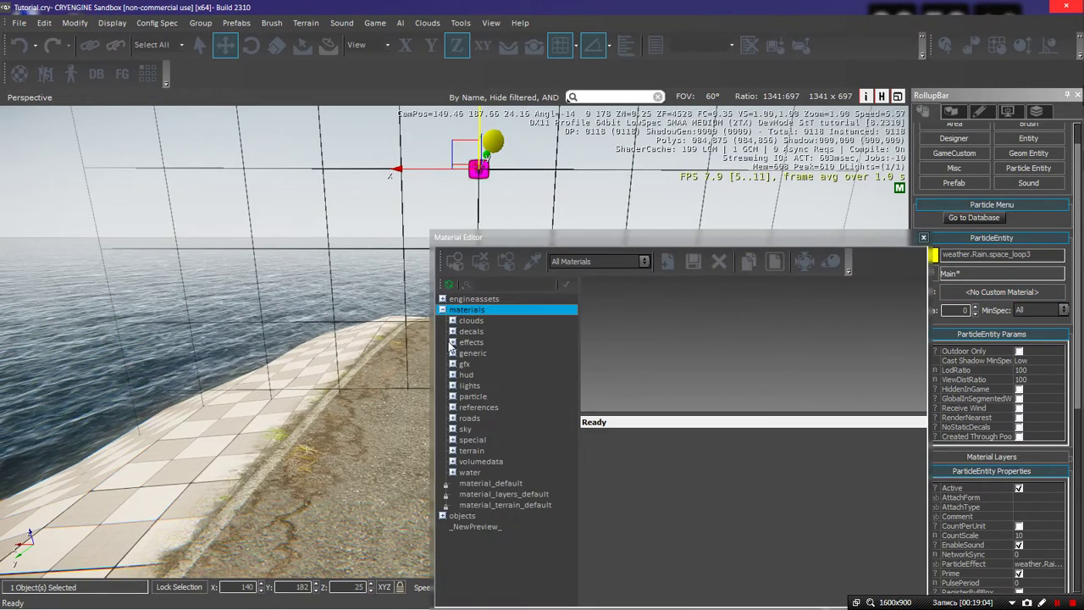
double_click(454, 474)
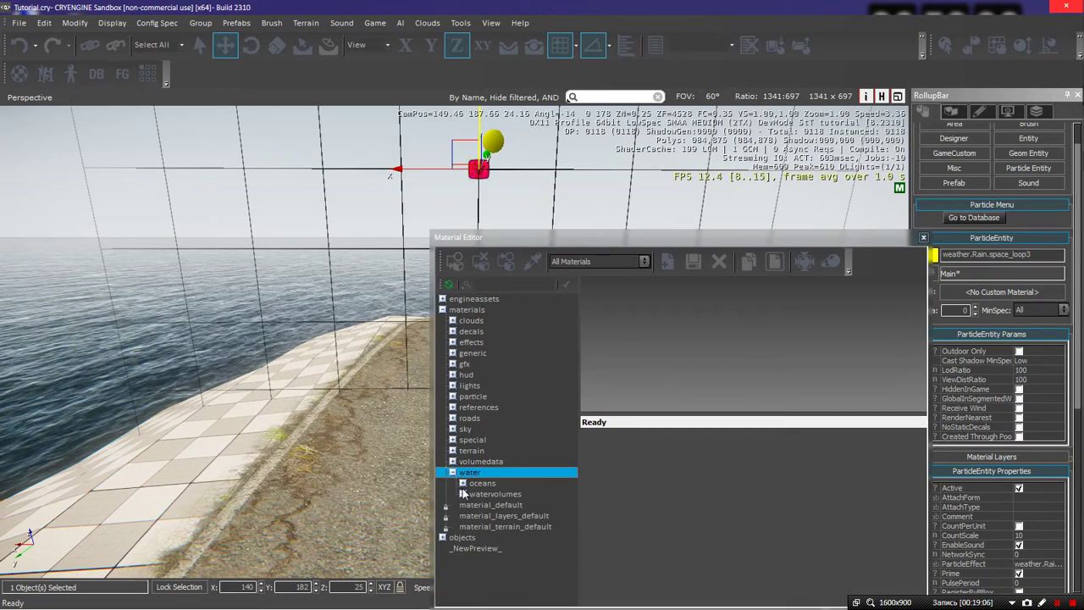
double_click(464, 485)
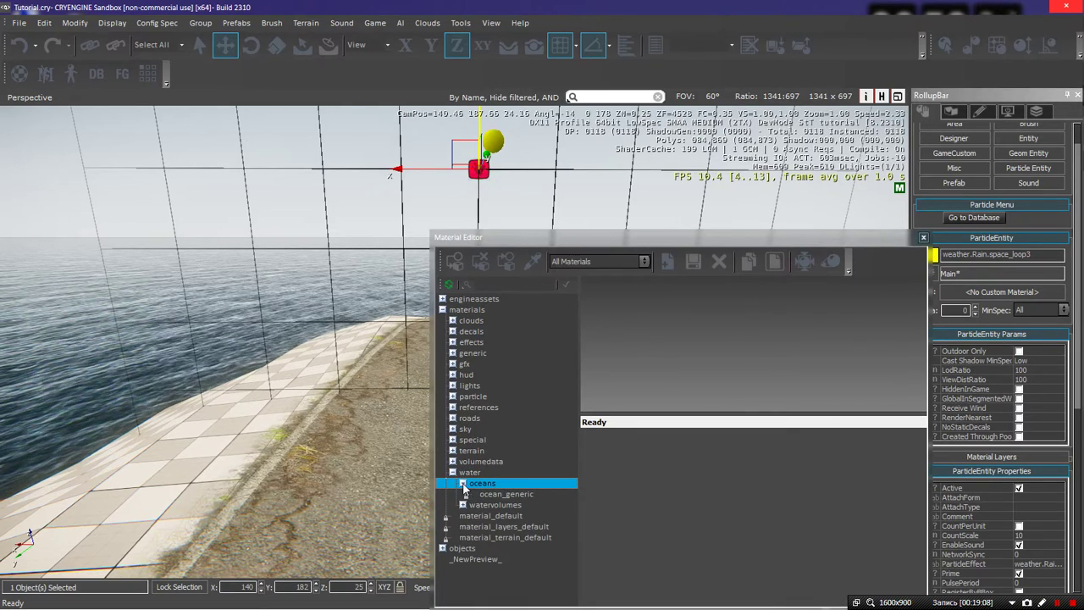
click(464, 484)
click(464, 493)
scroll(466, 492, down, 2)
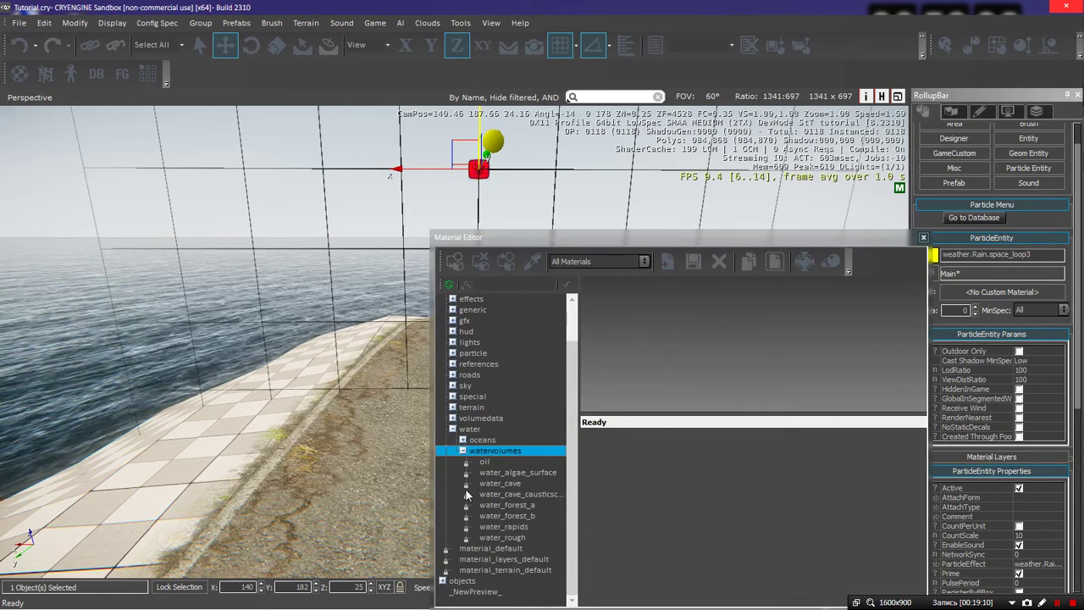
click(455, 429)
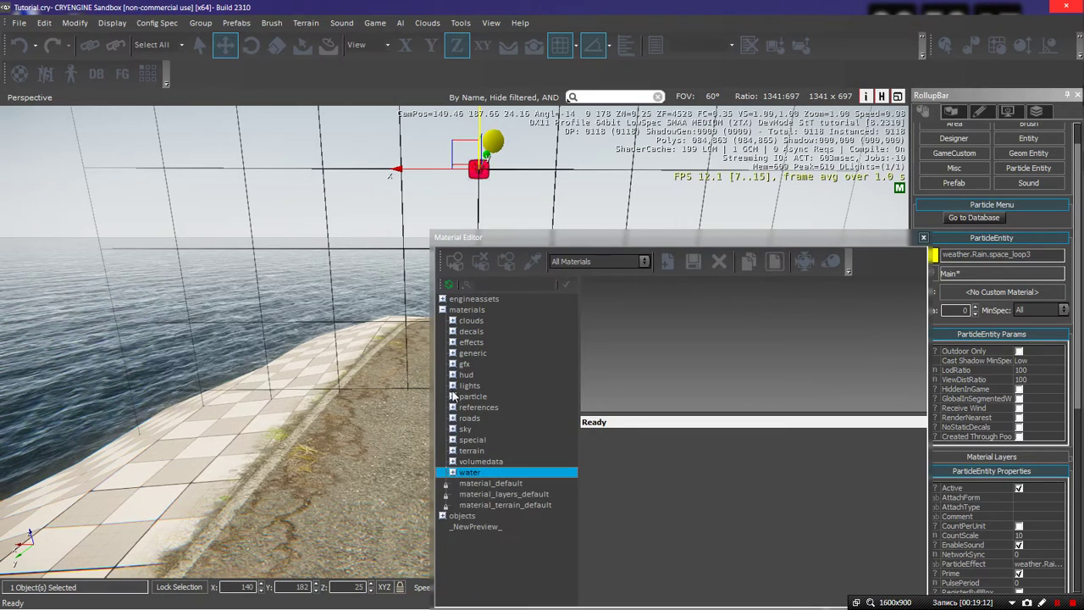
Look through the particle, references and clouds material folders for a material suited to the rain
double_click(458, 395)
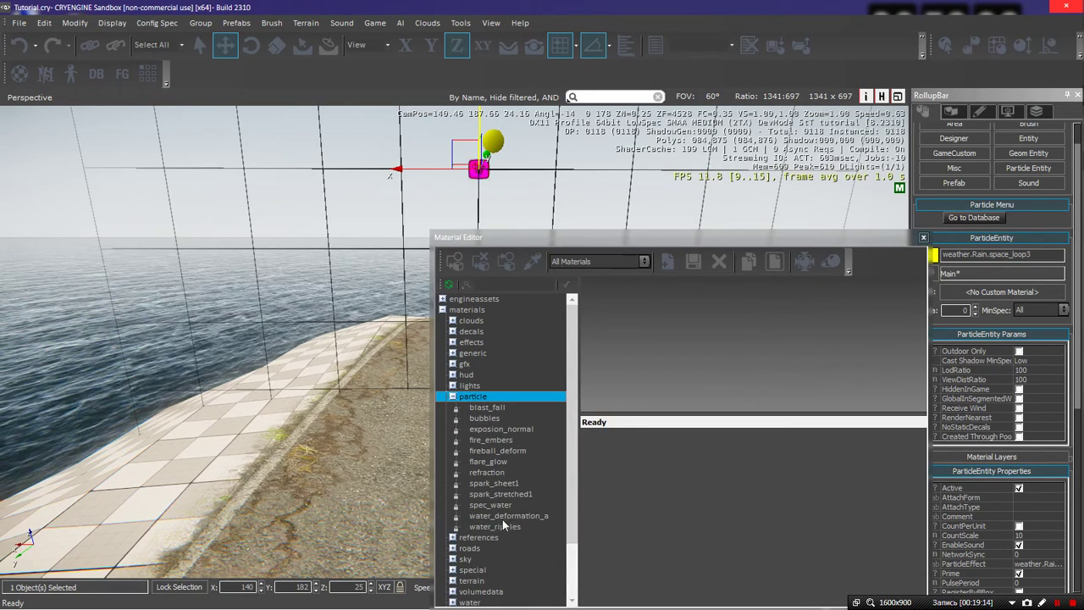
scroll(502, 519, down, 1)
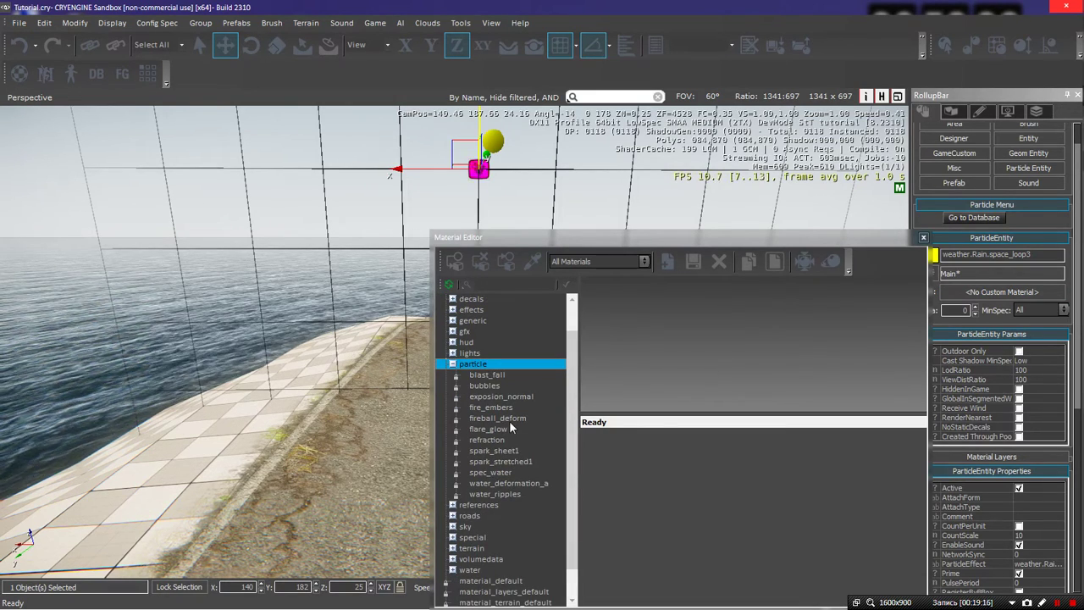
click(452, 365)
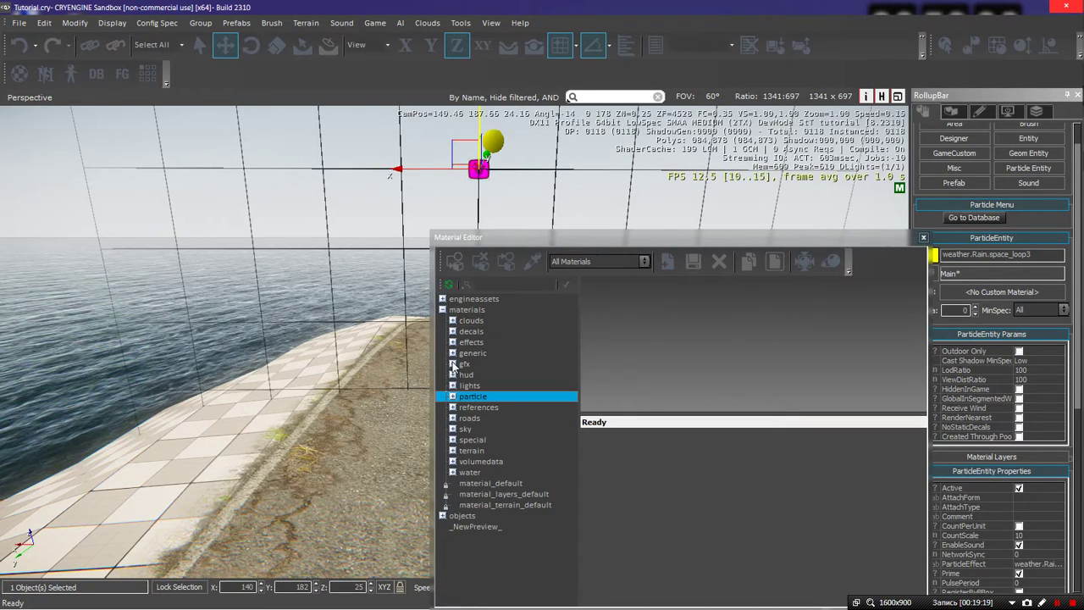
click(453, 409)
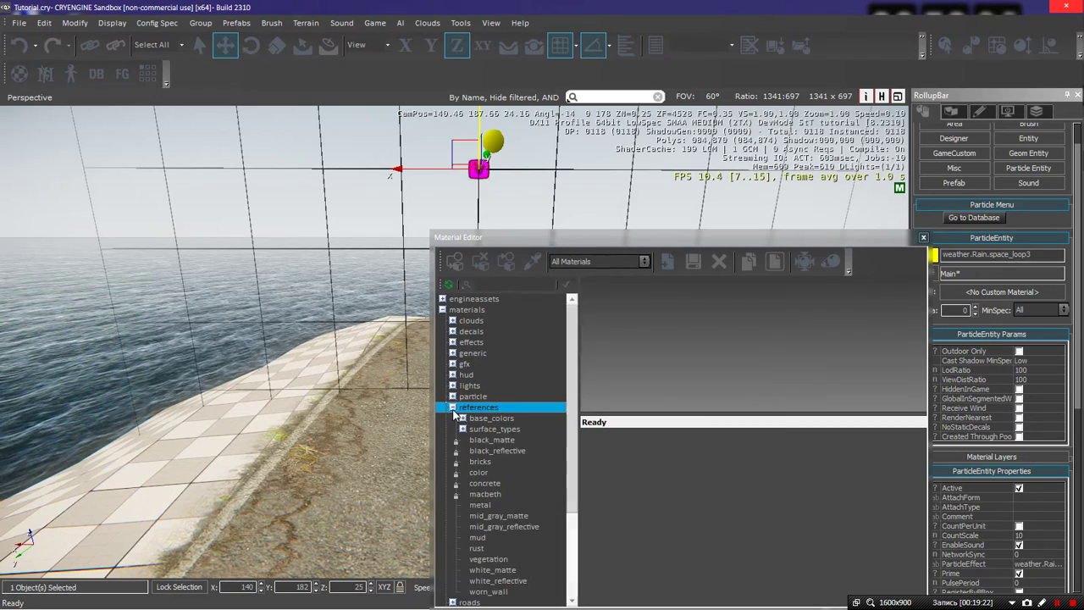
click(453, 408)
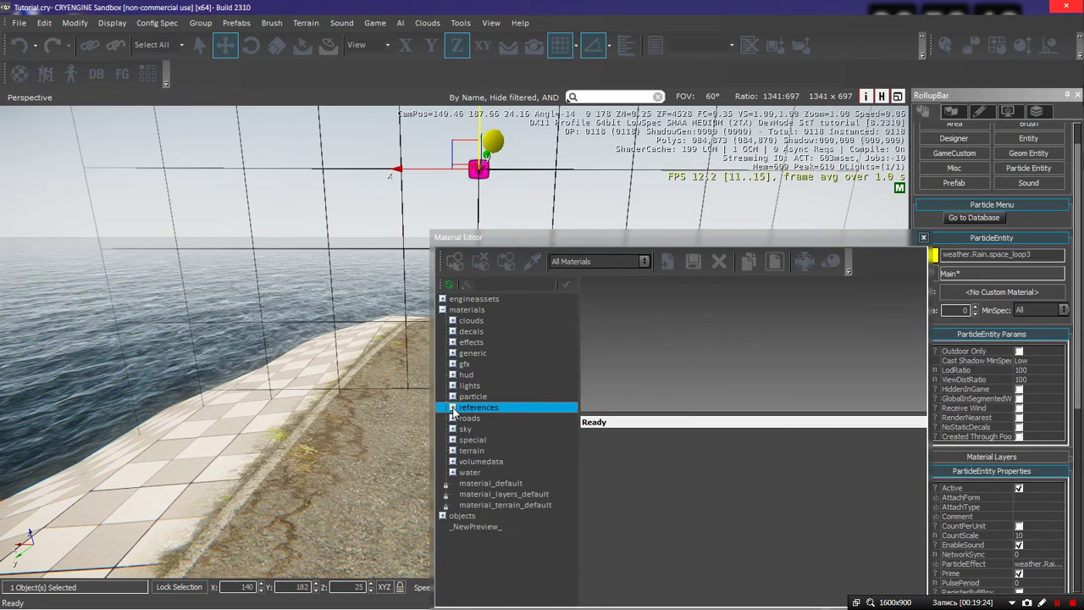
click(452, 321)
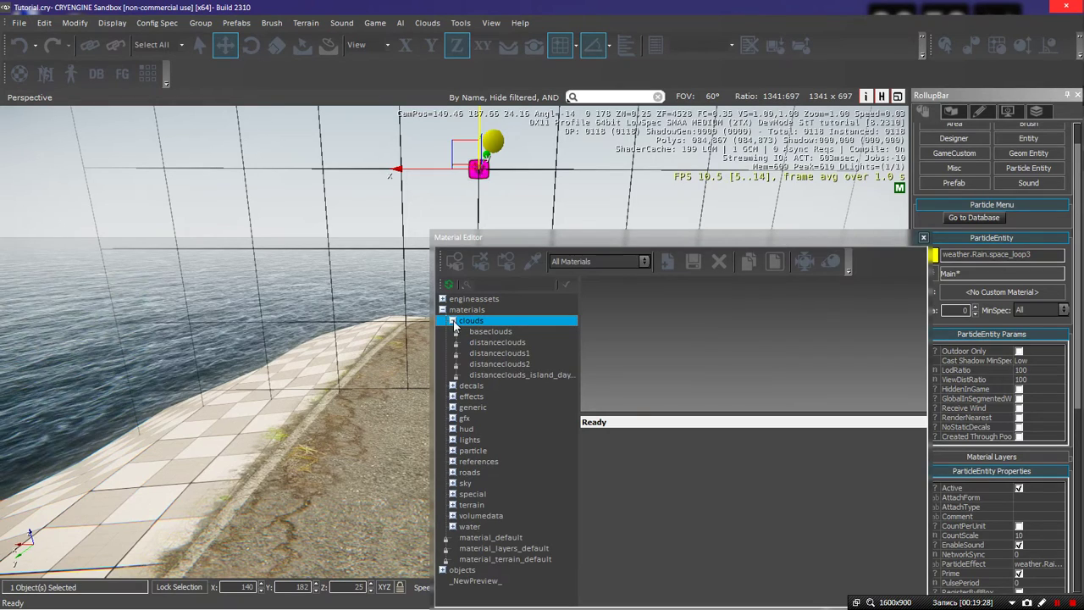
click(453, 321)
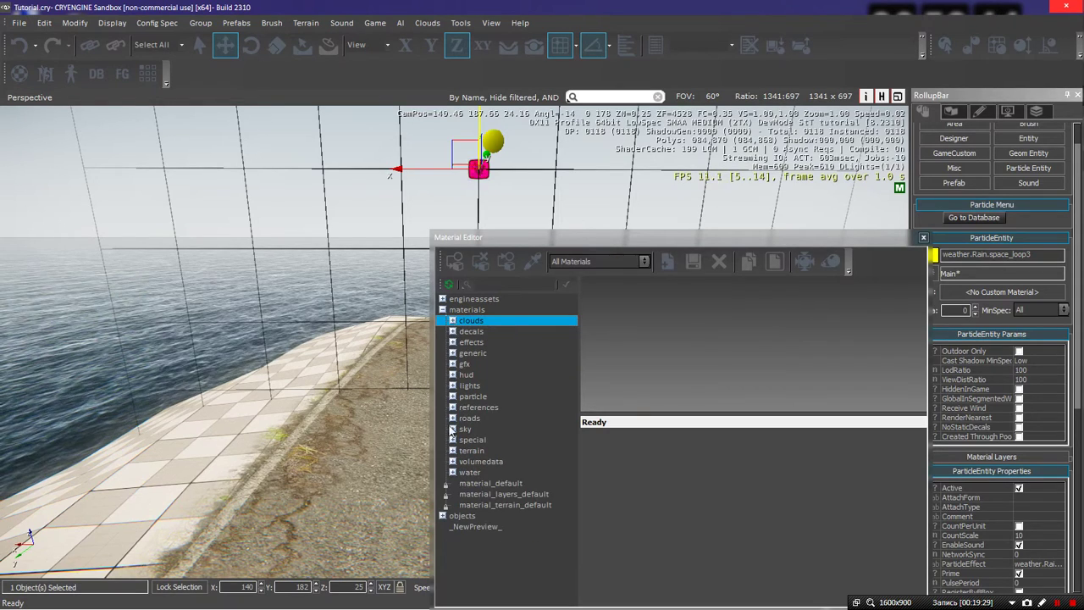
Check the terrain and sky material folders, and display the particle material flare_glow
click(453, 472)
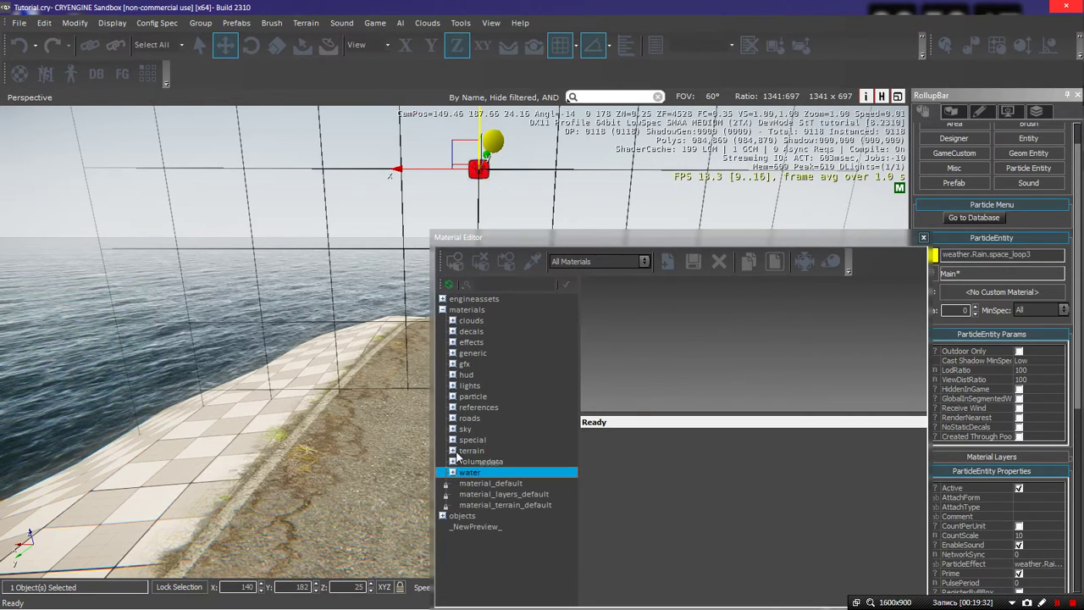
click(453, 452)
scroll(456, 457, down, 1)
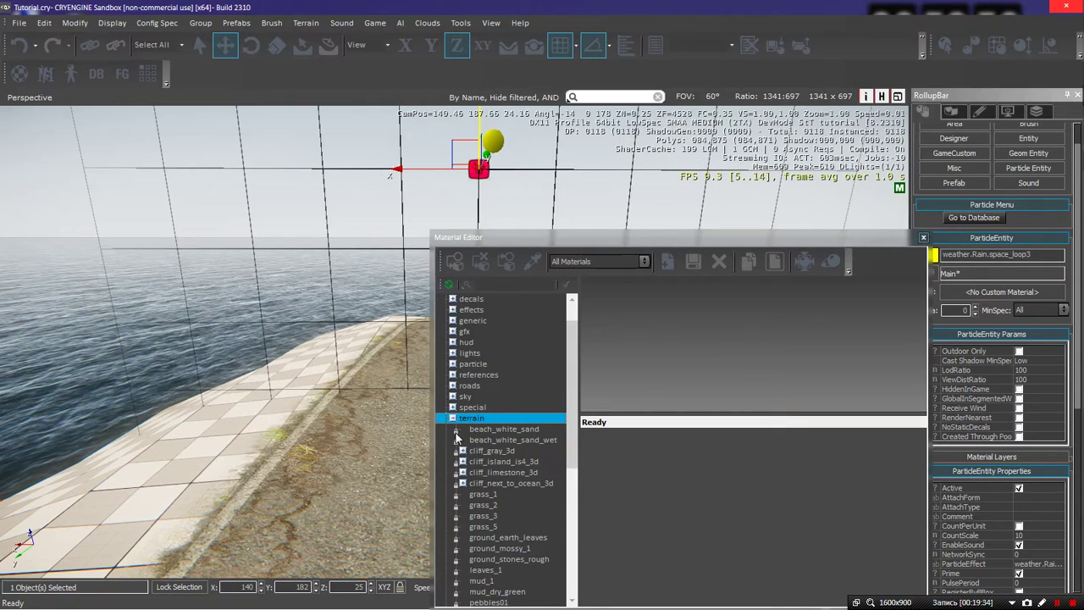
click(453, 418)
click(453, 429)
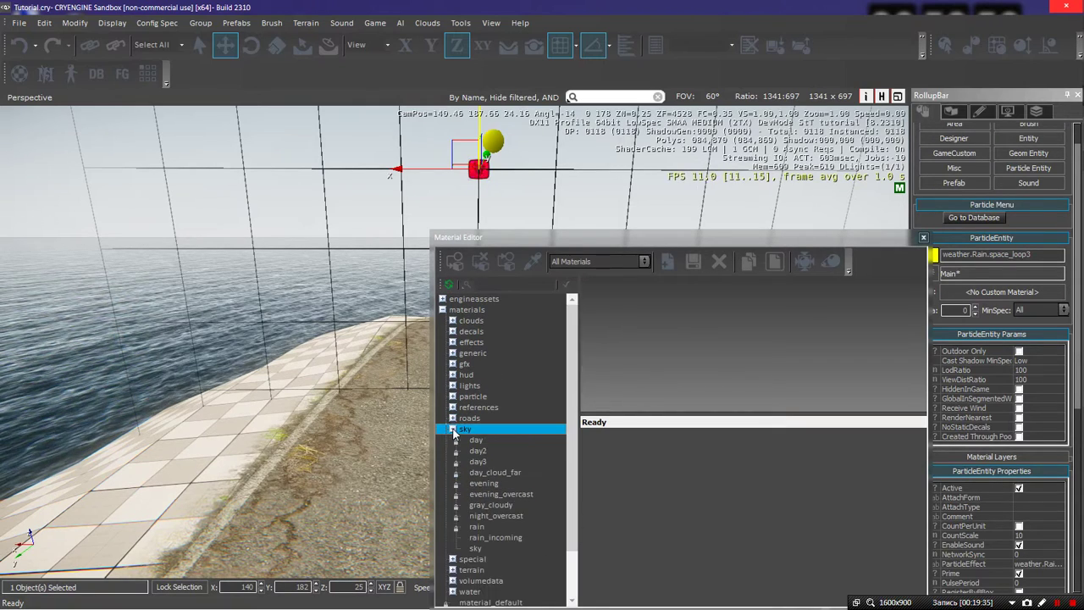
click(453, 429)
click(454, 396)
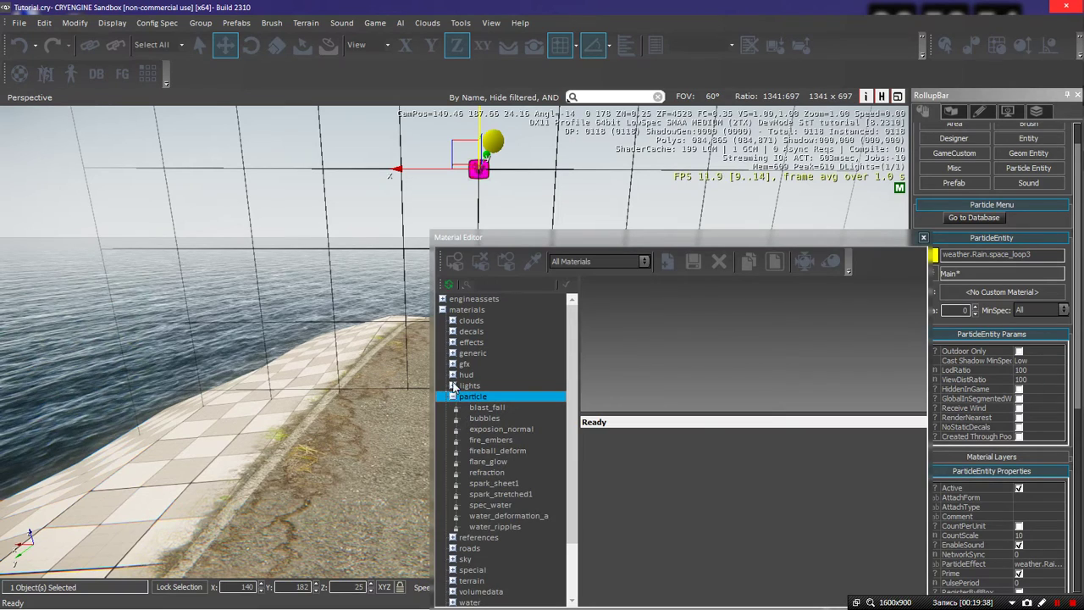
click(490, 462)
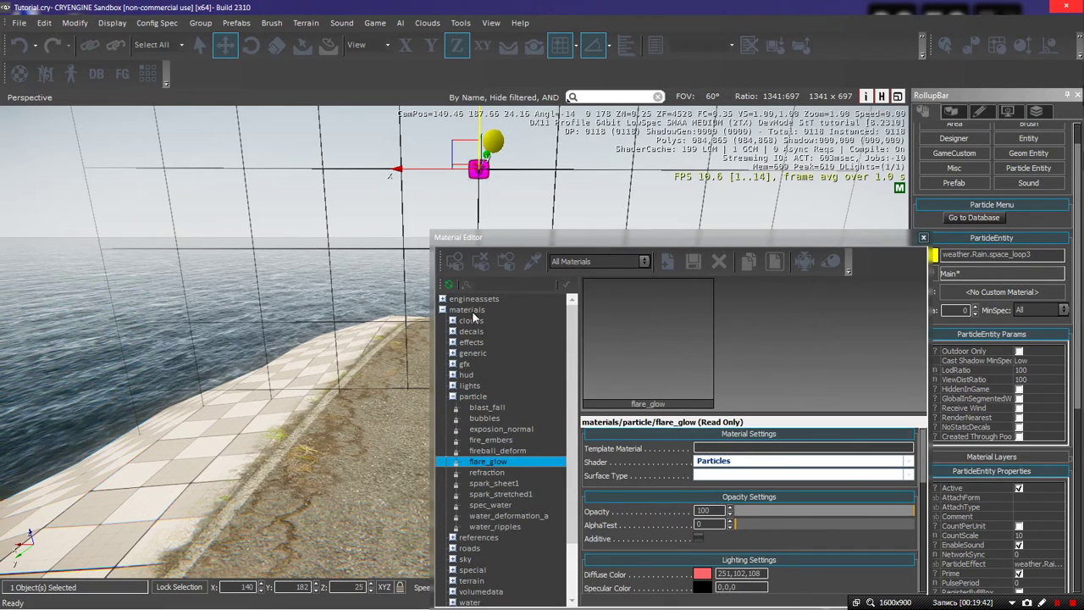
Assign the flare_glow material to the rain particle entity, close the Material Editor and check the rain in game mode
click(456, 264)
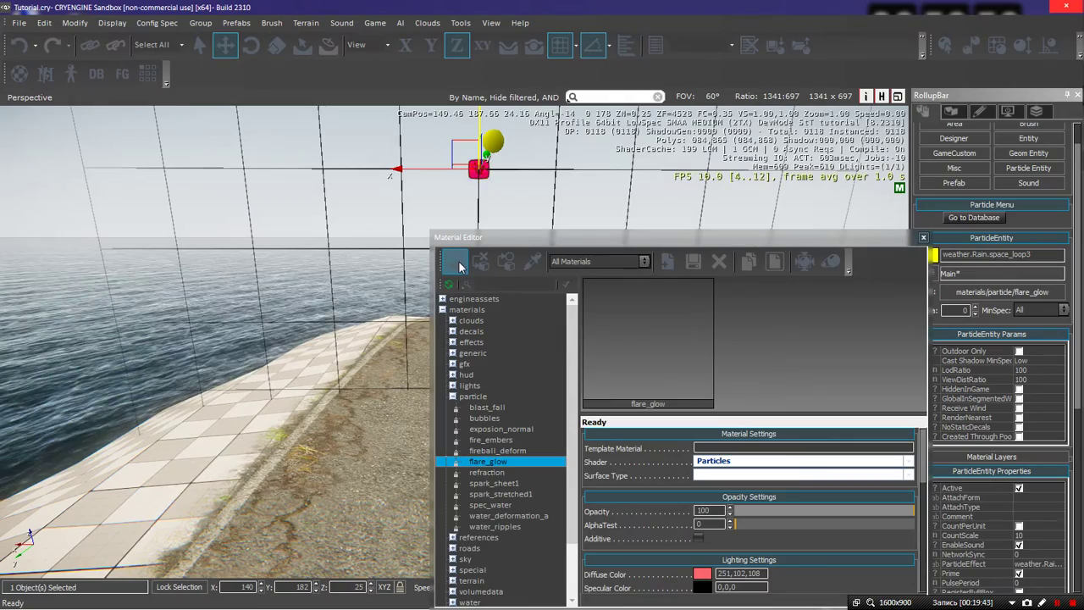
click(923, 238)
right_drag(569, 322, 577, 307)
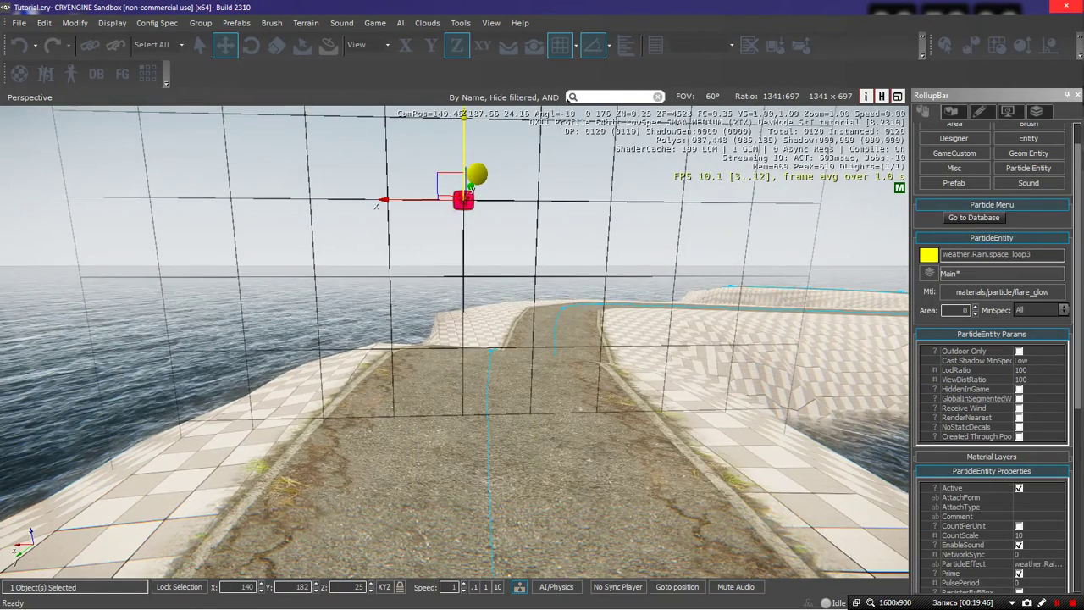
key(ctrl+g)
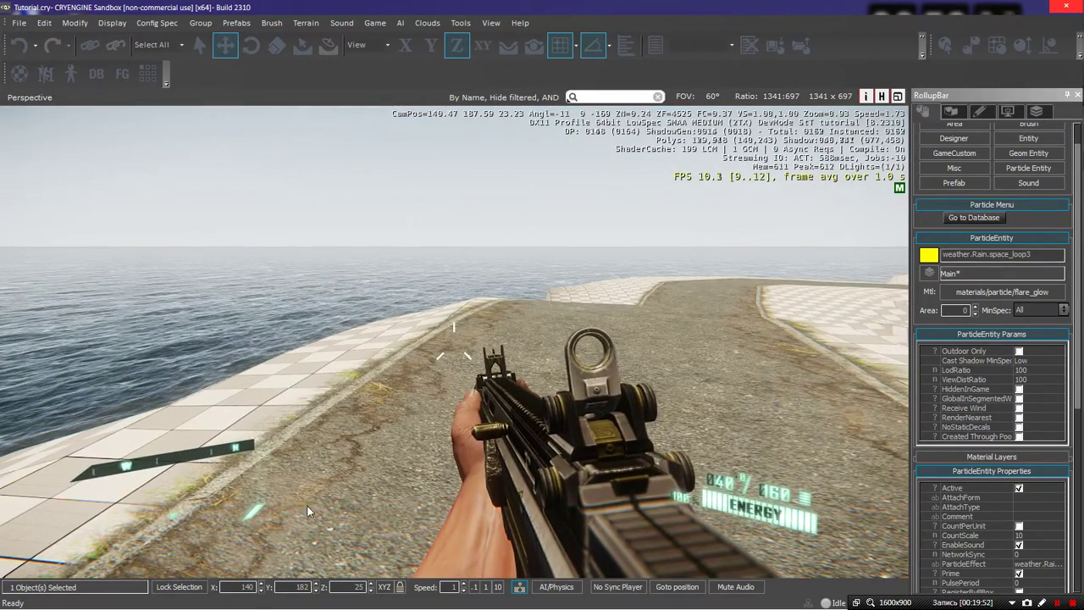
key(Escape)
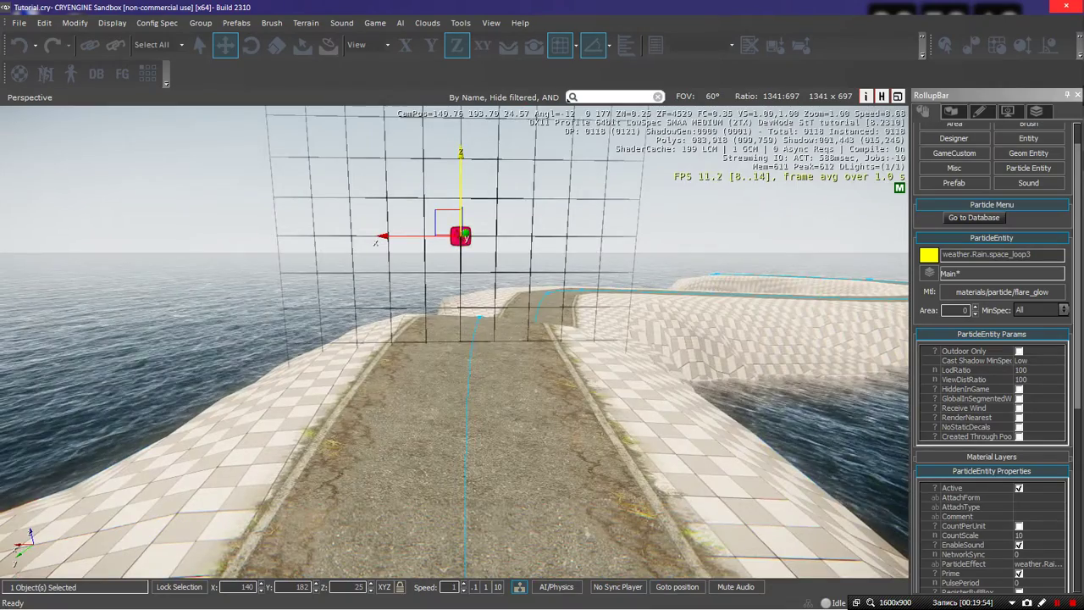
Open the rain entity's particle effect in the database and examine the emitter, timing and location settings of space_loop
right_drag(574, 454, 573, 439)
key(w)
key(s)
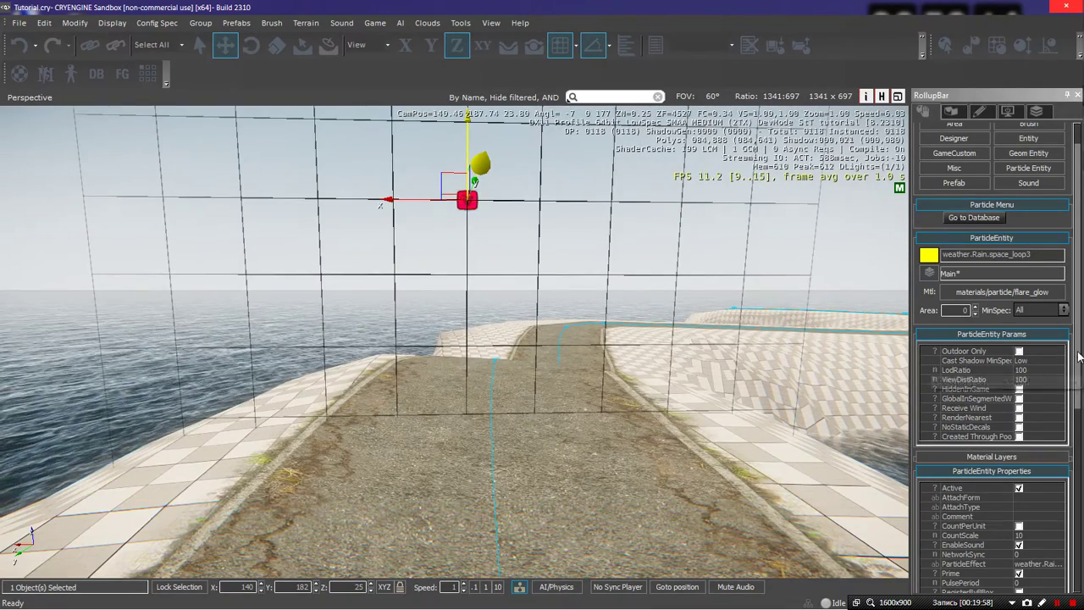
drag(1079, 357, 1074, 441)
click(1044, 412)
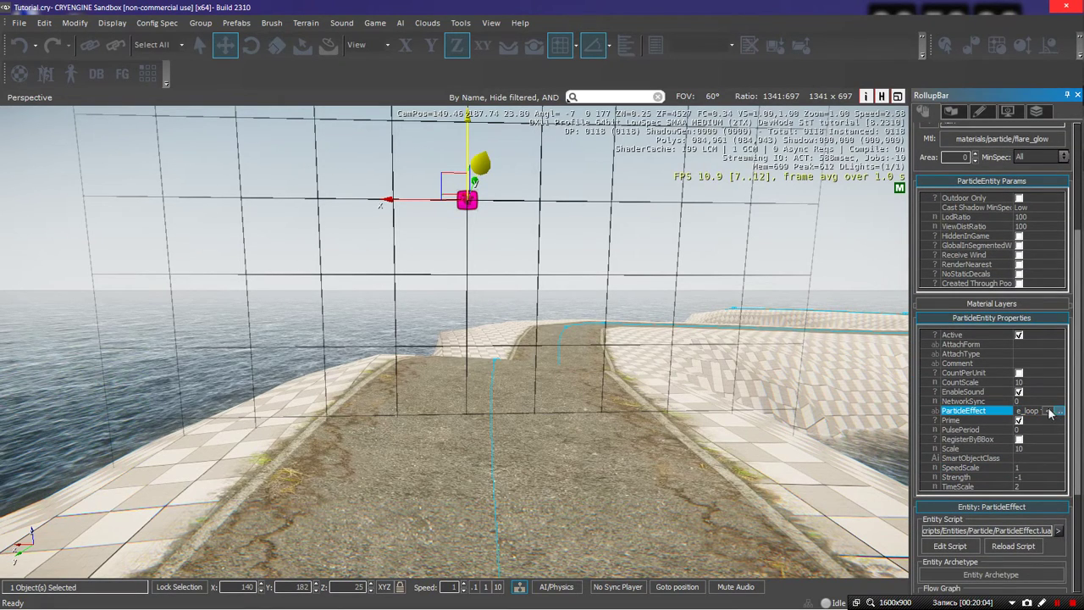
click(1033, 413)
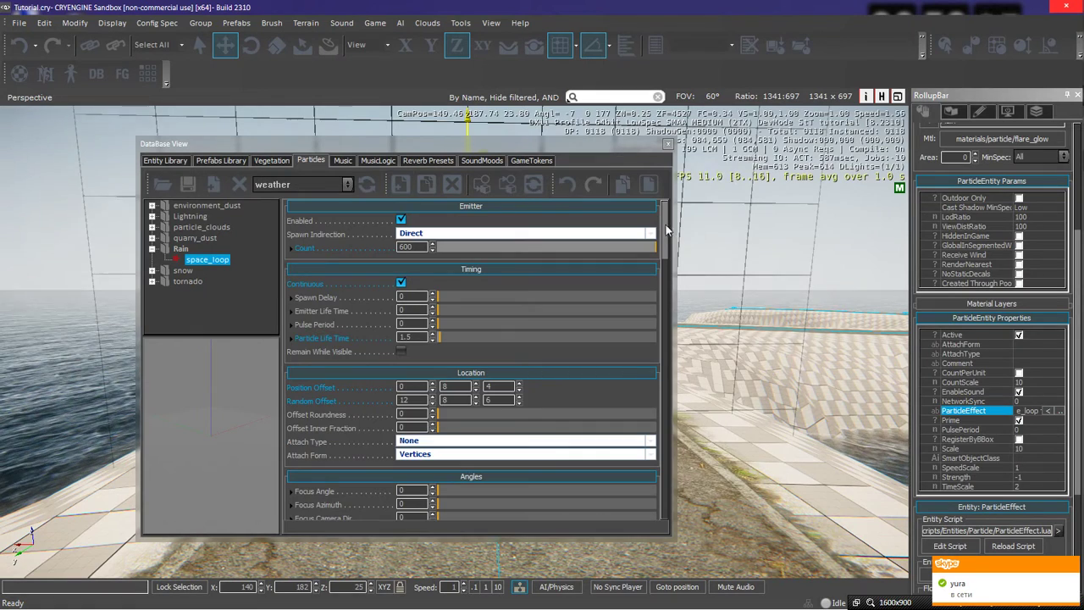
drag(666, 229, 675, 206)
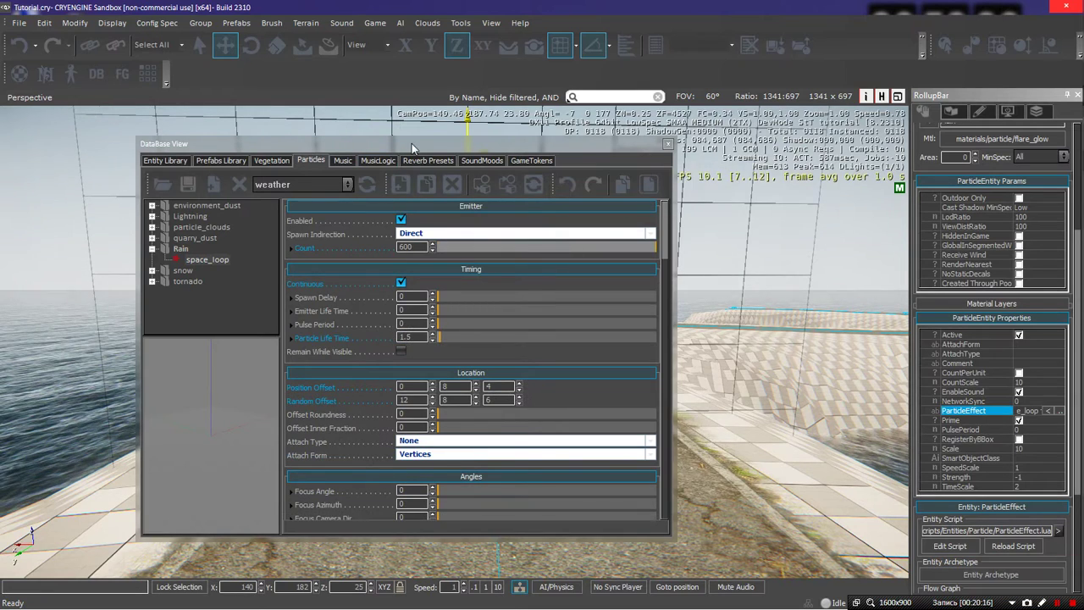
drag(412, 143, 512, 164)
click(300, 286)
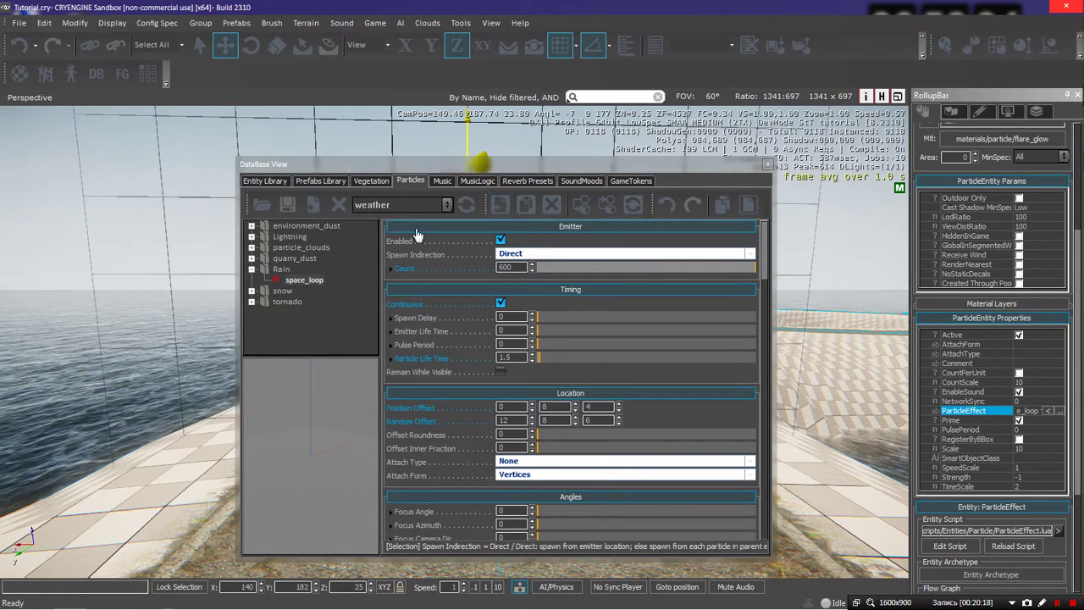
right_click(307, 285)
click(294, 285)
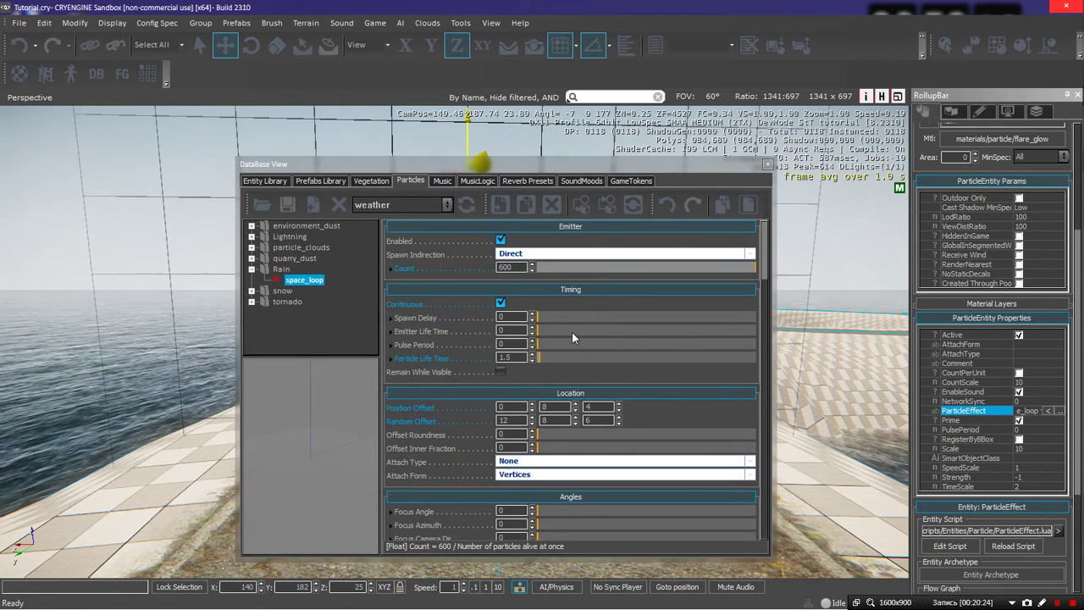
click(767, 165)
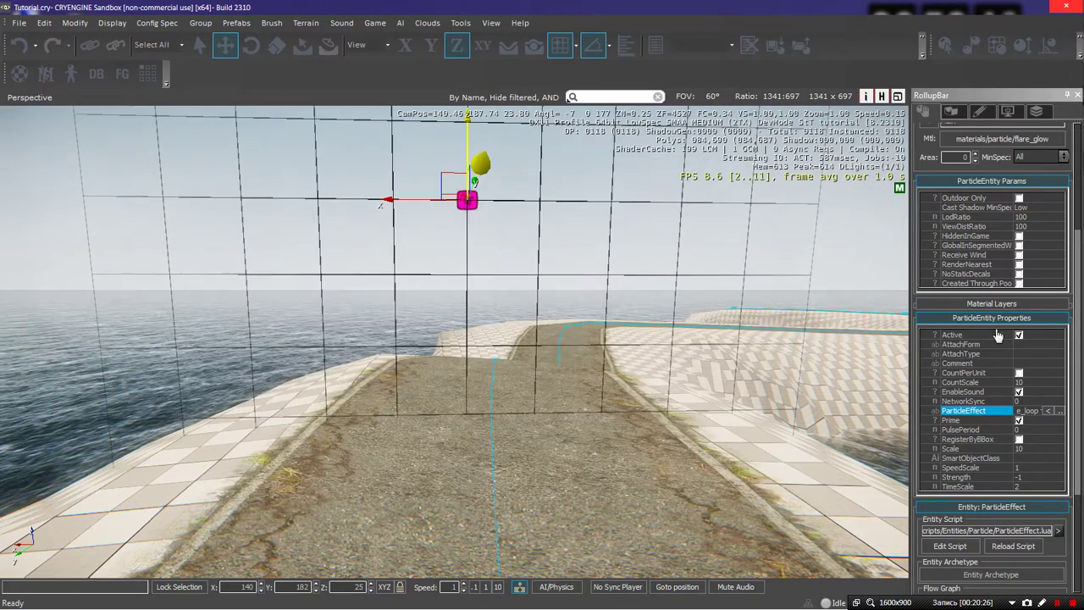
click(974, 412)
Delete the rain particle entity hanging above the road
right_drag(603, 282, 591, 282)
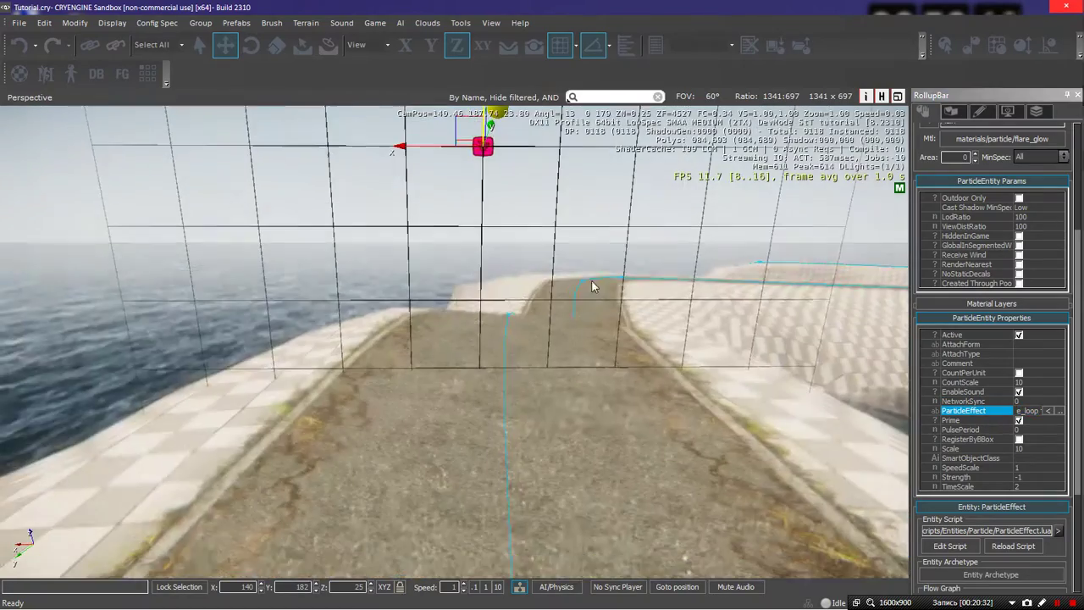
key(s)
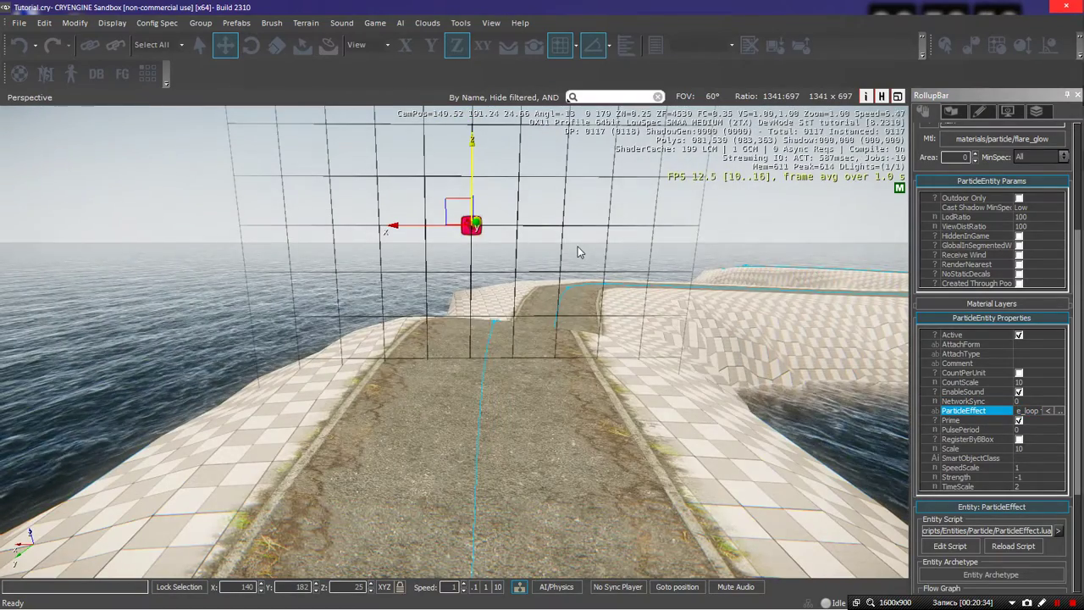
key(Delete)
key(Return)
Place a new weather Rain space_loop particle entity on the road at about X 139, Y 183, Z 22
scroll(555, 263, down, 5)
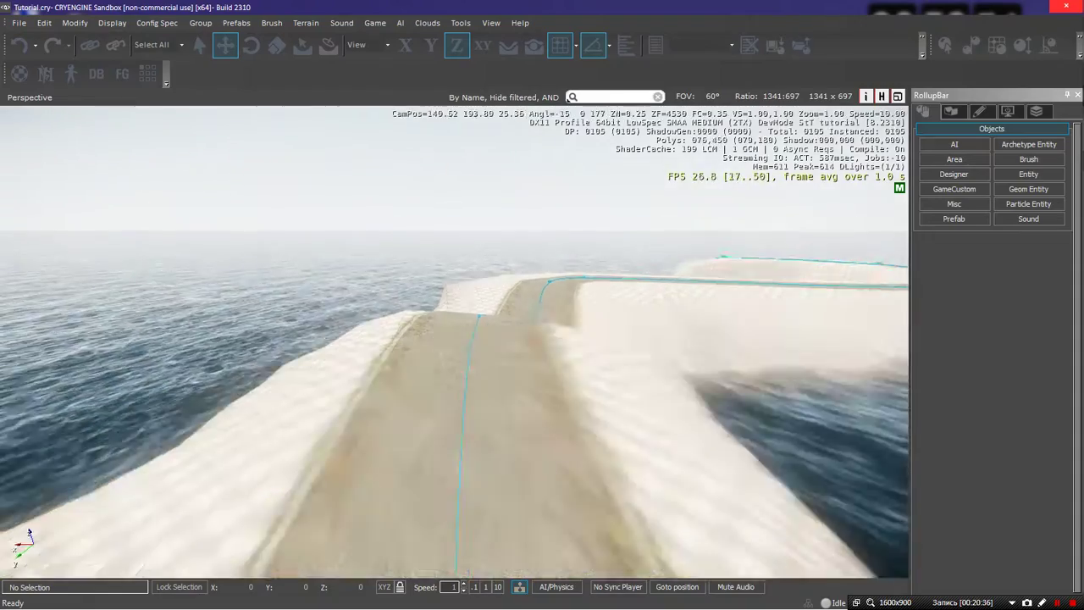
key(w)
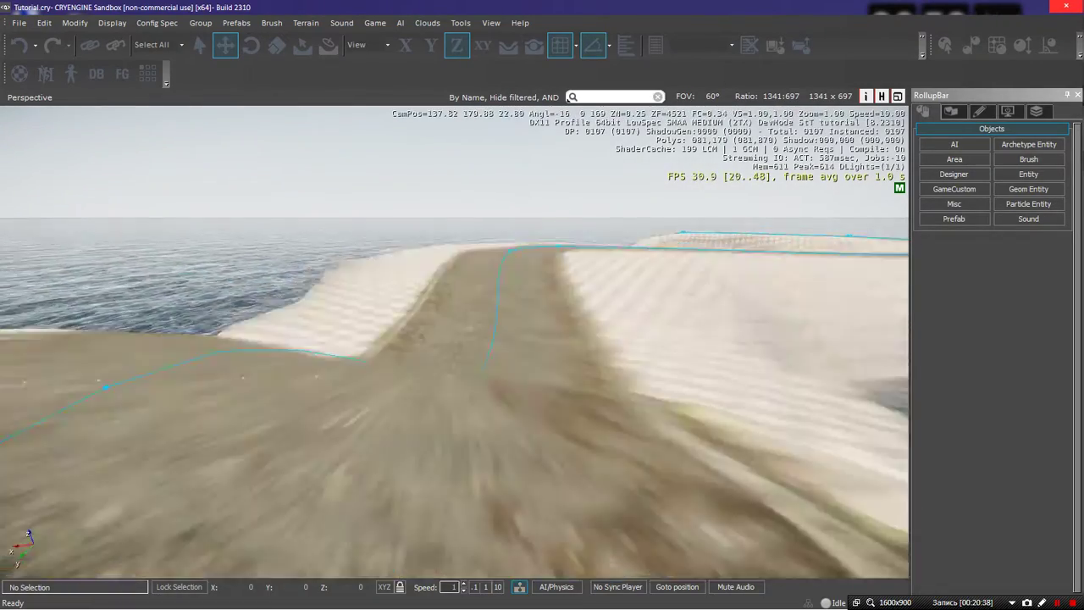
key(s)
right_drag(517, 420, 510, 430)
key(w)
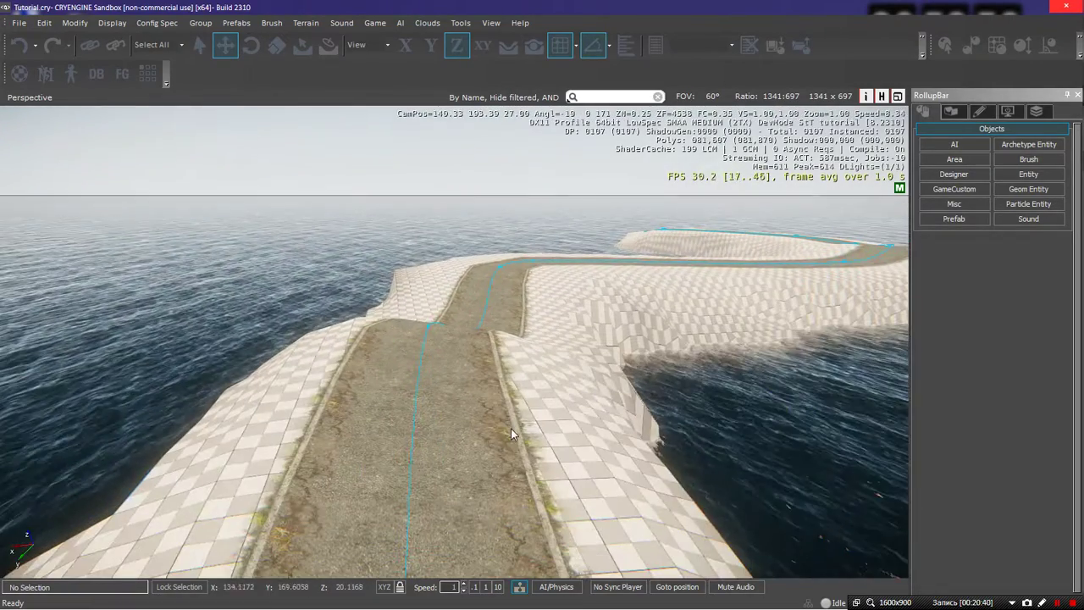
click(1028, 203)
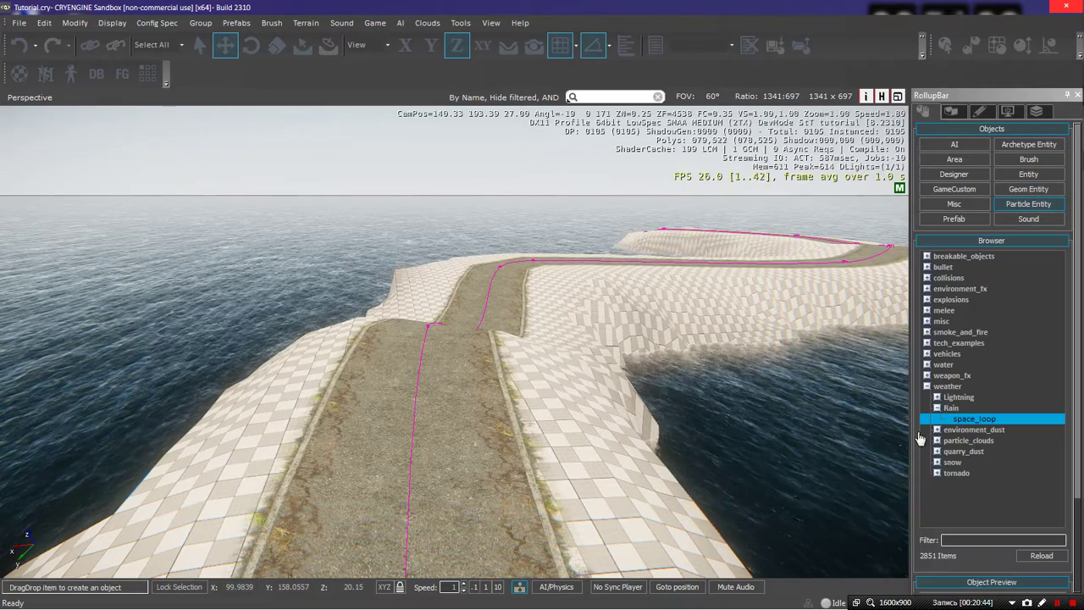
drag(938, 429, 444, 382)
Enable the AI/Physics simulation and test the new rain entity in game mode
click(556, 587)
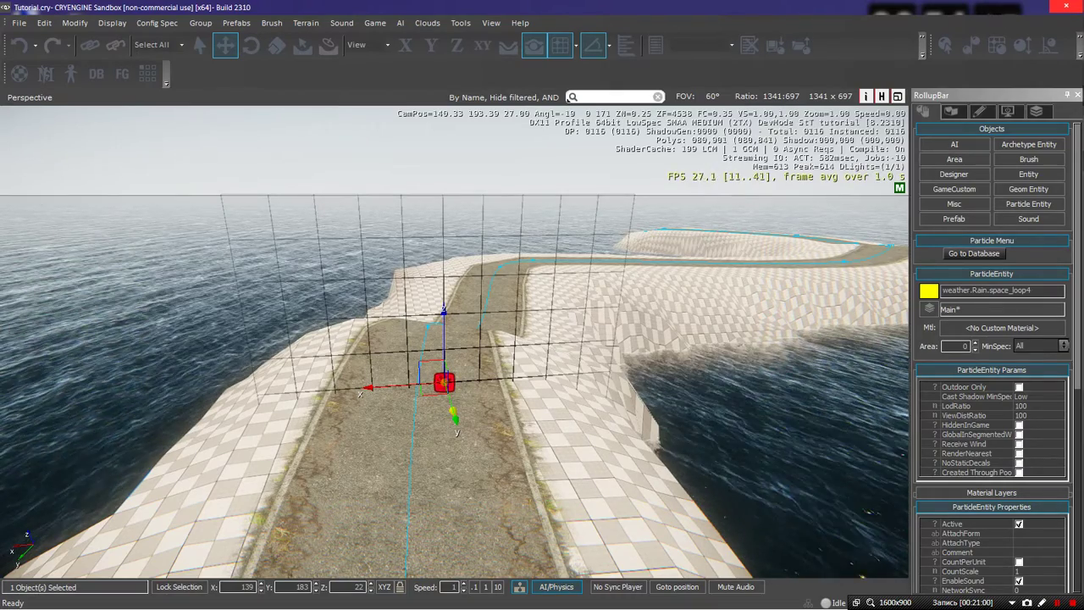
key(ctrl+g)
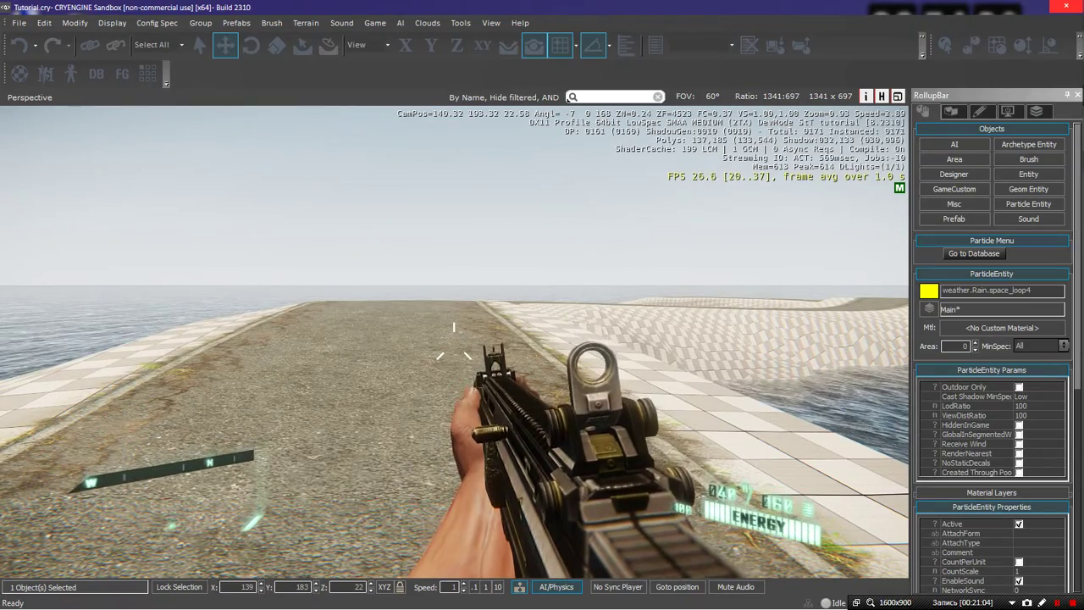
key(Escape)
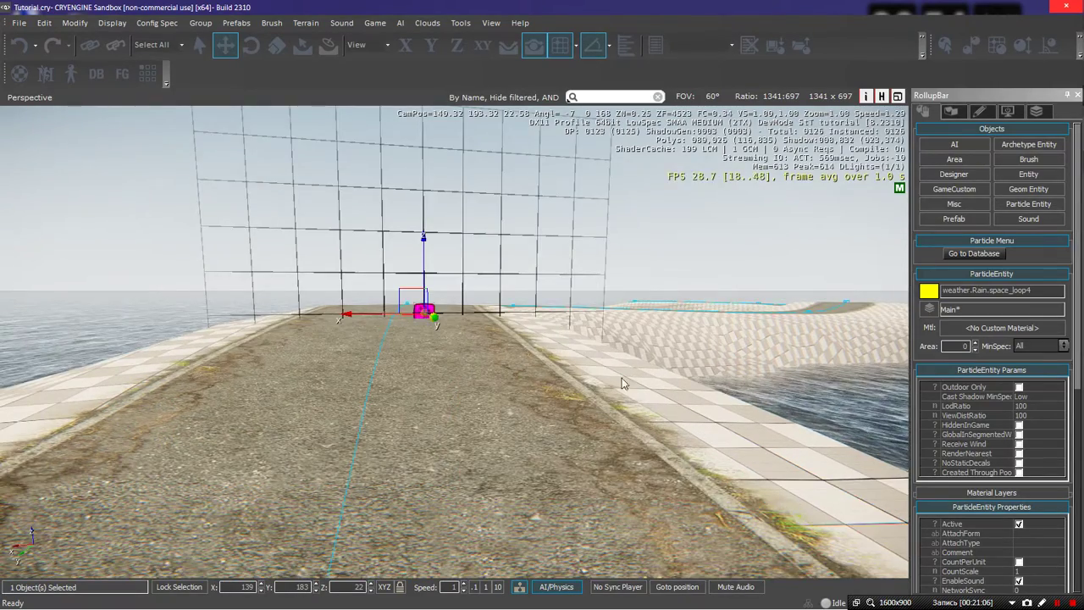
Inspect the rain entity and the road from high above the island and from close to the road surface
right_drag(622, 378, 620, 436)
key(s)
key(s)
right_drag(622, 378, 629, 377)
key(a)
right_drag(703, 407, 771, 407)
key(a)
right_drag(453, 405, 491, 415)
key(a)
key(s)
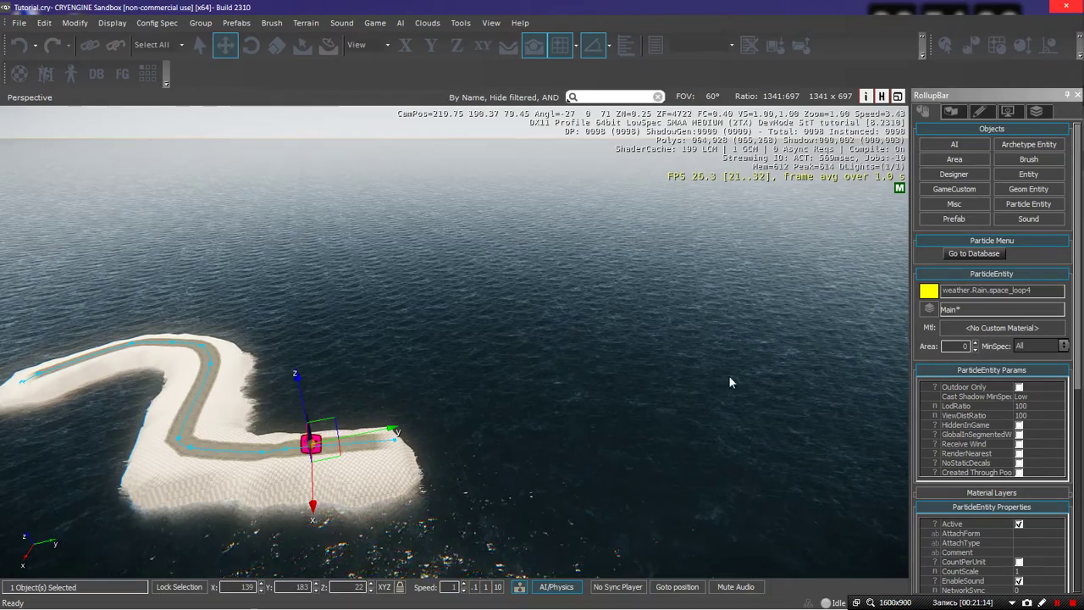
right_drag(585, 547, 377, 524)
key(w)
key(d)
key(w)
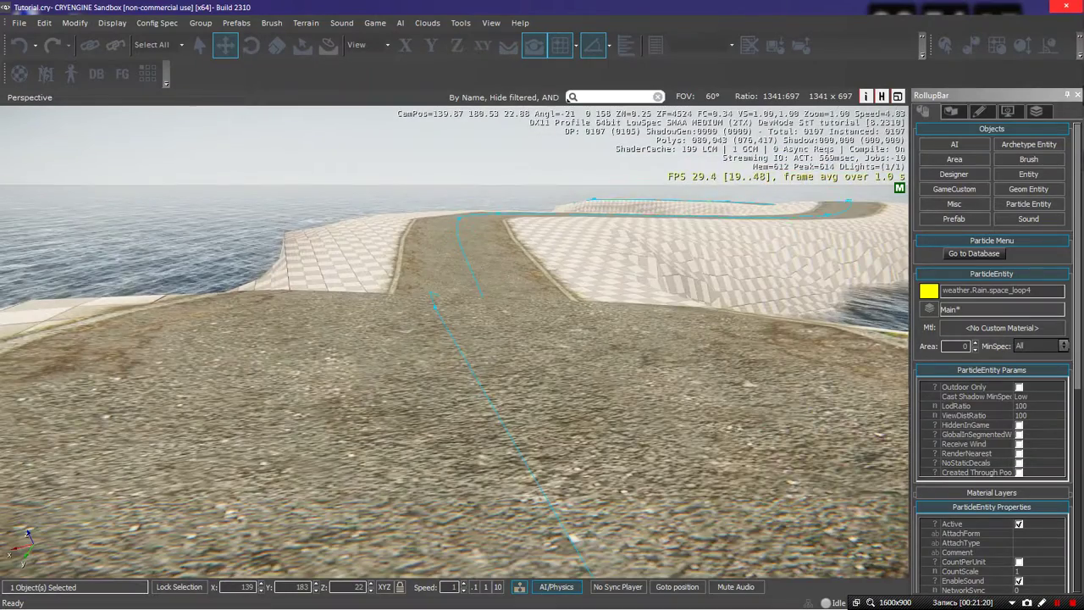
scroll(616, 485, down, 5)
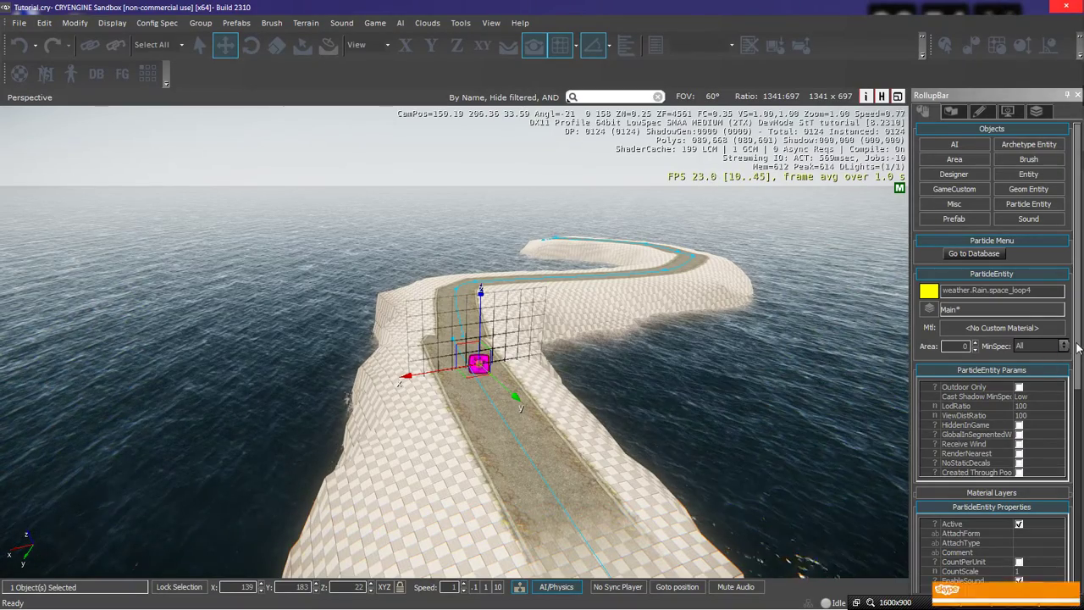
Switch the rain entity's Prime property off and on again, and delete the entity from the road
drag(1077, 346, 1069, 479)
click(1019, 387)
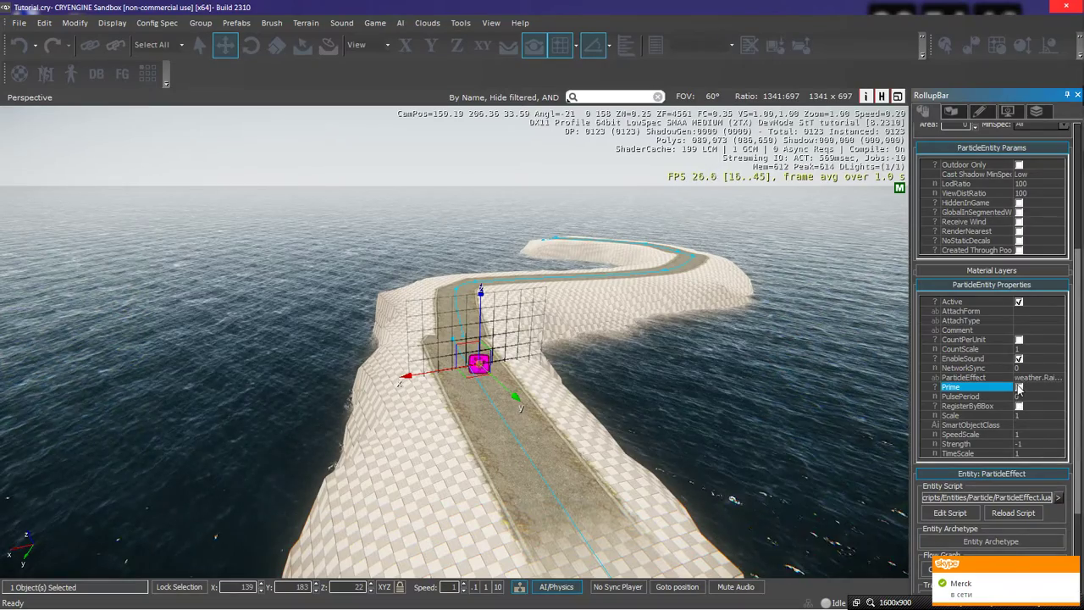
click(1019, 388)
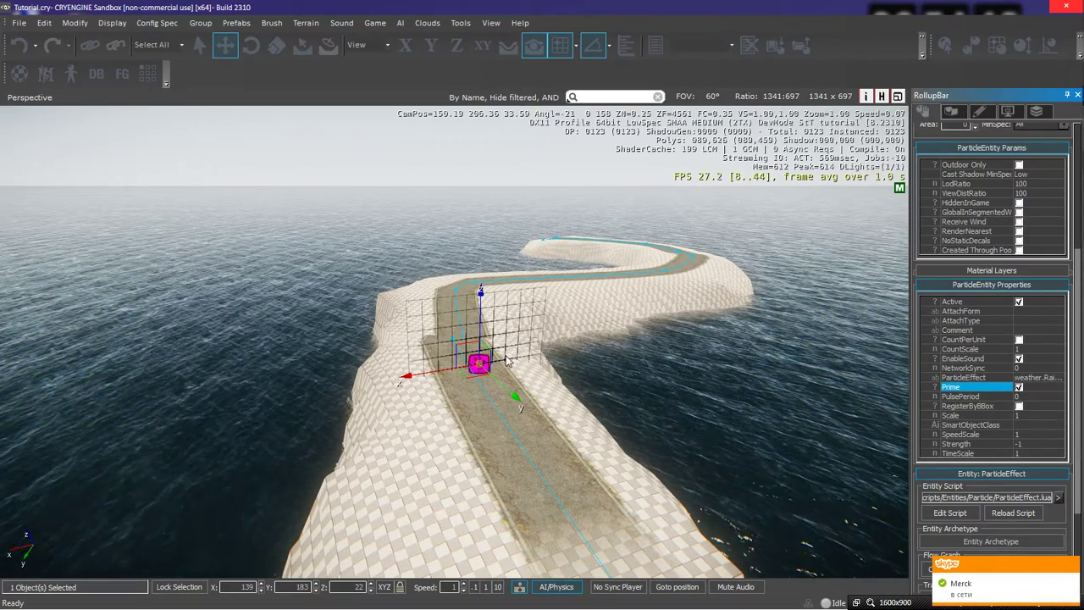
key(Delete)
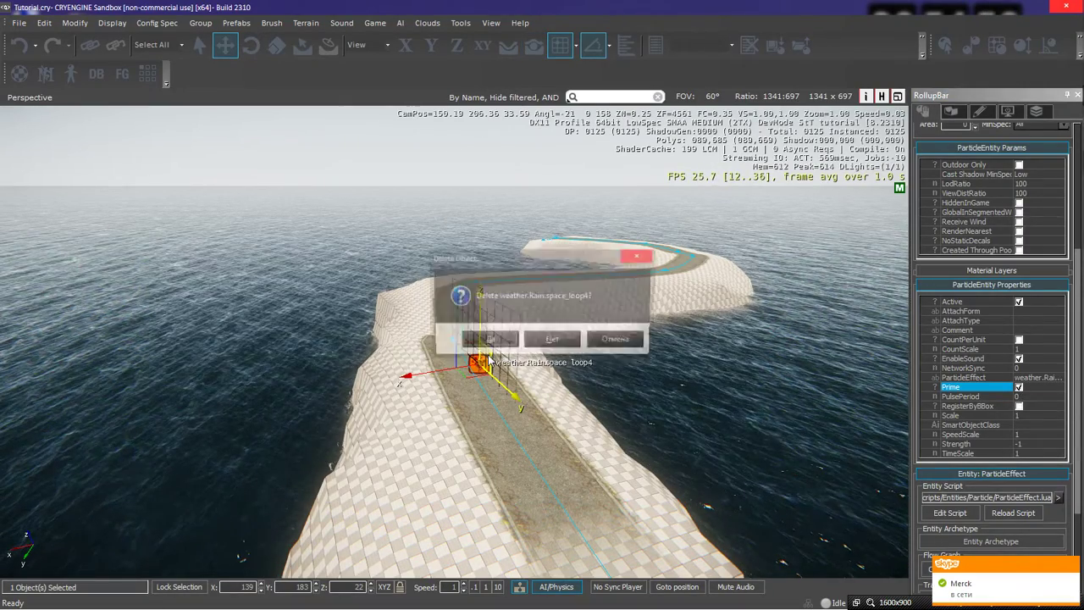
key(Return)
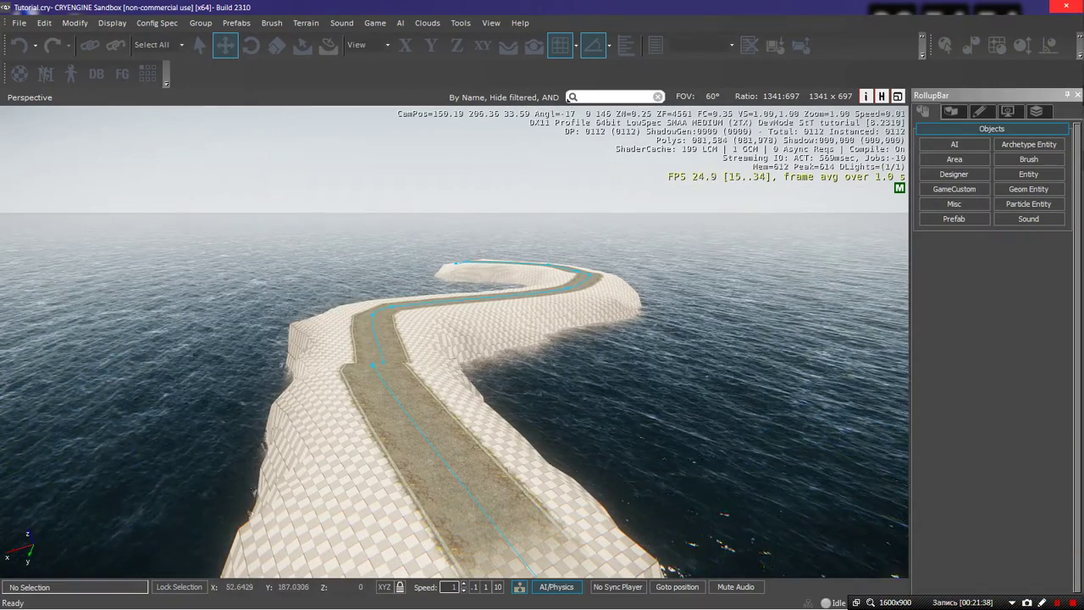
key(d)
right_drag(542, 339, 728, 363)
key(s)
key(w)
key(s)
key(w)
key(s)
key(w)
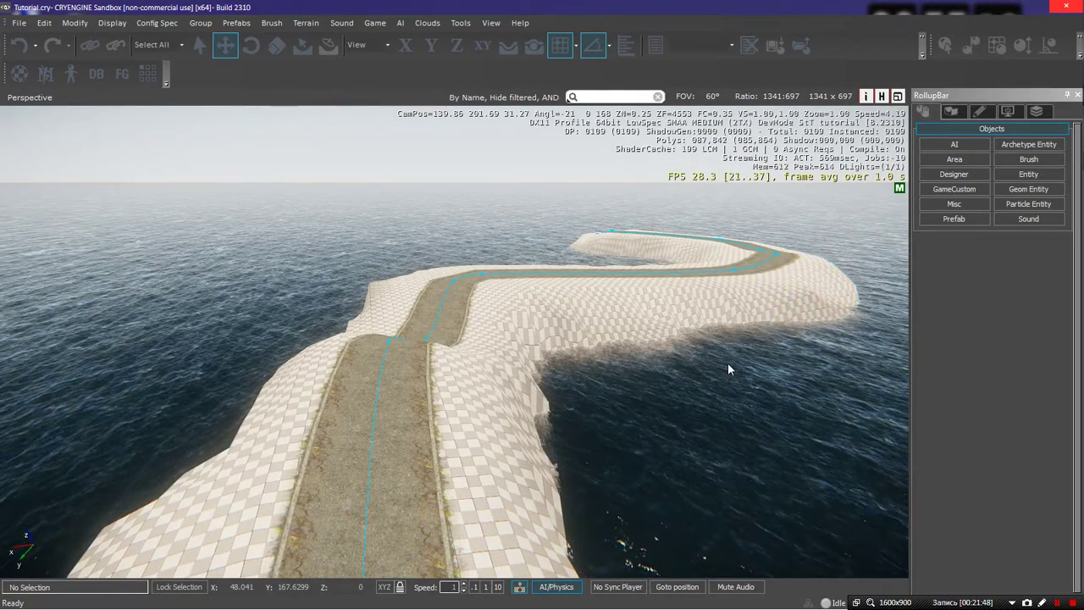